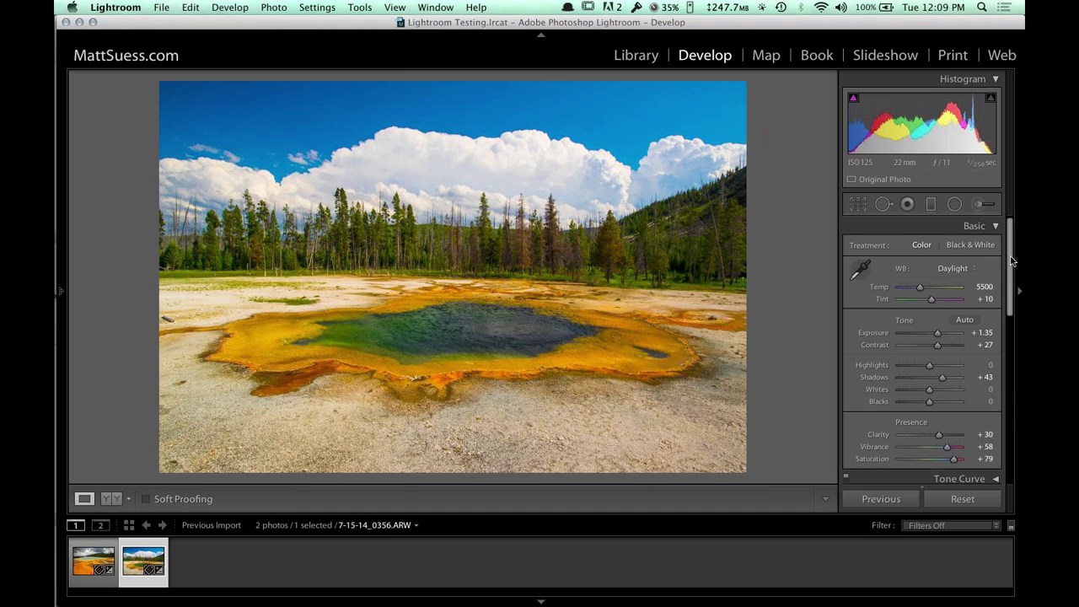
# Compare the before and after versions of 7-15-14_0356.ARW side by side, and return to the single-image view.
pyautogui.moveTo(1007, 244); pyautogui.dragTo(1008, 263)
pyautogui.click(115, 499)
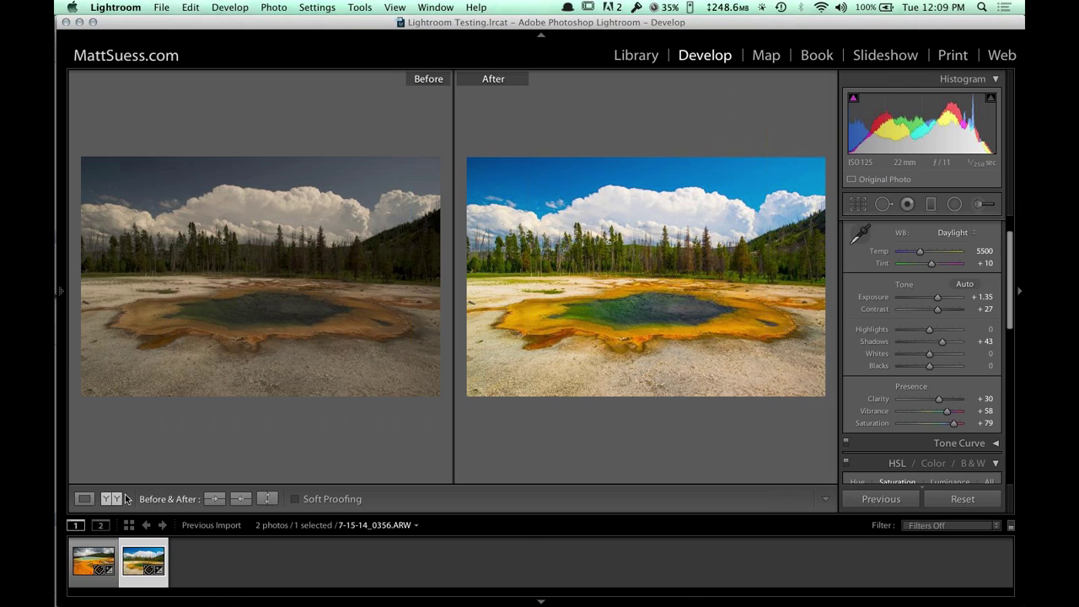
pyautogui.click(83, 500)
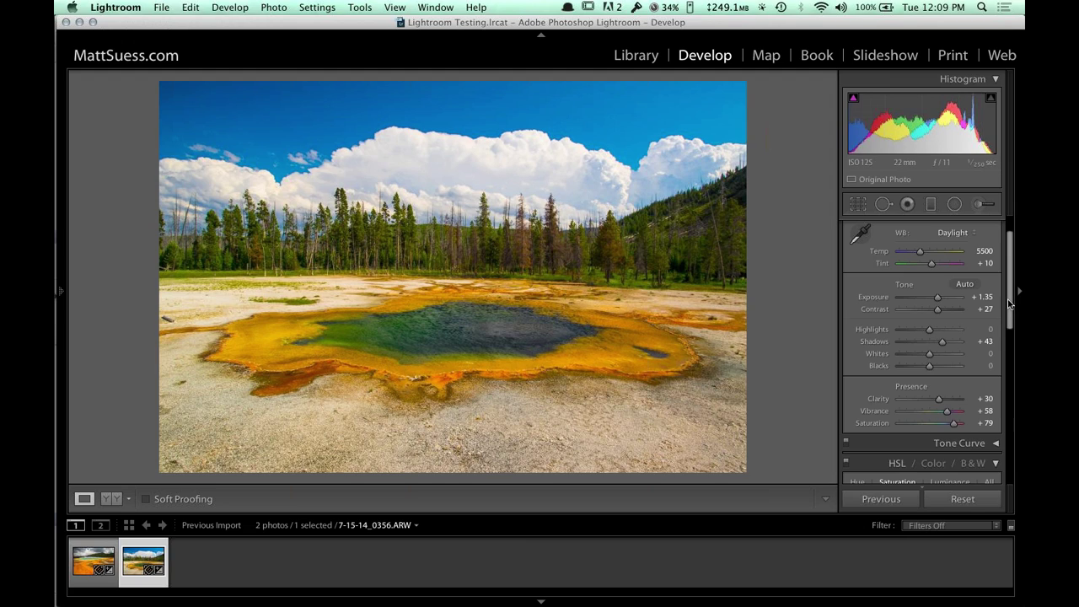
# Set the Highlights of 7-15-14_0356.ARW to -100.
pyautogui.moveTo(1008, 305); pyautogui.dragTo(1009, 294)
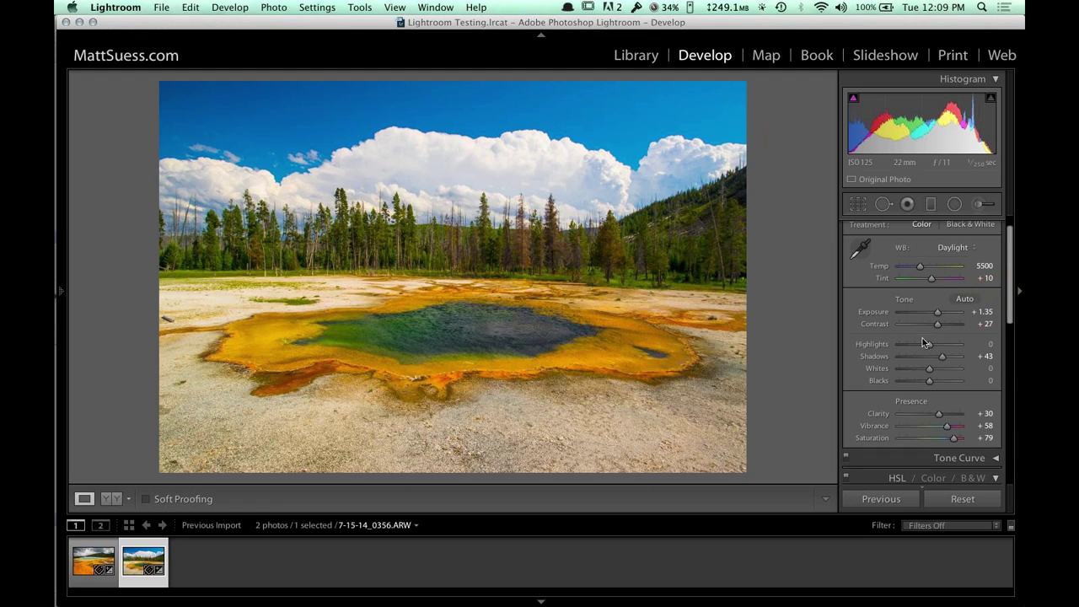
pyautogui.moveTo(930, 347); pyautogui.dragTo(925, 348)
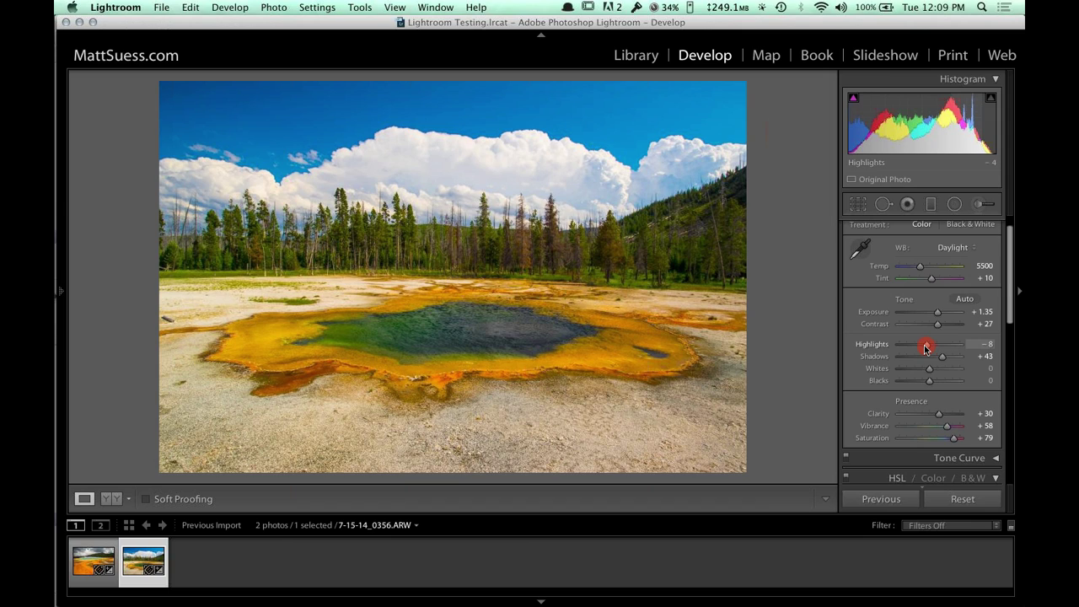
pyautogui.moveTo(925, 348); pyautogui.dragTo(899, 348)
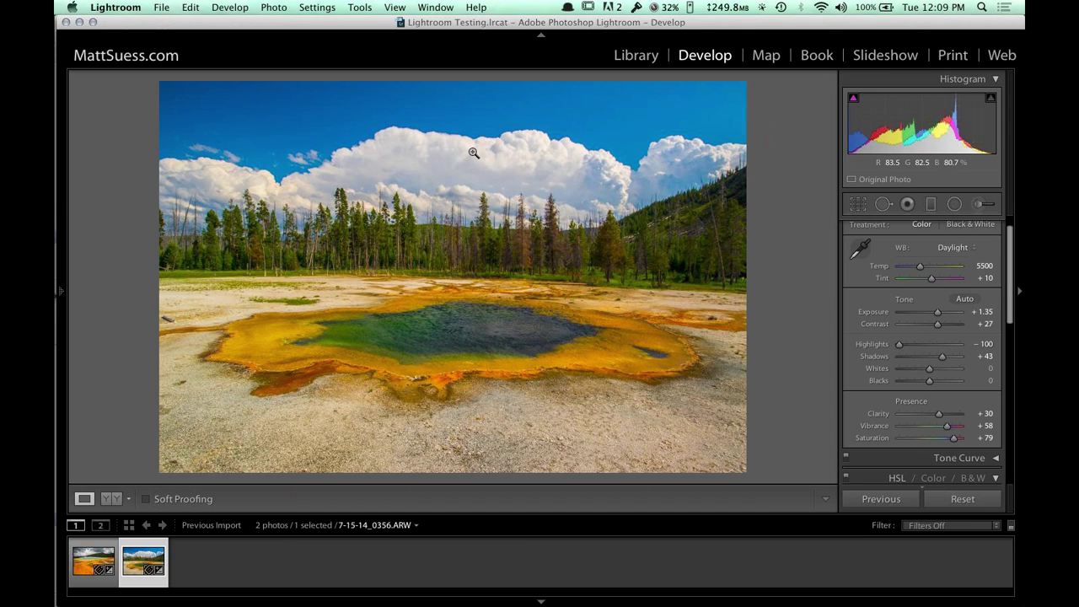
# Compare the clouds before and after the edit up close, and return to the full single-image view.
pyautogui.moveTo(474, 153); pyautogui.dragTo(447, 249)
pyautogui.click(108, 501)
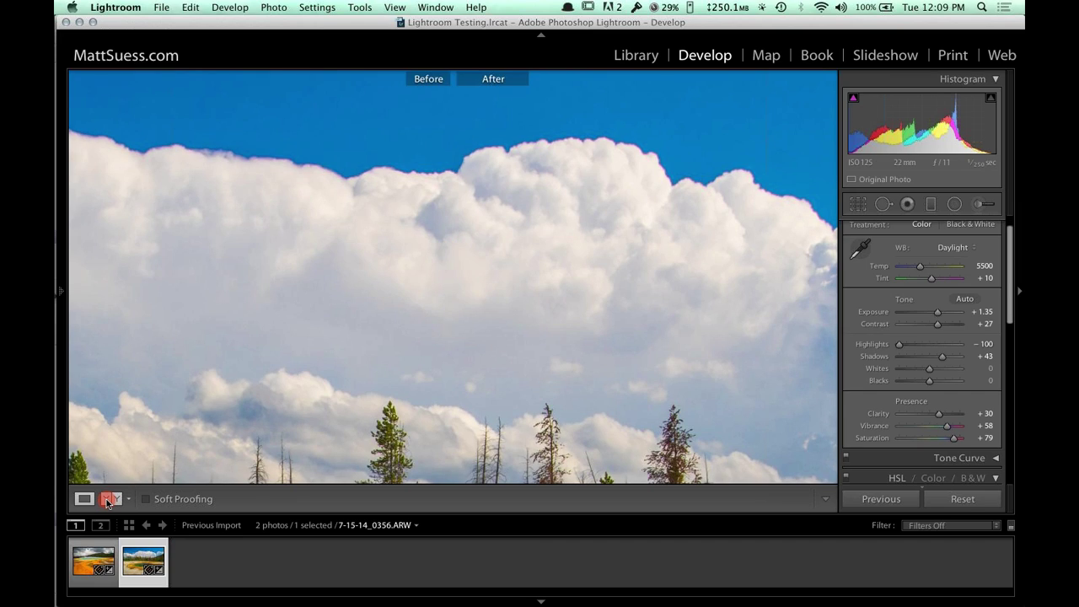
pyautogui.click(108, 500)
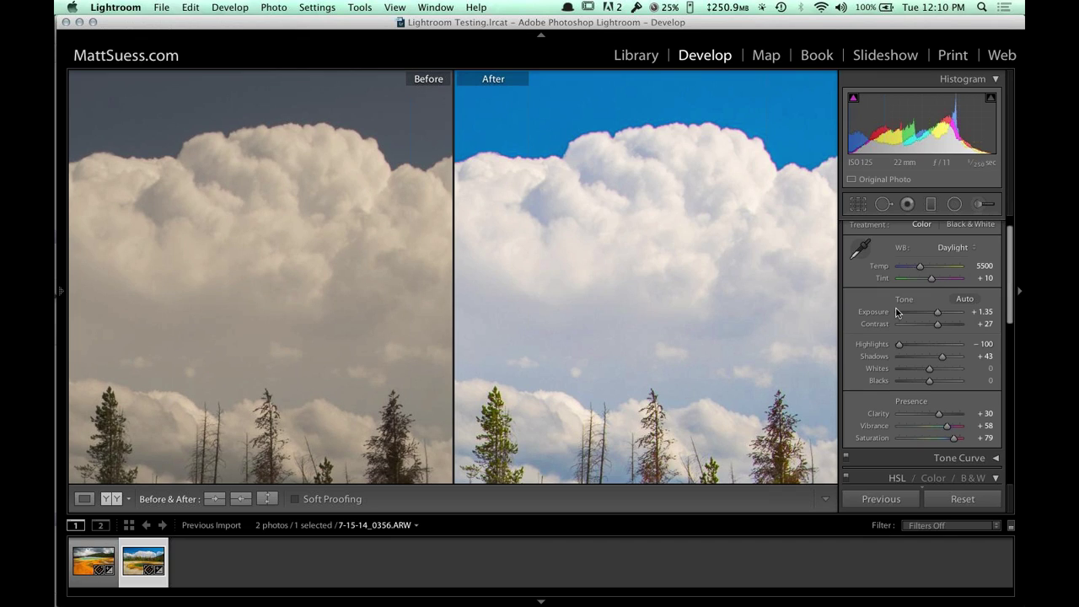
pyautogui.moveTo(901, 346); pyautogui.dragTo(486, 272)
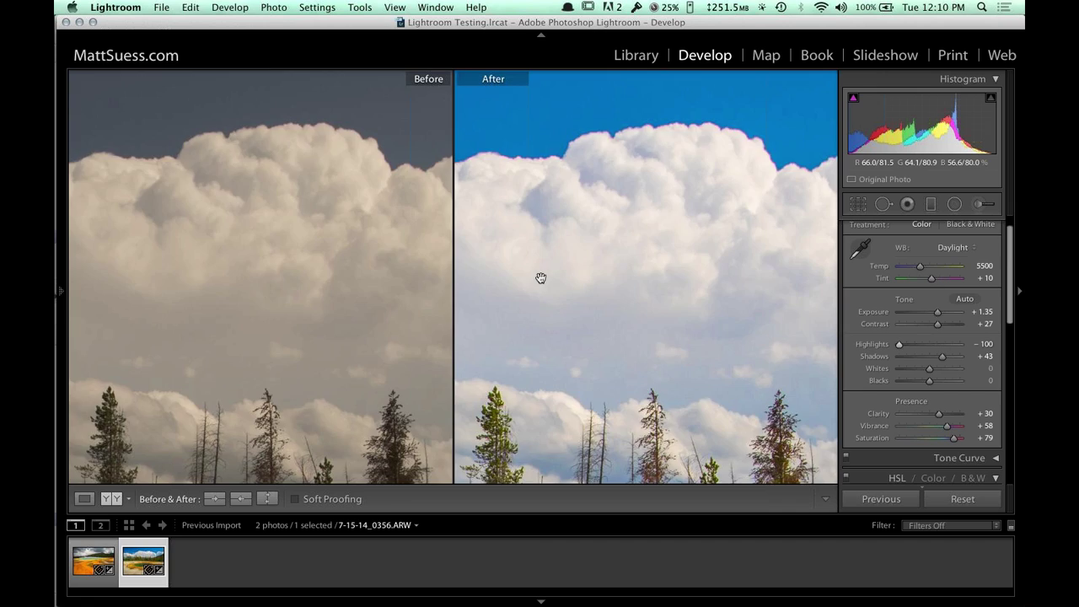
pyautogui.click(541, 278)
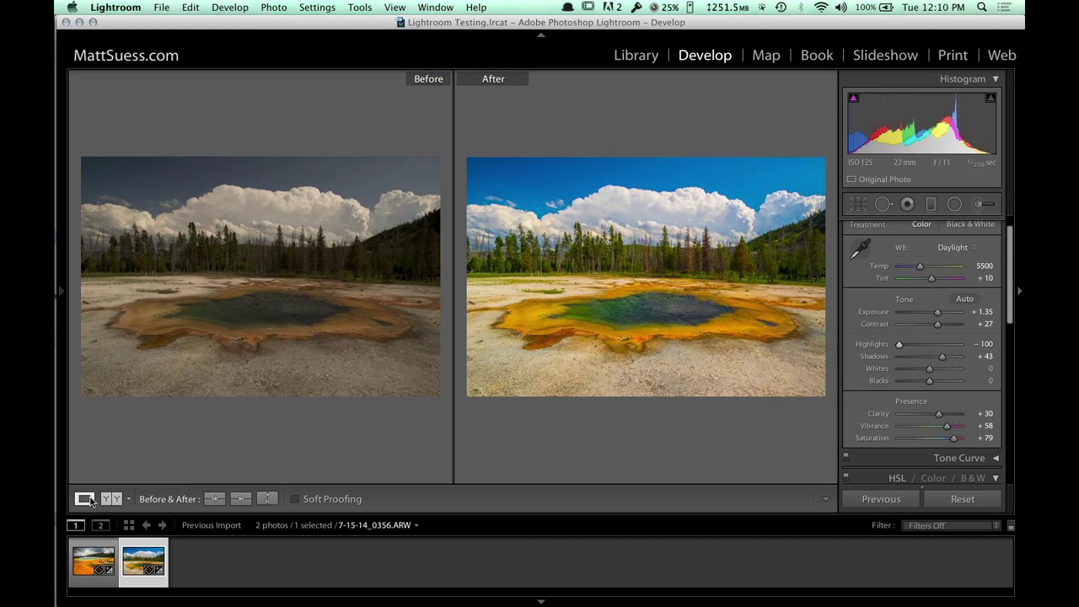
pyautogui.click(85, 499)
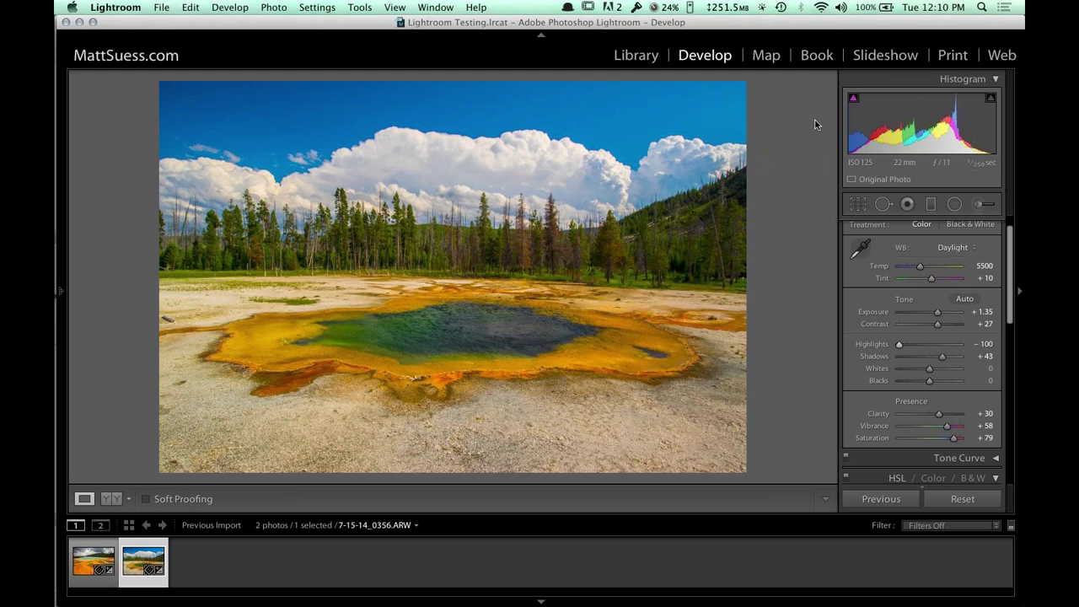
# Switch to Capture One and raise the High Dynamic Range Highlight recovery of 7-15-14_0356.ARW to 94.
pyautogui.press('super+Tab')
pyautogui.press('super+Tab')
pyautogui.press('super+Tab')
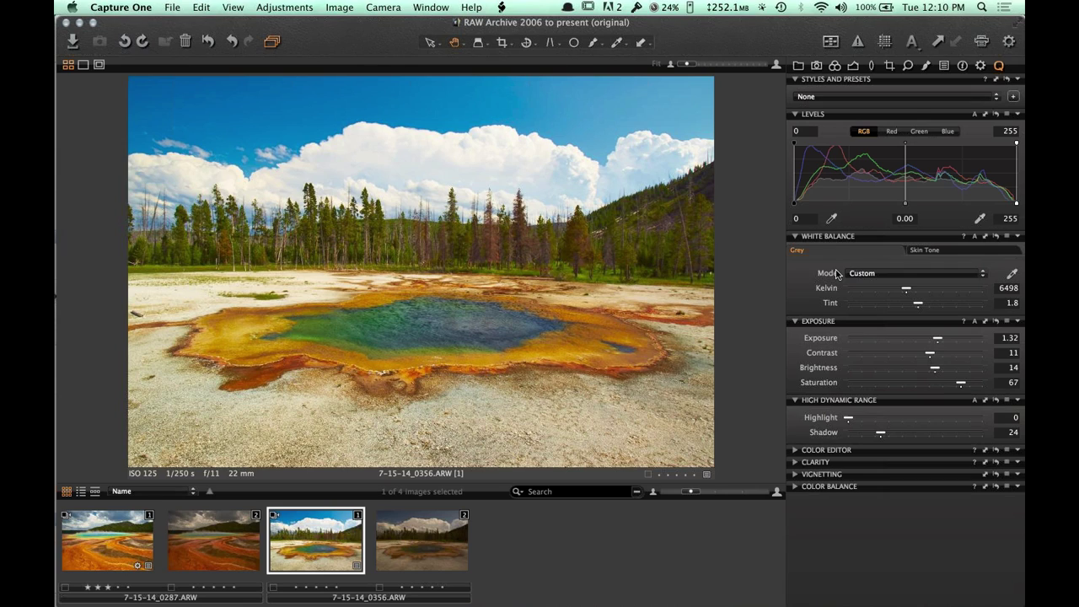
pyautogui.moveTo(869, 420); pyautogui.dragTo(885, 424)
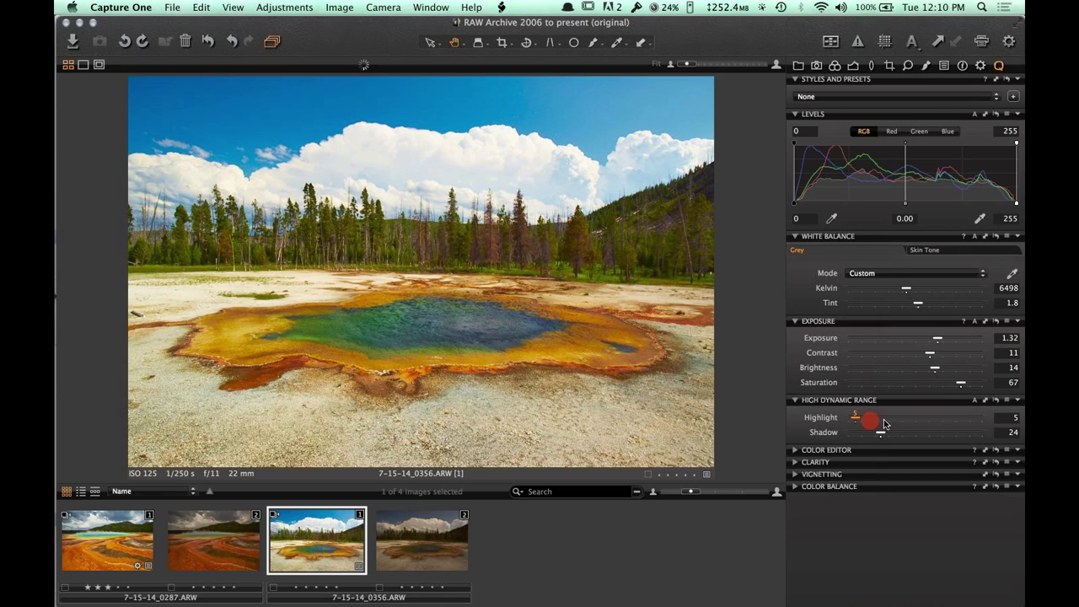
pyautogui.moveTo(885, 424); pyautogui.dragTo(975, 424)
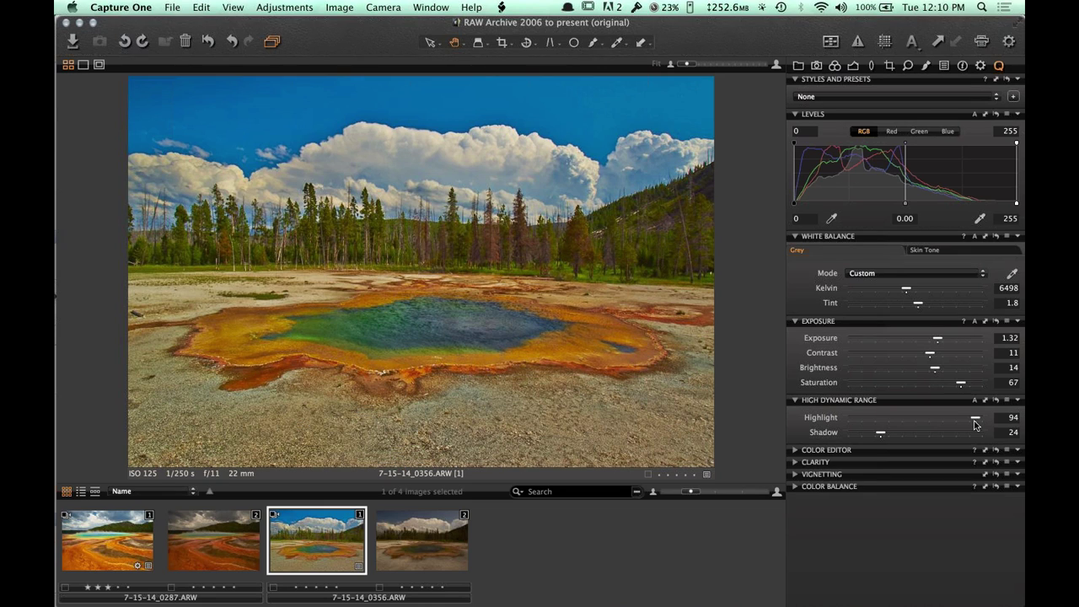
# Set Exposure to 1.24, Contrast to 13 and Brightness to 25, and reduce the Highlight recovery to 89.
pyautogui.moveTo(934, 359); pyautogui.dragTo(939, 356)
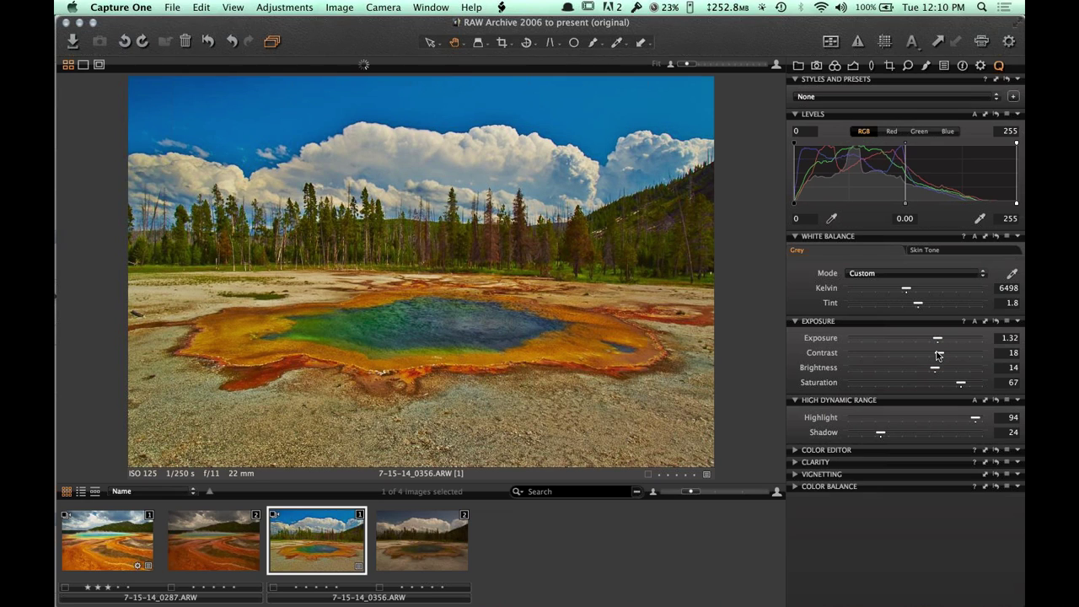
pyautogui.moveTo(939, 356); pyautogui.dragTo(933, 354)
pyautogui.moveTo(935, 369); pyautogui.dragTo(936, 338)
pyautogui.moveTo(976, 418); pyautogui.dragTo(970, 421)
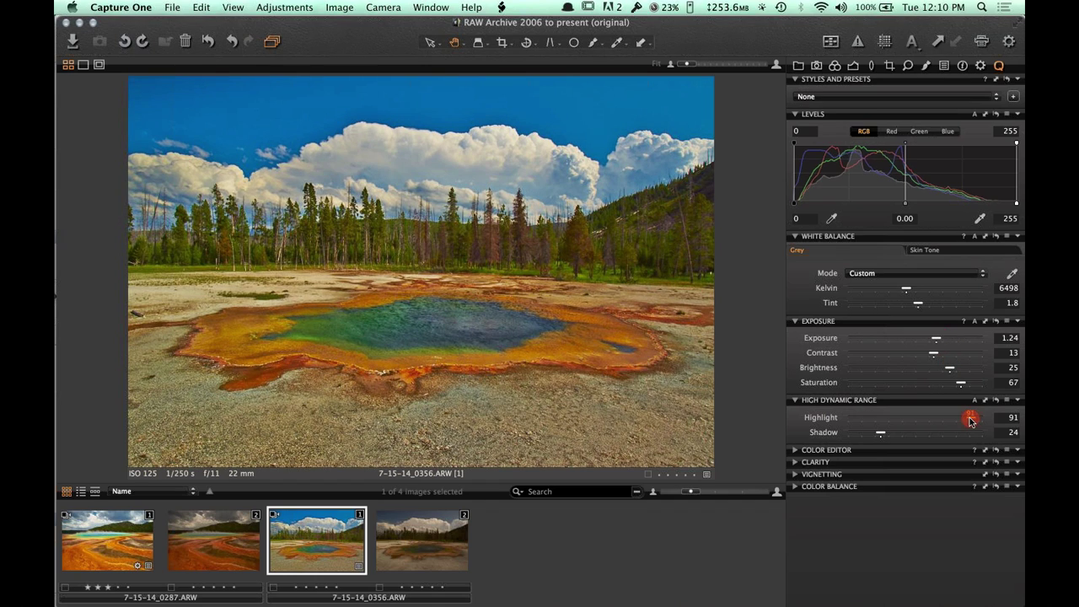
# Switch to Lightroom, open 7-15-14_0287.ARW and compare its before and after versions side by side.
pyautogui.press('super+Tab')
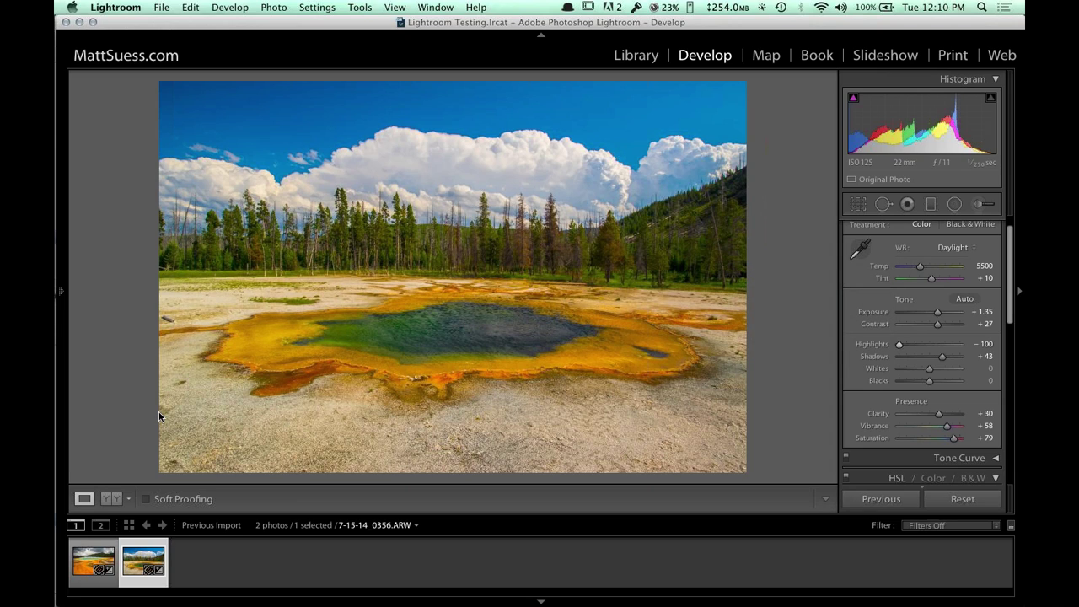
pyautogui.press('Left')
pyautogui.click(109, 499)
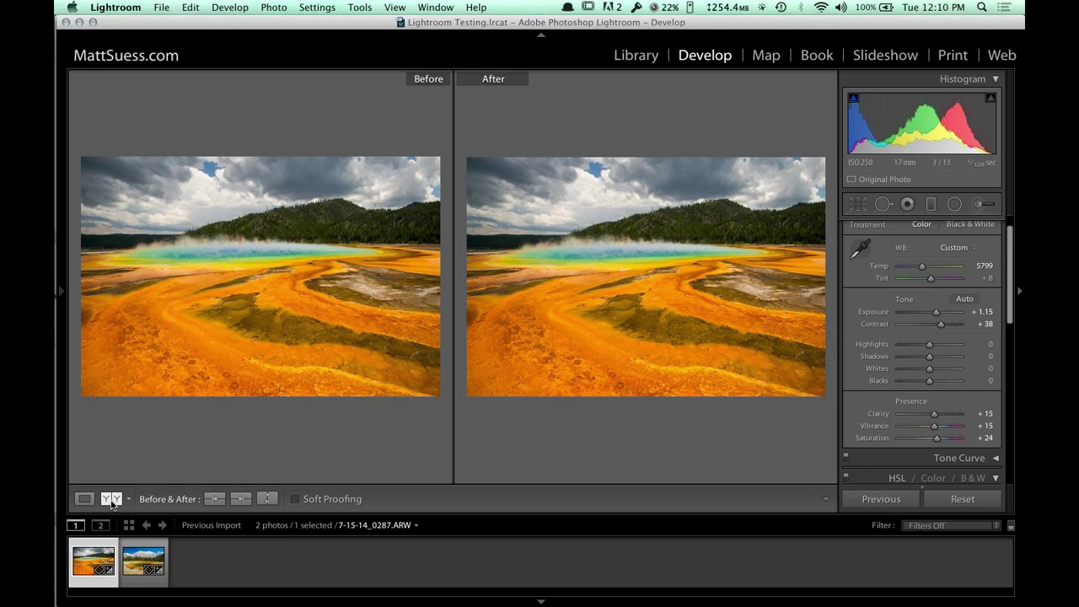
pyautogui.press('y')
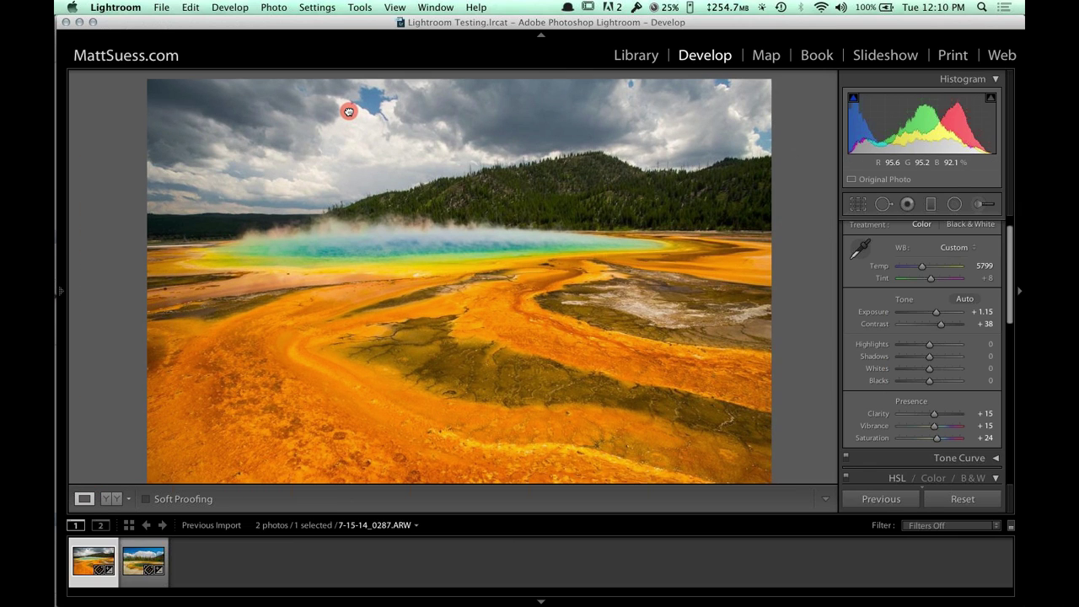
# Lower the Highlights of 7-15-14_0287.ARW to -93 while viewing the clouds up close.
pyautogui.click(349, 112)
pyautogui.moveTo(354, 114); pyautogui.dragTo(382, 156)
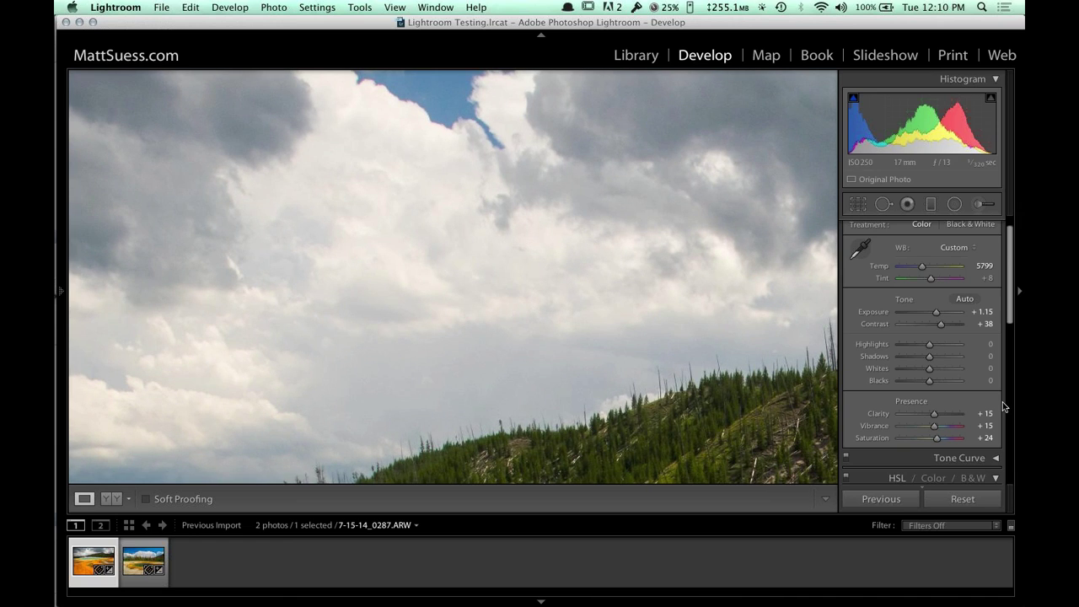
pyautogui.moveTo(929, 344); pyautogui.dragTo(902, 349)
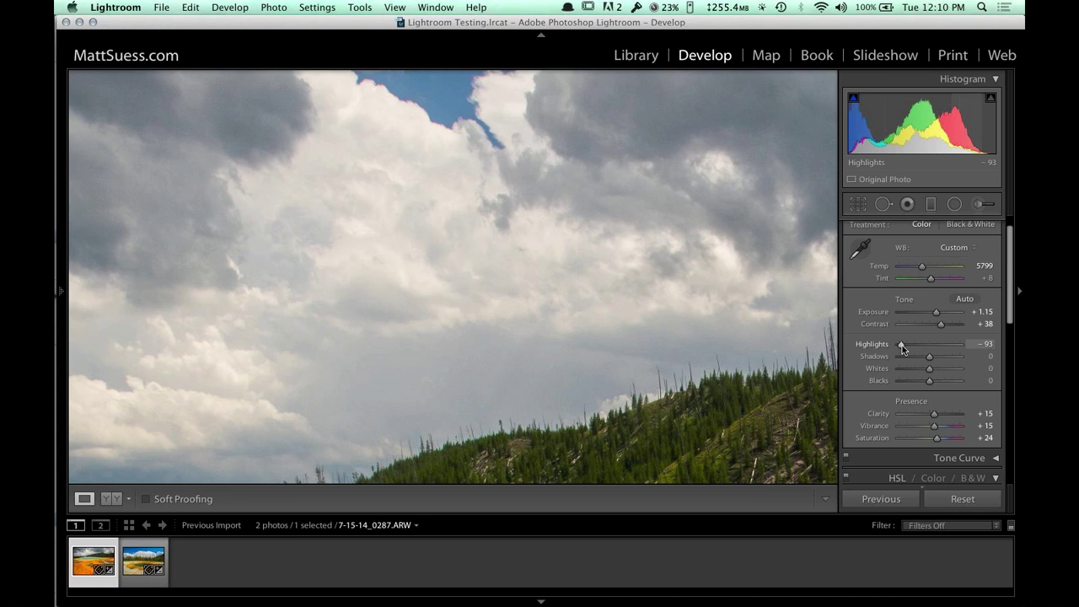
# Turn on Remove Chromatic Aberration in the lens corrections while viewing the cloud edges around the blue sky patch.
pyautogui.click(395, 170)
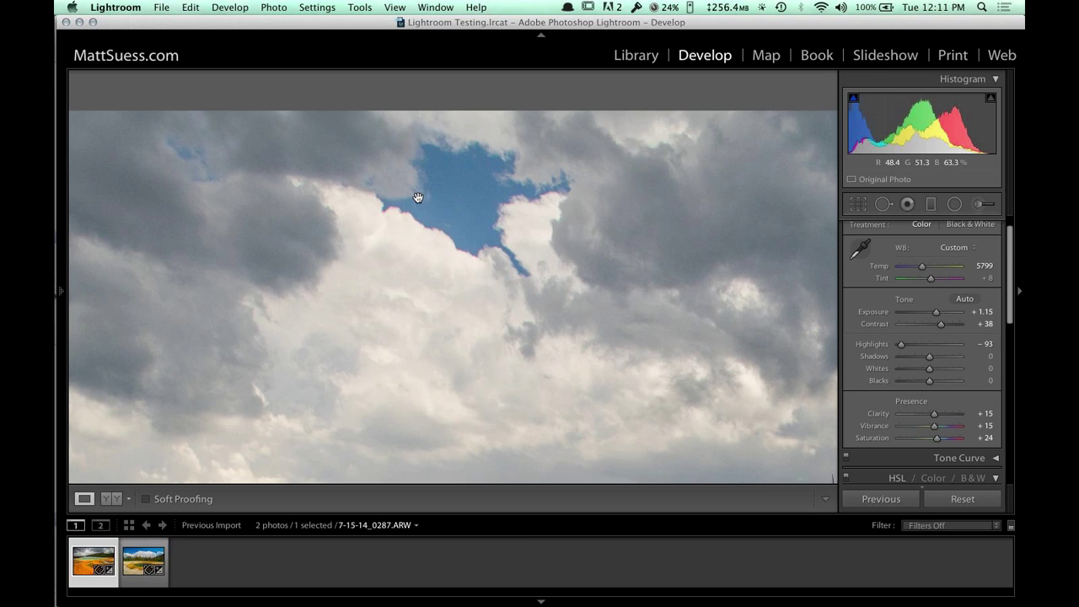
pyautogui.moveTo(1008, 296); pyautogui.dragTo(1007, 436)
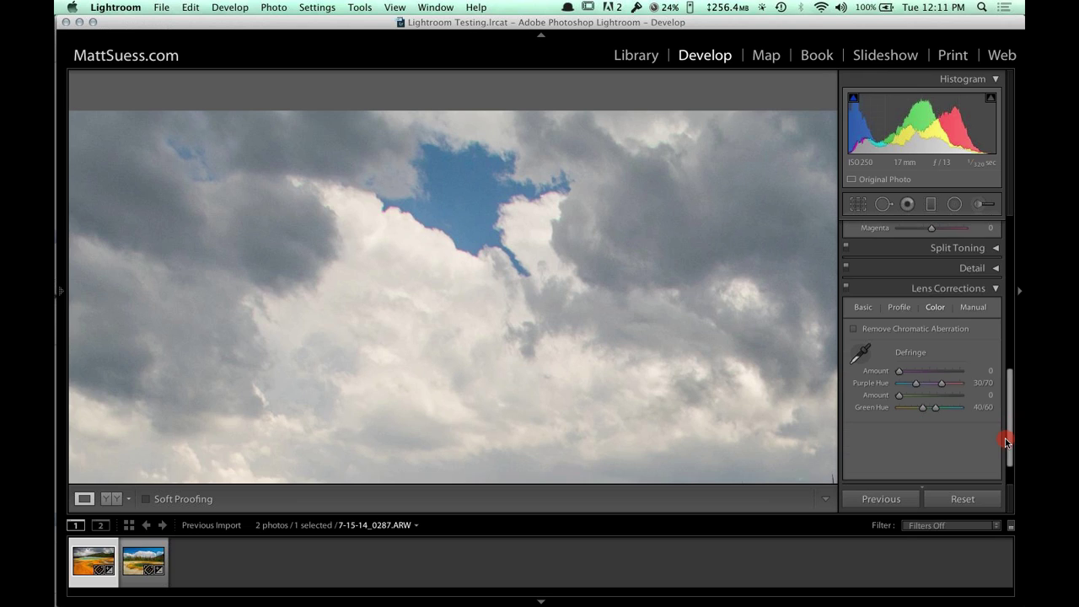
pyautogui.click(855, 328)
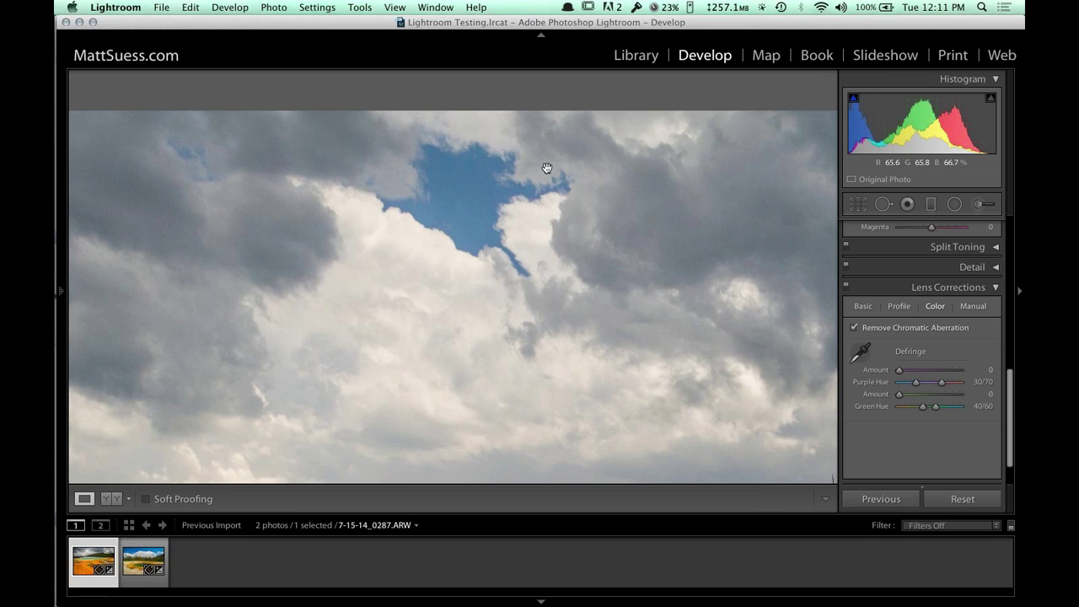
# Switch to Capture One and show the Lens Correction settings for the first variant of 7-15-14_0287.ARW.
pyautogui.press('super+Tab')
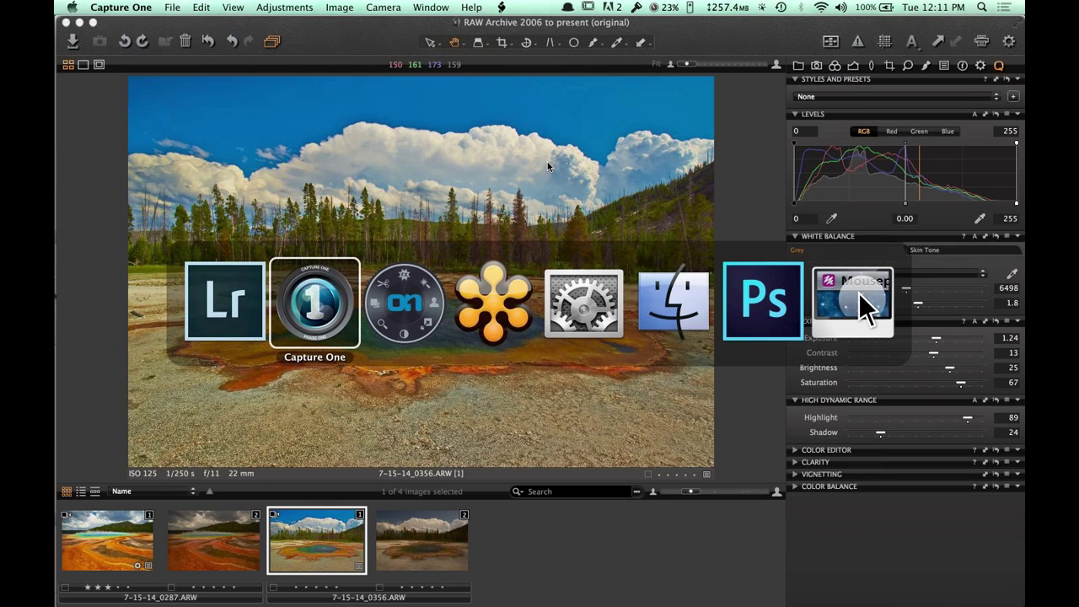
pyautogui.click(869, 69)
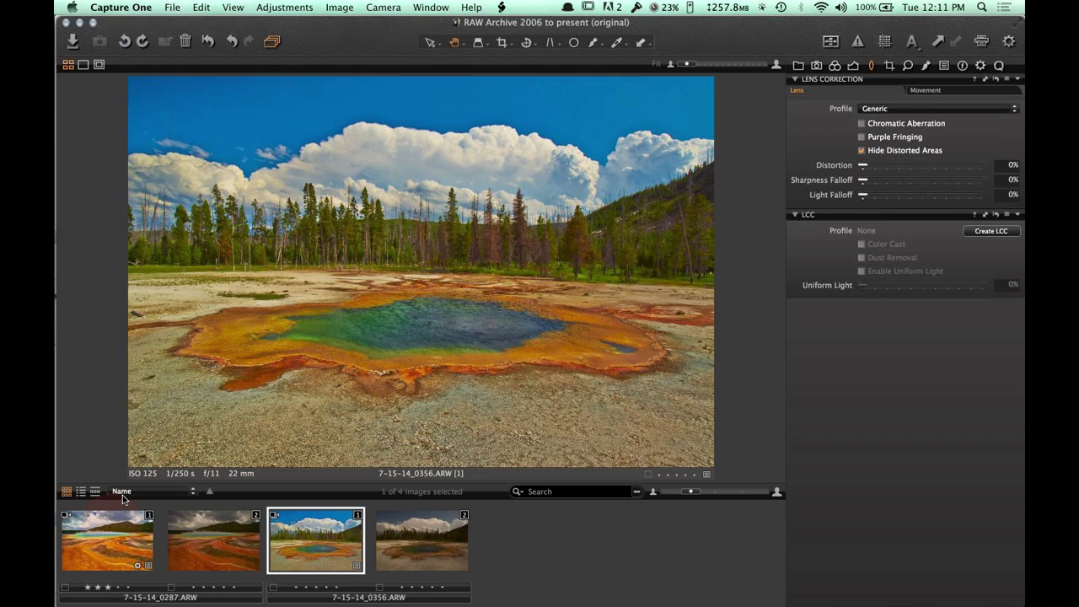
pyautogui.click(122, 531)
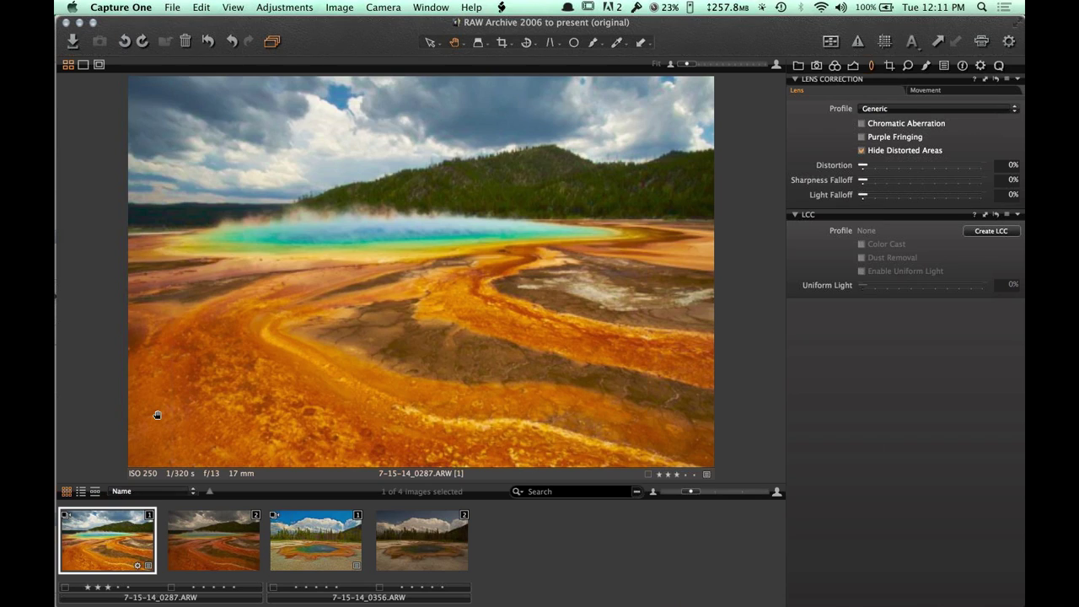
# Enable Chromatic Aberration correction while inspecting the cloud edges, and return the photo to full view.
pyautogui.click(327, 125)
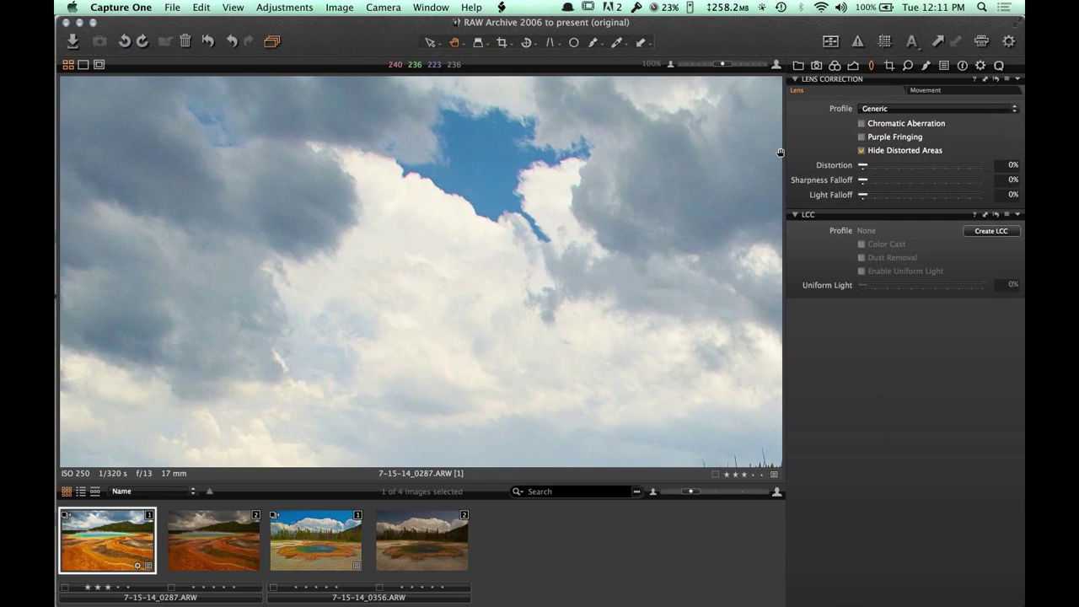
pyautogui.scroll(2, 418, 169)
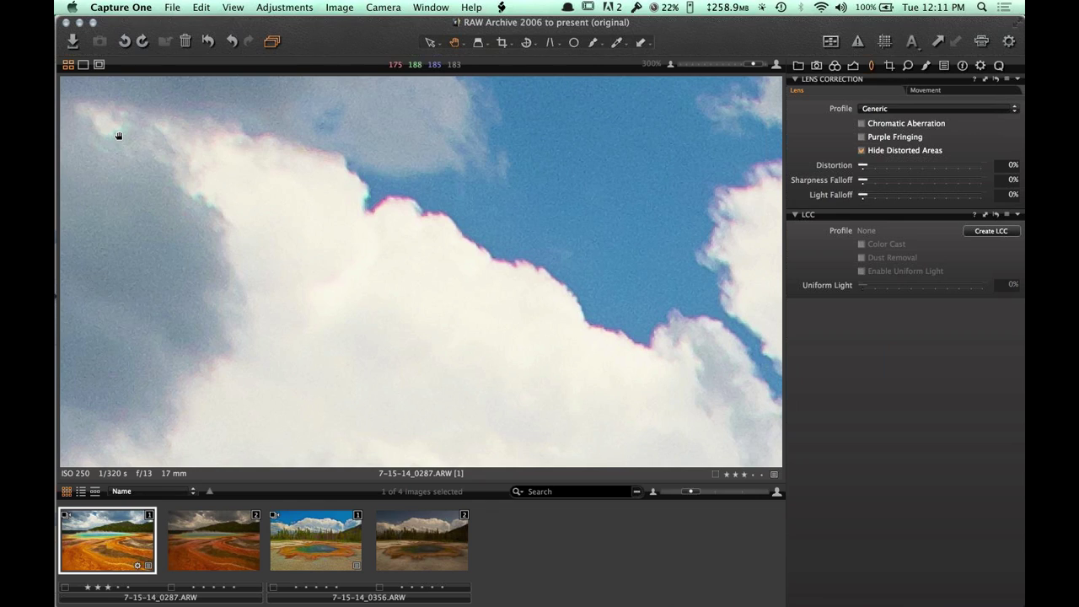
pyautogui.click(862, 124)
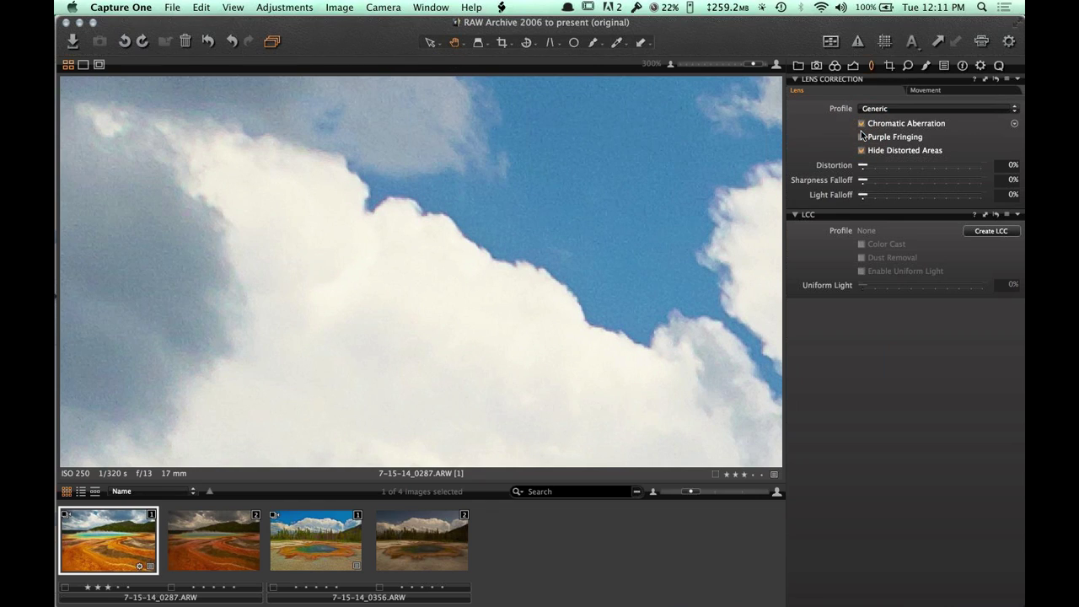
pyautogui.click(518, 241)
pyautogui.click(114, 537)
pyautogui.press('super+0')
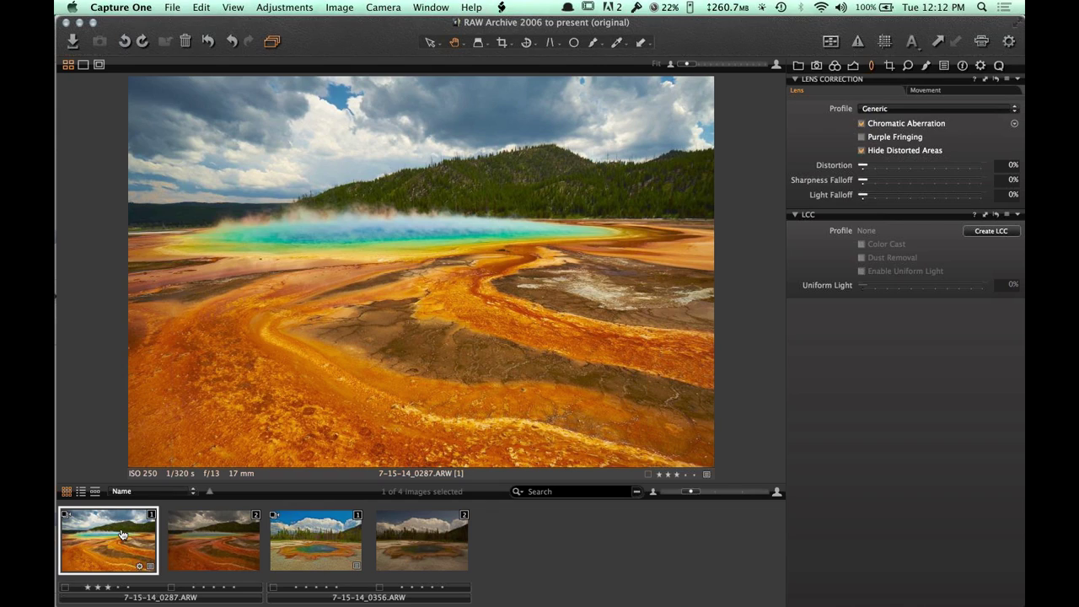
# Switch to Photoshop and examine the cloud edges around the blue sky patch in 7-15-14_0287.tif at 400% magnification.
pyautogui.press('super+Tab')
pyautogui.press('super+Tab')
pyautogui.press('super+Tab')
pyautogui.press('super+Tab')
pyautogui.press('super+Tab')
pyautogui.press('super+Tab')
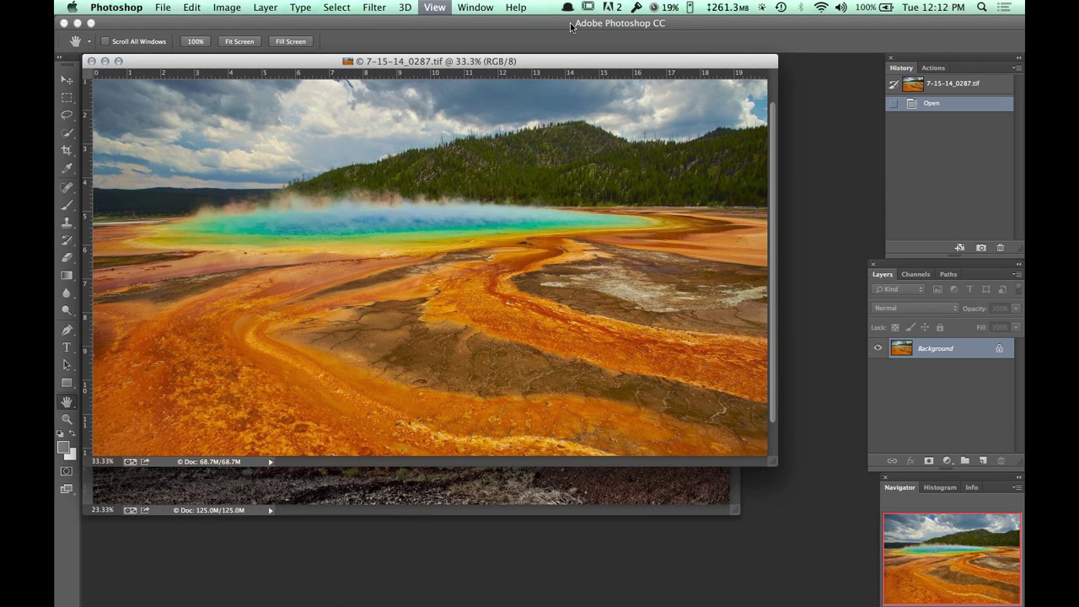
pyautogui.press('super+equal')
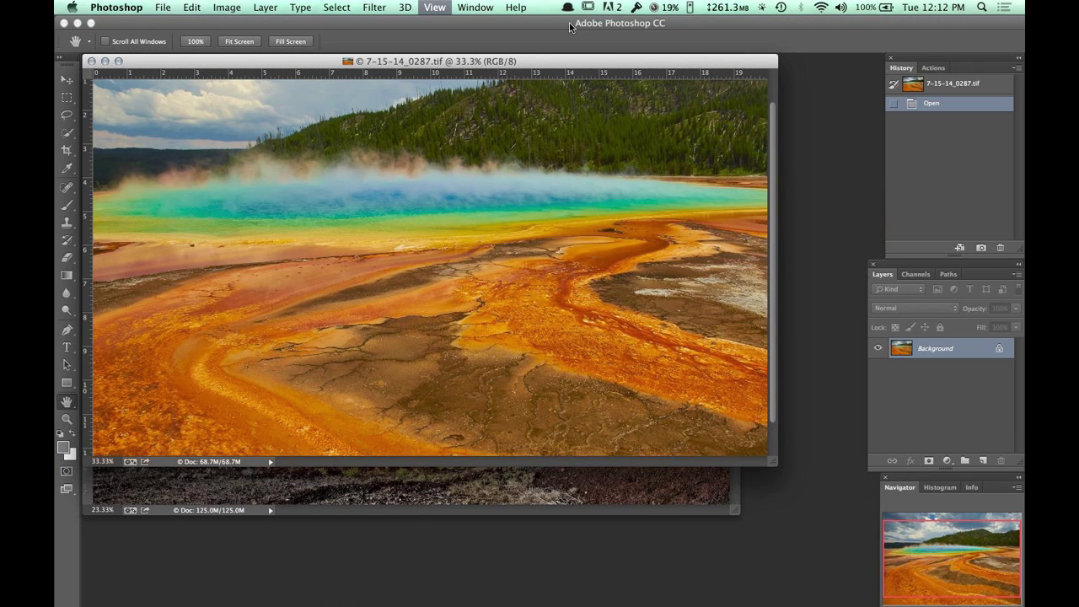
pyautogui.press('super+1')
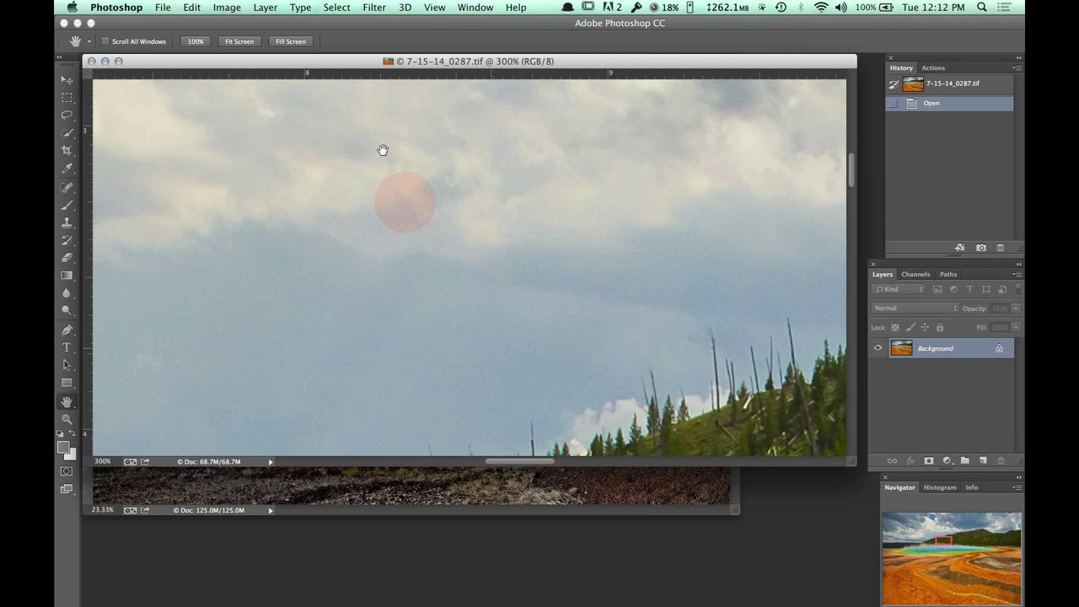
pyautogui.moveTo(436, 254); pyautogui.dragTo(559, 168)
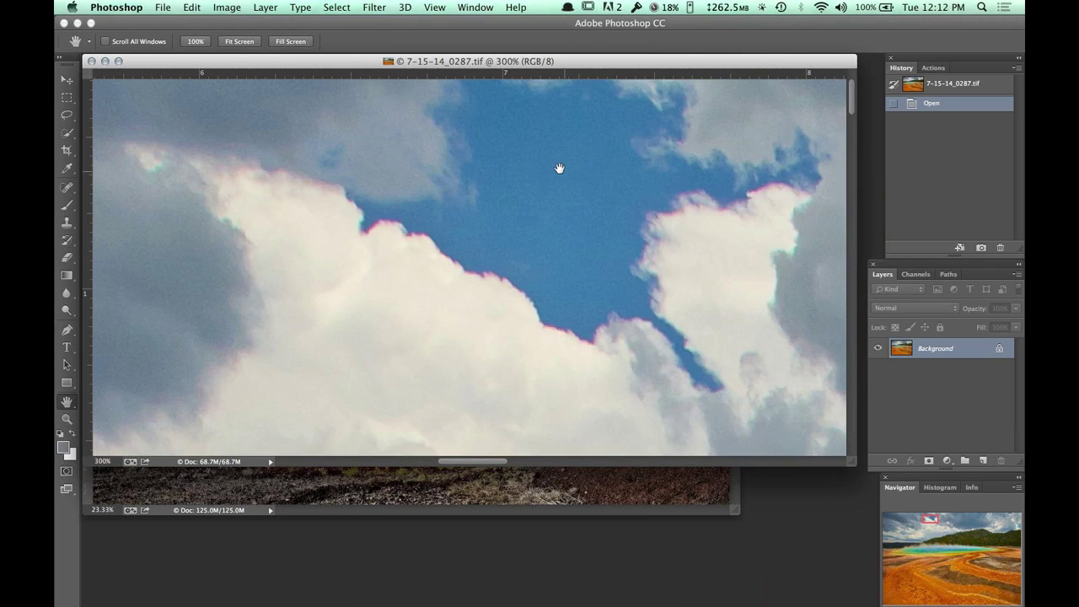
pyautogui.press('super+equal')
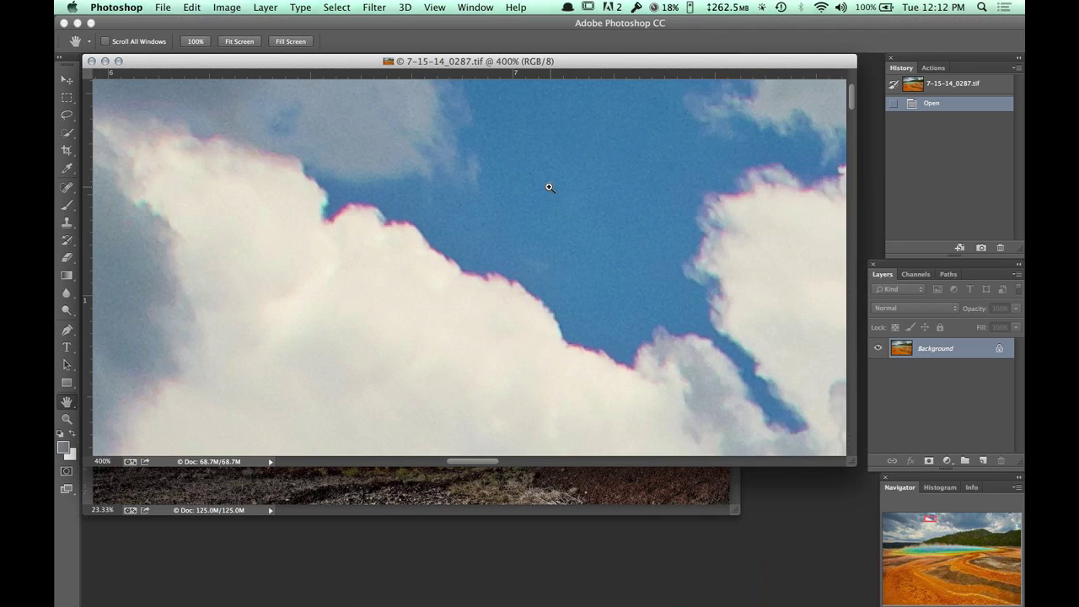
# Activate the Clone Stamp tool and set its blend mode to Color.
pyautogui.press('super+equal')
pyautogui.press('s')
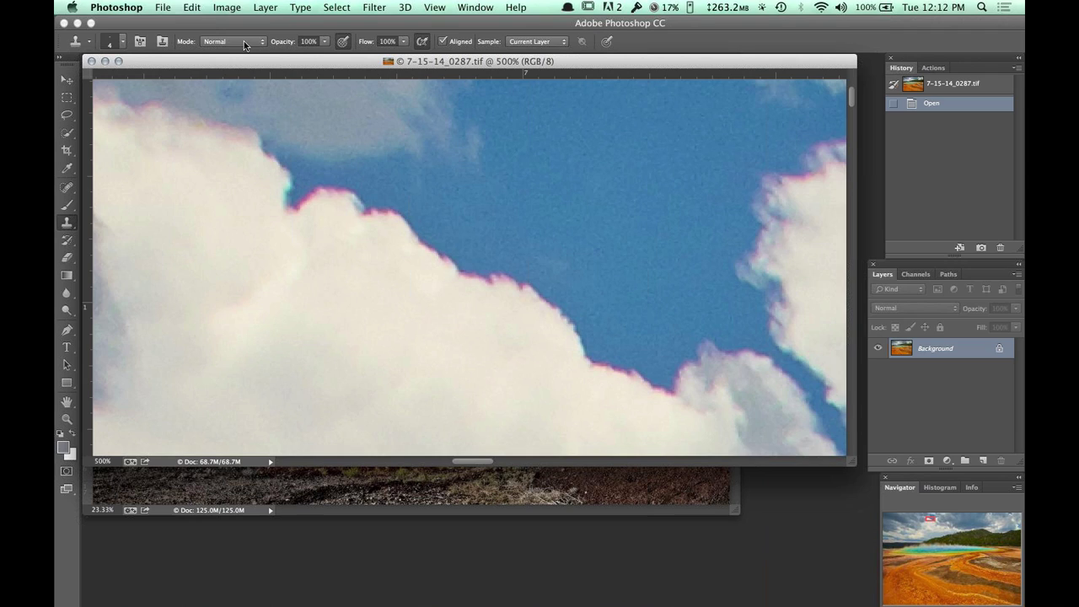
pyautogui.click(242, 42)
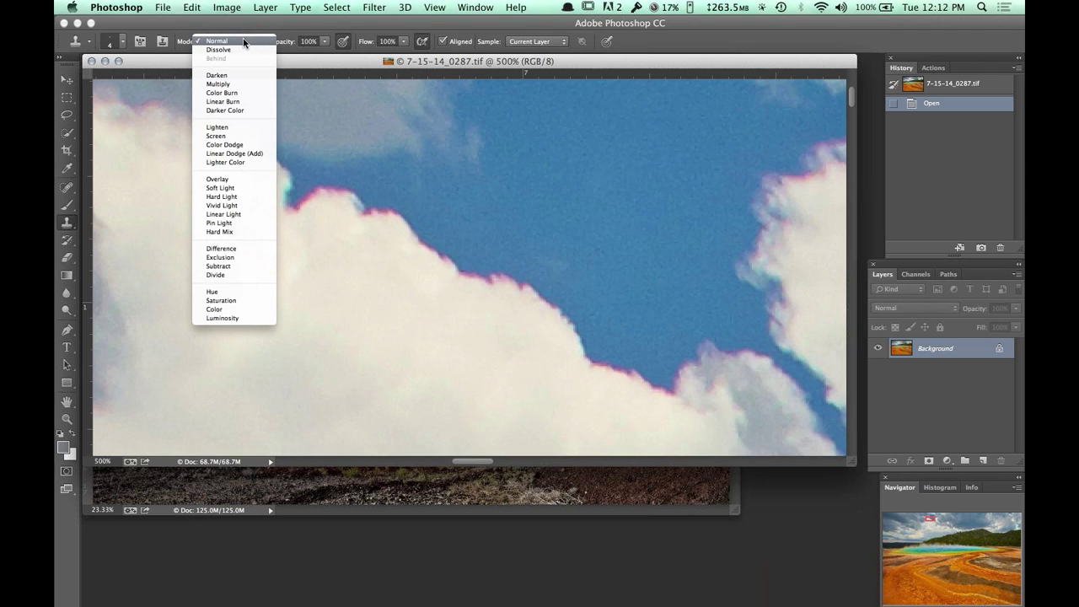
pyautogui.click(241, 310)
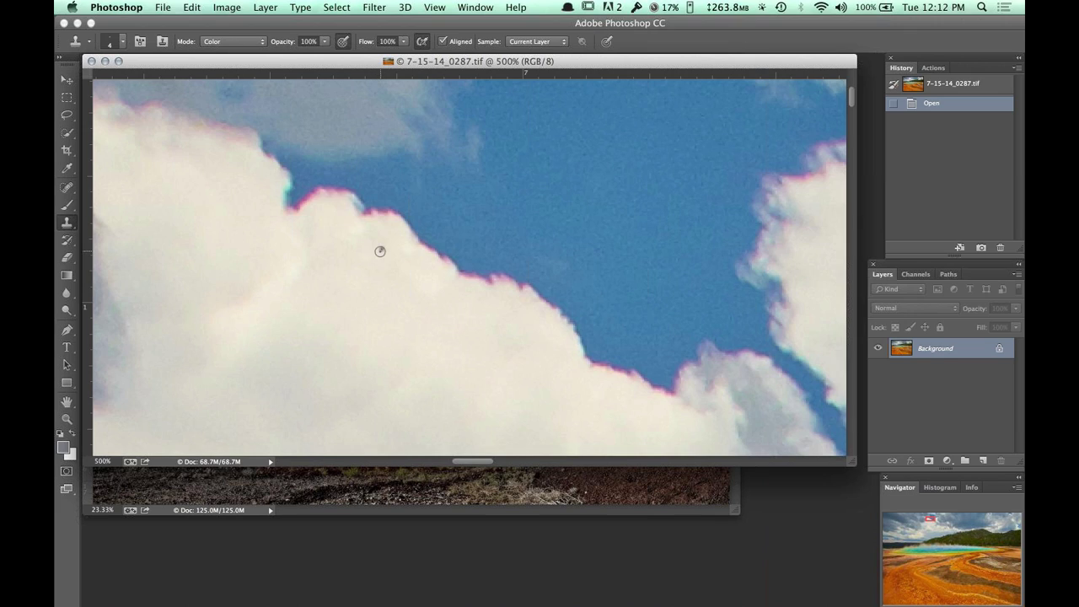
# Set the brush size to 5, sample the clean white cloud, and clone its color over the start of the magenta fringe on the central cloud edge.
pyautogui.press('[')
pyautogui.press(']')
pyautogui.press(']')
pyautogui.press('alt')
pyautogui.keyDown('alt'); pyautogui.click(383, 230); pyautogui.keyUp('alt')
pyautogui.click(375, 212)
pyautogui.moveTo(375, 213)
pyautogui.mouseDown()
pyautogui.moveTo(362, 210)
pyautogui.moveTo(402, 210)
pyautogui.mouseUp()
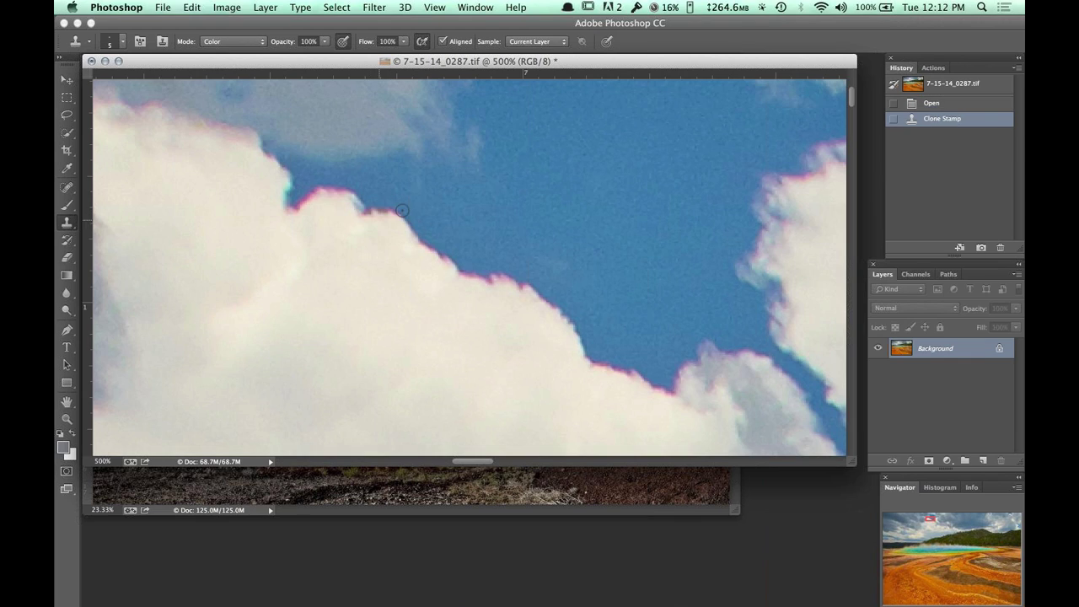
pyautogui.click(763, 10)
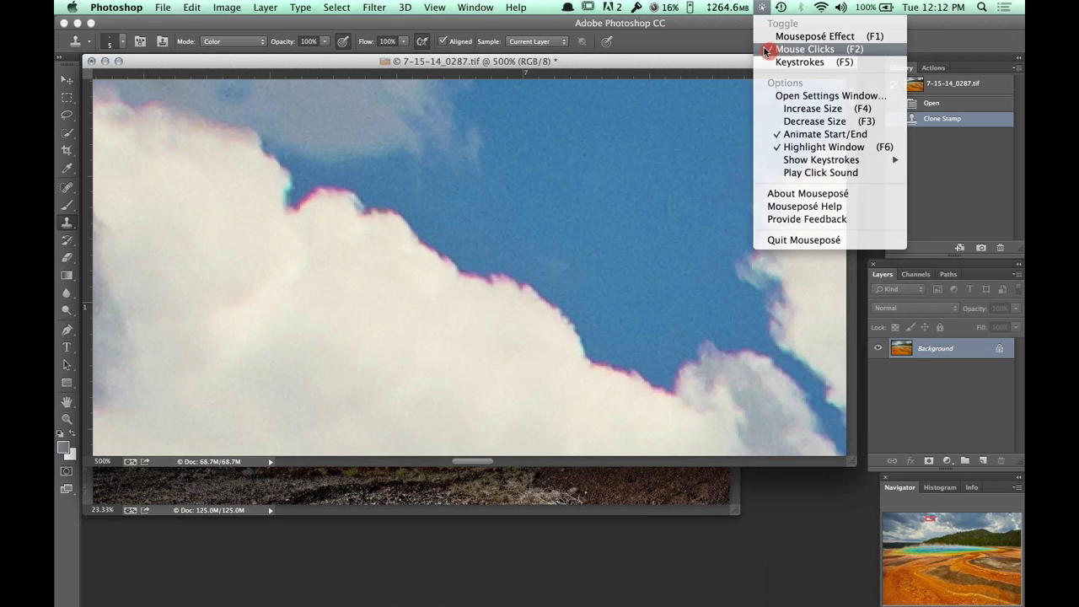
pyautogui.click(767, 50)
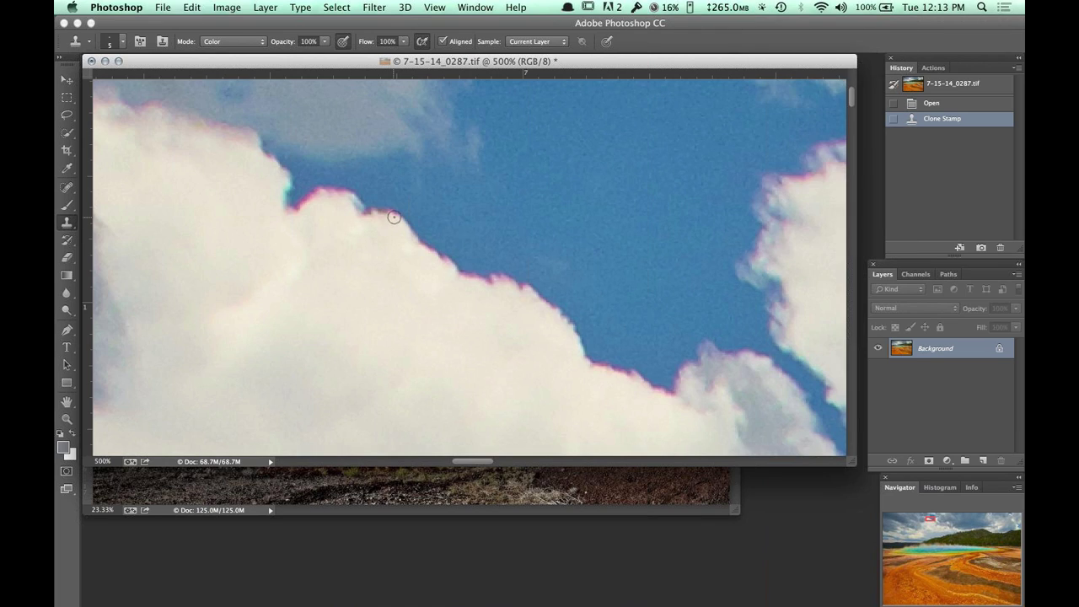
# Clone clean color over the remaining magenta and cyan fringes along the central cloud's edge against the blue sky.
pyautogui.moveTo(386, 212)
pyautogui.mouseDown()
pyautogui.moveTo(369, 215)
pyautogui.moveTo(392, 217)
pyautogui.moveTo(444, 268)
pyautogui.moveTo(426, 250)
pyautogui.moveTo(502, 283)
pyautogui.mouseUp()
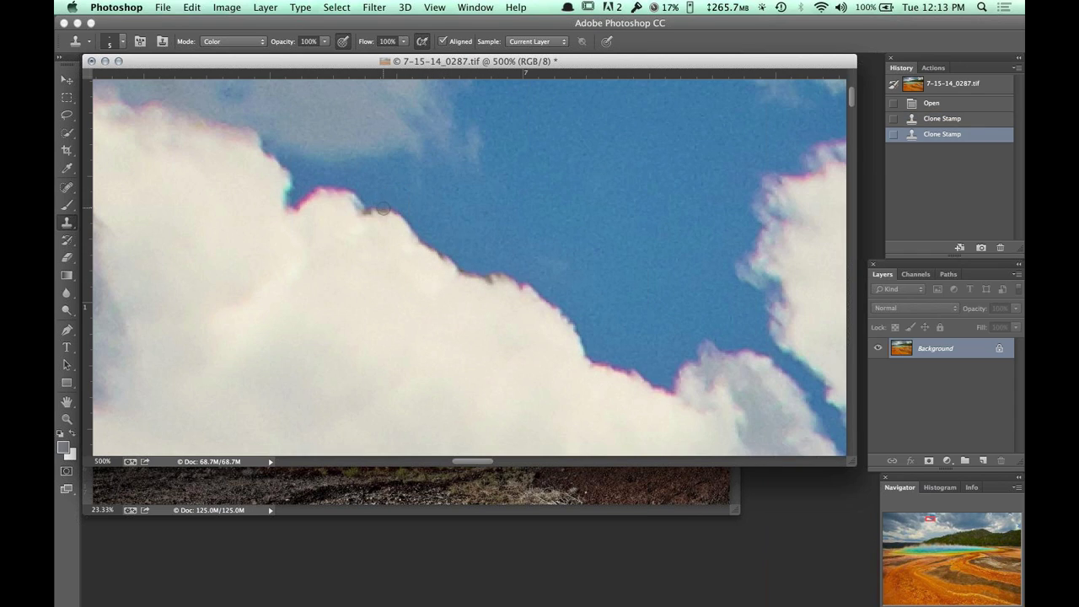
pyautogui.moveTo(384, 207)
pyautogui.mouseDown()
pyautogui.moveTo(371, 210)
pyautogui.moveTo(392, 213)
pyautogui.moveTo(468, 273)
pyautogui.moveTo(508, 274)
pyautogui.mouseUp()
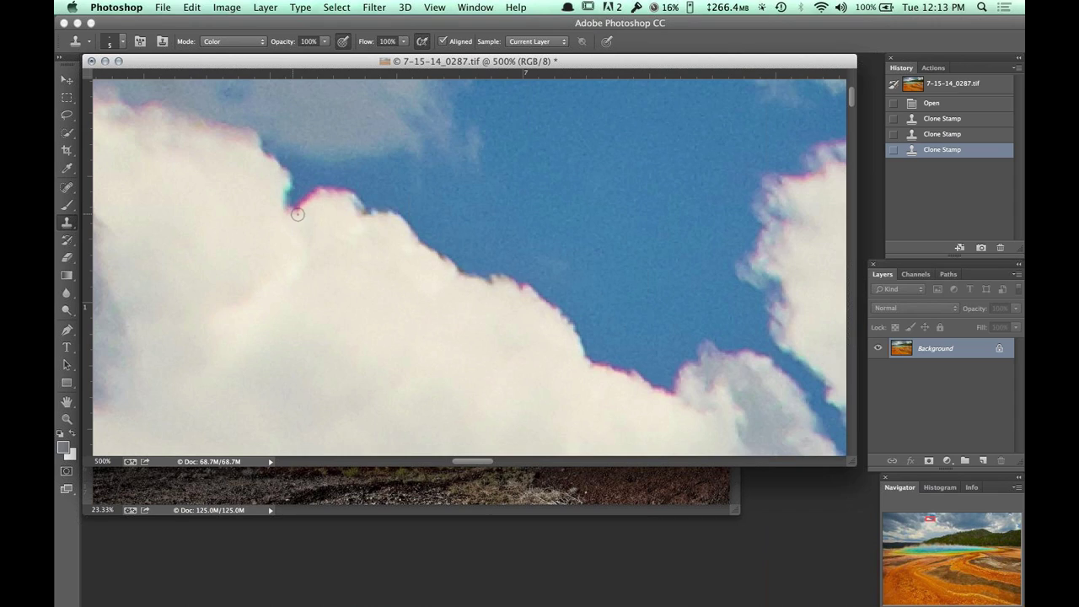
pyautogui.moveTo(337, 195)
pyautogui.mouseDown()
pyautogui.moveTo(291, 213)
pyautogui.moveTo(348, 192)
pyautogui.moveTo(303, 201)
pyautogui.moveTo(329, 184)
pyautogui.mouseUp()
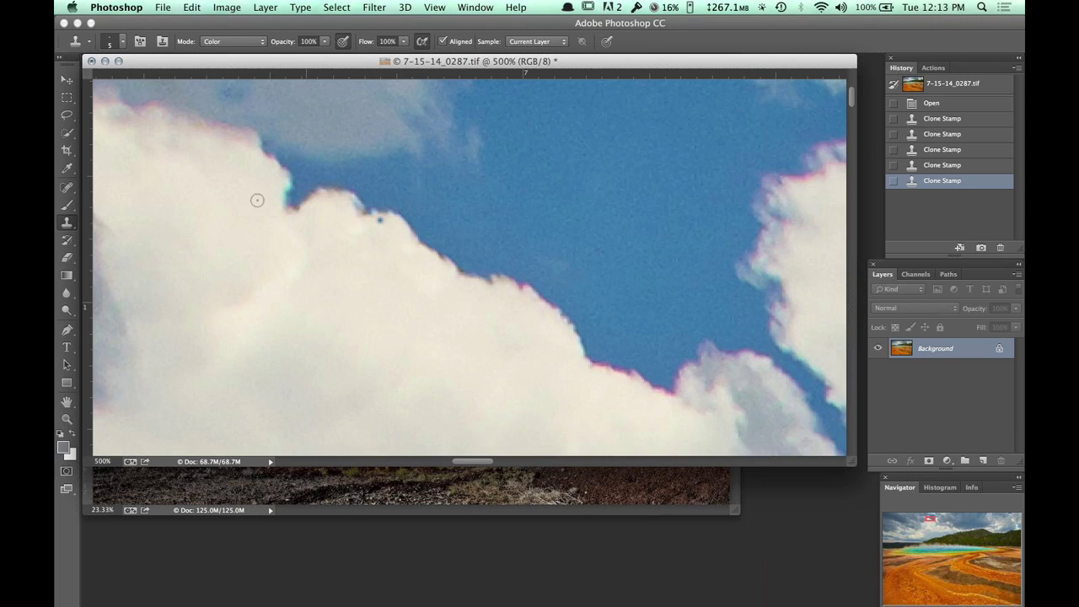
pyautogui.moveTo(268, 197)
pyautogui.mouseDown()
pyautogui.moveTo(285, 187)
pyautogui.moveTo(282, 211)
pyautogui.moveTo(285, 178)
pyautogui.moveTo(308, 169)
pyautogui.moveTo(295, 185)
pyautogui.mouseUp()
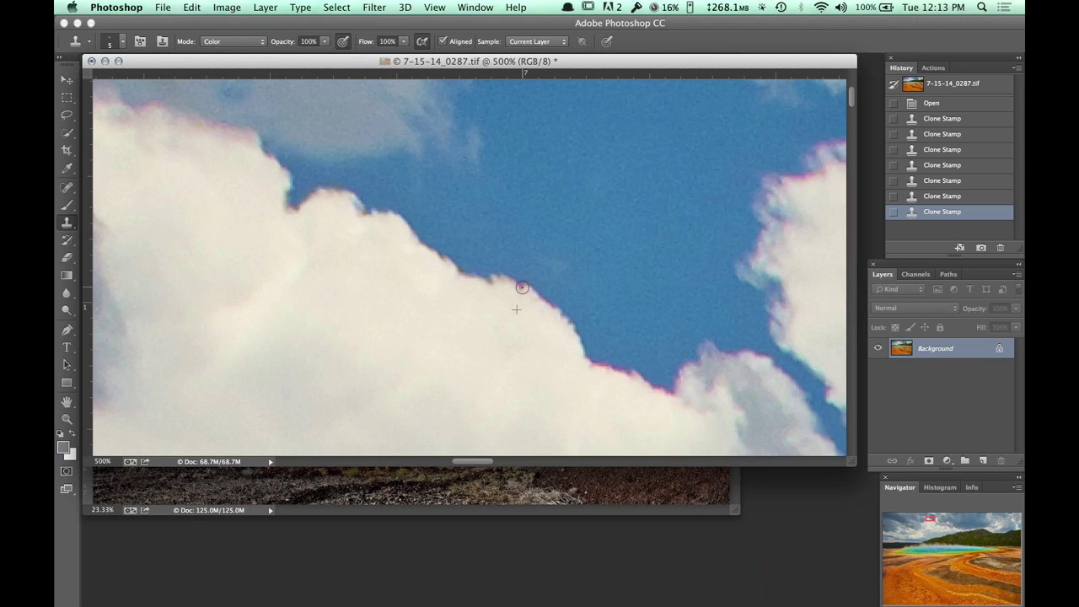
pyautogui.moveTo(523, 288)
pyautogui.mouseDown()
pyautogui.moveTo(552, 308)
pyautogui.moveTo(522, 301)
pyautogui.moveTo(531, 272)
pyautogui.moveTo(557, 287)
pyautogui.moveTo(551, 303)
pyautogui.moveTo(535, 272)
pyautogui.mouseUp()
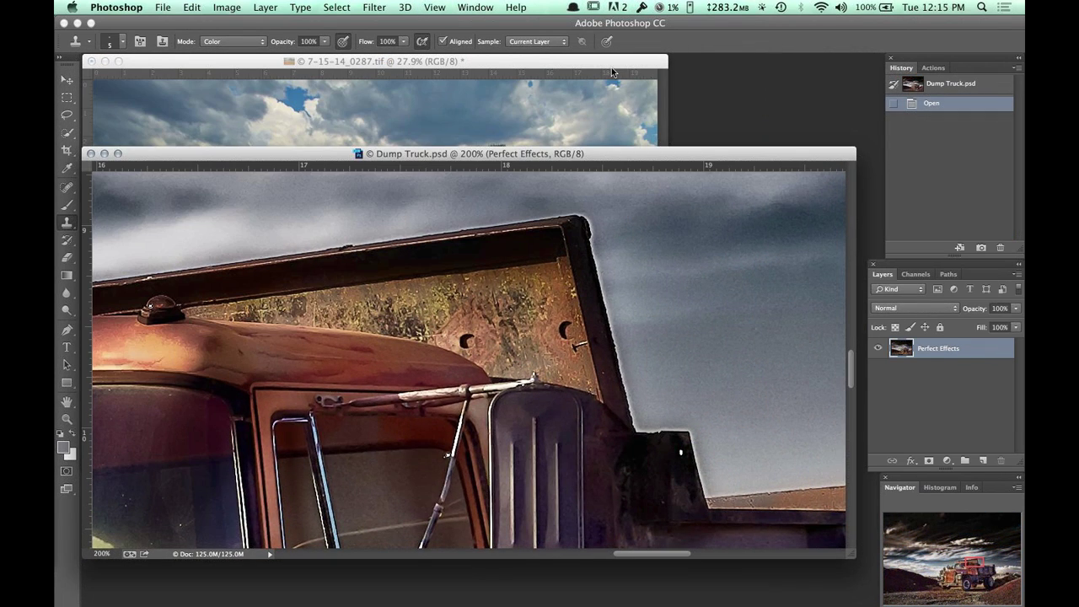
# Examine the whole image of Dump Truck.psd and the bright halo along the truck's raised bed panel at up to 300% magnification.
pyautogui.press('super+minus')
pyautogui.press('super+0')
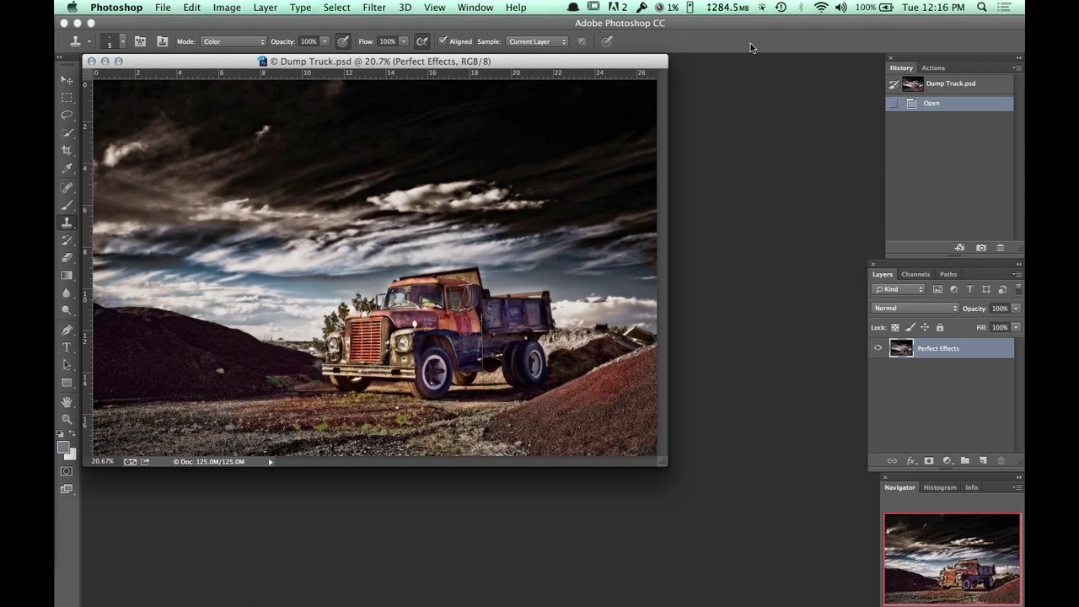
pyautogui.press('super+plus')
pyautogui.press('super+plus')
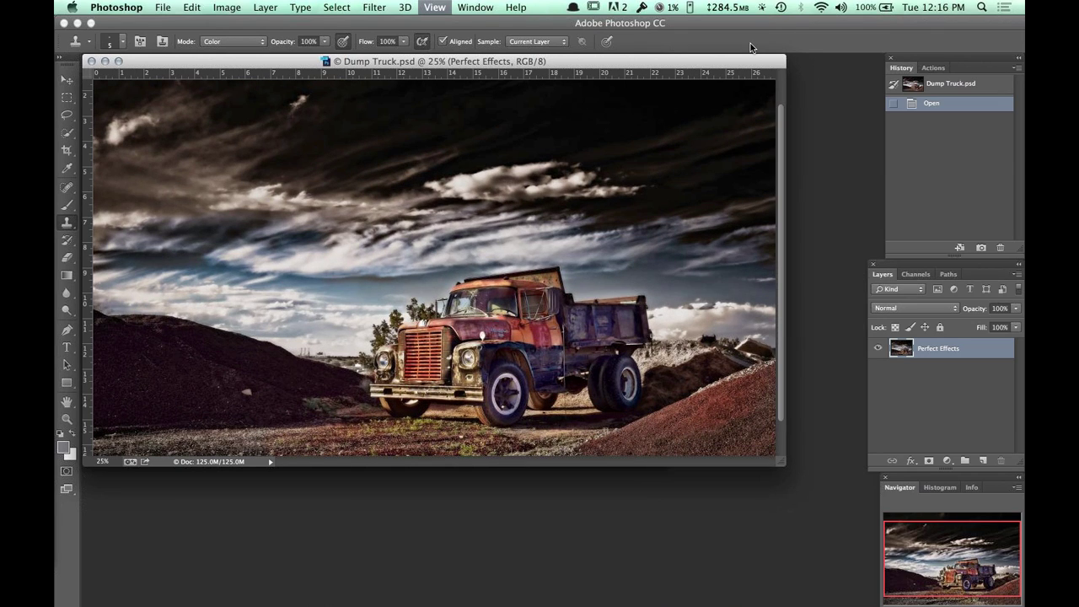
pyautogui.press('super+plus')
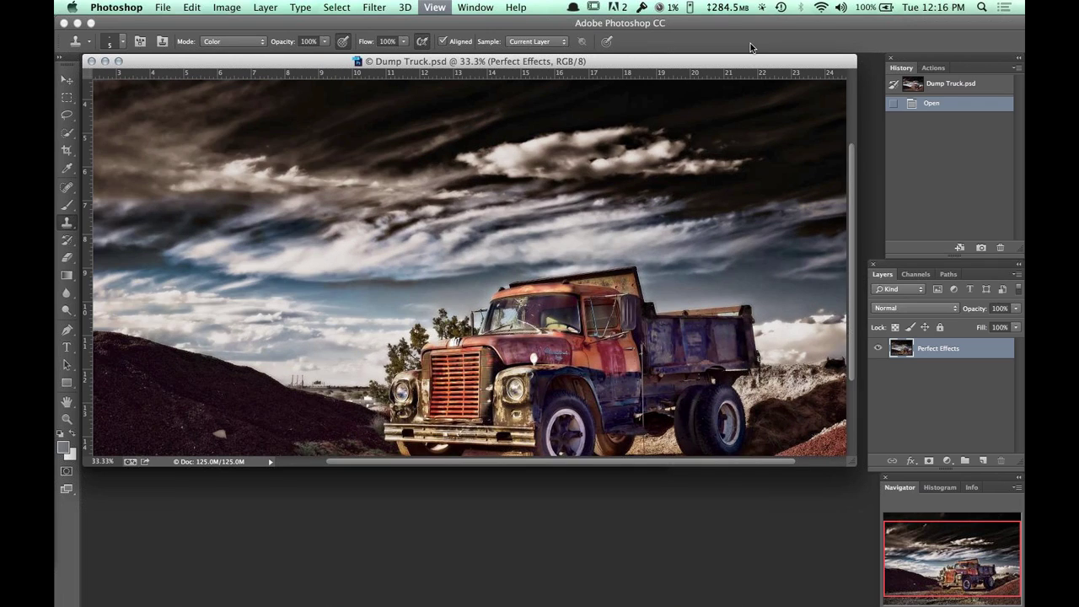
pyautogui.press('super+1')
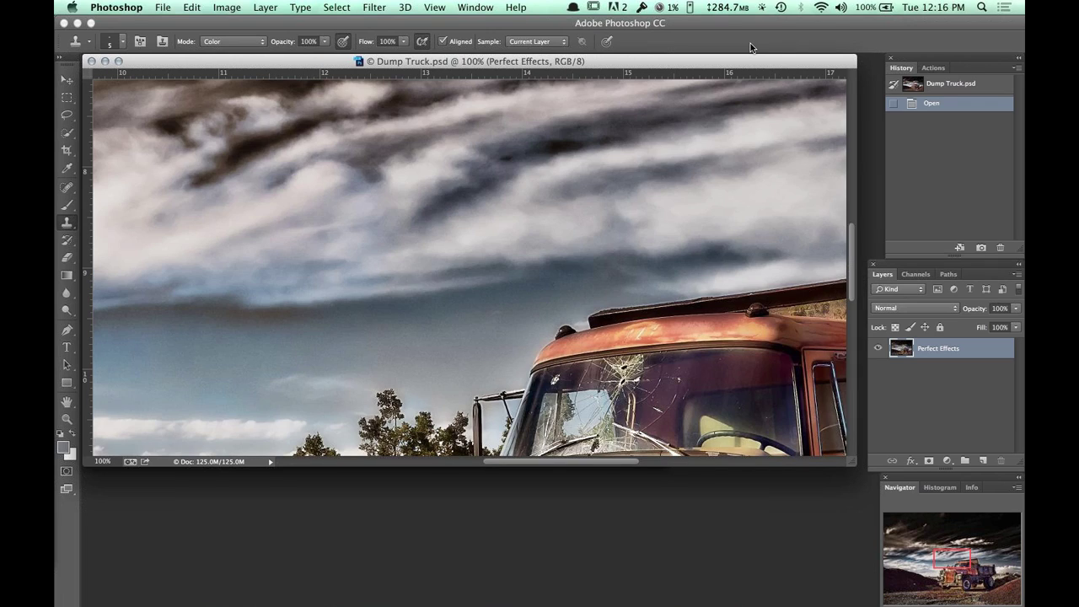
pyautogui.press('super+plus')
pyautogui.moveTo(684, 269); pyautogui.dragTo(295, 194)
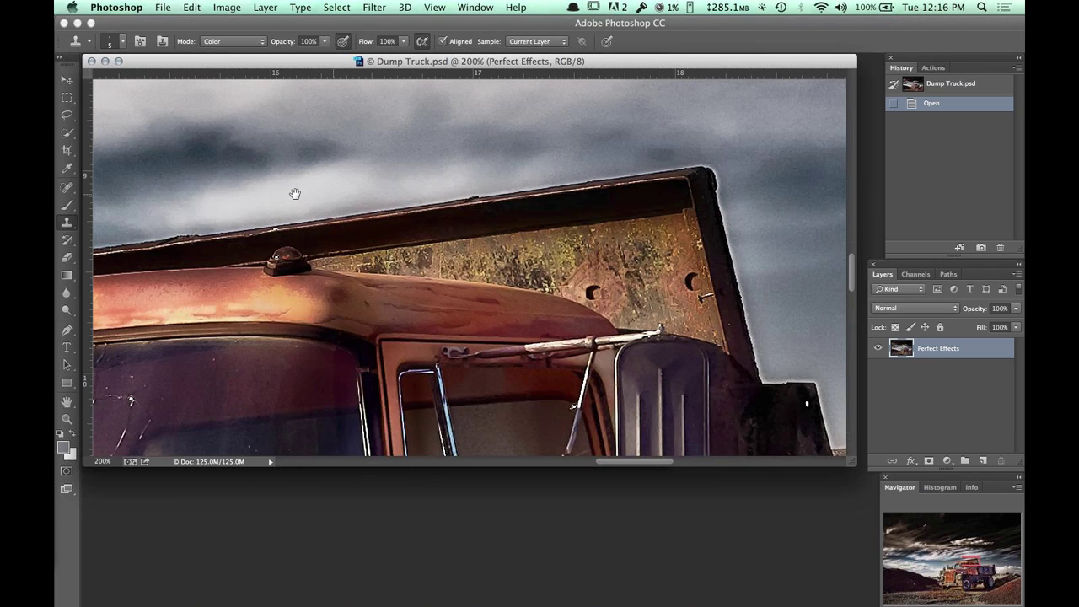
pyautogui.hscroll(6, 582, 147)
pyautogui.scroll(1, 583, 146)
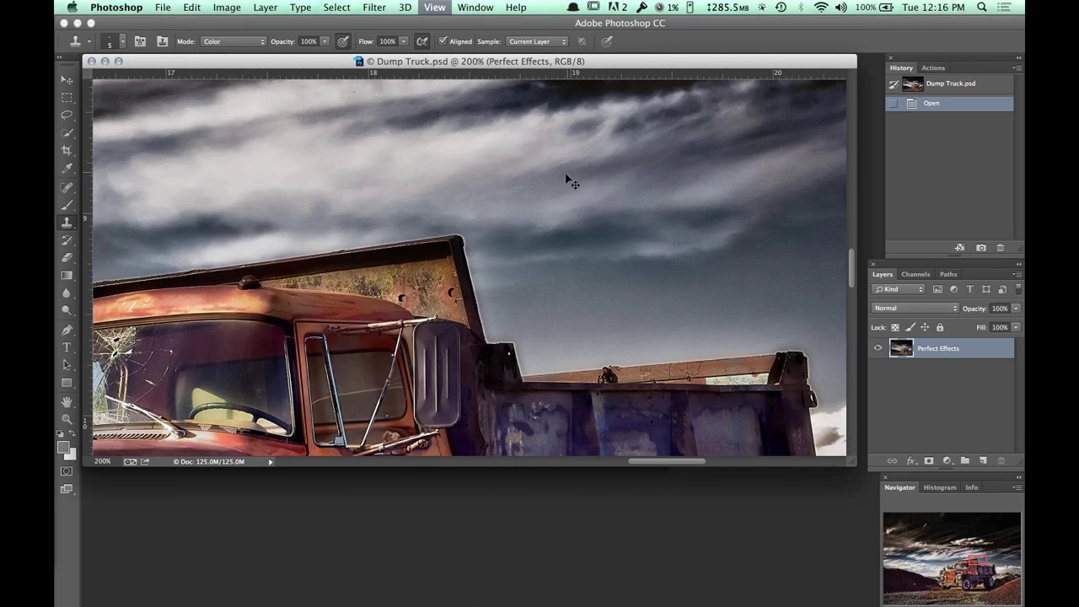
pyautogui.press('super+minus')
pyautogui.press('super+minus')
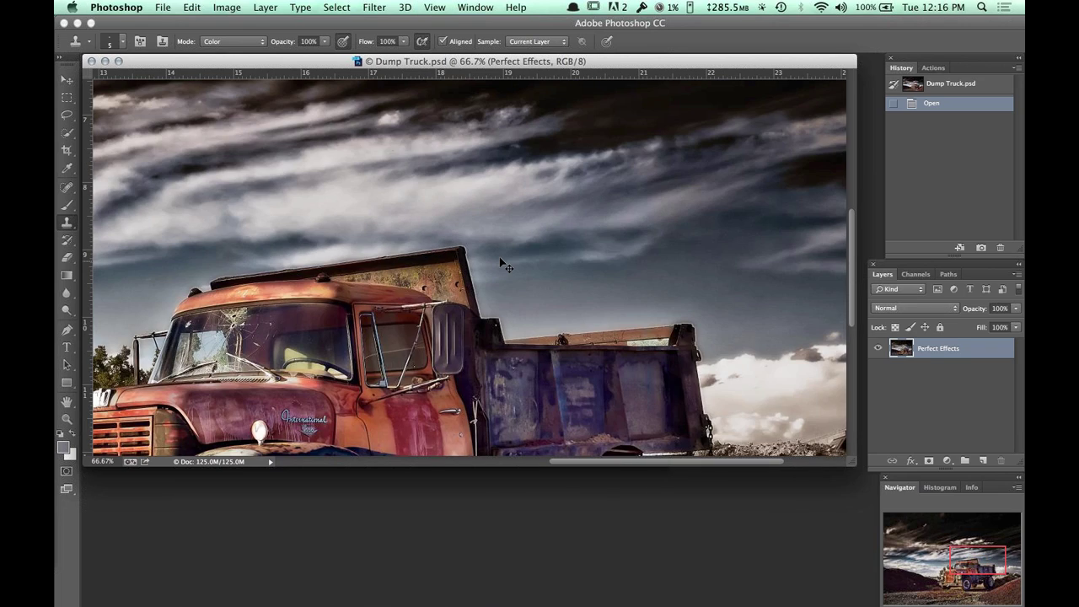
pyautogui.press('super+plus')
pyautogui.press('super+plus')
pyautogui.press('super+plus')
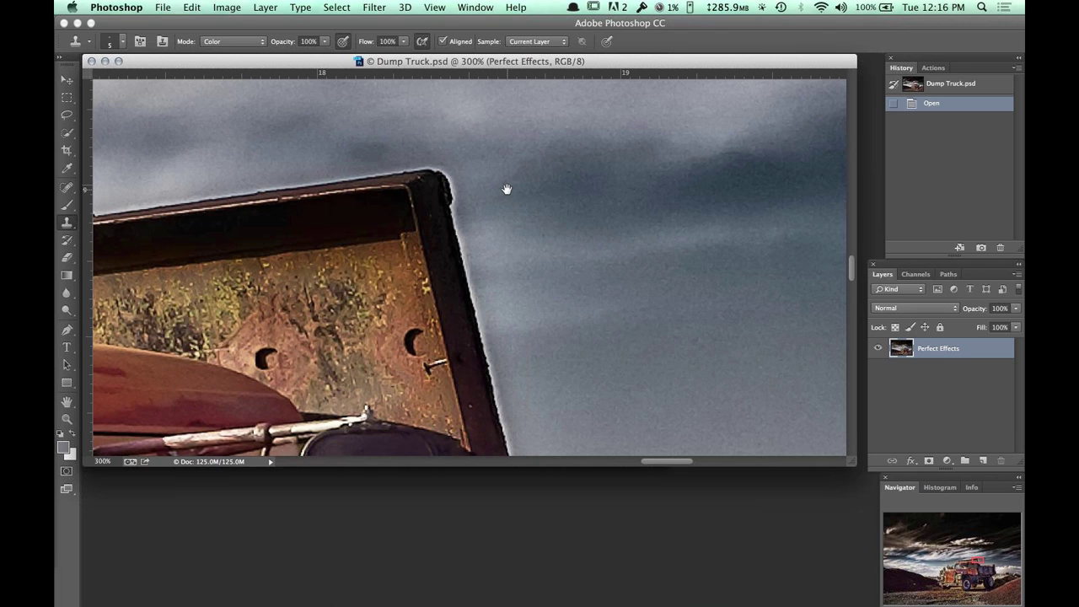
pyautogui.moveTo(506, 189); pyautogui.dragTo(637, 222)
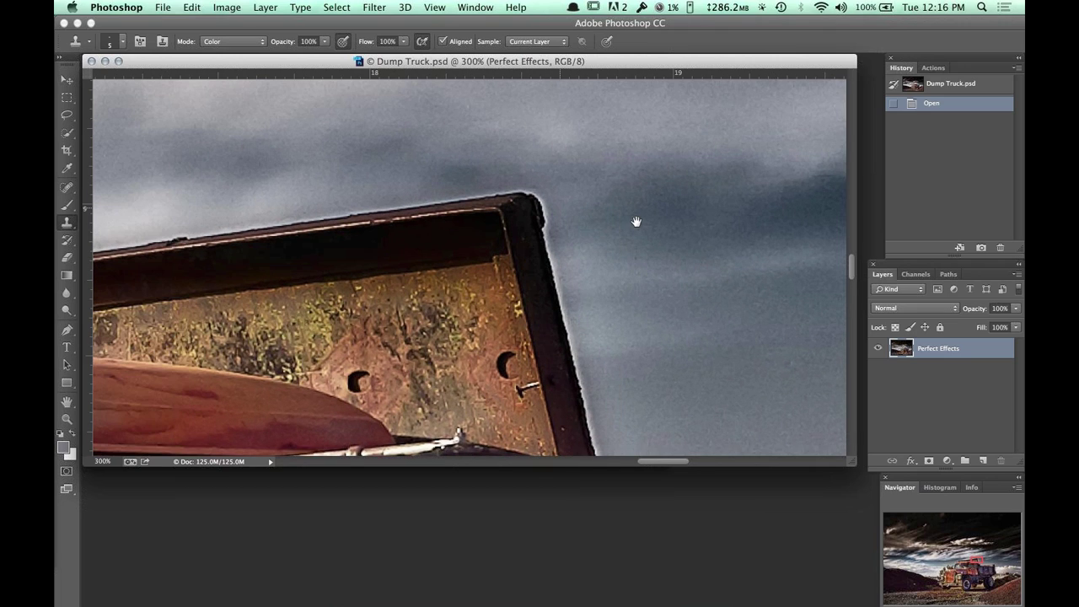
pyautogui.moveTo(425, 154); pyautogui.dragTo(540, 222)
# Set the Clone Stamp's blend mode to Normal and clone sky over the bright halo along the bed panel's top edge.
pyautogui.click(233, 41)
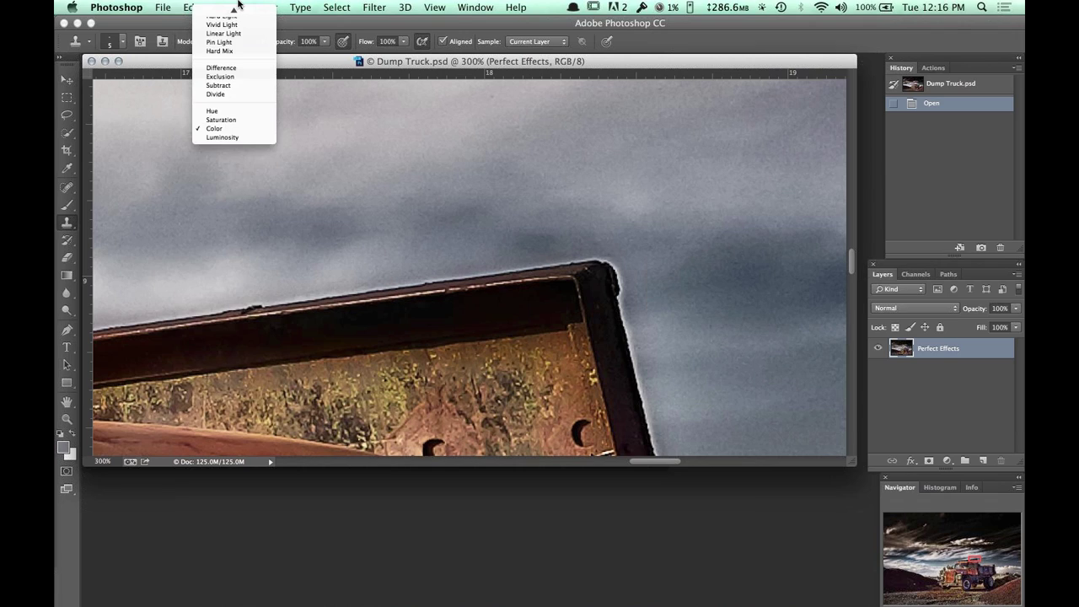
pyautogui.click(234, 15)
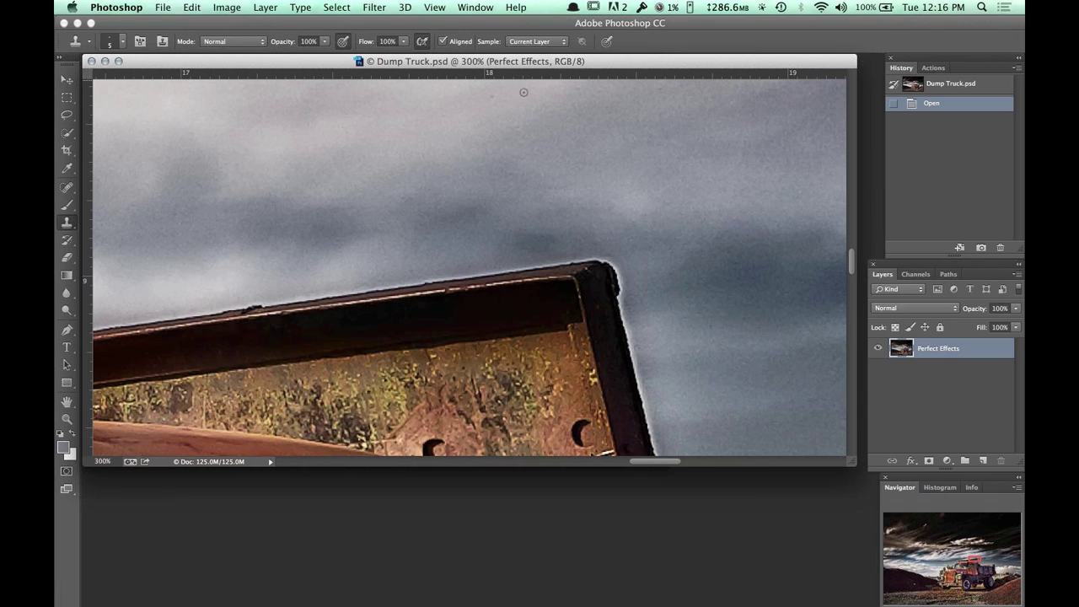
pyautogui.press('super+minus')
pyautogui.press('super+plus')
pyautogui.press('super+plus')
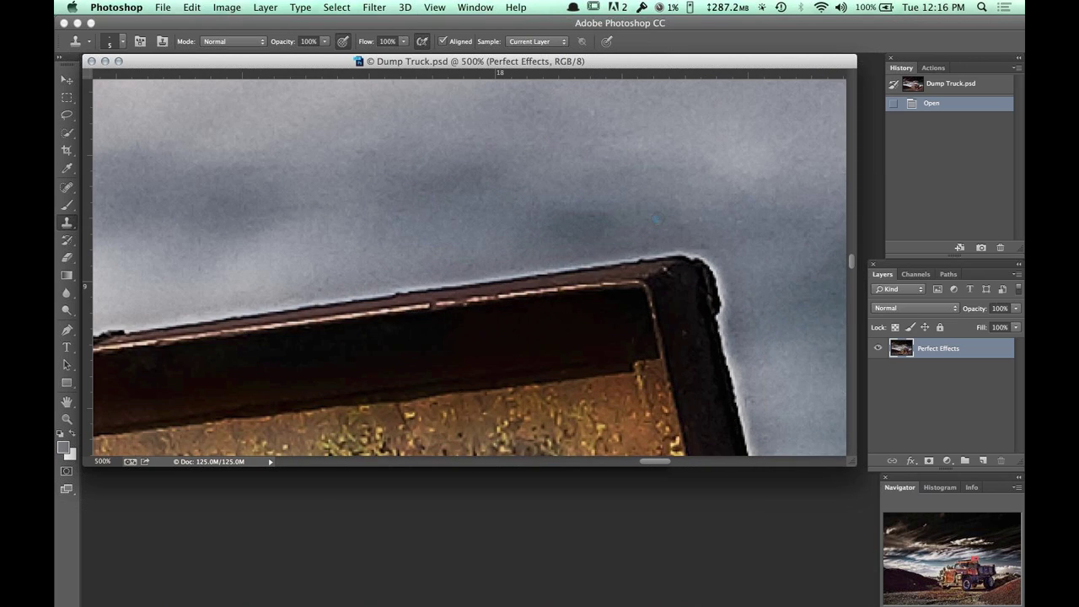
pyautogui.press('super+plus')
pyautogui.press('super+plus')
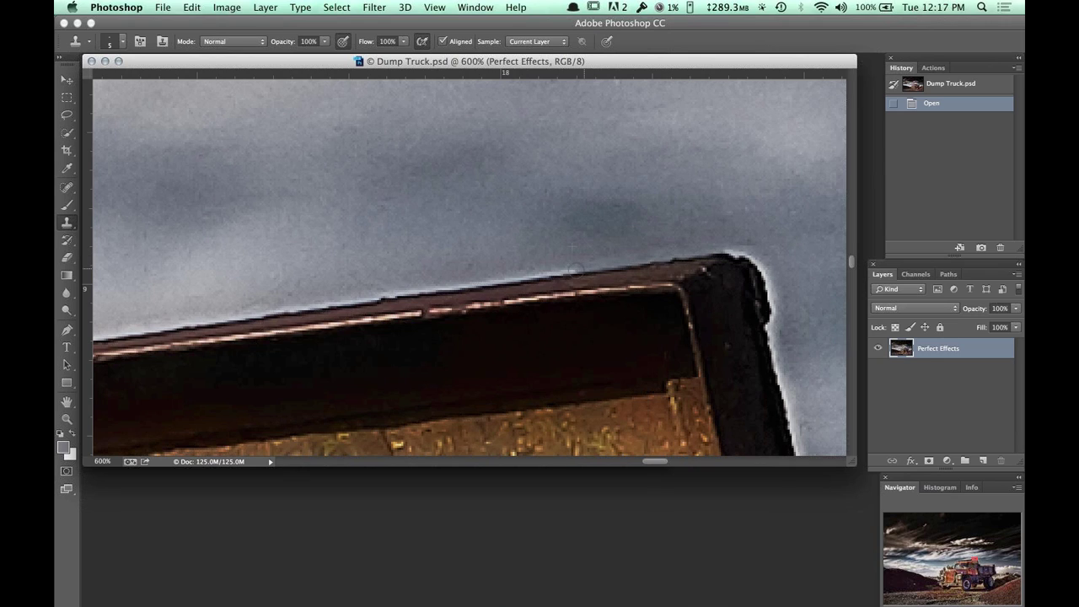
pyautogui.moveTo(575, 268); pyautogui.dragTo(542, 258)
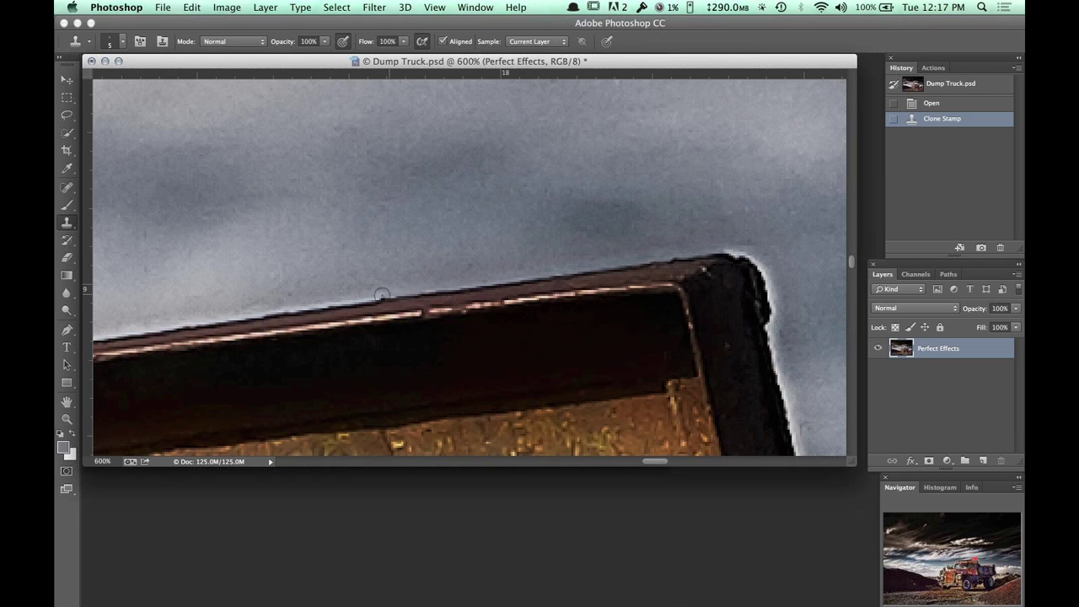
pyautogui.click(382, 295)
# Clone sky over the bright halo around the bed panel's upper corner and the start of its outer side.
pyautogui.moveTo(732, 252); pyautogui.dragTo(773, 289)
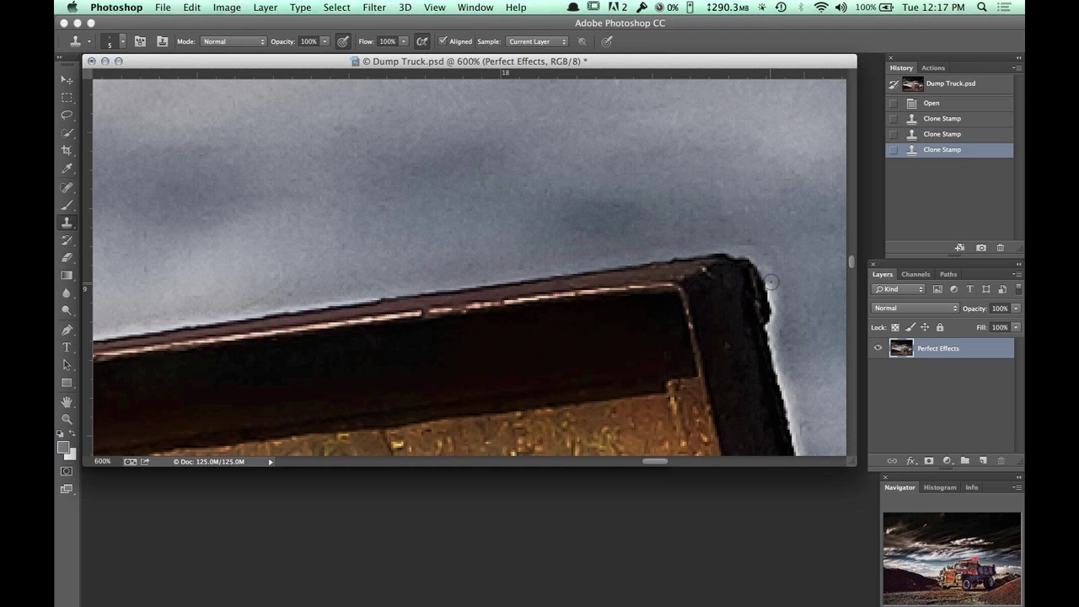
pyautogui.click(773, 290)
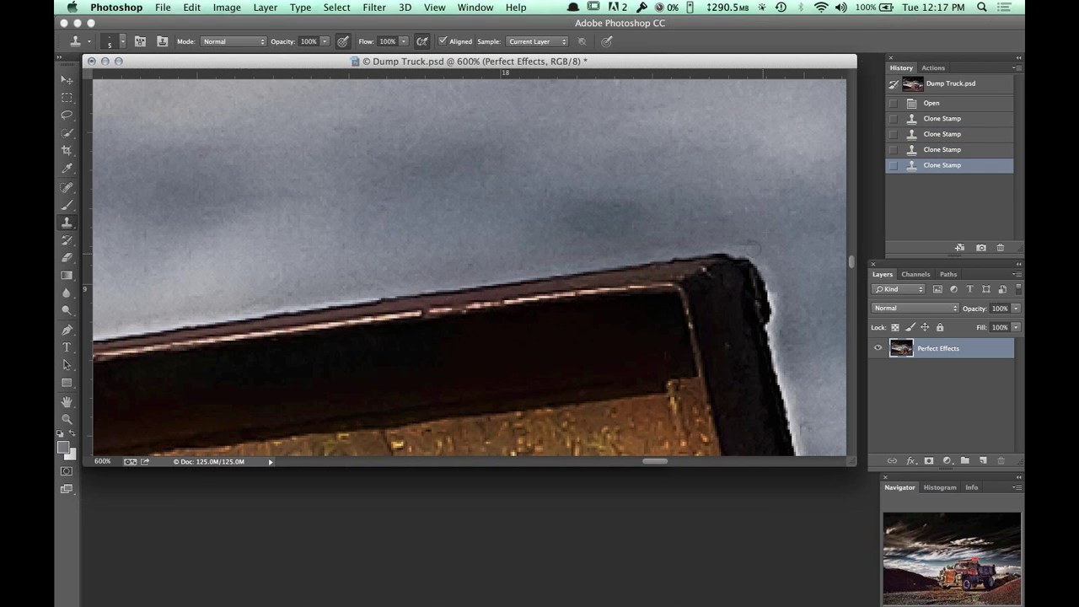
pyautogui.click(796, 291)
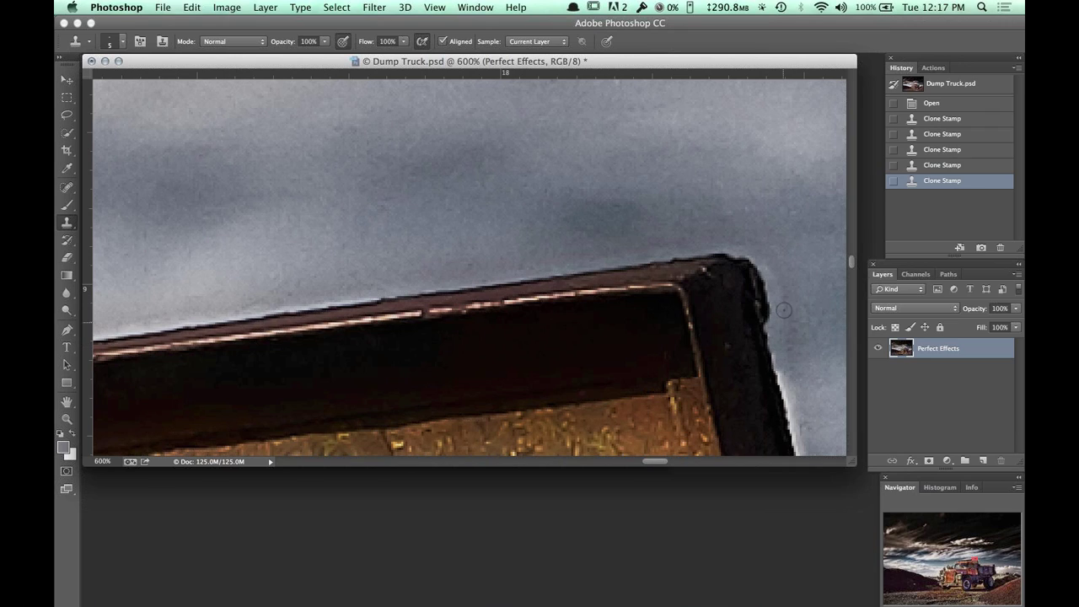
pyautogui.click(783, 310)
# Compare the opened state of Dump Truck.psd with the last Clone Stamp state in the history while viewing the panel edge.
pyautogui.press('super+0')
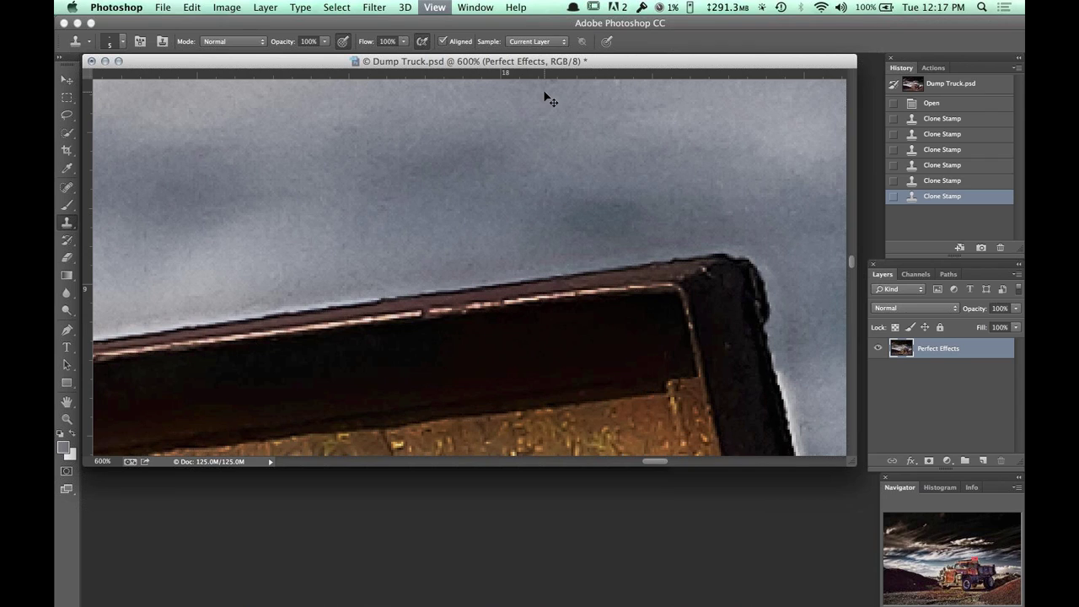
pyautogui.press('super+minus')
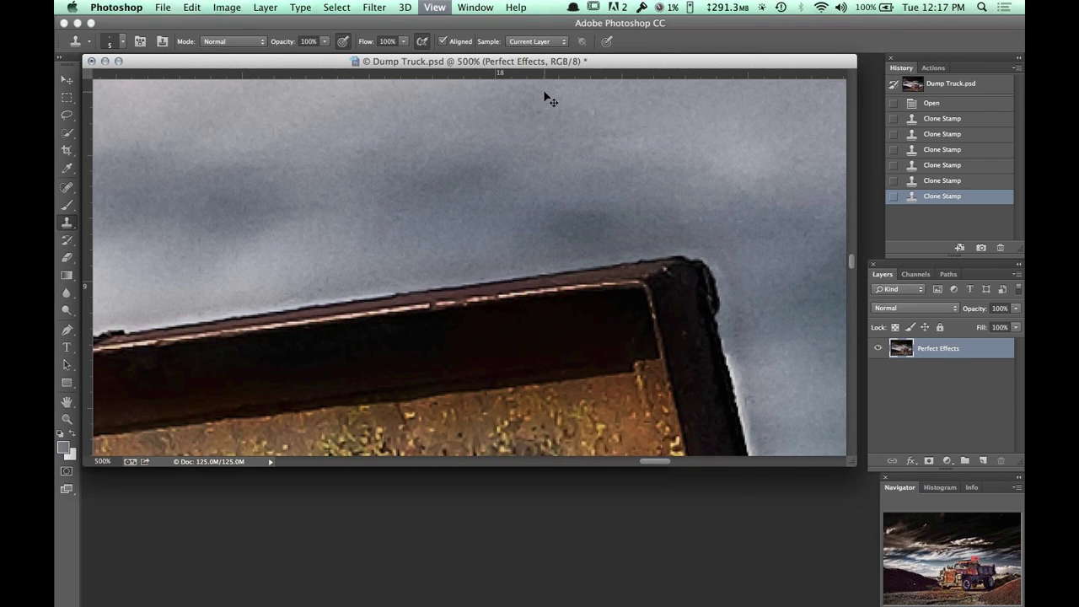
pyautogui.press('super+minus')
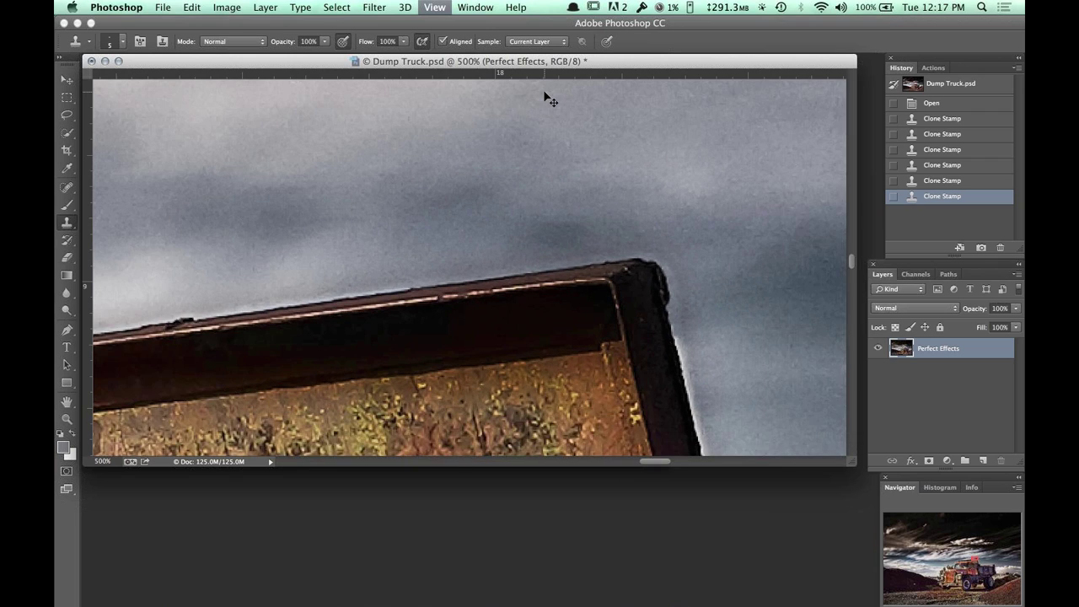
pyautogui.click(940, 105)
pyautogui.click(943, 196)
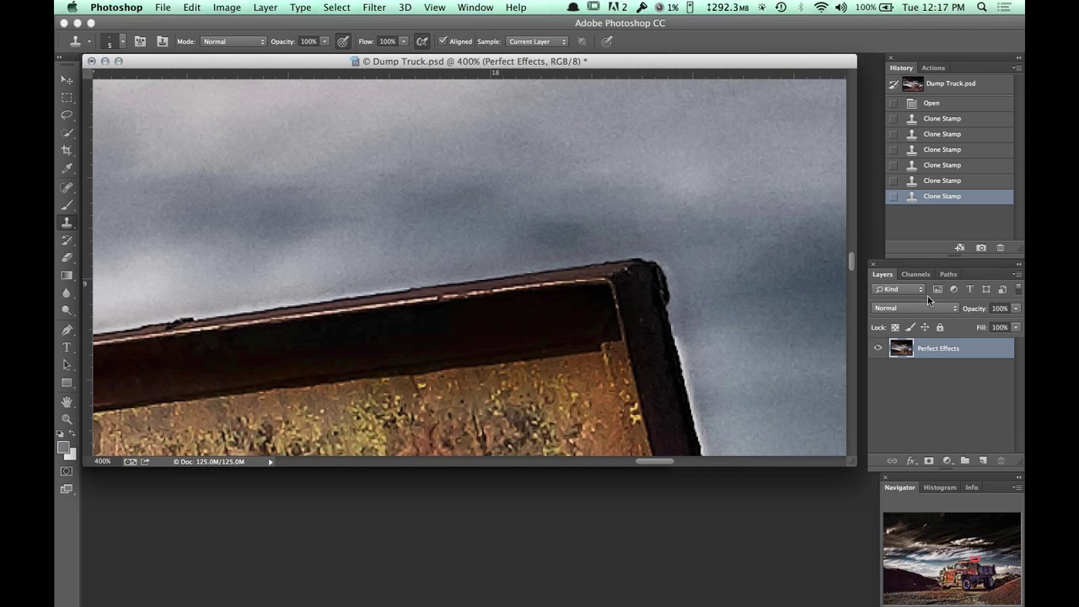
# Duplicate the Perfect Effects layer, and quit Photoshop without saving the changes to Dump Truck.psd or 7-15-14_0287.tif.
pyautogui.press('super+j')
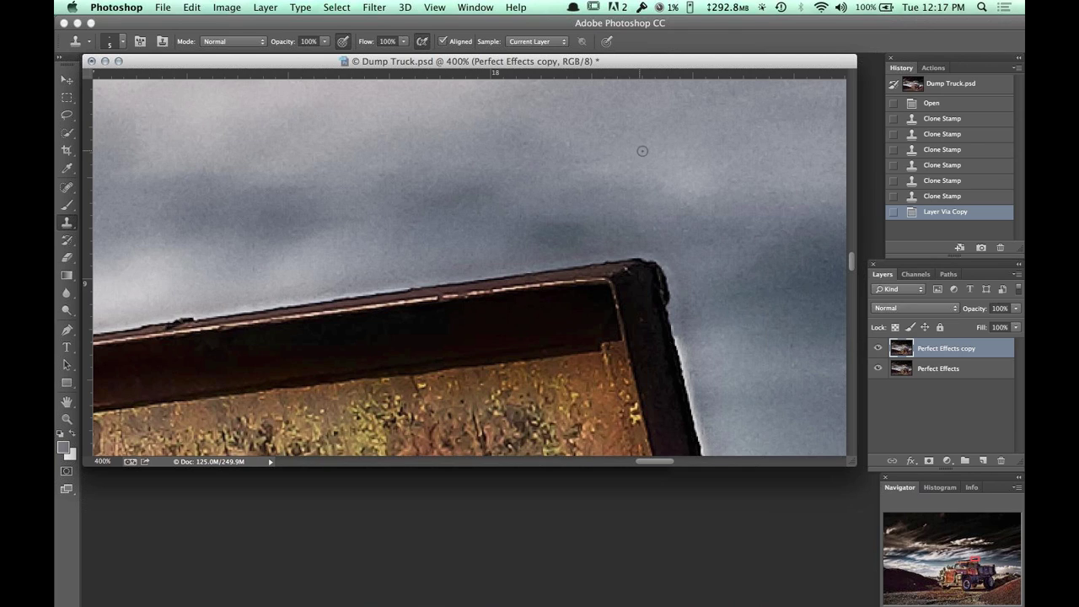
pyautogui.press('h')
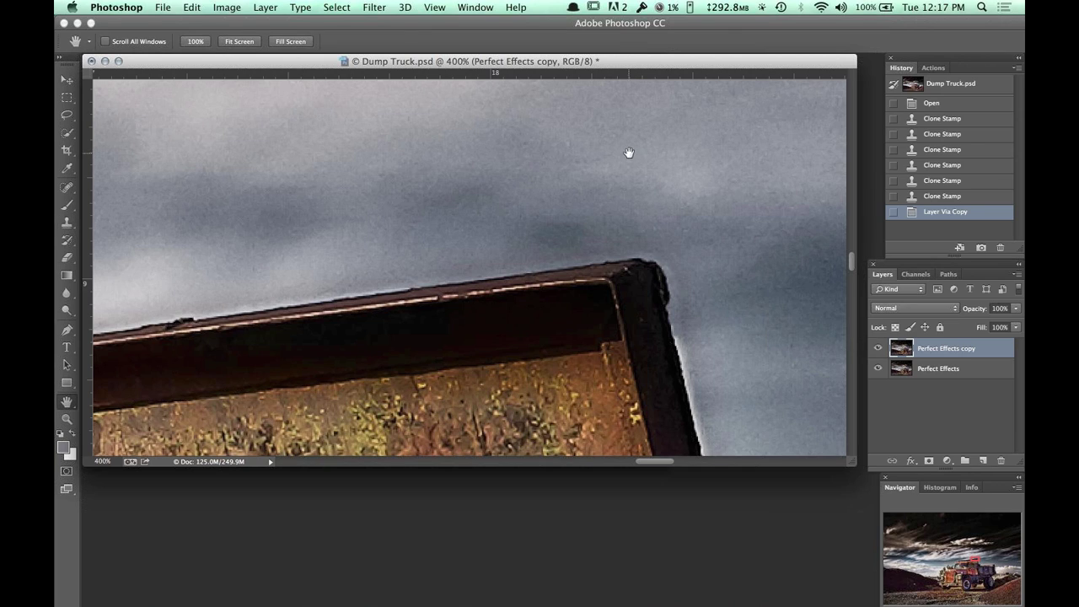
pyautogui.press('super+q')
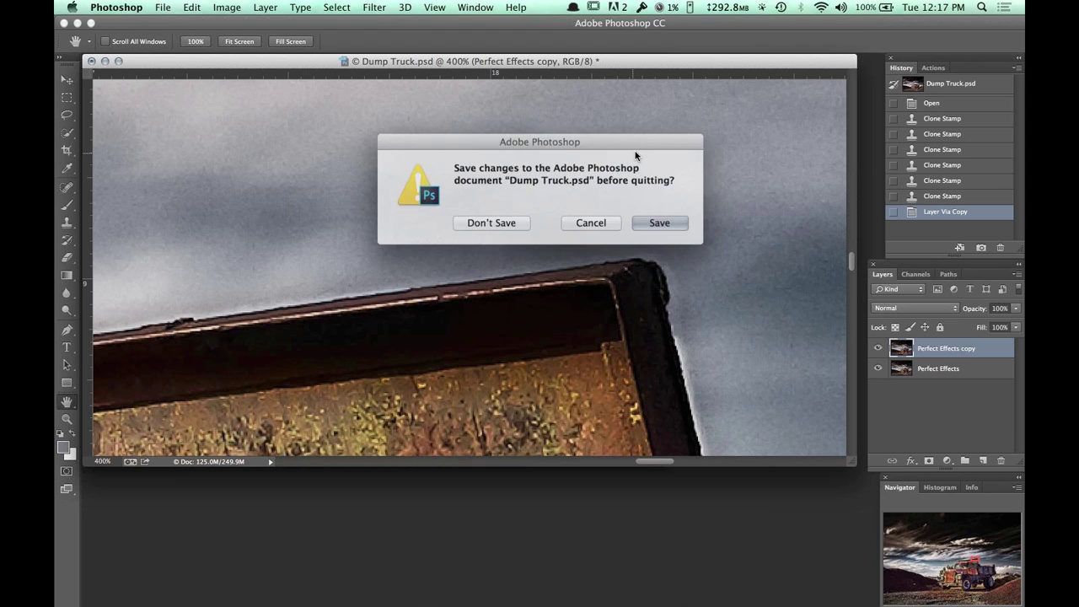
pyautogui.press('super+d')
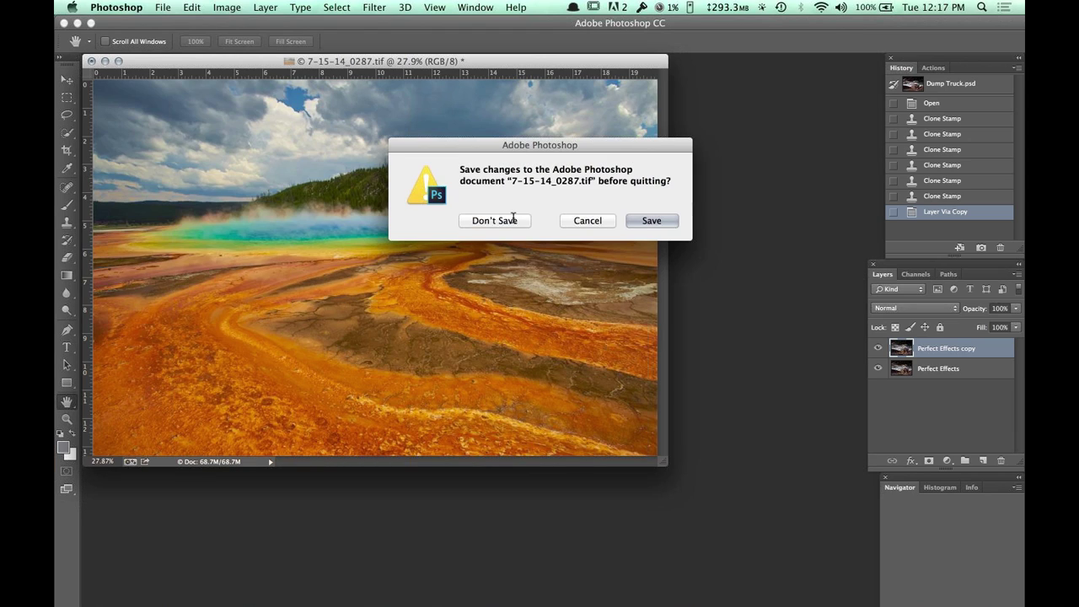
pyautogui.click(513, 219)
# Switch to Perfect Photo Suite 8 and send 7-15-14_0158.tif from the Print webinar folder to Effects.
pyautogui.press('super+Tab')
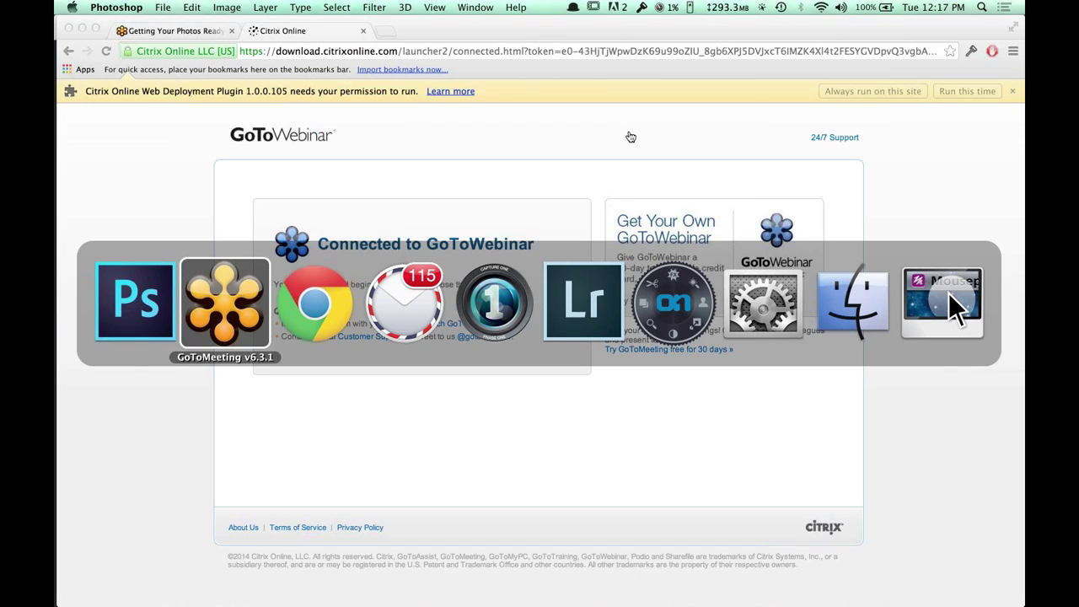
pyautogui.press('super+Tab')
pyautogui.press('super+Tab')
pyautogui.press('super+Tab')
pyautogui.press('super+Tab')
pyautogui.press('super+Tab')
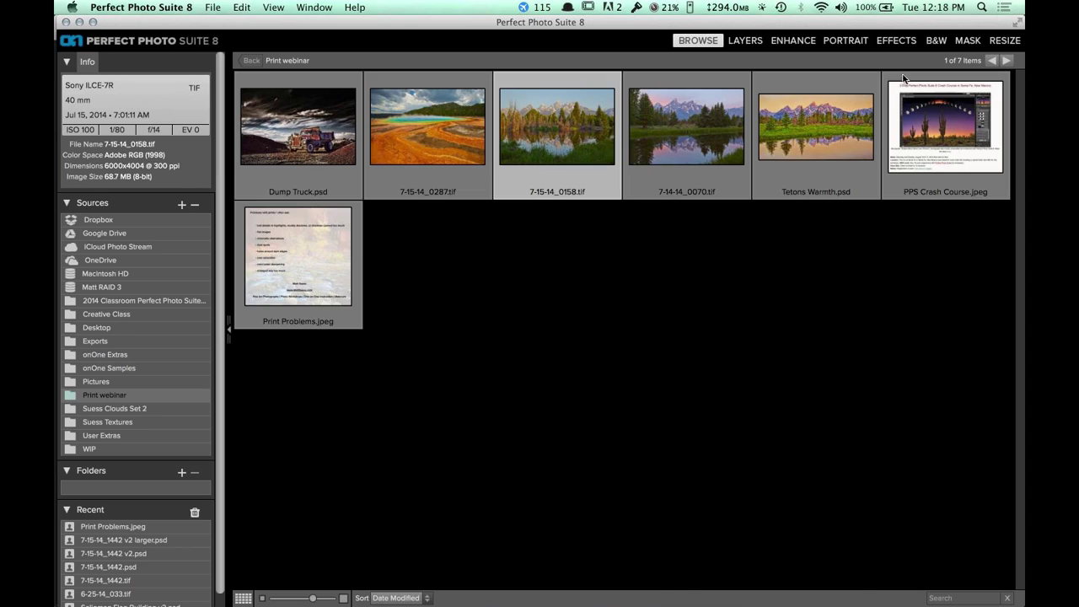
pyautogui.click(897, 40)
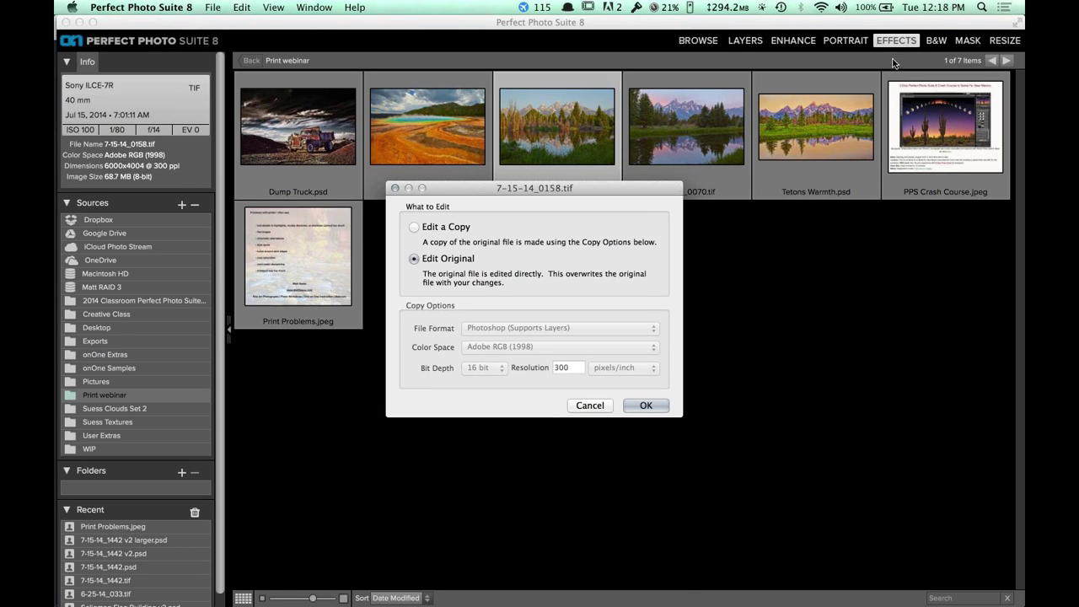
# Open the photo as an edited copy in Photoshop format with Adobe RGB (1998), 8 bit and 300 pixels/inch.
pyautogui.click(415, 226)
pyautogui.click(485, 367)
pyautogui.click(485, 354)
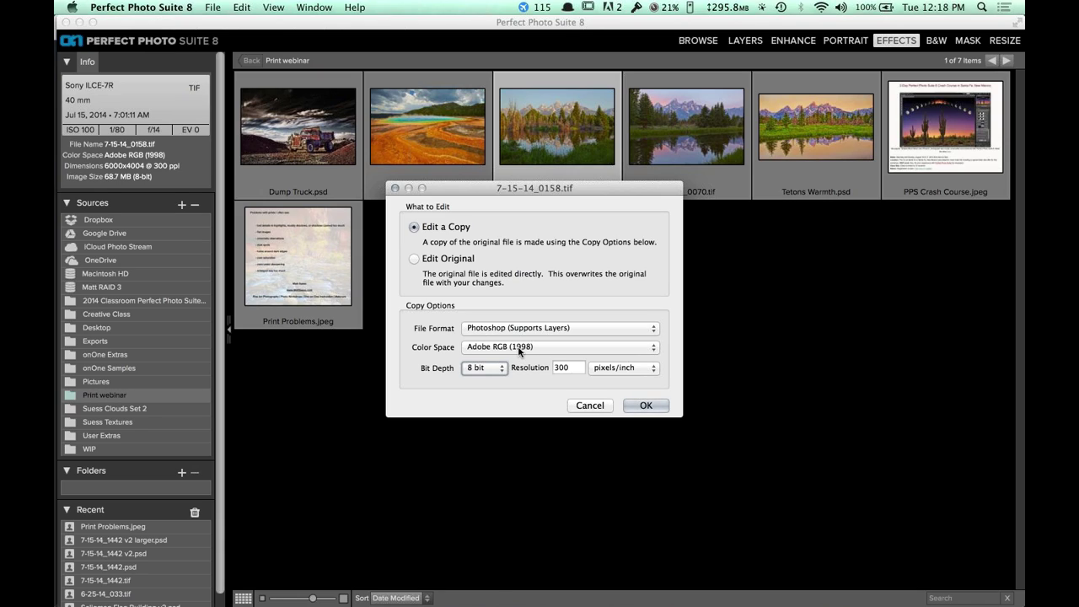
pyautogui.click(607, 352)
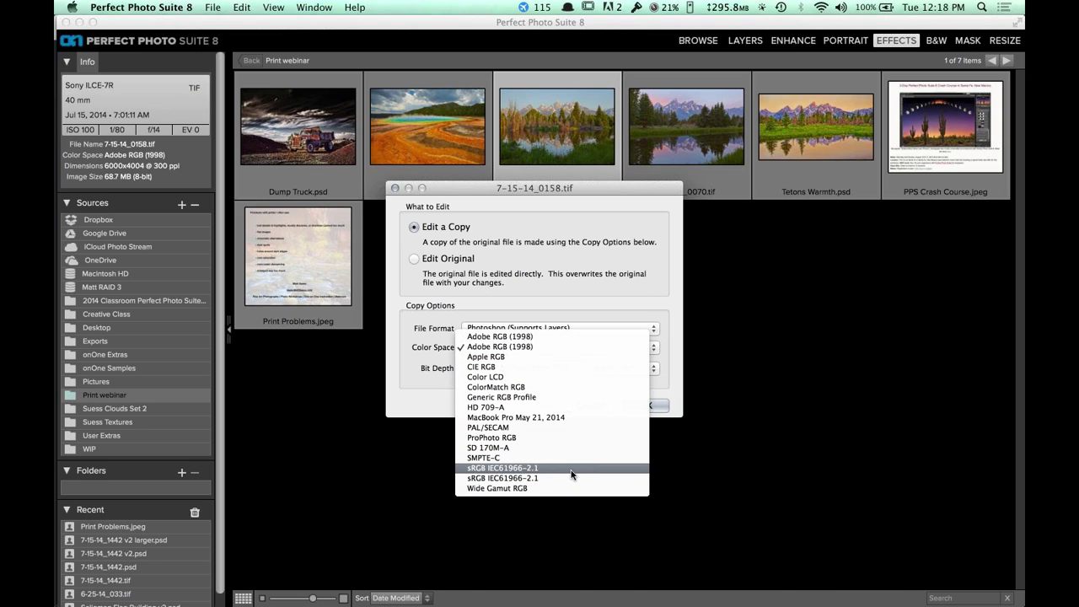
pyautogui.click(632, 223)
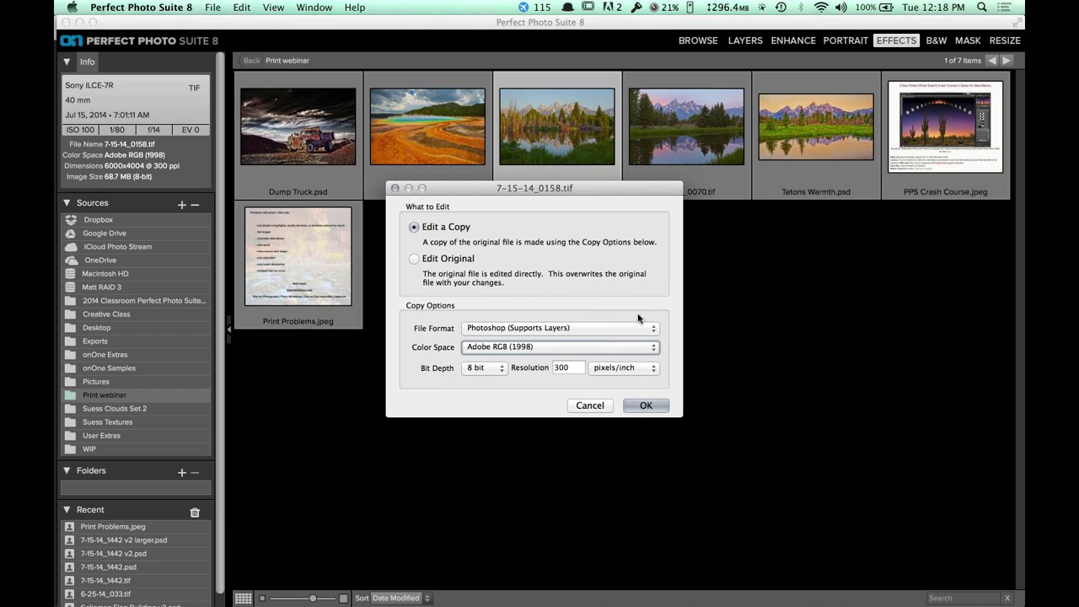
pyautogui.click(646, 408)
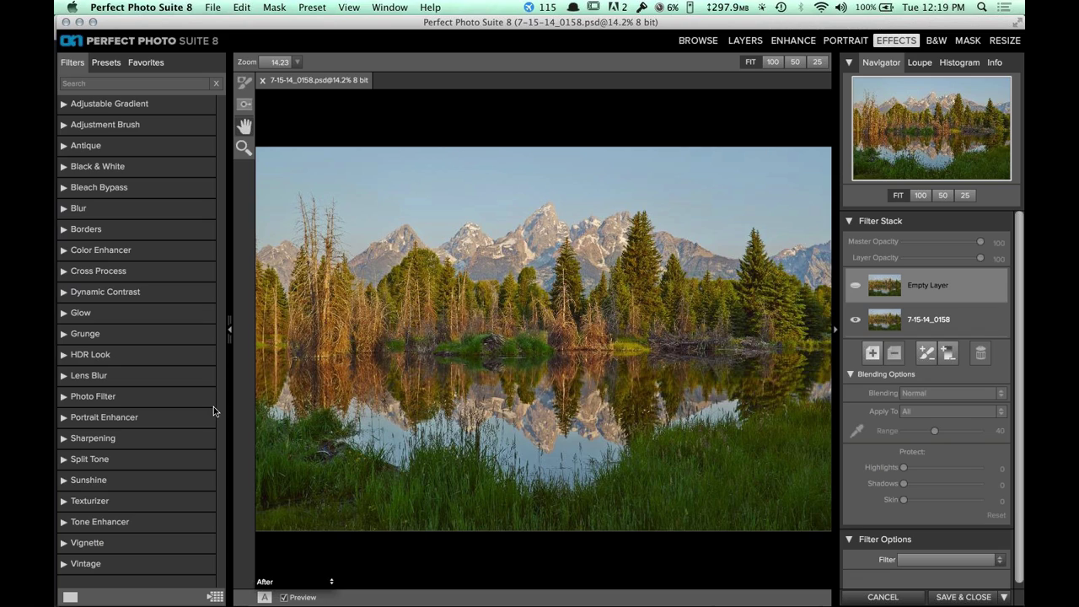
# Apply the Natural preset of the Dynamic Contrast filter to the lake and mountain photo.
pyautogui.moveTo(206, 419)
pyautogui.moveTo(204, 295)
pyautogui.click(203, 302)
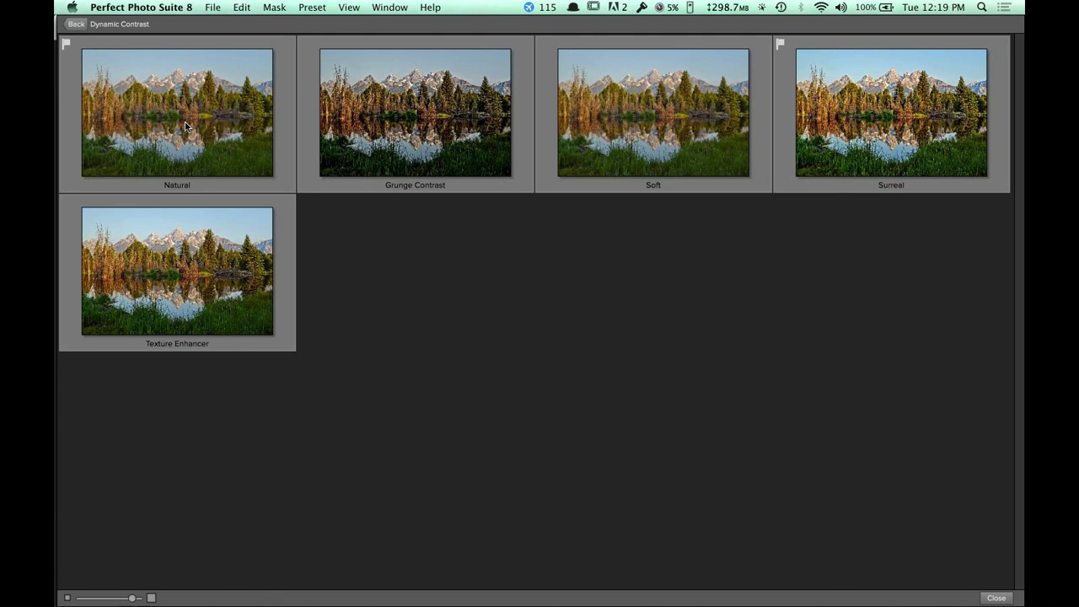
pyautogui.click(186, 126)
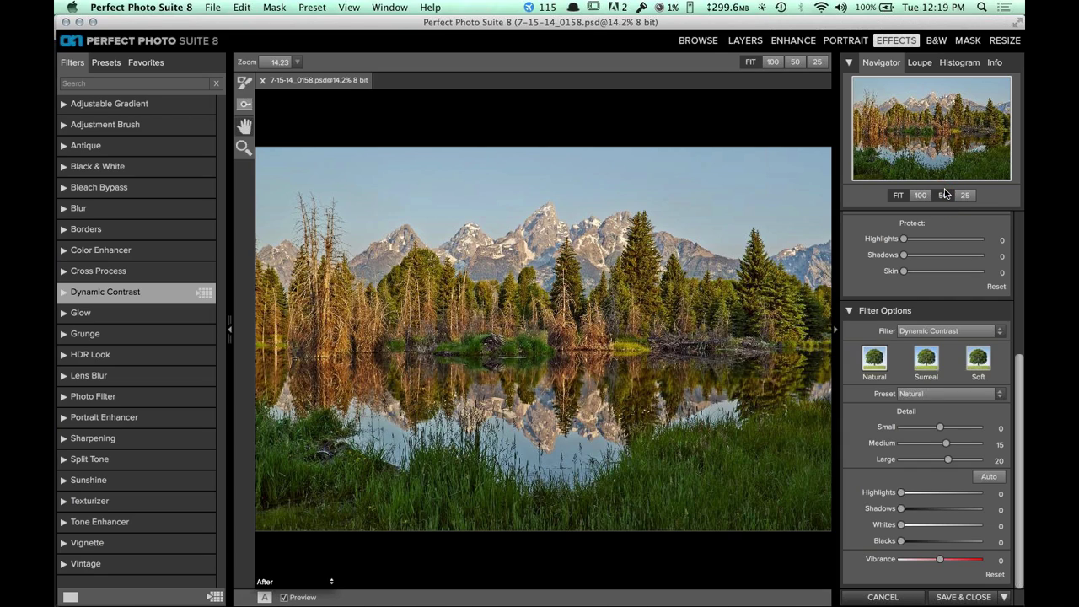
# Try the Large detail of Dynamic Contrast at 9, 91 and 34 on the mountains and trees at 50%.
pyautogui.click(926, 139)
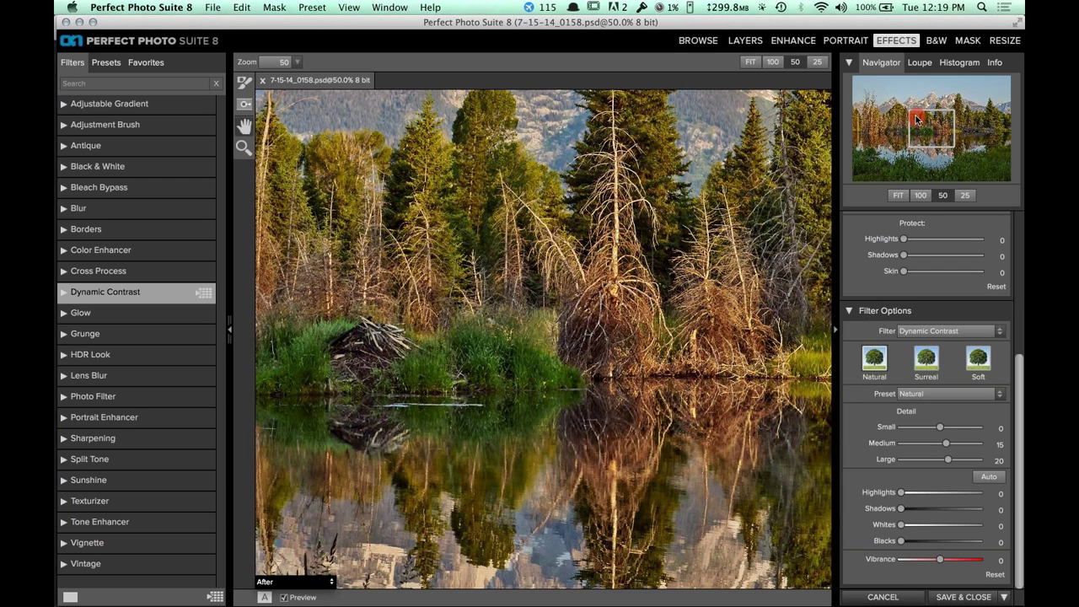
pyautogui.moveTo(917, 120); pyautogui.dragTo(930, 115)
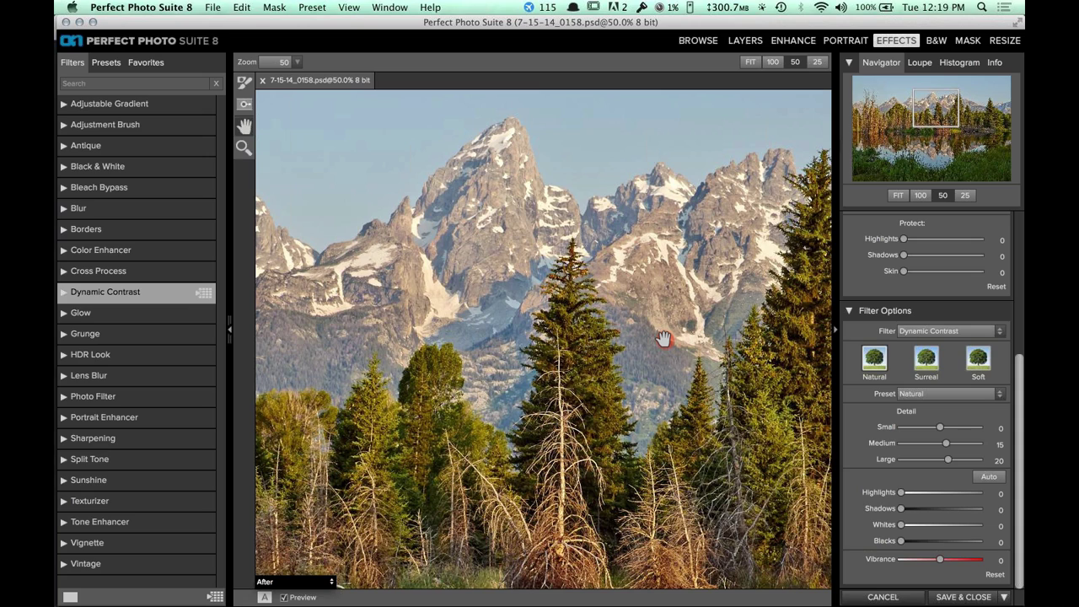
pyautogui.scroll(-2, 664, 339)
pyautogui.hscroll(2, 663, 339)
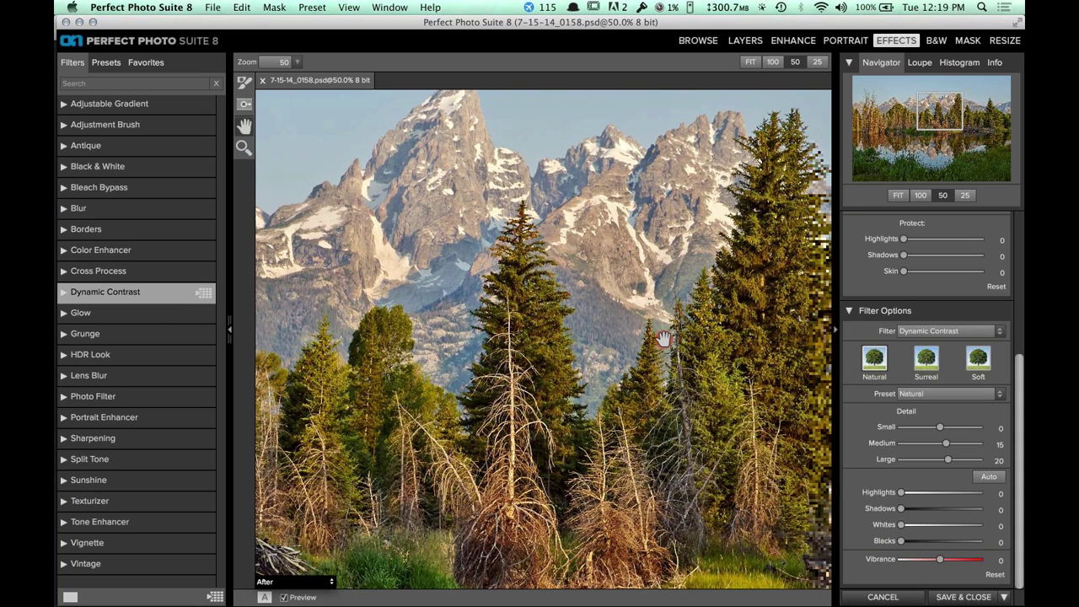
pyautogui.scroll(1, 664, 339)
pyautogui.hscroll(1, 664, 339)
pyautogui.moveTo(948, 459); pyautogui.dragTo(944, 462)
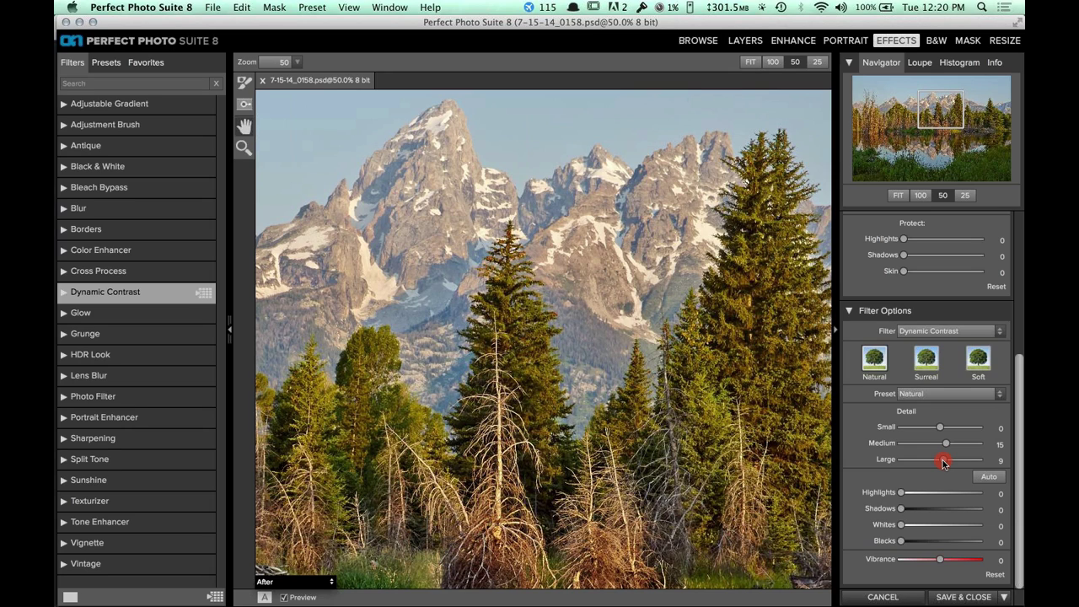
pyautogui.moveTo(943, 462); pyautogui.dragTo(976, 462)
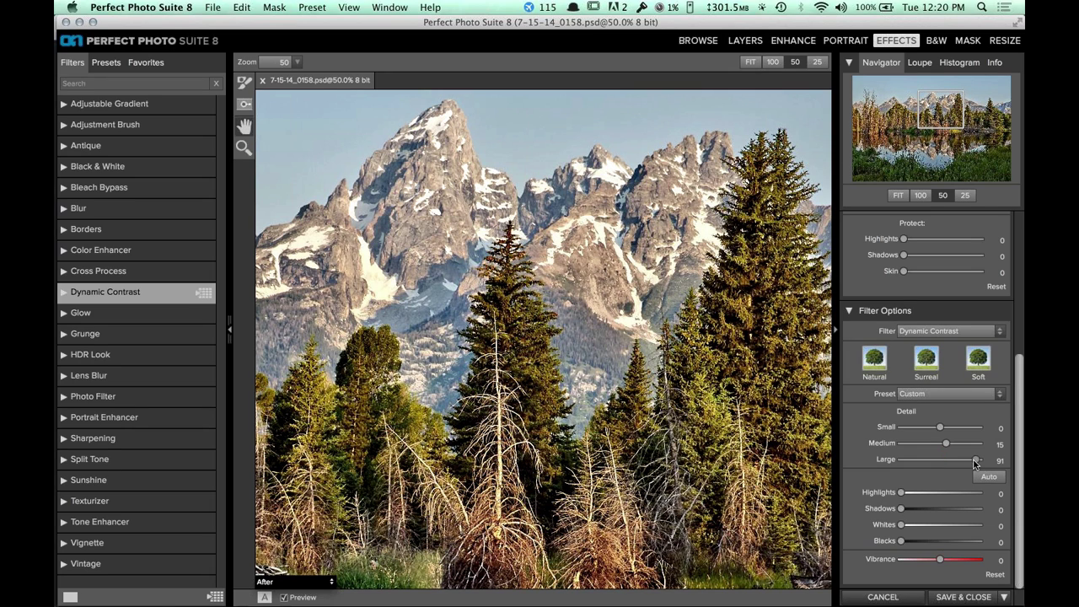
pyautogui.moveTo(976, 462); pyautogui.dragTo(953, 460)
# Test strong Small detail, and set Dynamic Contrast to Small 21, Medium 14 and Large 14.
pyautogui.click(946, 444)
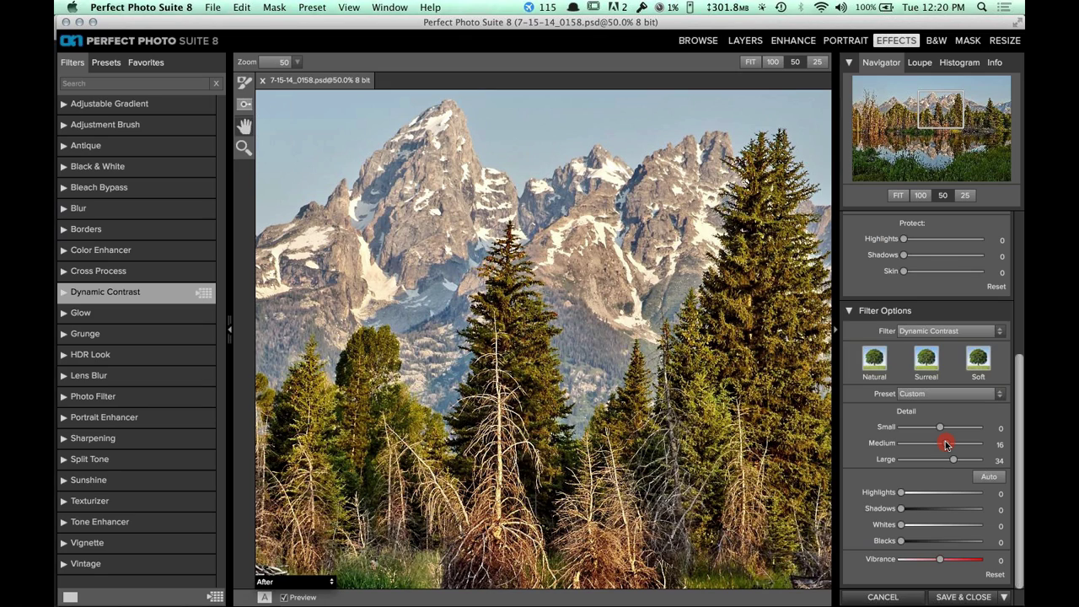
pyautogui.moveTo(940, 427); pyautogui.dragTo(978, 428)
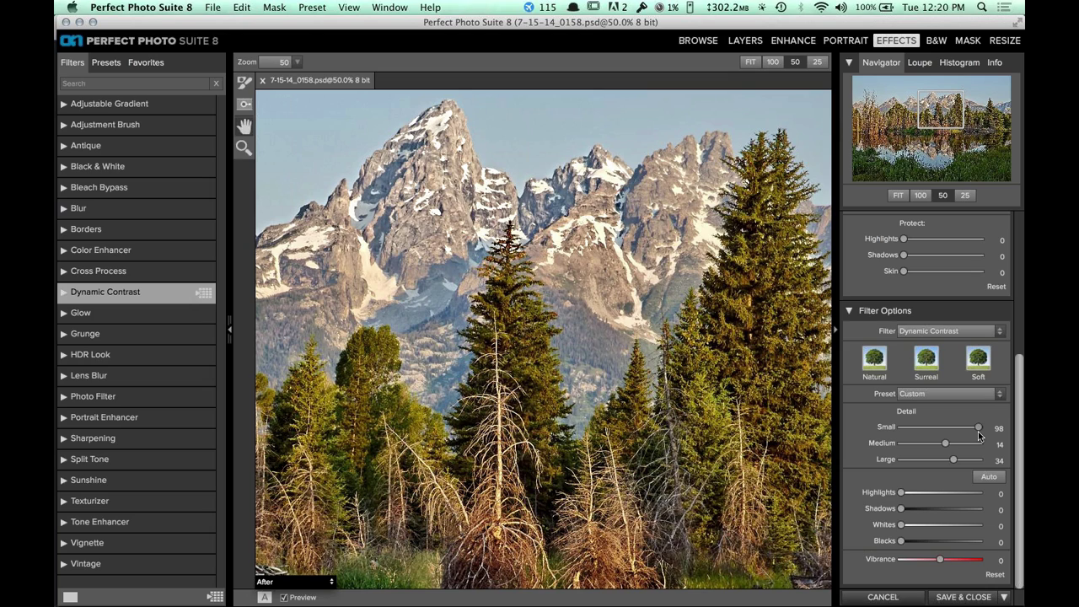
pyautogui.moveTo(978, 428); pyautogui.dragTo(968, 430)
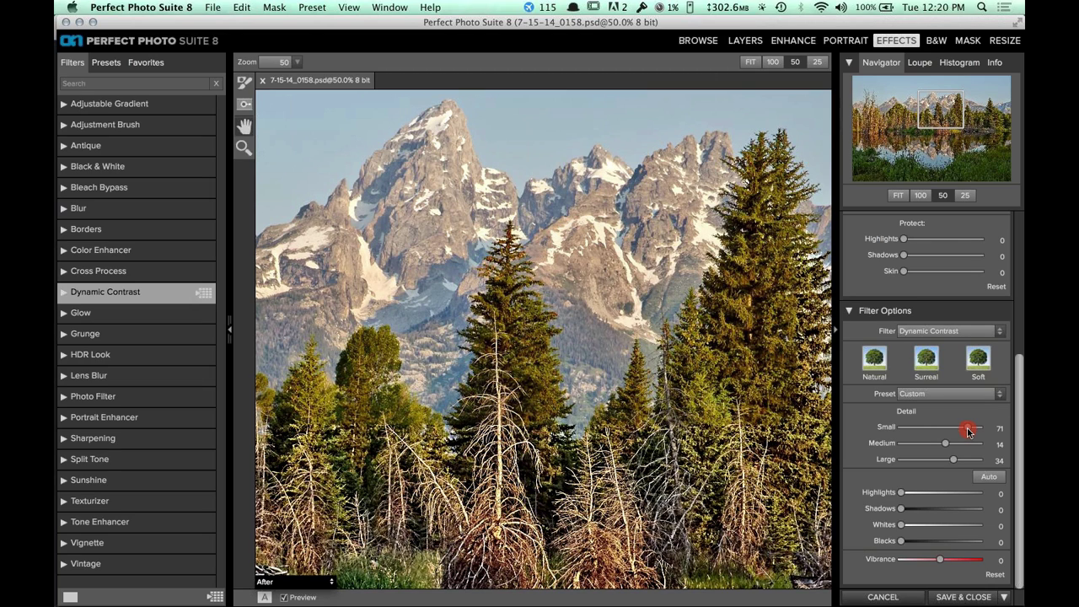
pyautogui.moveTo(968, 429); pyautogui.dragTo(949, 428)
pyautogui.moveTo(954, 460); pyautogui.dragTo(945, 459)
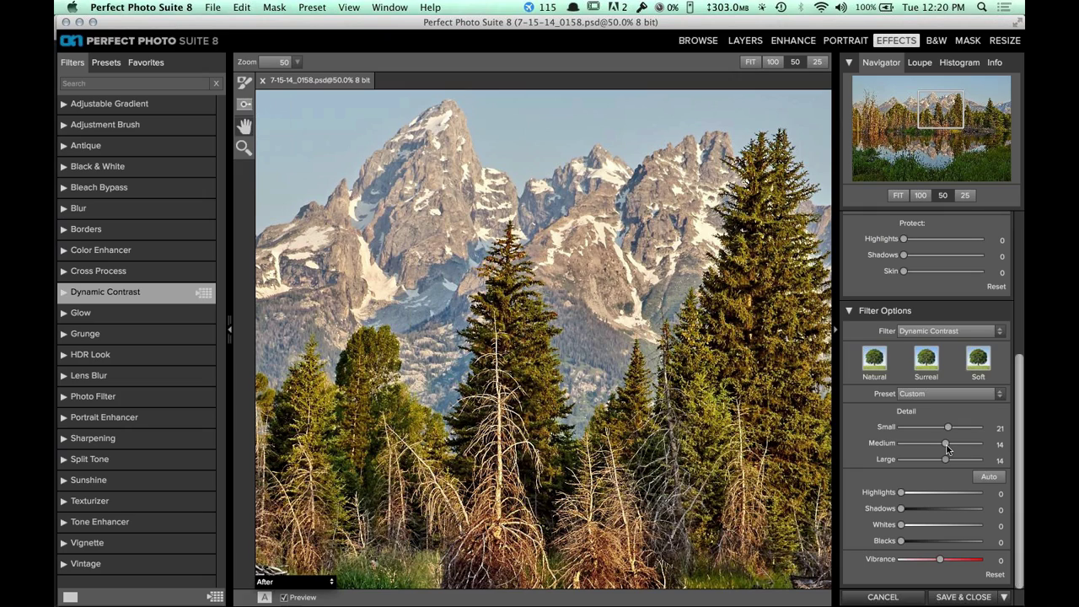
# Lower the Medium detail to 10 and try the Small detail at 100, checking the trees and shoreline for overdone texture.
pyautogui.moveTo(948, 450); pyautogui.dragTo(952, 428)
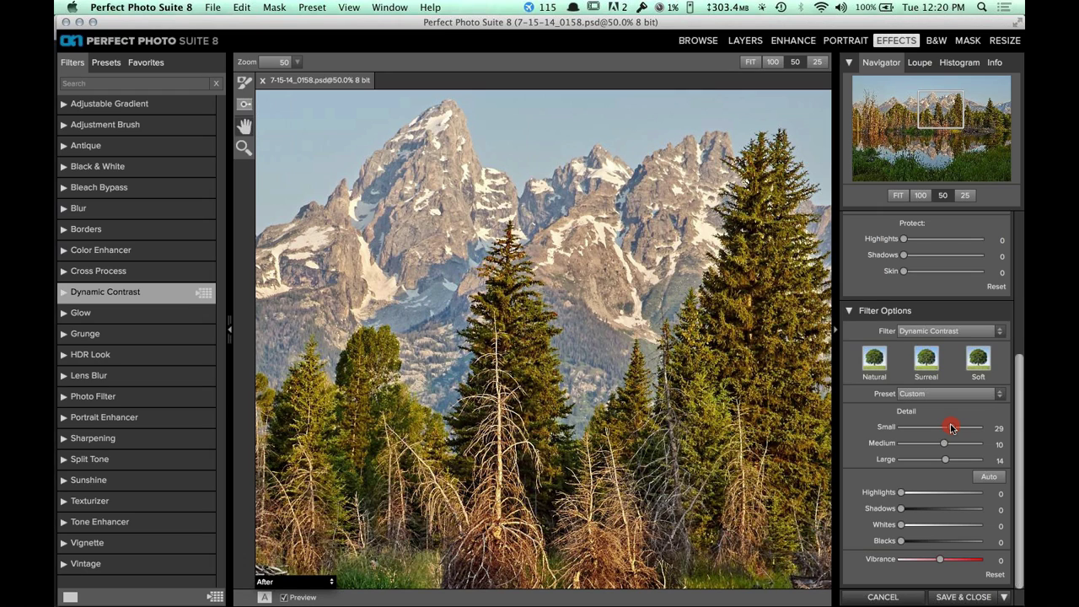
pyautogui.moveTo(951, 427); pyautogui.dragTo(981, 427)
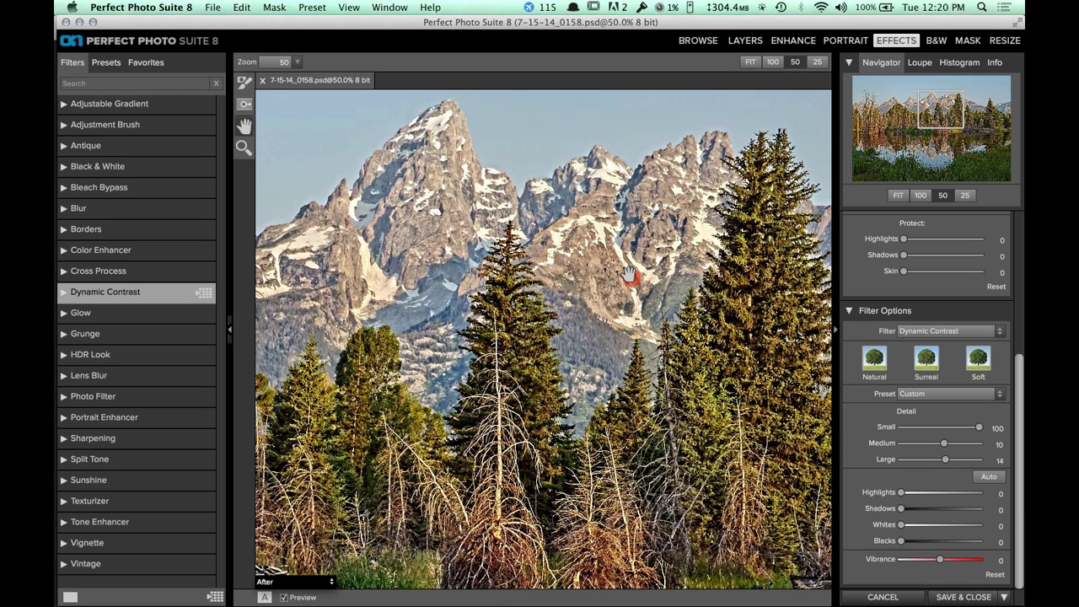
pyautogui.hscroll(5, 628, 274)
pyautogui.scroll(-4, 628, 274)
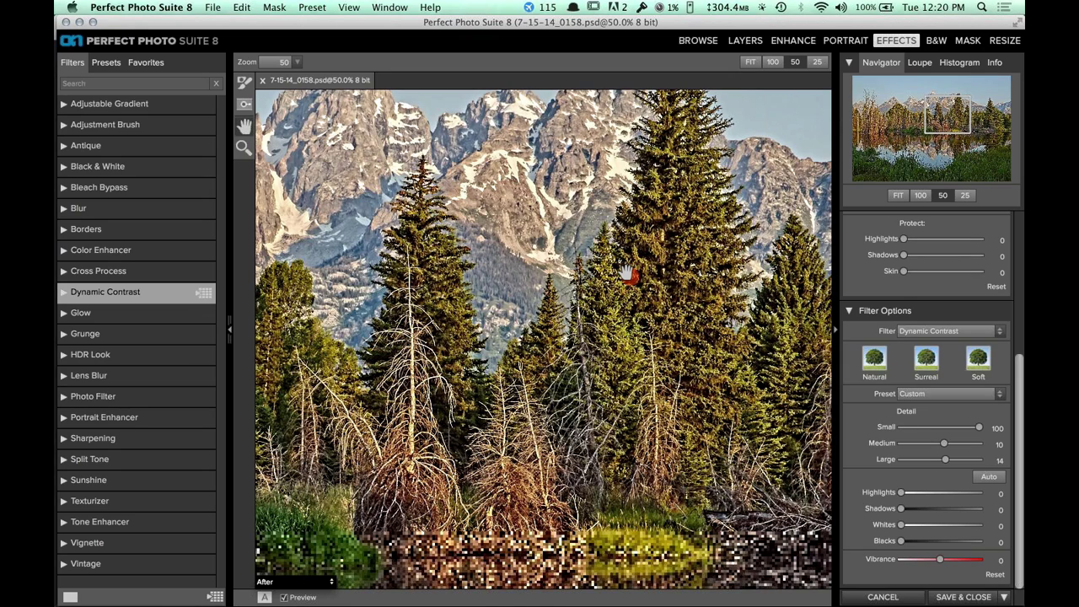
pyautogui.scroll(-5, 609, 281)
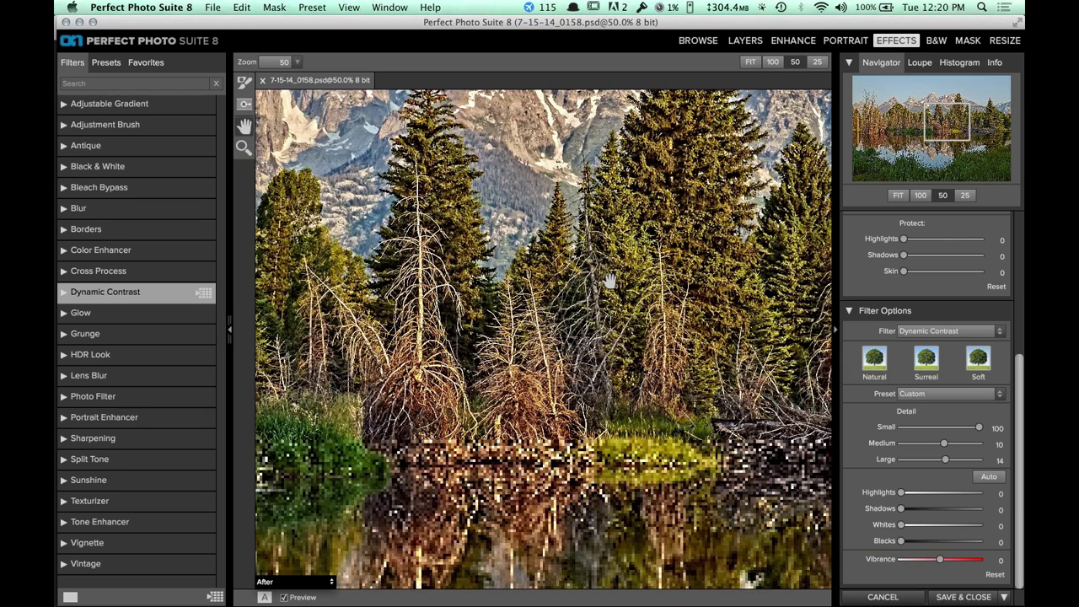
pyautogui.hscroll(-3, 608, 281)
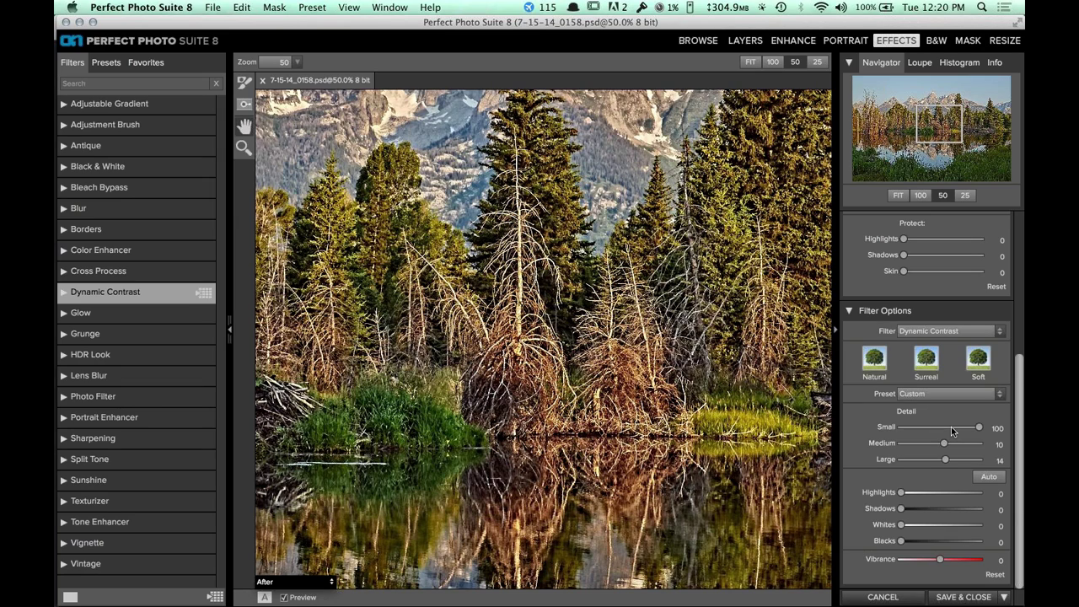
# Set the Small detail to 31 and the Medium detail to 19, checking the result on the trees and mountains.
pyautogui.click(953, 427)
pyautogui.click(619, 295)
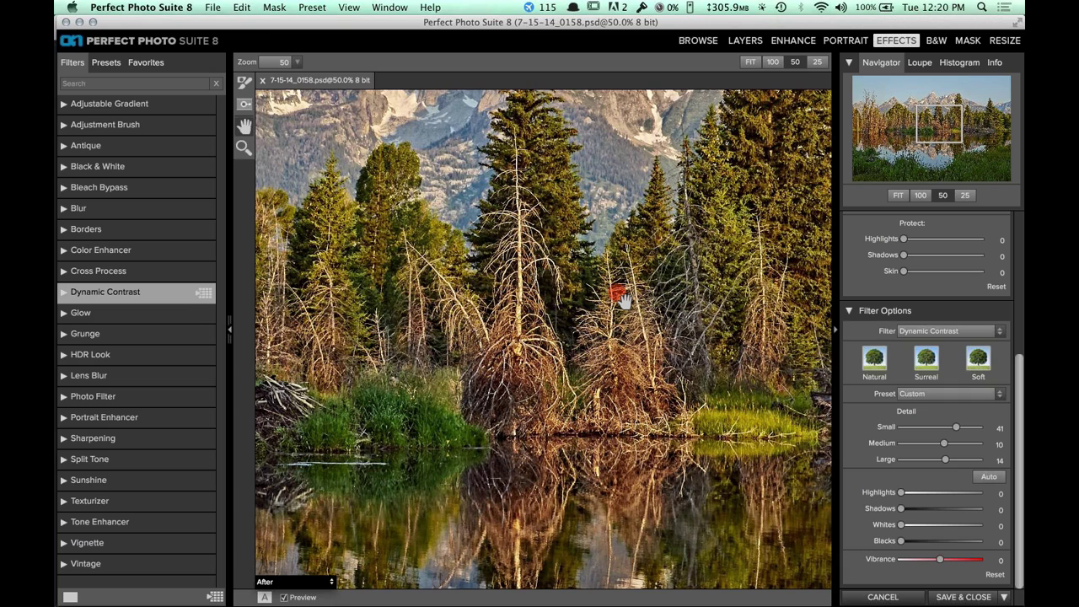
pyautogui.scroll(3, 624, 300)
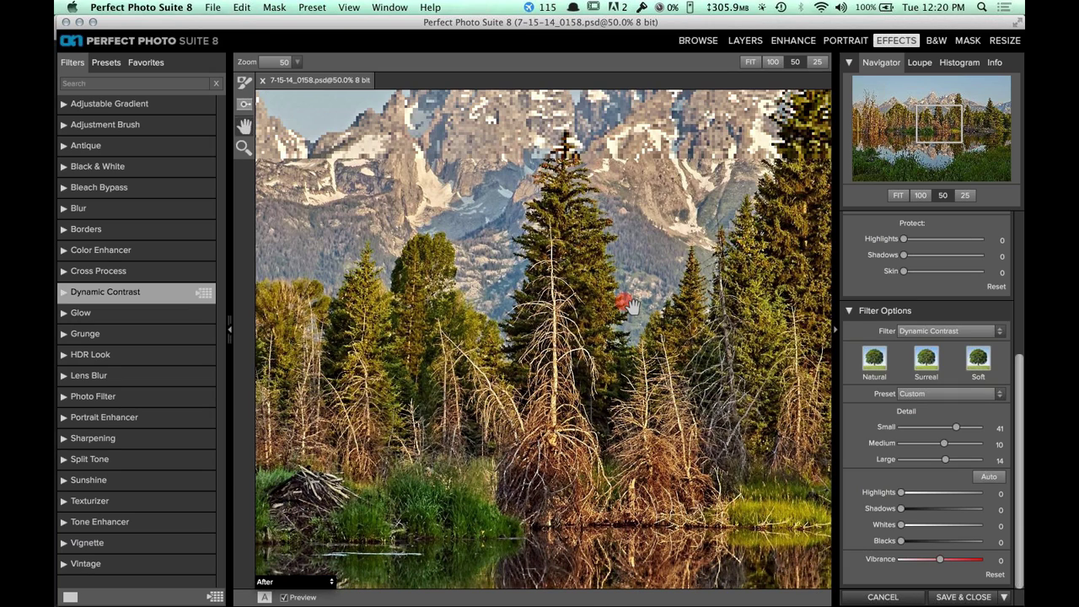
pyautogui.moveTo(631, 305); pyautogui.dragTo(639, 393)
pyautogui.click(948, 444)
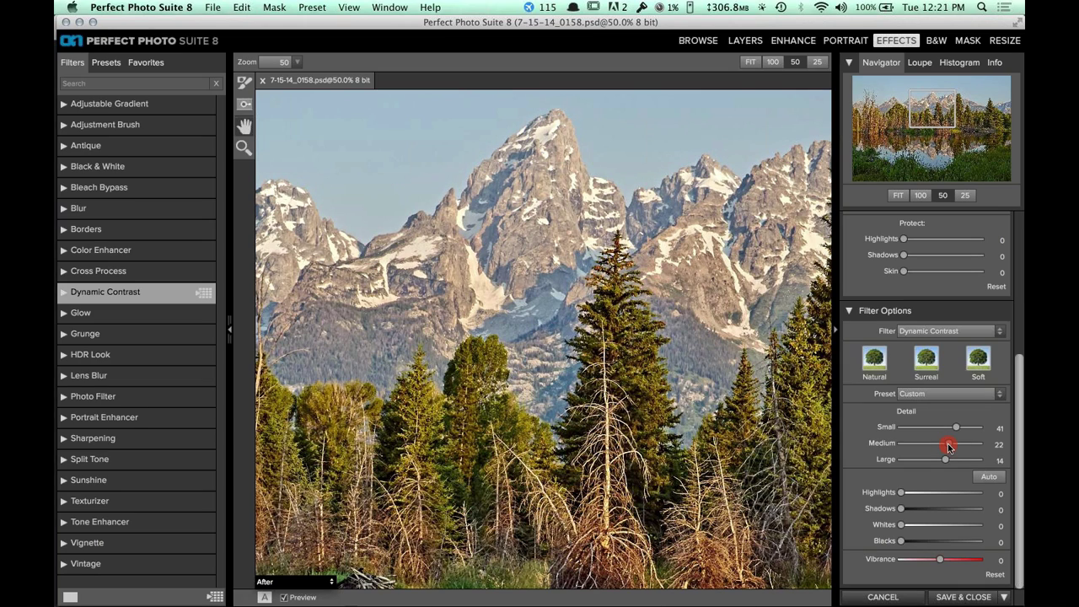
pyautogui.moveTo(948, 447); pyautogui.dragTo(948, 451)
pyautogui.moveTo(955, 431); pyautogui.dragTo(952, 431)
# Examine the edge between the main mountain peak and the sky at 100% magnification.
pyautogui.moveTo(545, 180); pyautogui.dragTo(539, 209)
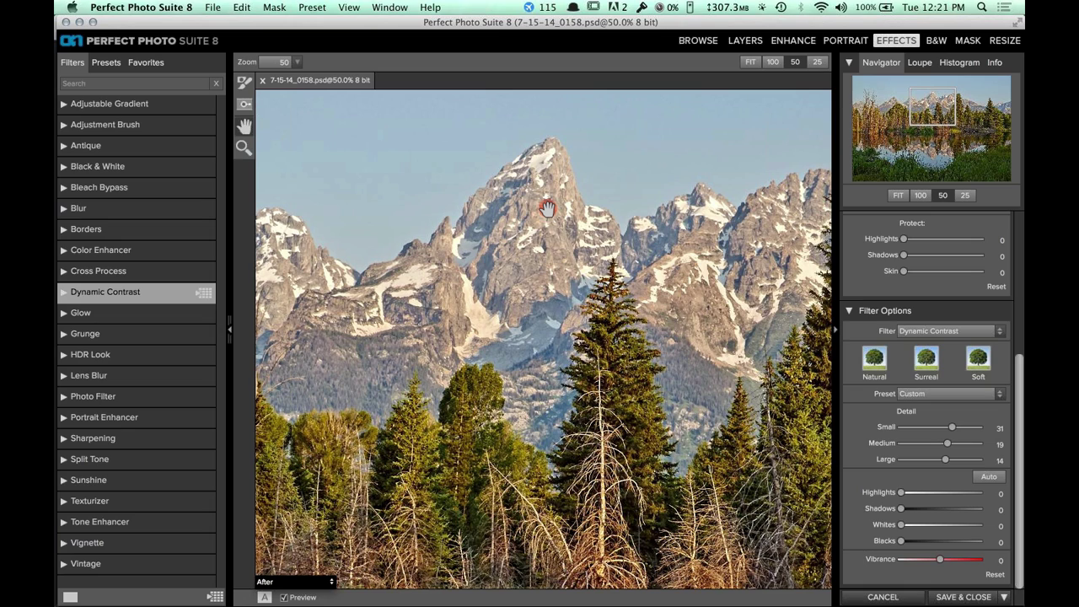
pyautogui.moveTo(547, 208); pyautogui.dragTo(538, 230)
pyautogui.scroll(3, 919, 337)
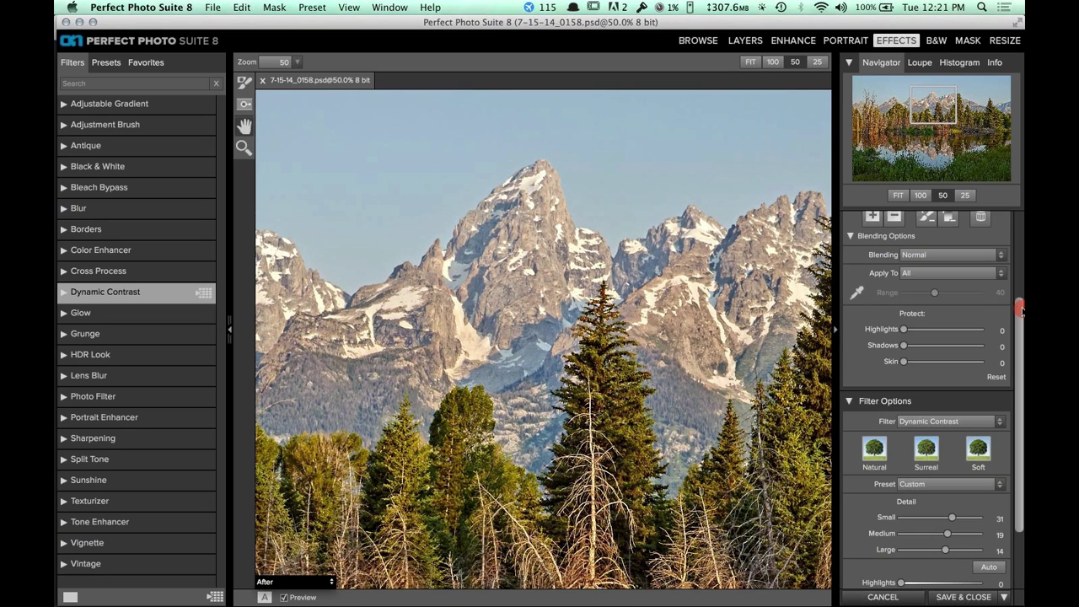
pyautogui.click(919, 196)
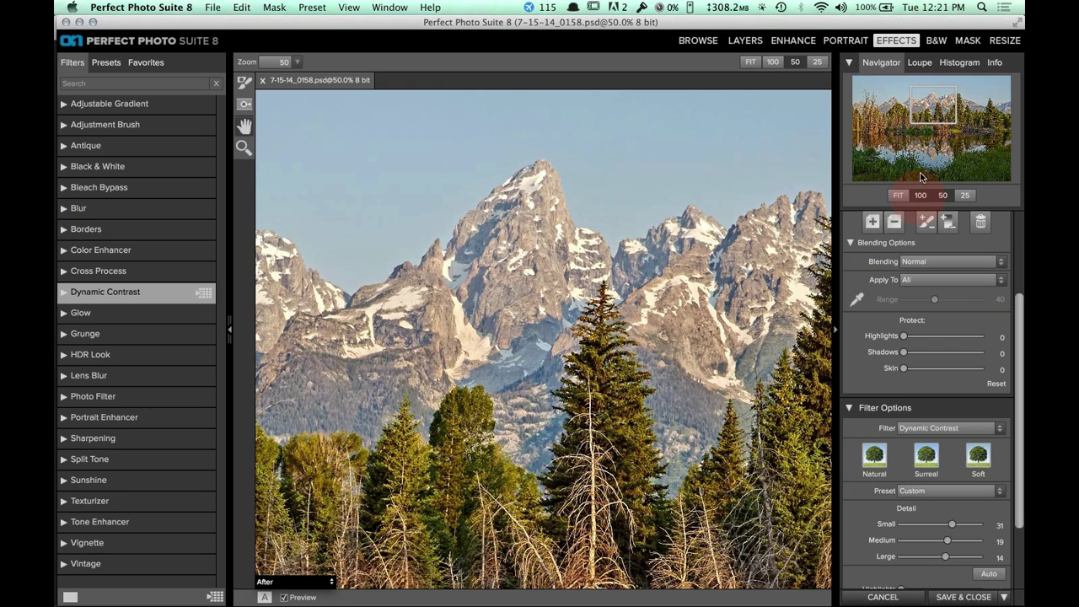
pyautogui.click(922, 177)
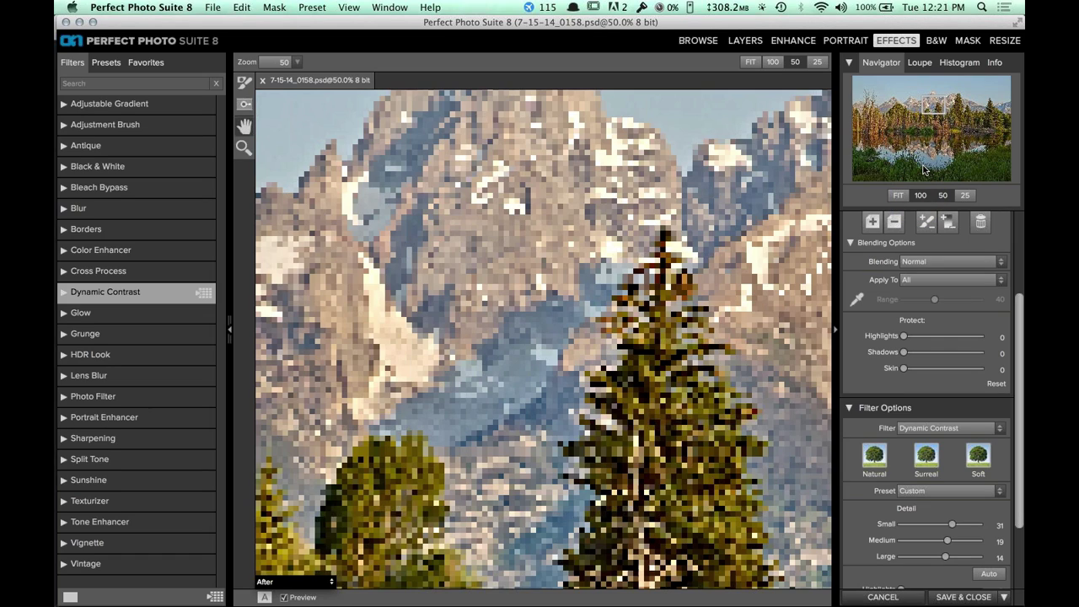
pyautogui.click(933, 102)
pyautogui.moveTo(933, 102); pyautogui.dragTo(932, 99)
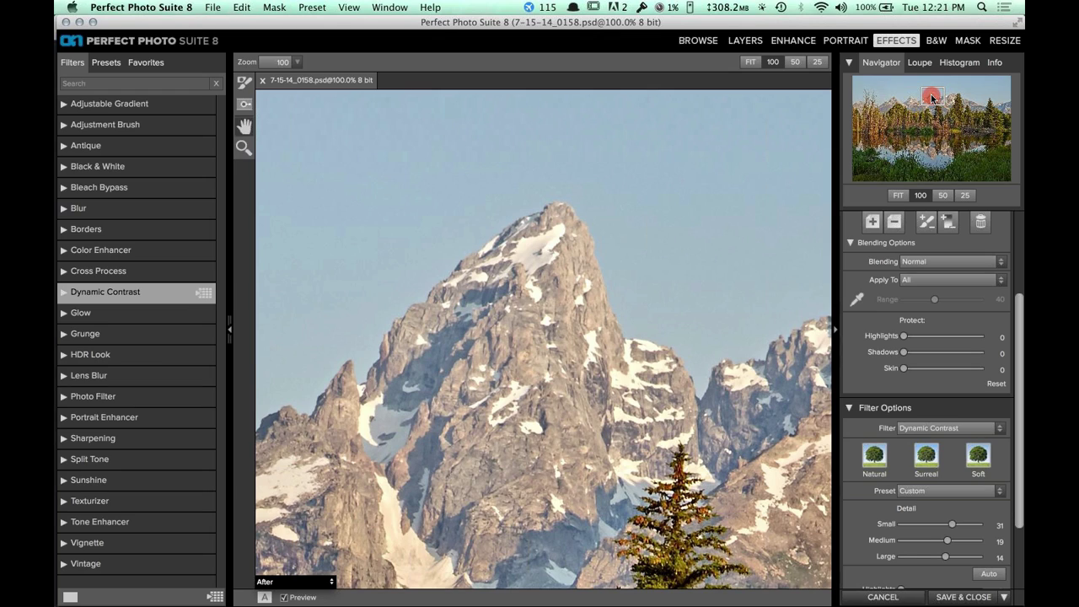
# Compare the main peak with and without Dynamic Contrast, and set the filter's highlight protection to 29.
pyautogui.moveTo(932, 99); pyautogui.dragTo(933, 98)
pyautogui.click(285, 597)
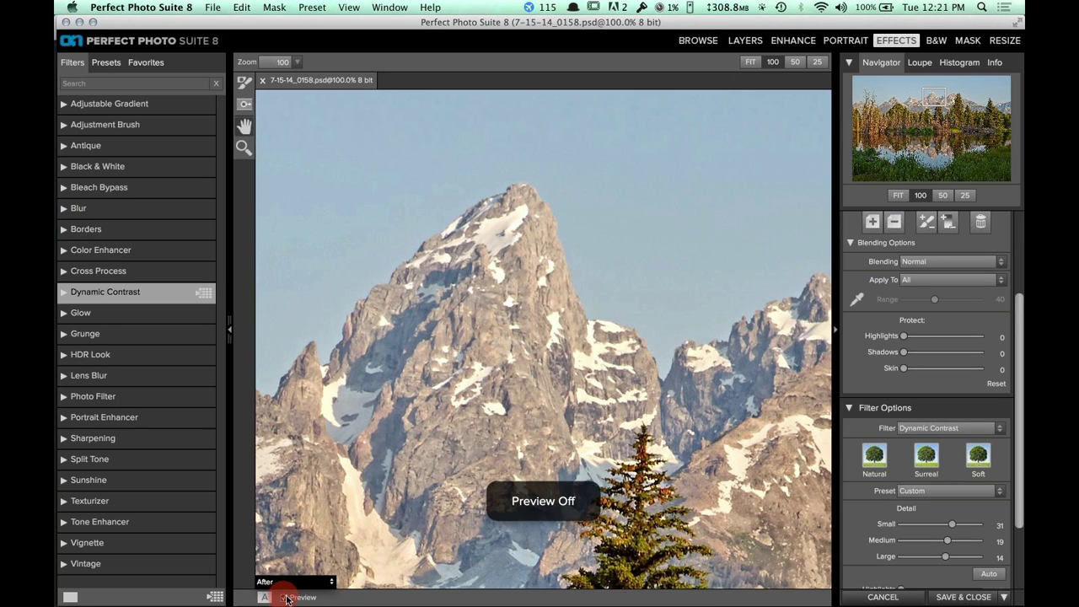
pyautogui.click(284, 597)
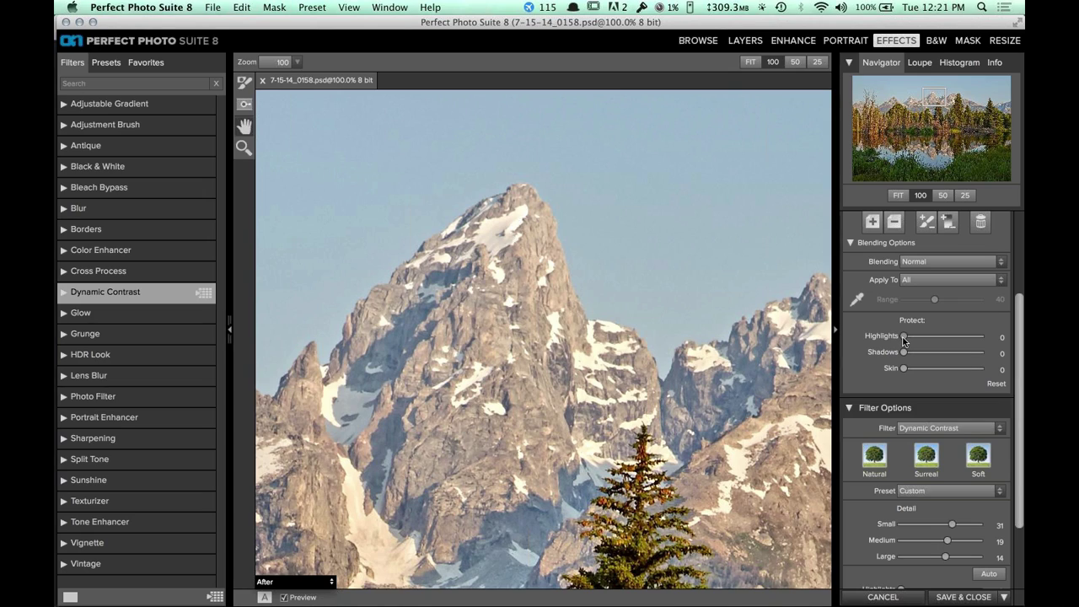
pyautogui.moveTo(903, 339); pyautogui.dragTo(945, 339)
pyautogui.moveTo(619, 296); pyautogui.dragTo(603, 294)
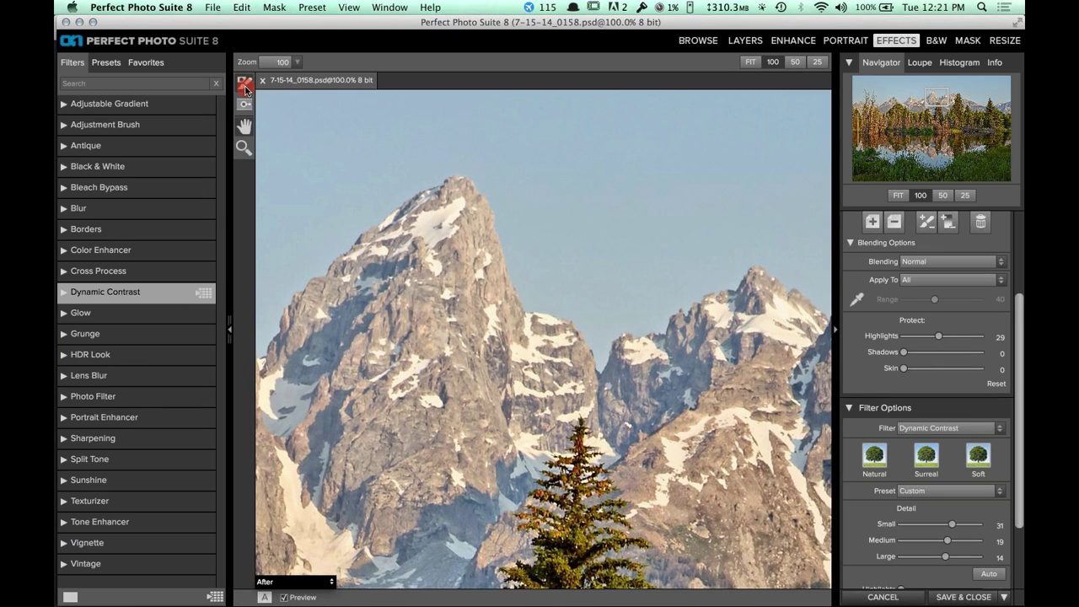
# Paint out Dynamic Contrast on bright snow patches of the main and neighbouring peaks with the masking brush at size 100.
pyautogui.click(245, 84)
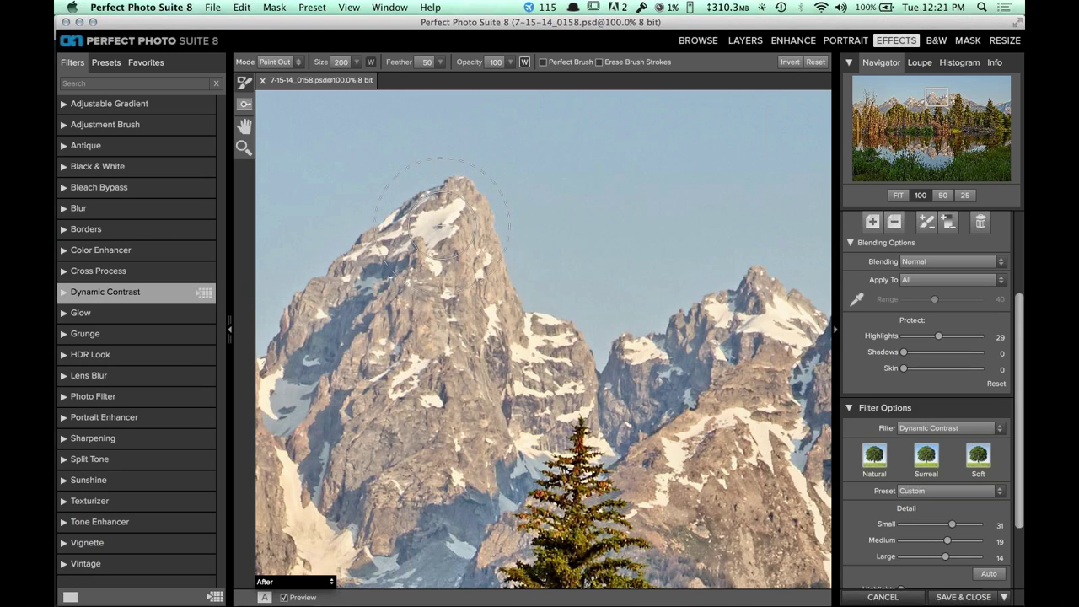
pyautogui.press('[')
pyautogui.moveTo(781, 309)
pyautogui.mouseDown()
pyautogui.moveTo(783, 321)
pyautogui.moveTo(775, 313)
pyautogui.mouseUp()
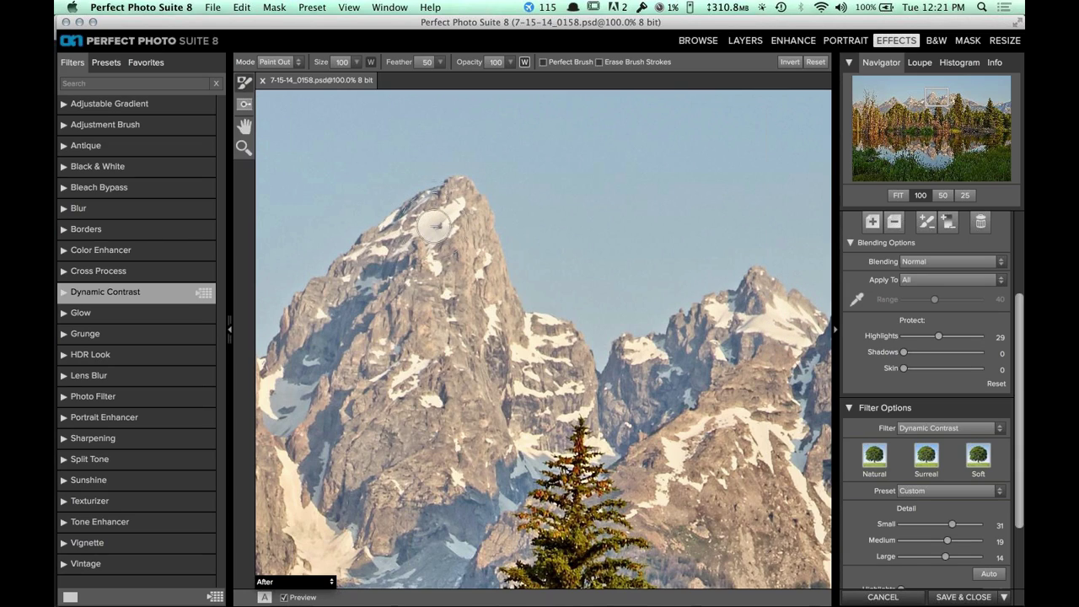
pyautogui.moveTo(432, 224); pyautogui.dragTo(442, 229)
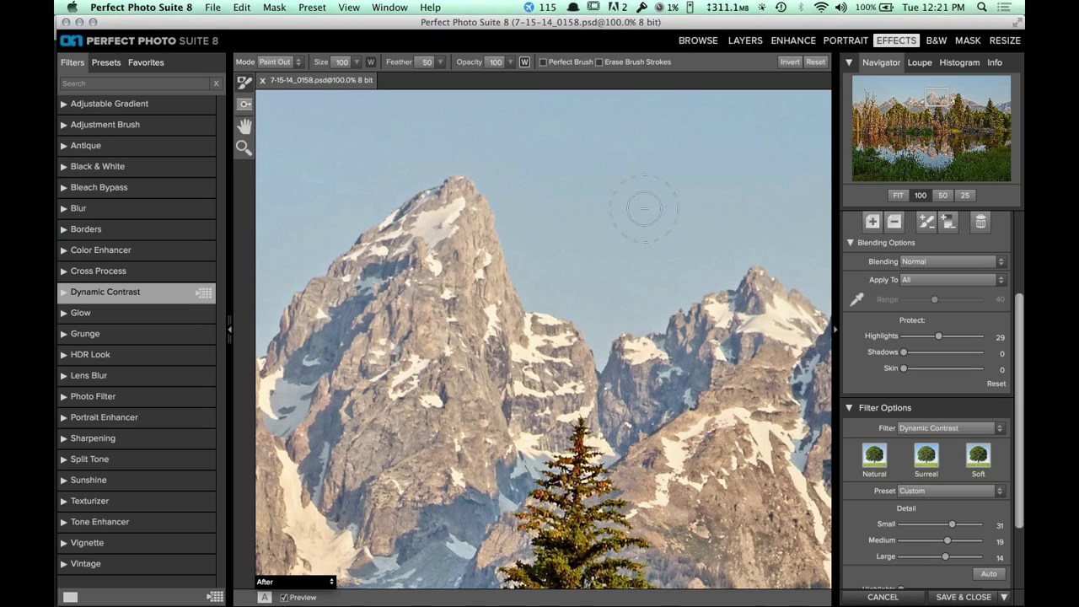
# Reduce the masking brush to size 60 over the peaks beside the tall trees, and compare the whole photo before and after.
pyautogui.moveTo(681, 320); pyautogui.dragTo(517, 310)
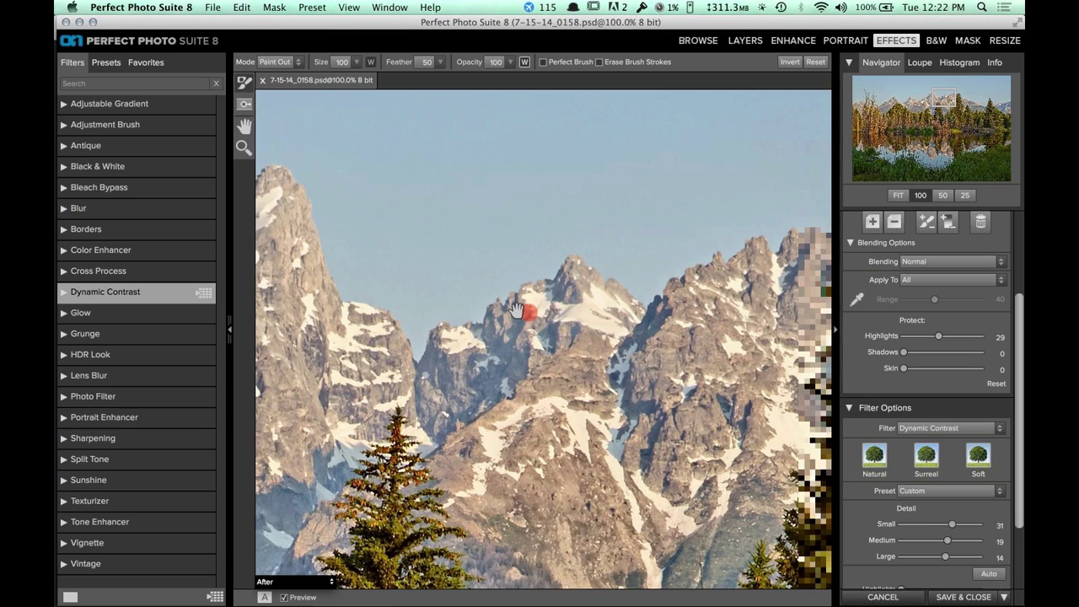
pyautogui.moveTo(517, 310); pyautogui.dragTo(504, 308)
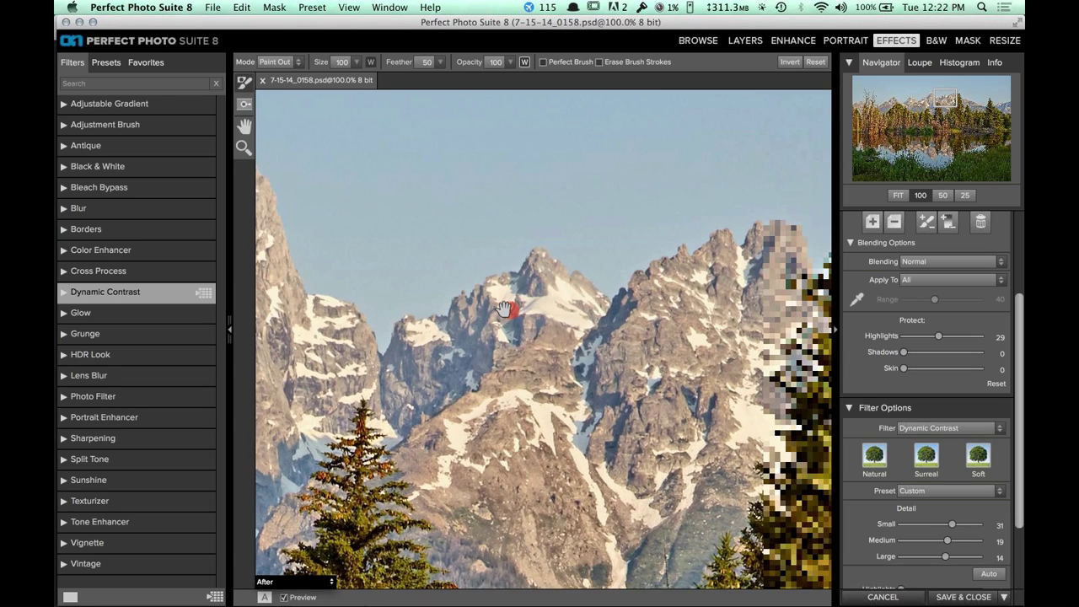
pyautogui.moveTo(504, 308); pyautogui.dragTo(445, 270)
pyautogui.press('[')
pyautogui.press('[')
pyautogui.press('[')
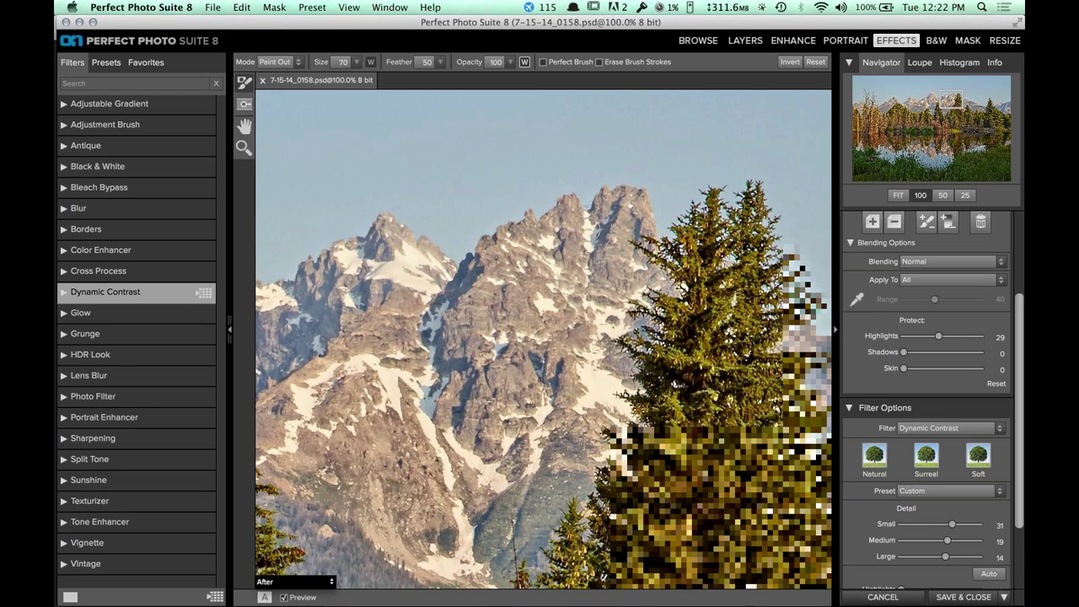
pyautogui.press('[')
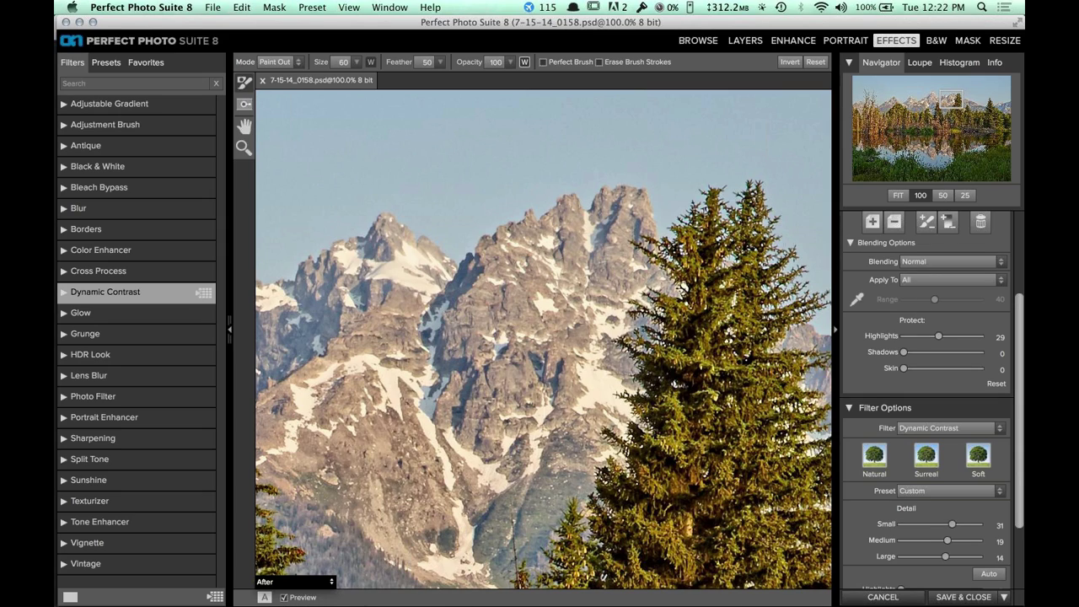
pyautogui.press('super+0')
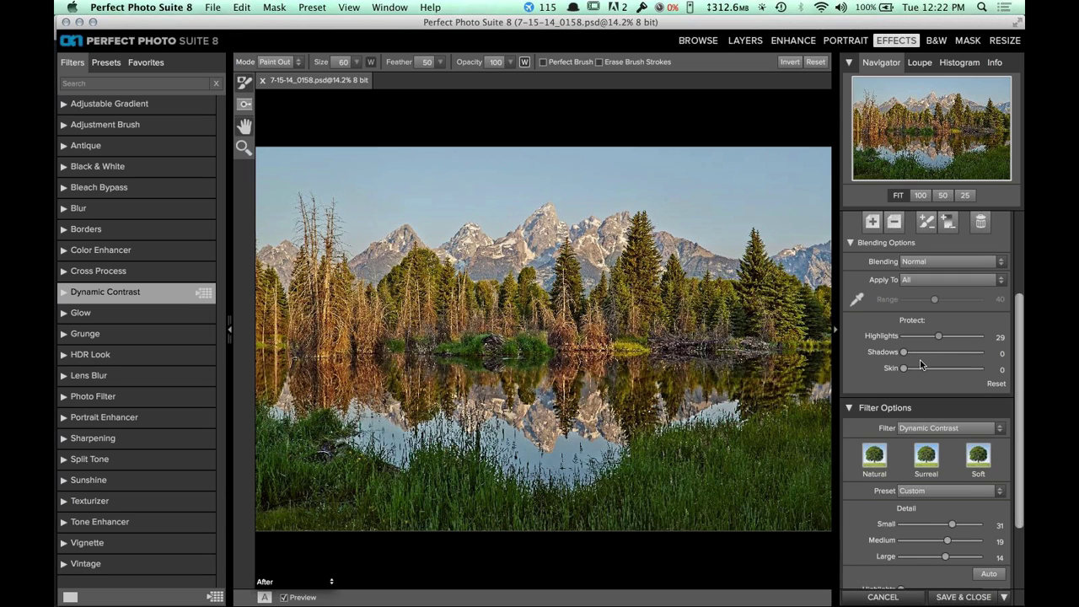
pyautogui.moveTo(1019, 422); pyautogui.dragTo(1018, 459)
pyautogui.click(283, 598)
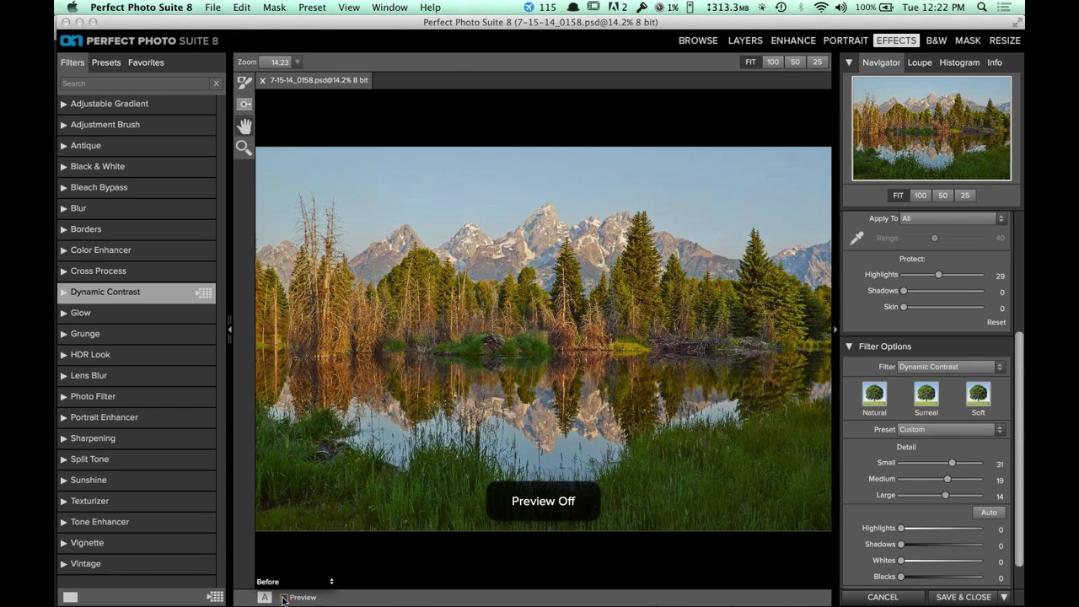
pyautogui.click(284, 597)
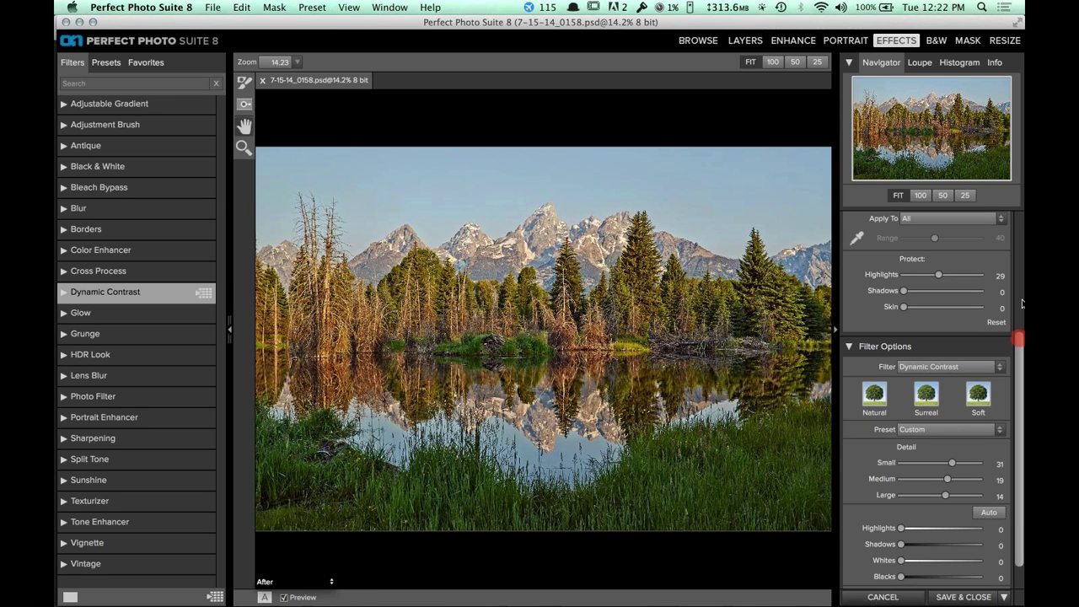
# Add an Adjustable Gradient filter that darkens the sky, centre it near the base of the mountains and widen its transition.
pyautogui.moveTo(1021, 350); pyautogui.dragTo(1021, 207)
pyautogui.click(872, 353)
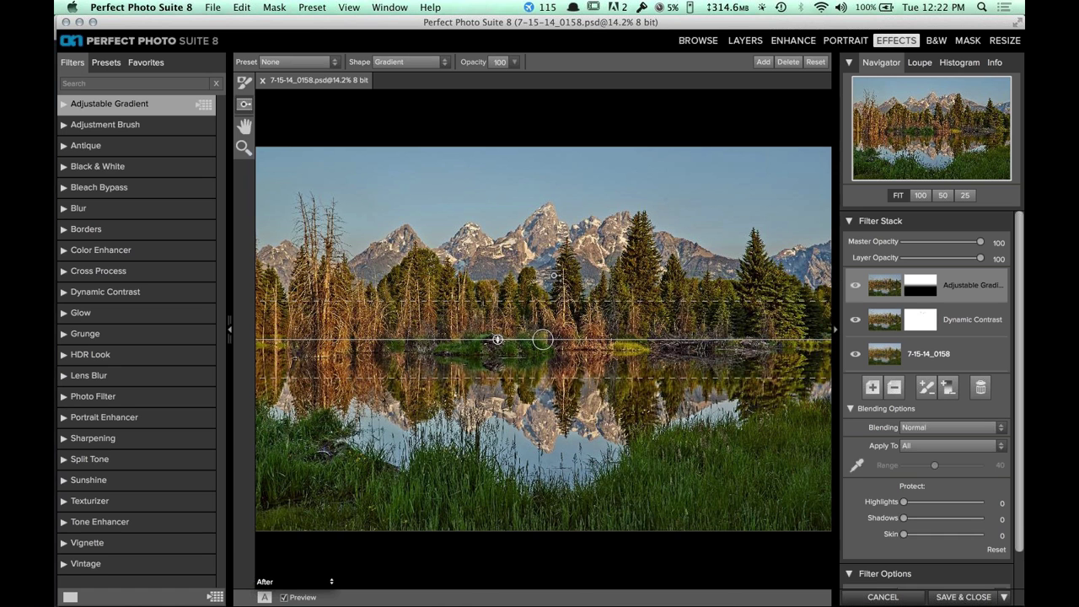
pyautogui.moveTo(554, 275); pyautogui.dragTo(545, 278)
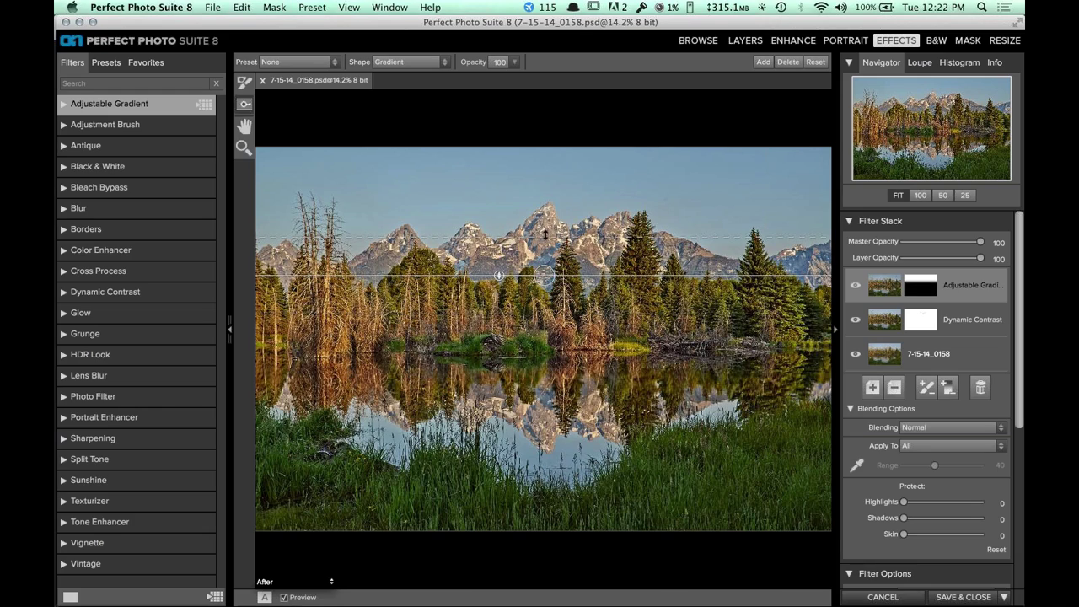
pyautogui.moveTo(545, 237); pyautogui.dragTo(547, 195)
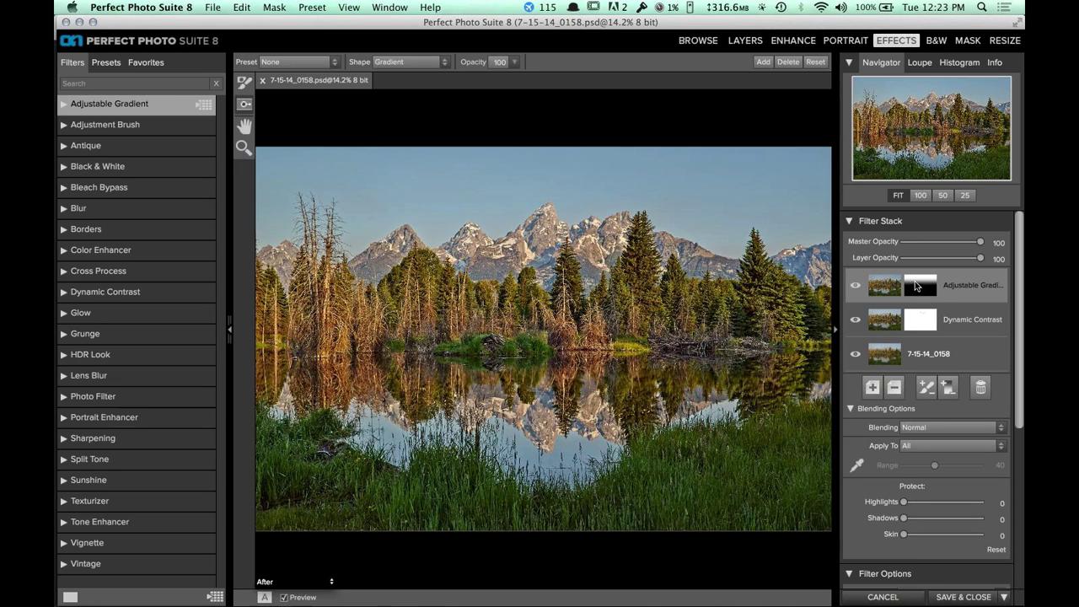
# Display the gradient mask as Mask-Grayscale and widen its transition to reach above the highest peak.
pyautogui.click(285, 582)
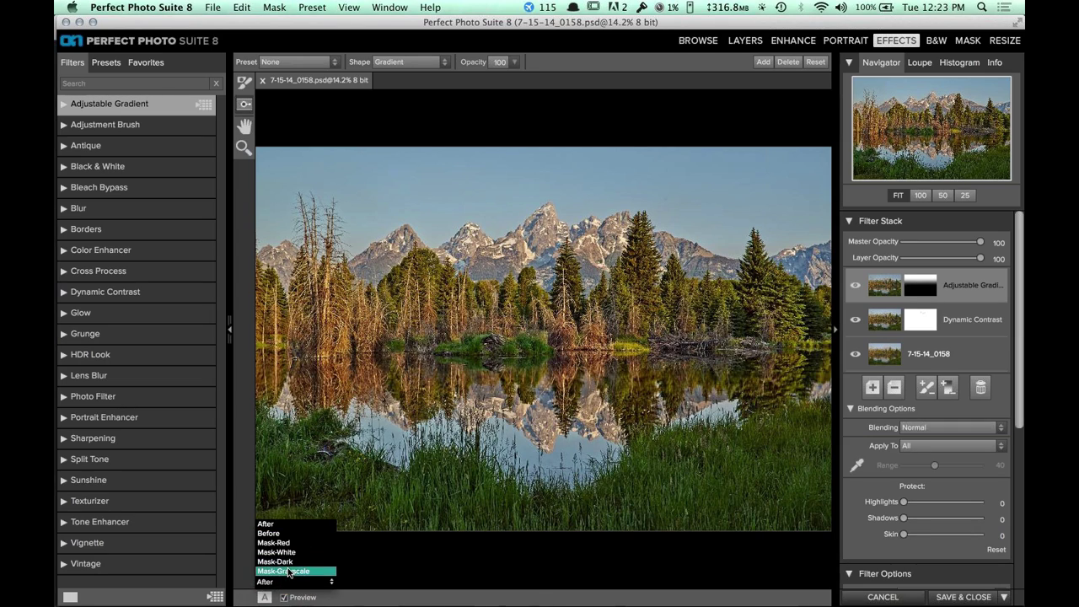
pyautogui.click(287, 571)
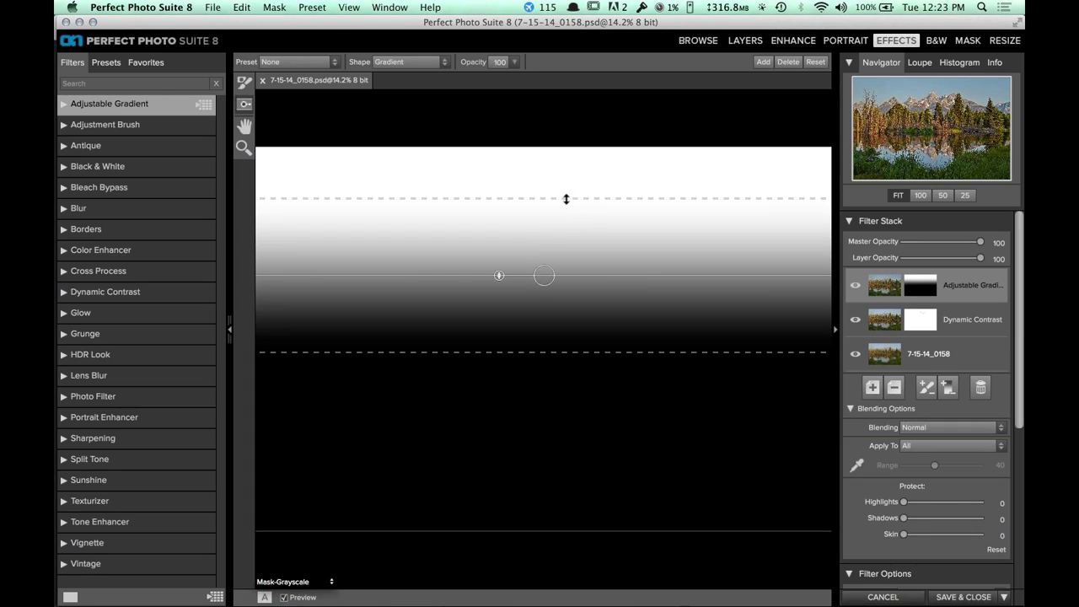
pyautogui.moveTo(565, 198)
pyautogui.mouseDown()
pyautogui.moveTo(555, 252)
pyautogui.moveTo(554, 184)
pyautogui.mouseUp()
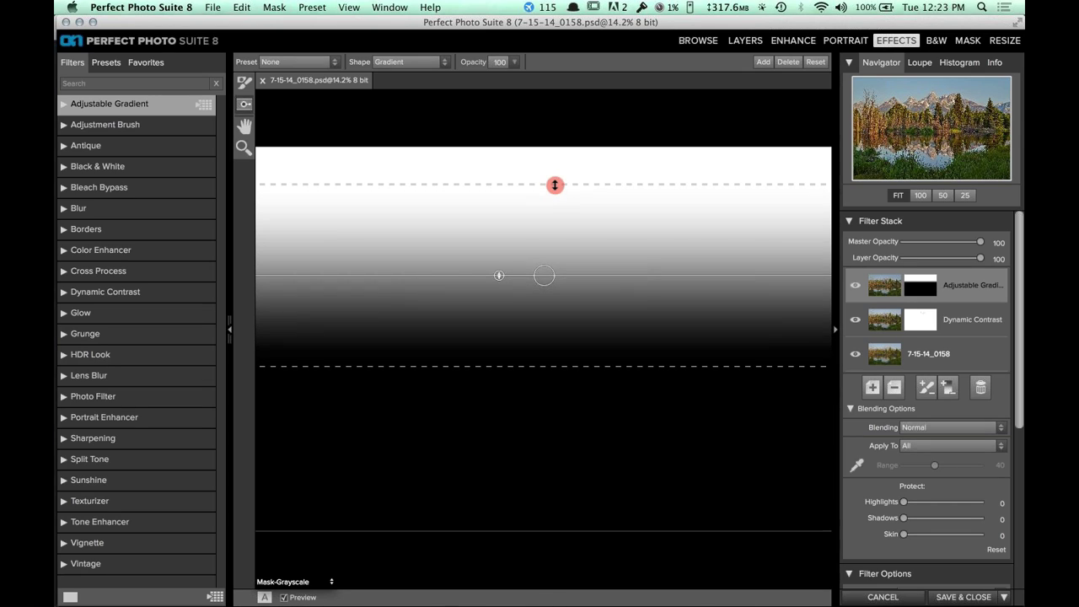
# Compare the photo with and without all effects, and check the Adjustable Gradient filter's contribution on its own.
pyautogui.click(285, 597)
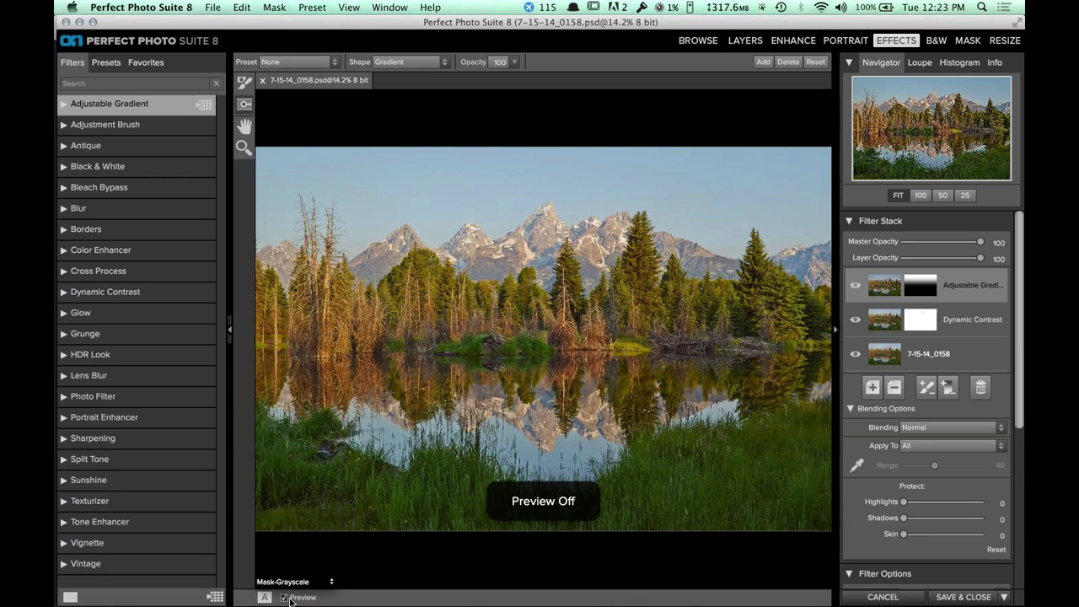
pyautogui.click(285, 597)
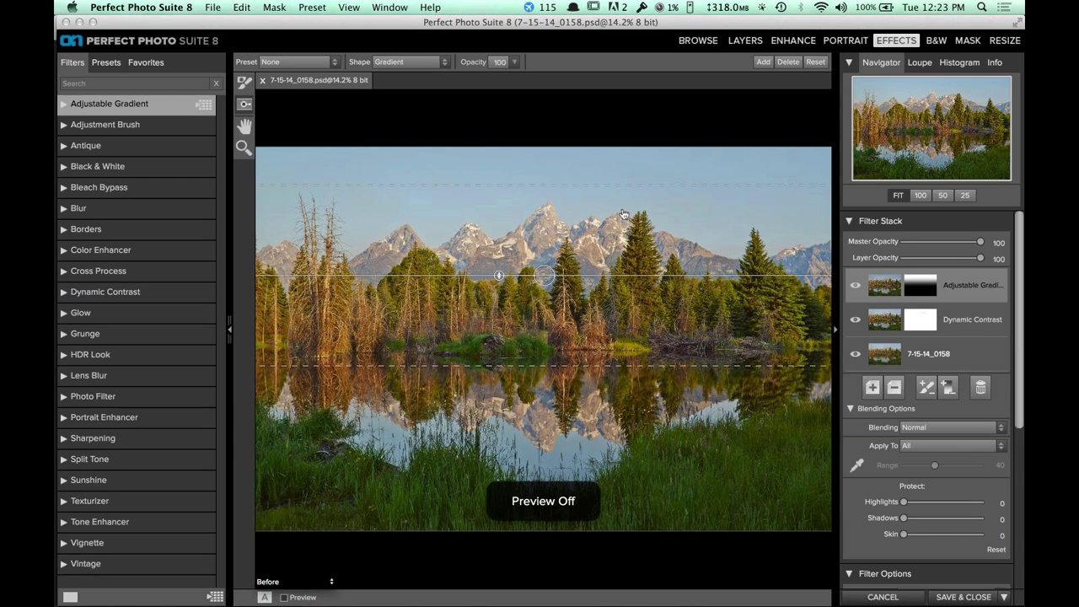
pyautogui.press('super+p')
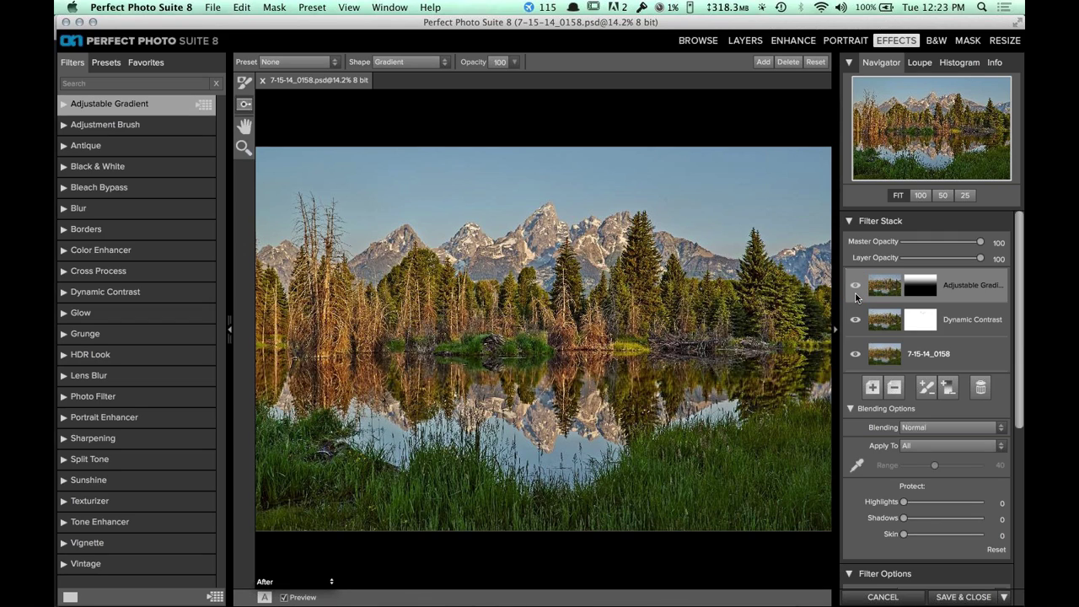
pyautogui.click(855, 287)
pyautogui.click(855, 287)
pyautogui.press('h')
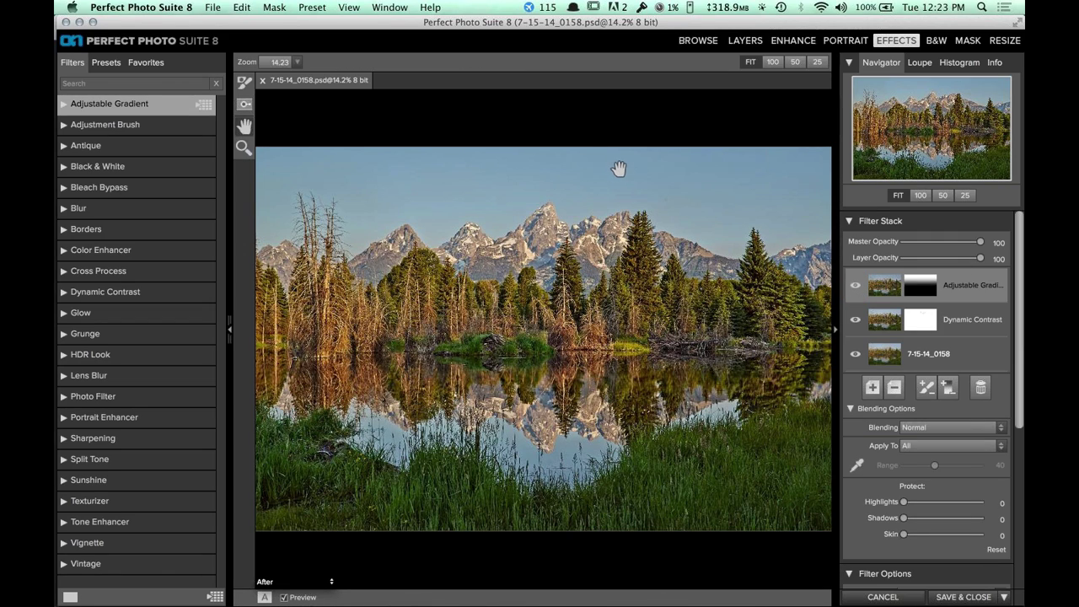
# Add a new filter layer on top of the stack and set its filter to Color Enhancer.
pyautogui.click(874, 389)
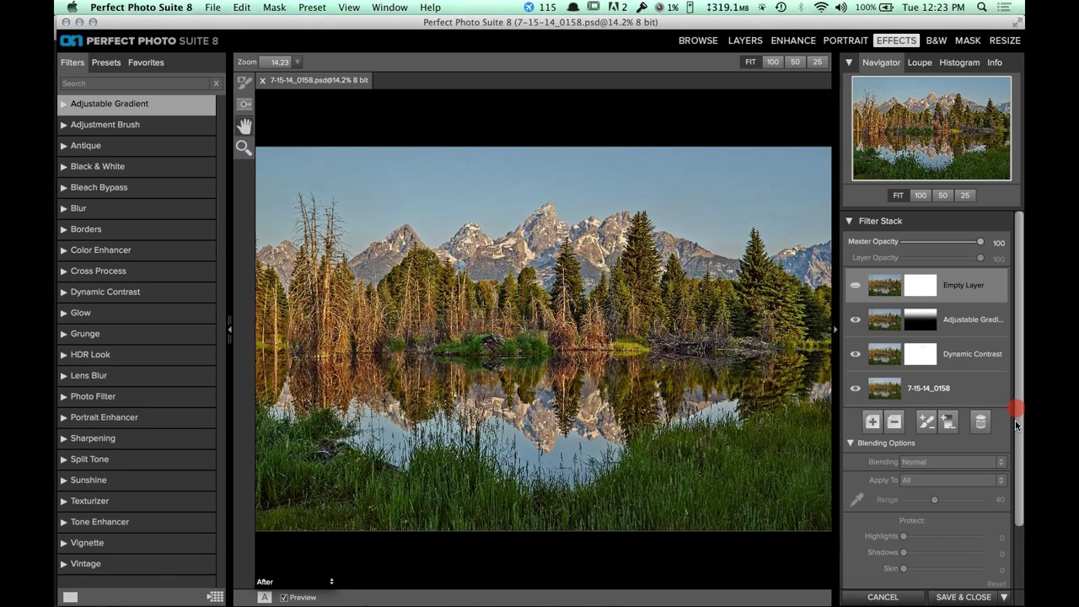
pyautogui.moveTo(1016, 426); pyautogui.dragTo(1009, 511)
pyautogui.click(963, 555)
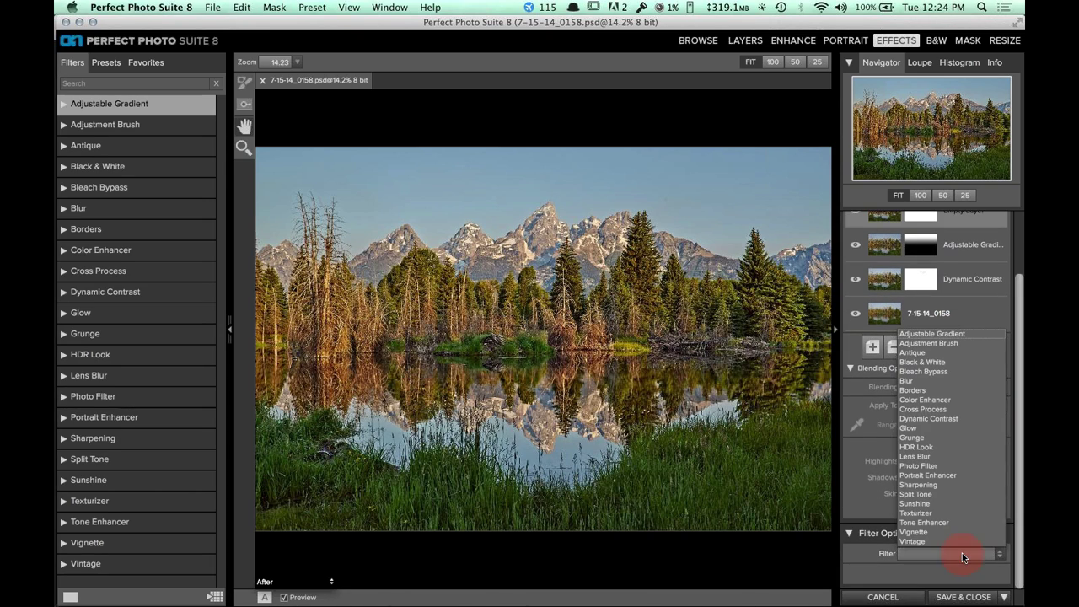
pyautogui.press('Escape')
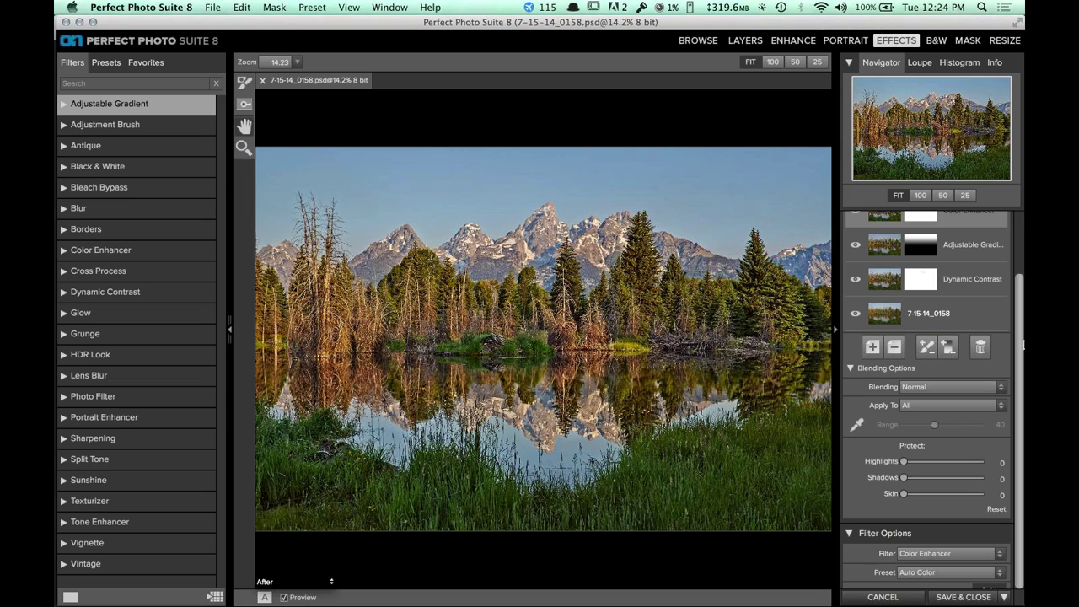
pyautogui.scroll(-5, 995, 380)
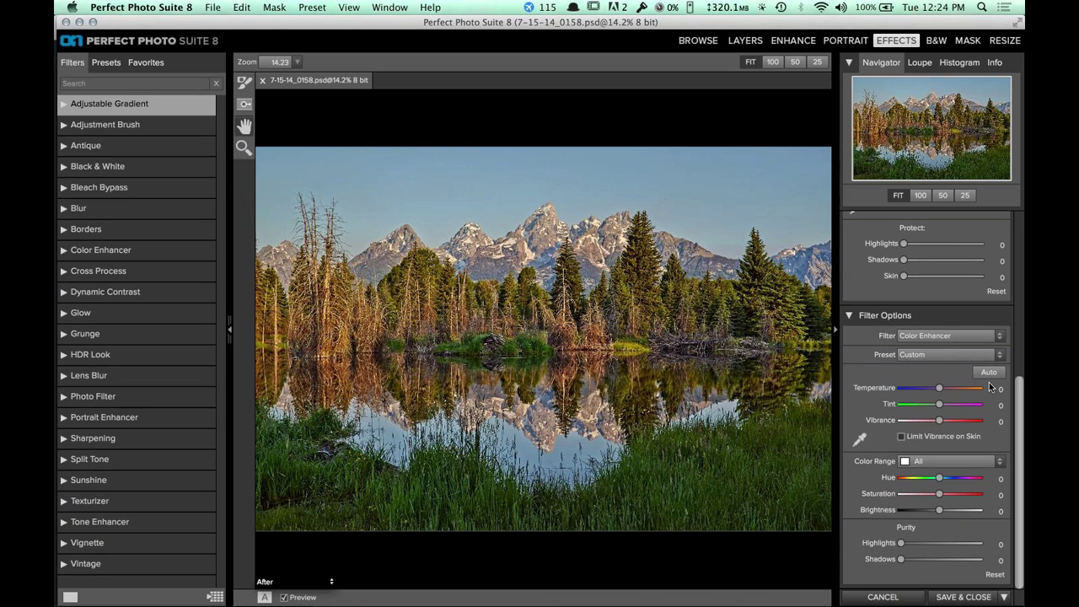
# Try the Color Enhancer's automatic correction and slightly increase the saturation of all colors.
pyautogui.click(987, 372)
pyautogui.click(986, 373)
pyautogui.moveTo(939, 494); pyautogui.dragTo(950, 498)
pyautogui.click(946, 496)
pyautogui.moveTo(946, 496); pyautogui.dragTo(948, 495)
# Set the Color Enhancer's highlight protection to 47 and inspect the main peak at 100% magnification.
pyautogui.scroll(5, 936, 472)
pyautogui.moveTo(932, 422); pyautogui.dragTo(945, 431)
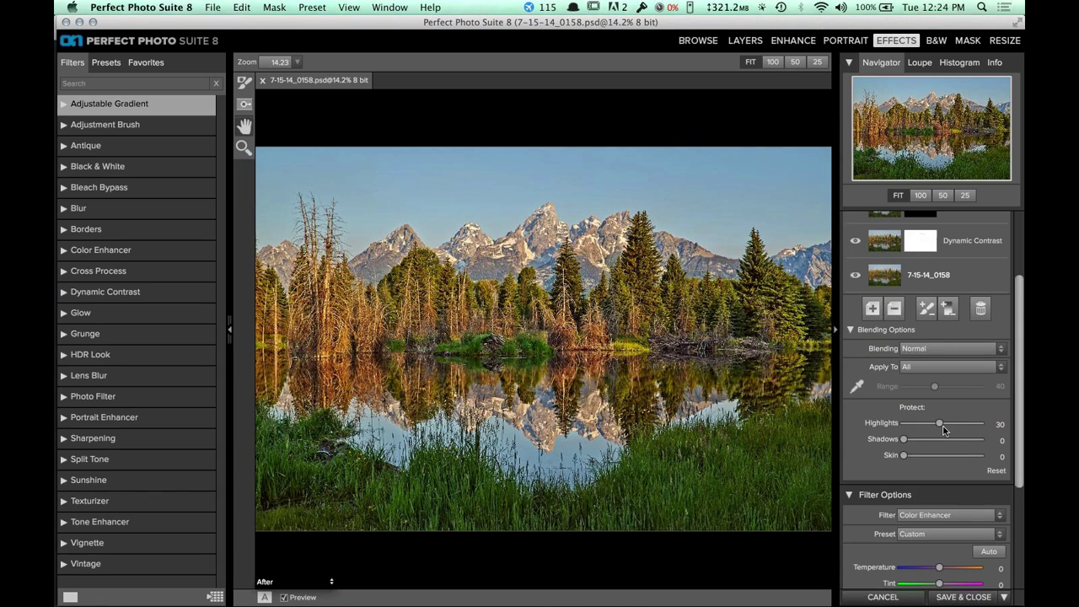
pyautogui.moveTo(945, 430); pyautogui.dragTo(961, 424)
pyautogui.click(921, 195)
pyautogui.click(928, 102)
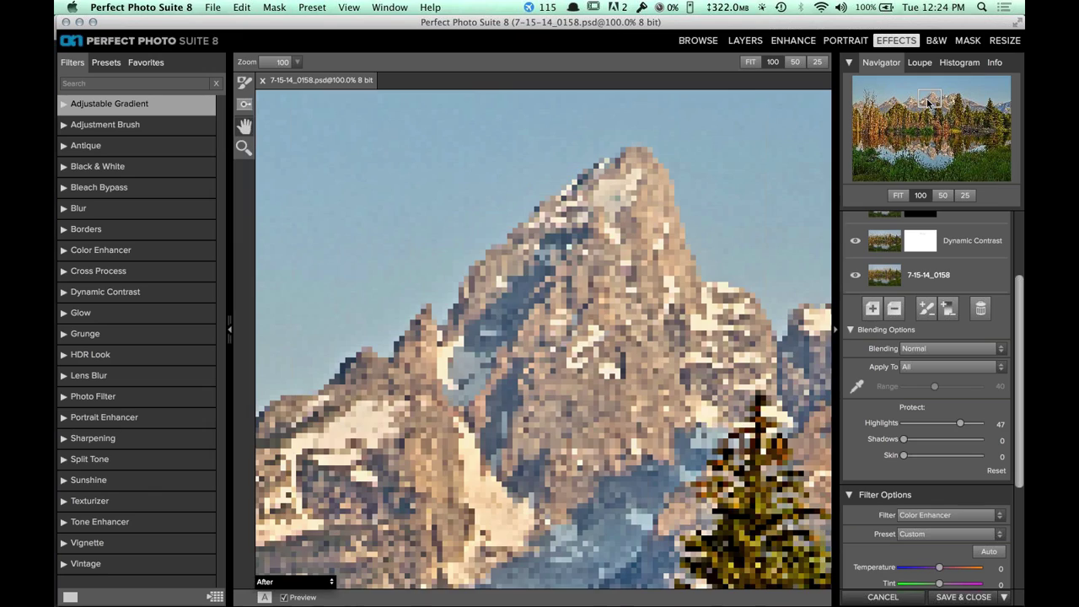
# Compare the full photo with and without the complete filter stack.
pyautogui.click(898, 195)
pyautogui.click(284, 598)
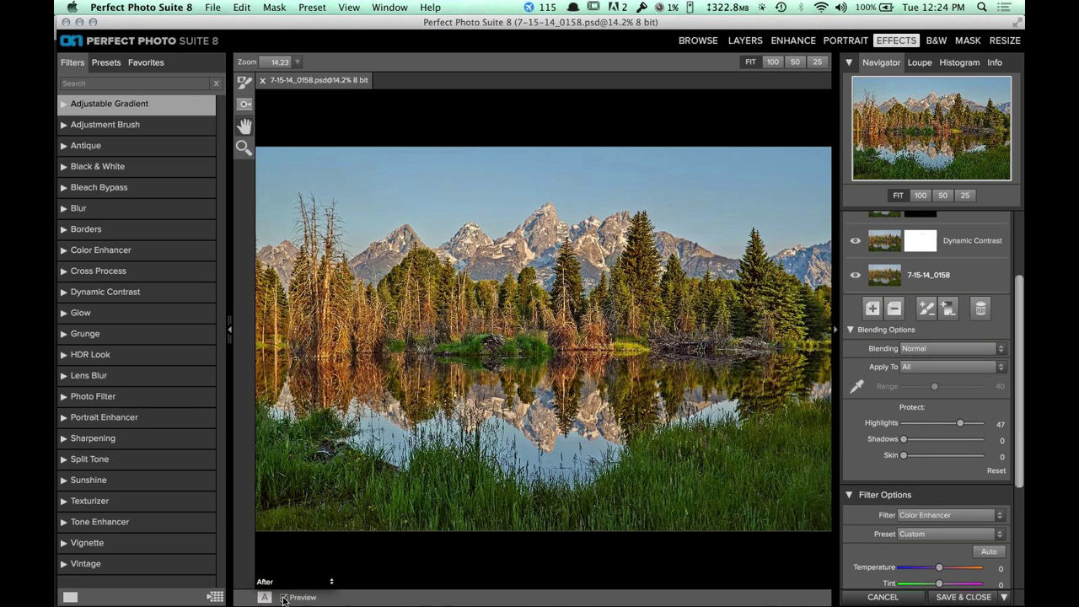
pyautogui.click(284, 598)
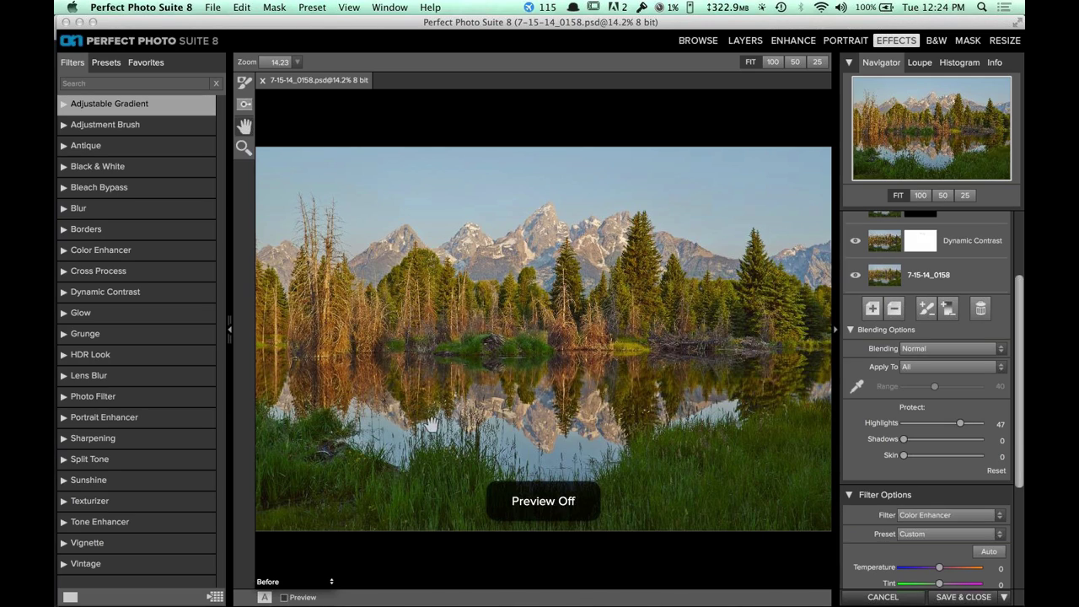
pyautogui.click(284, 598)
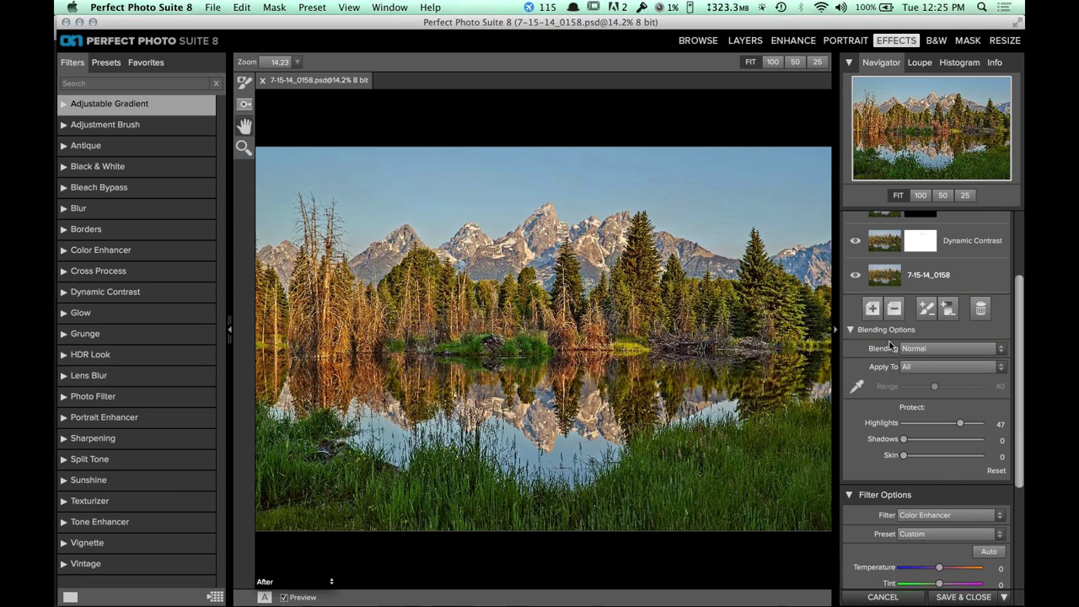
# Discard the edits to the current photo and open an 8-bit, Adobe RGB (1998) Photoshop copy of 7-14-14_0070.tif for effects editing at 300 pixels/inch.
pyautogui.click(884, 598)
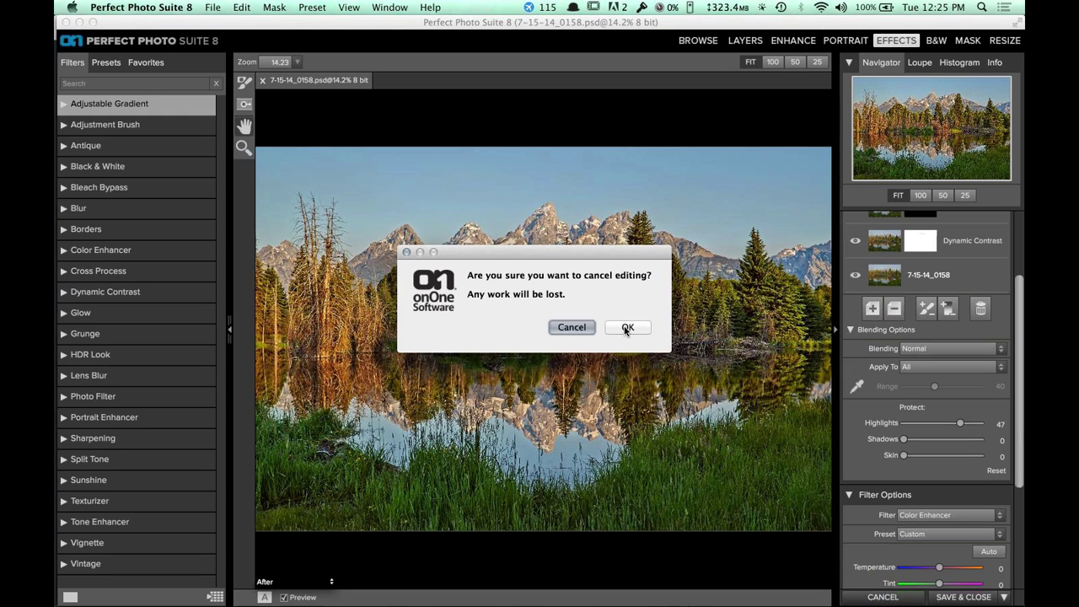
pyautogui.click(625, 329)
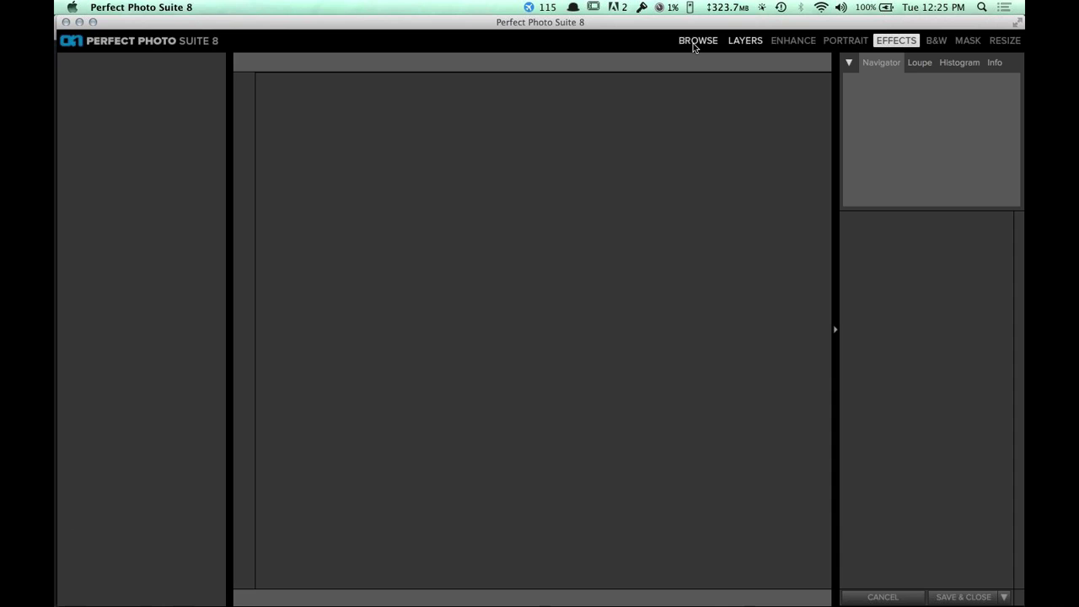
pyautogui.click(696, 43)
pyautogui.click(899, 41)
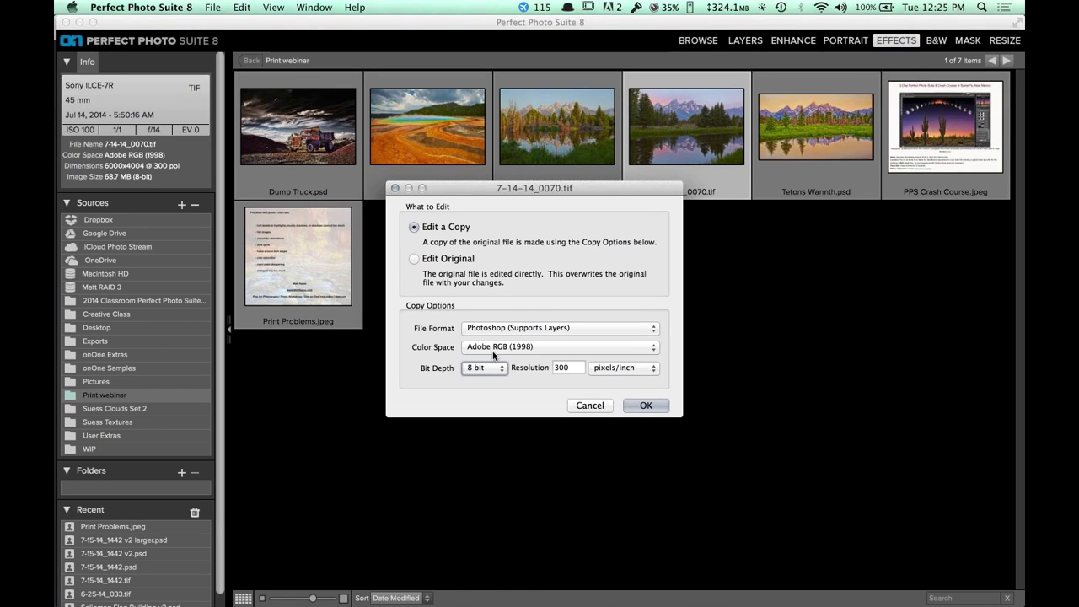
pyautogui.click(646, 406)
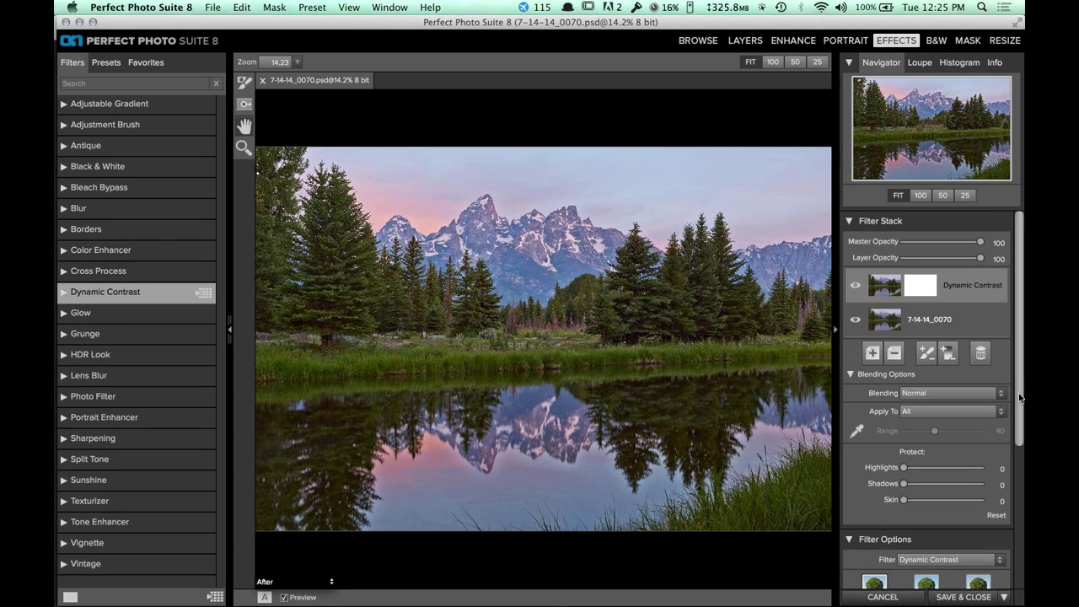
# View the mountain peaks at 50% magnification and set the Dynamic Contrast filter's Large detail to 7.
pyautogui.moveTo(1018, 393); pyautogui.dragTo(1007, 549)
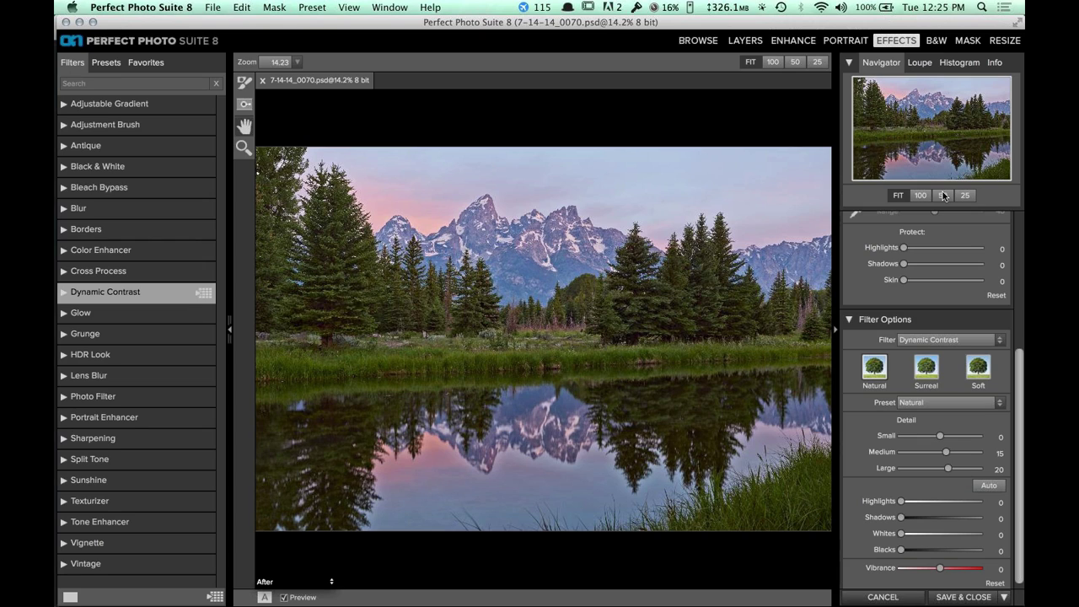
pyautogui.click(942, 194)
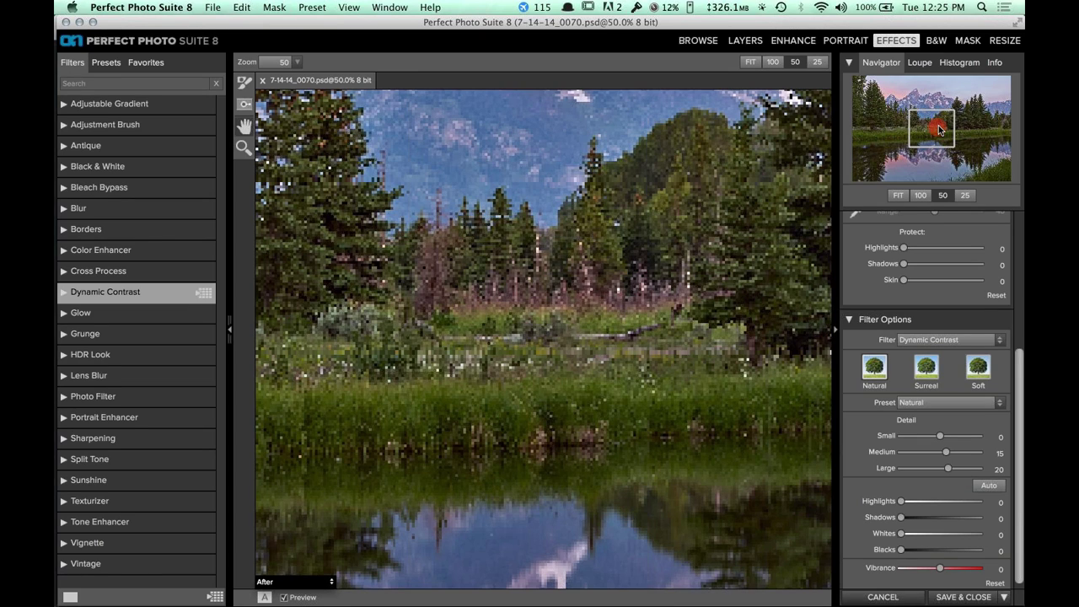
pyautogui.moveTo(938, 124); pyautogui.dragTo(942, 128)
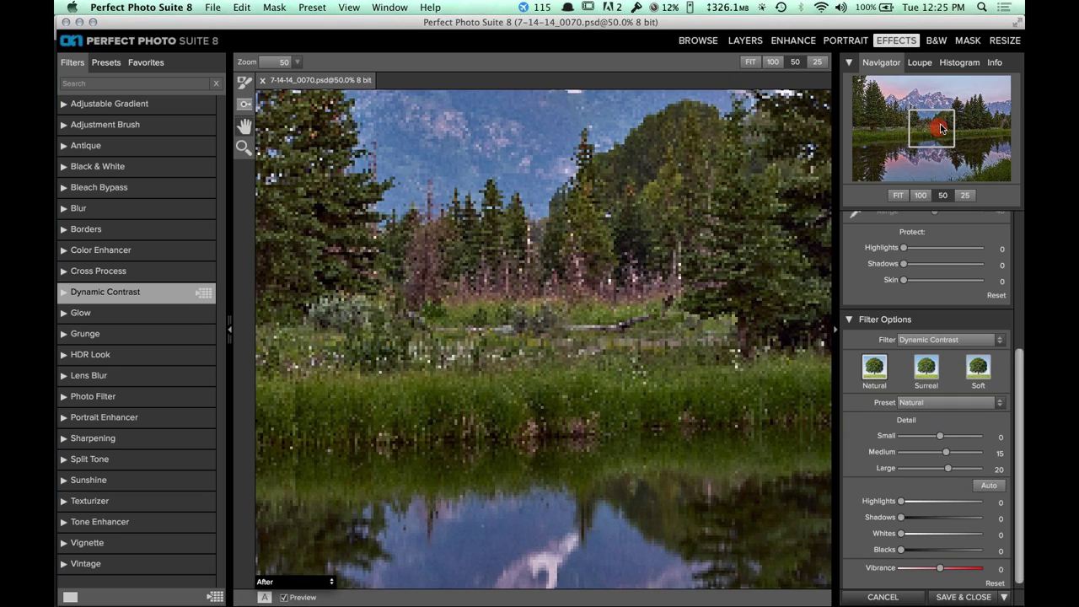
pyautogui.moveTo(942, 128); pyautogui.dragTo(947, 111)
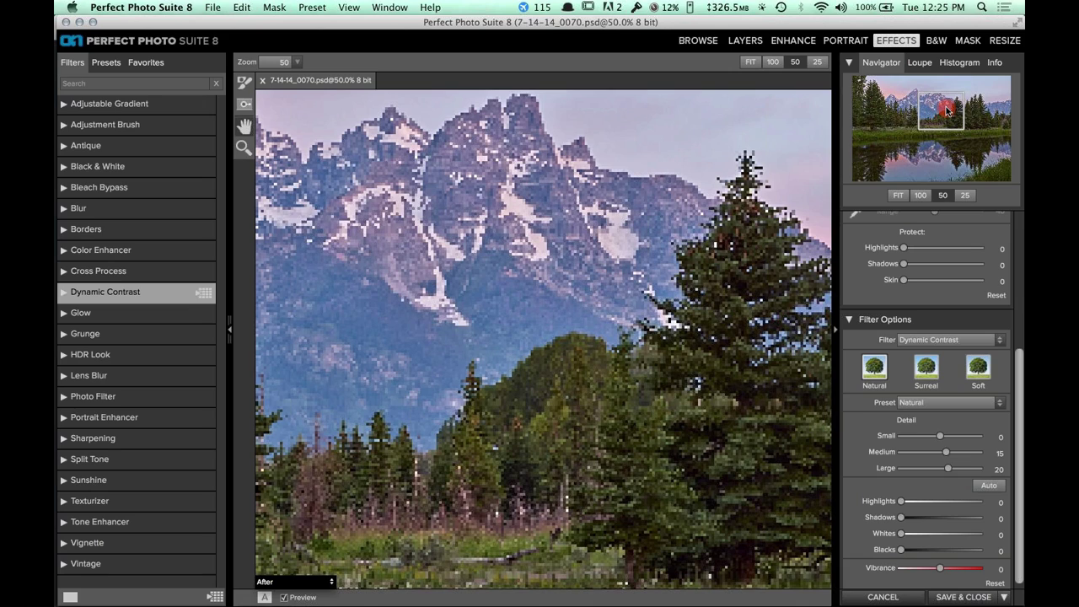
pyautogui.moveTo(947, 111); pyautogui.dragTo(945, 112)
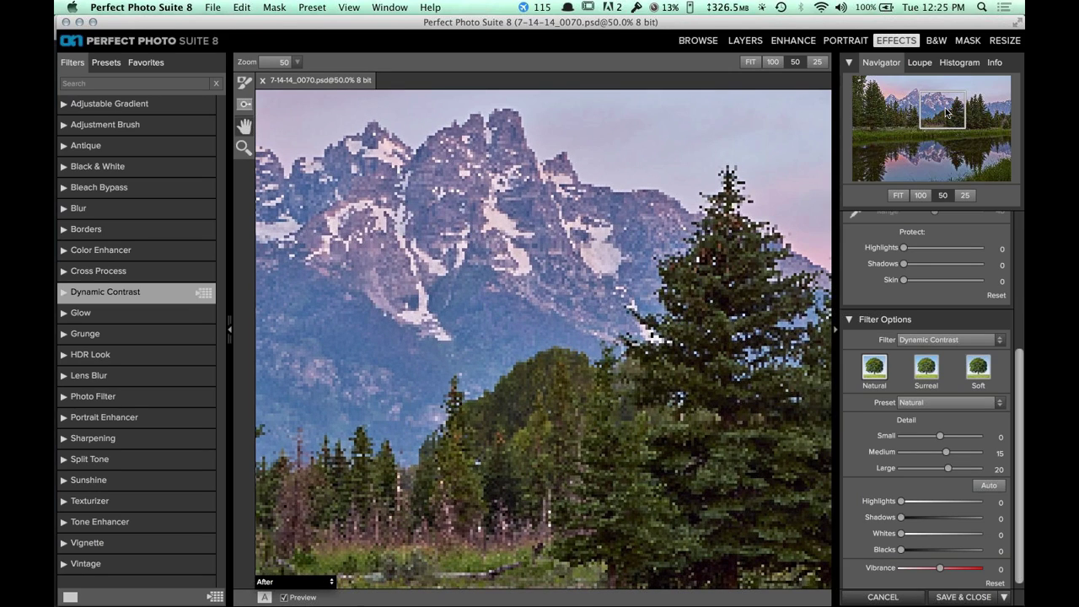
pyautogui.moveTo(948, 468); pyautogui.dragTo(949, 460)
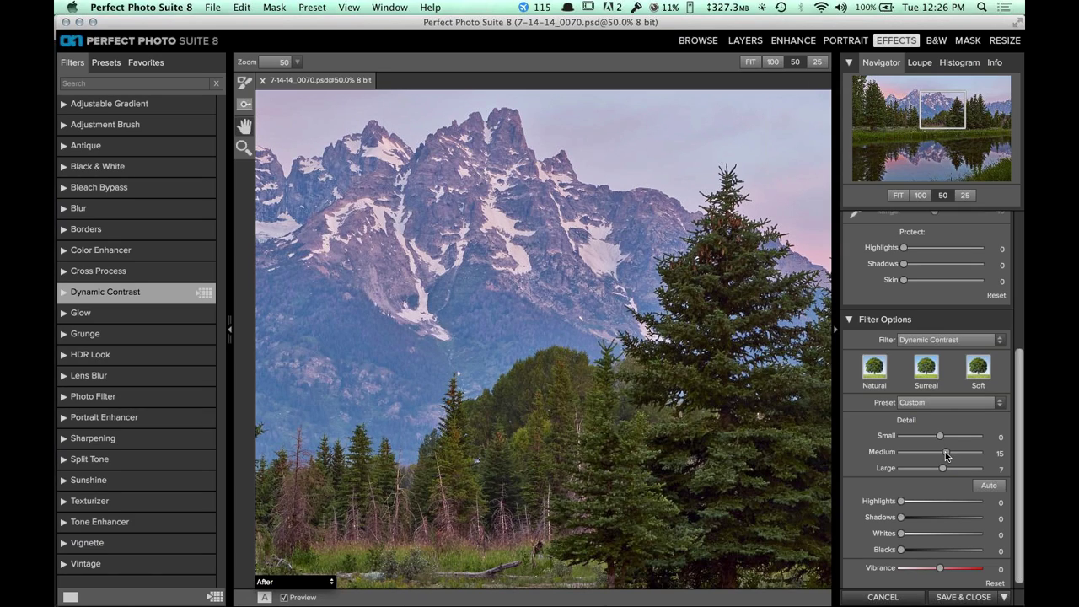
# Set the Dynamic Contrast filter's Medium detail to 0 and Small detail to 48.
pyautogui.moveTo(940, 436); pyautogui.dragTo(955, 438)
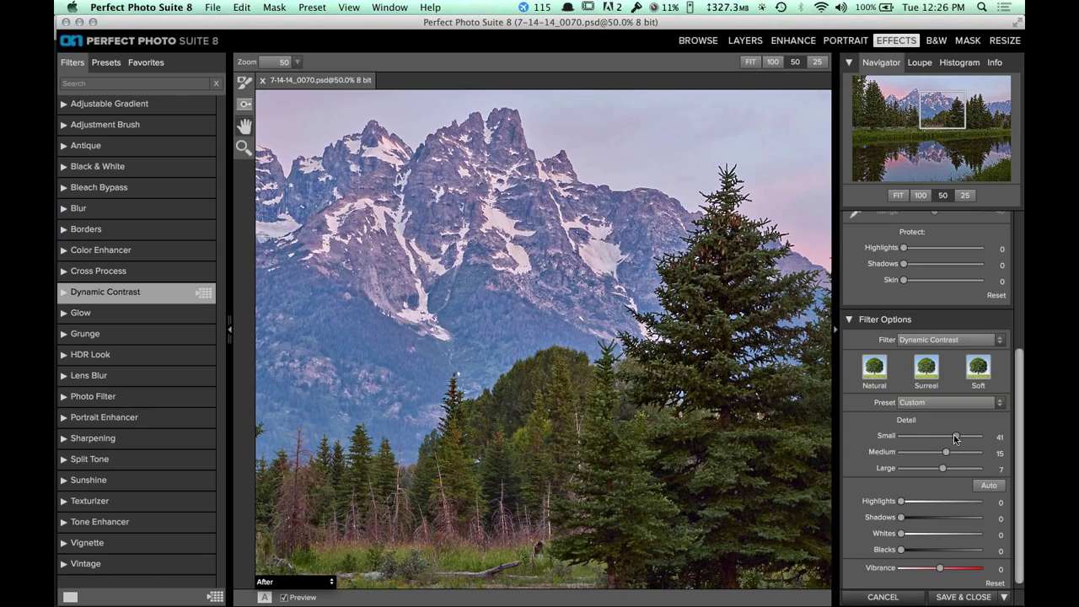
pyautogui.moveTo(955, 438); pyautogui.dragTo(946, 437)
pyautogui.moveTo(946, 457); pyautogui.dragTo(940, 455)
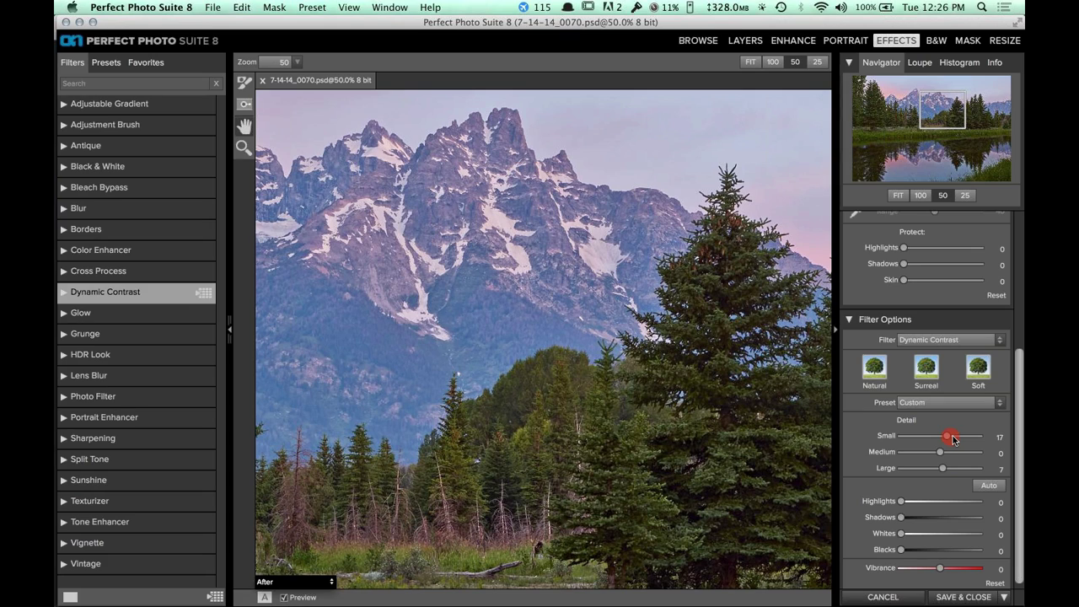
pyautogui.moveTo(952, 436); pyautogui.dragTo(951, 437)
pyautogui.moveTo(952, 437); pyautogui.dragTo(958, 437)
pyautogui.click(956, 437)
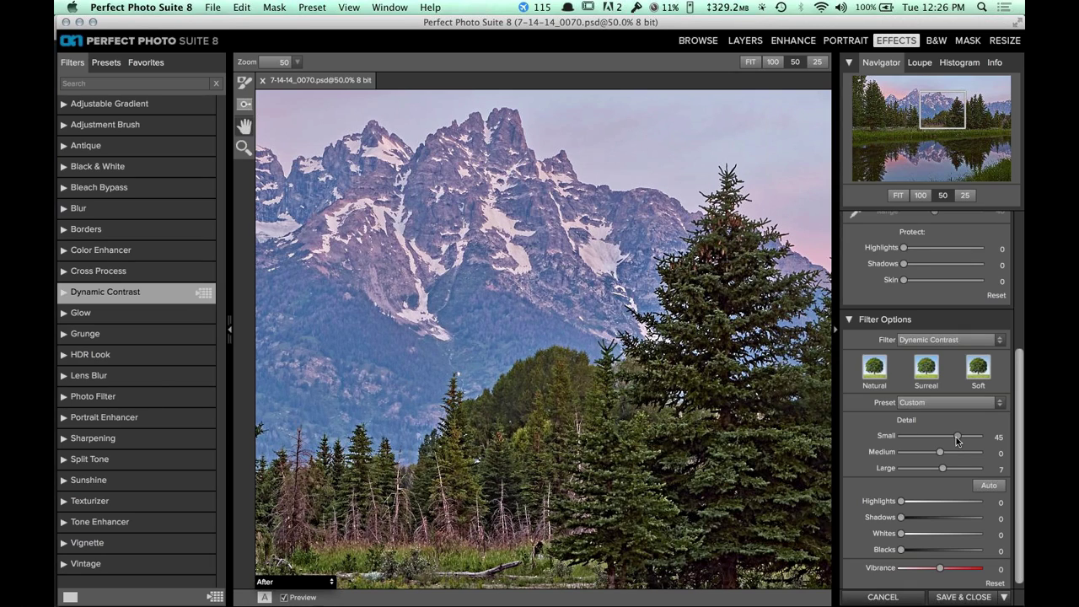
pyautogui.moveTo(956, 437); pyautogui.dragTo(960, 440)
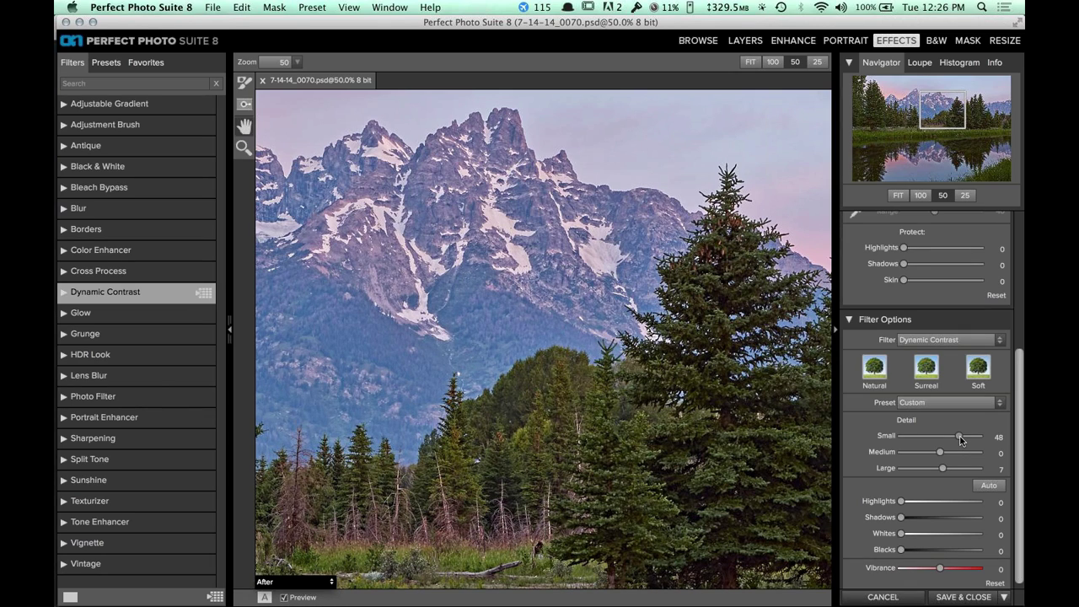
# Add a filter layer with the Adjustable Gradient, position it across the mountains in the full photo and widen its transition.
pyautogui.click(898, 195)
pyautogui.click(1021, 221)
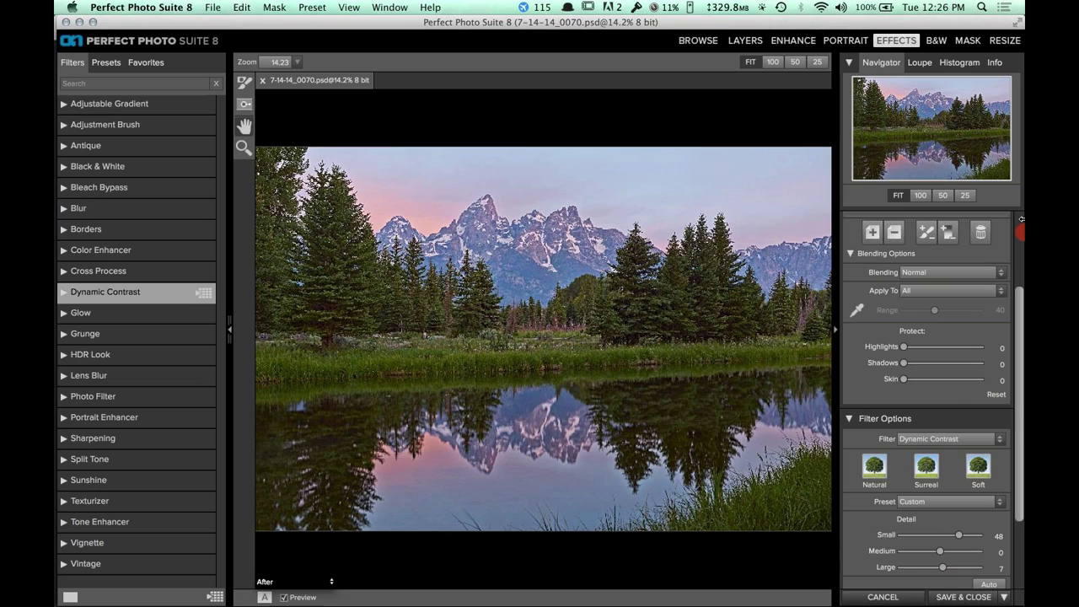
pyautogui.click(1022, 219)
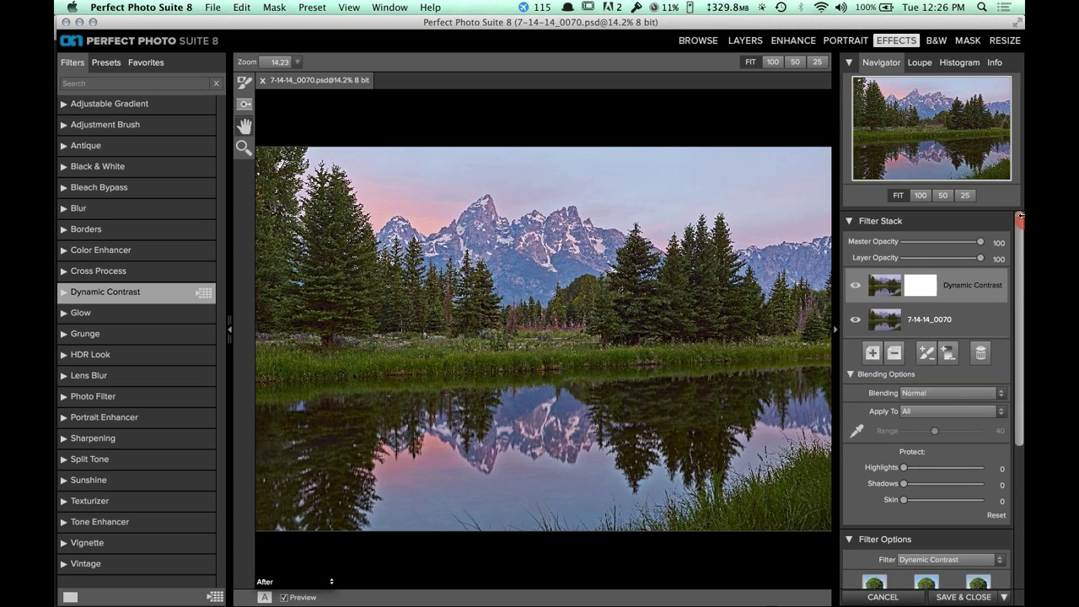
pyautogui.click(873, 356)
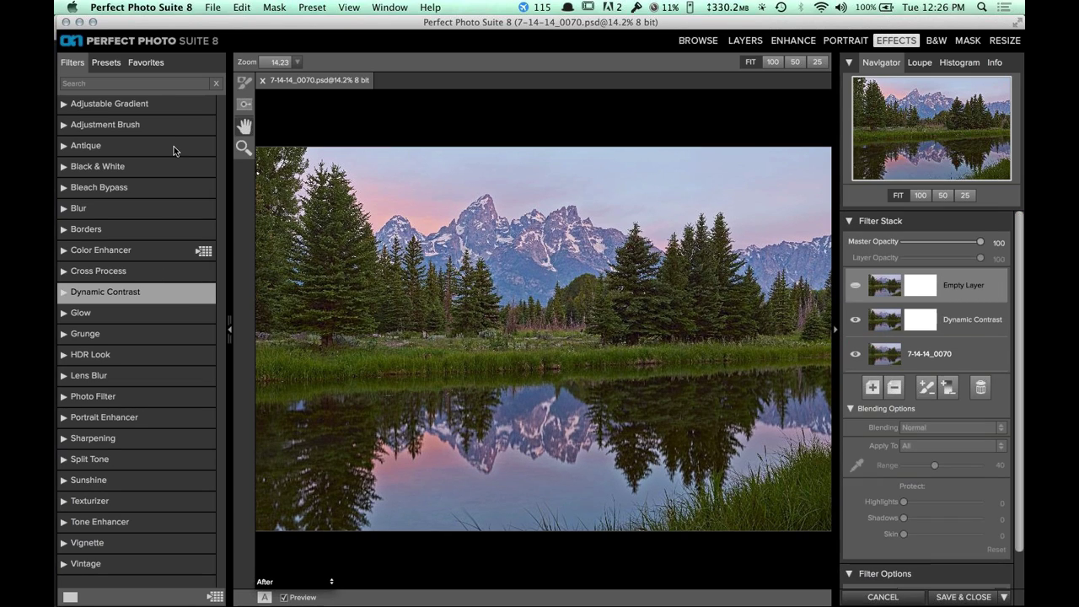
pyautogui.click(200, 106)
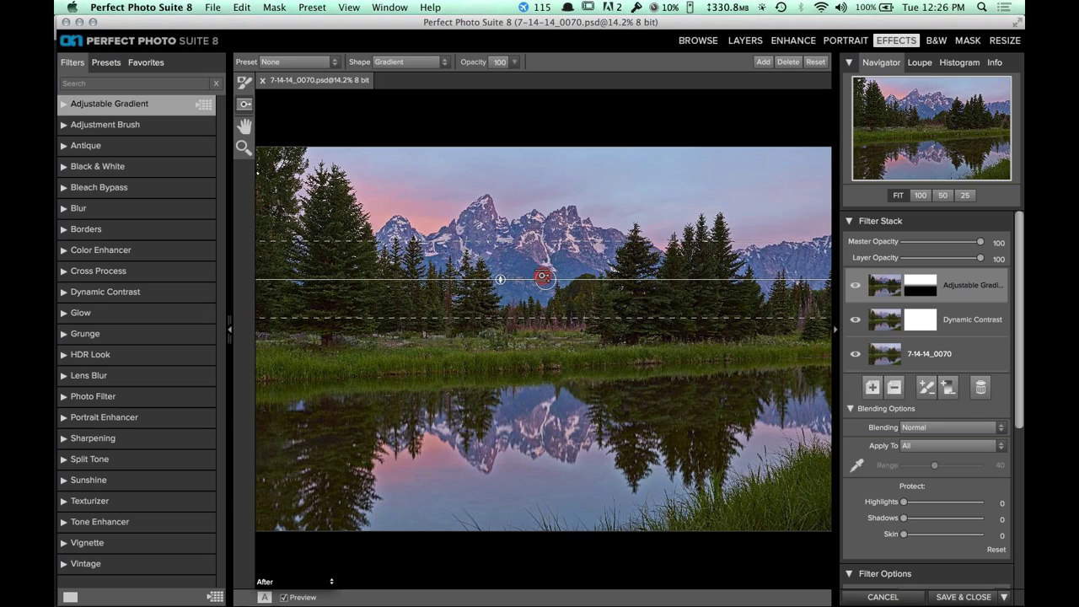
pyautogui.moveTo(544, 278); pyautogui.dragTo(546, 262)
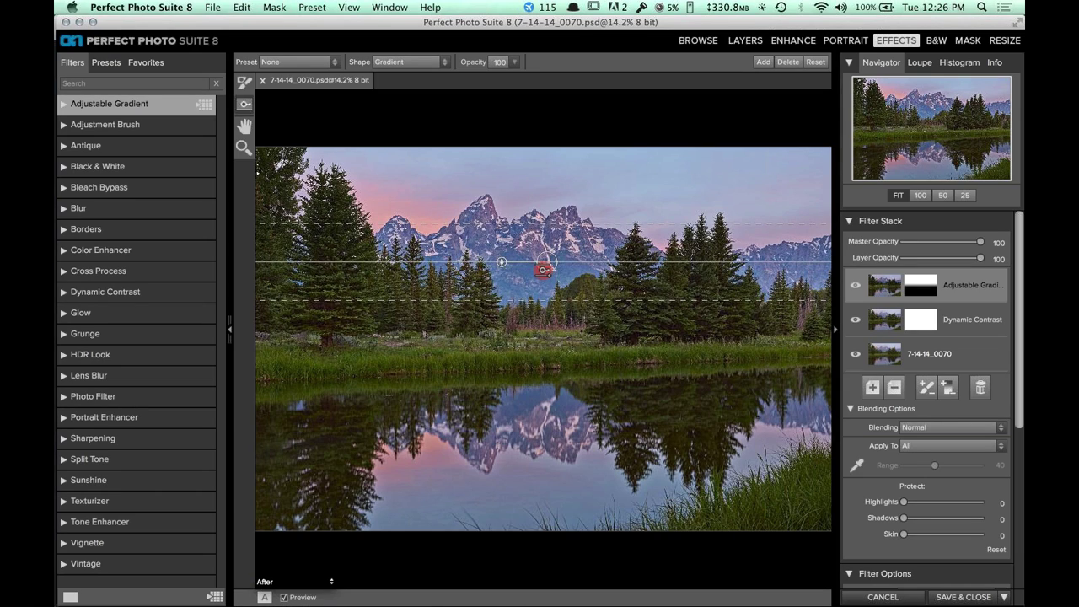
pyautogui.moveTo(557, 300); pyautogui.dragTo(557, 345)
pyautogui.moveTo(575, 223); pyautogui.dragTo(575, 201)
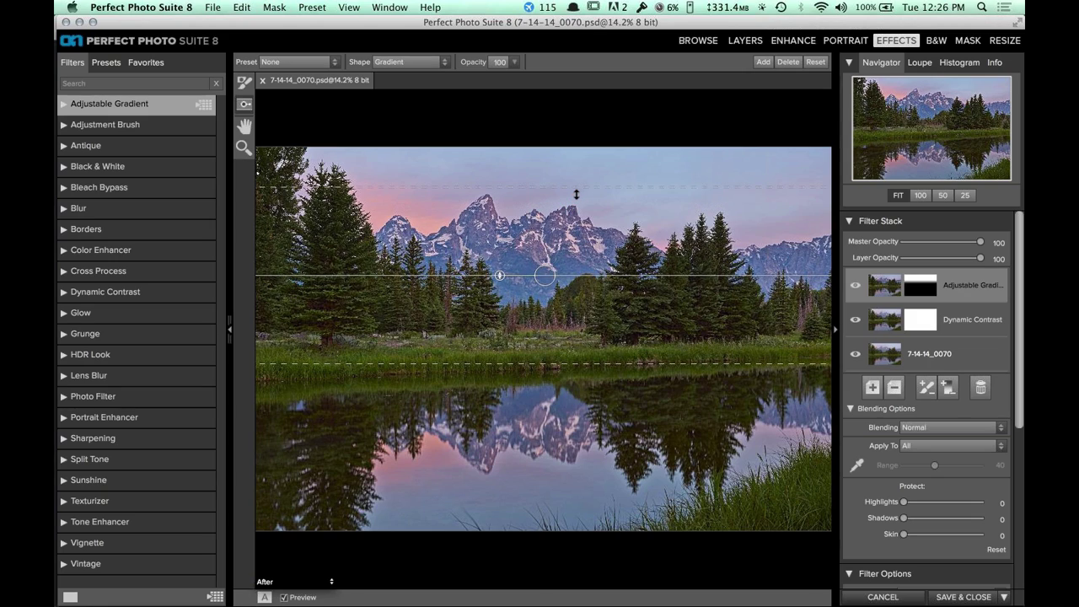
# Compare the photo with and without the Adjustable Gradient layer.
pyautogui.click(855, 286)
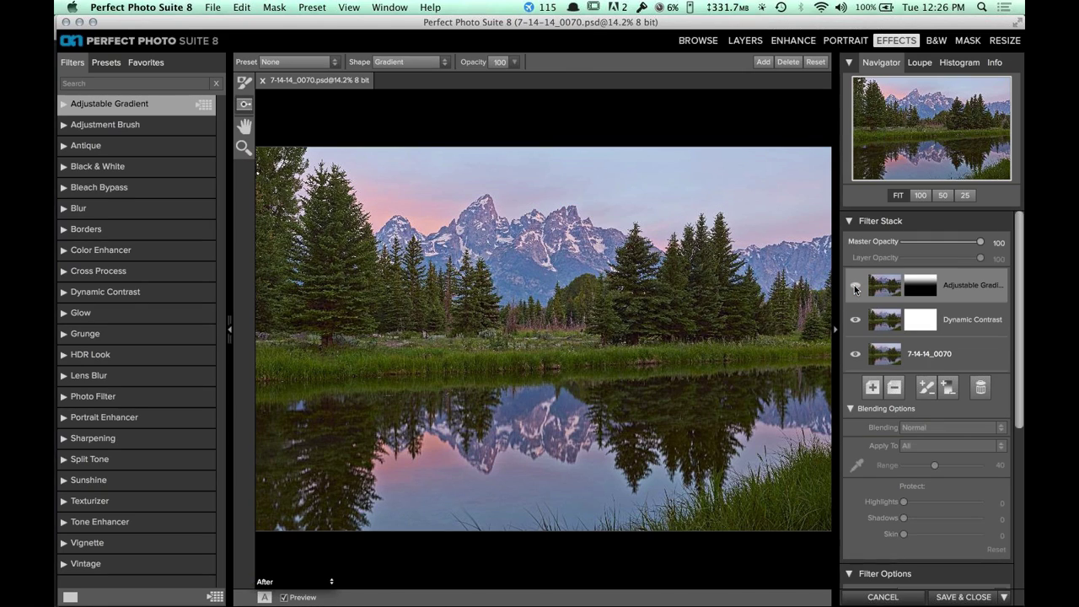
pyautogui.click(855, 287)
pyautogui.click(855, 286)
pyautogui.click(855, 287)
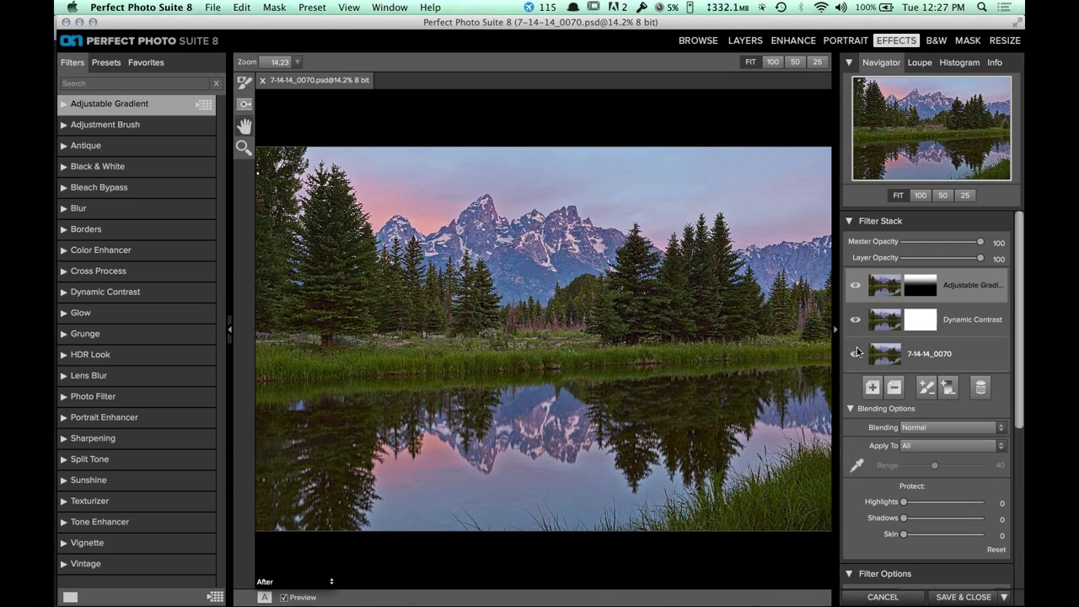
# Add a new filter layer on top of the stack and set its filter to Tone Enhancer.
pyautogui.click(873, 388)
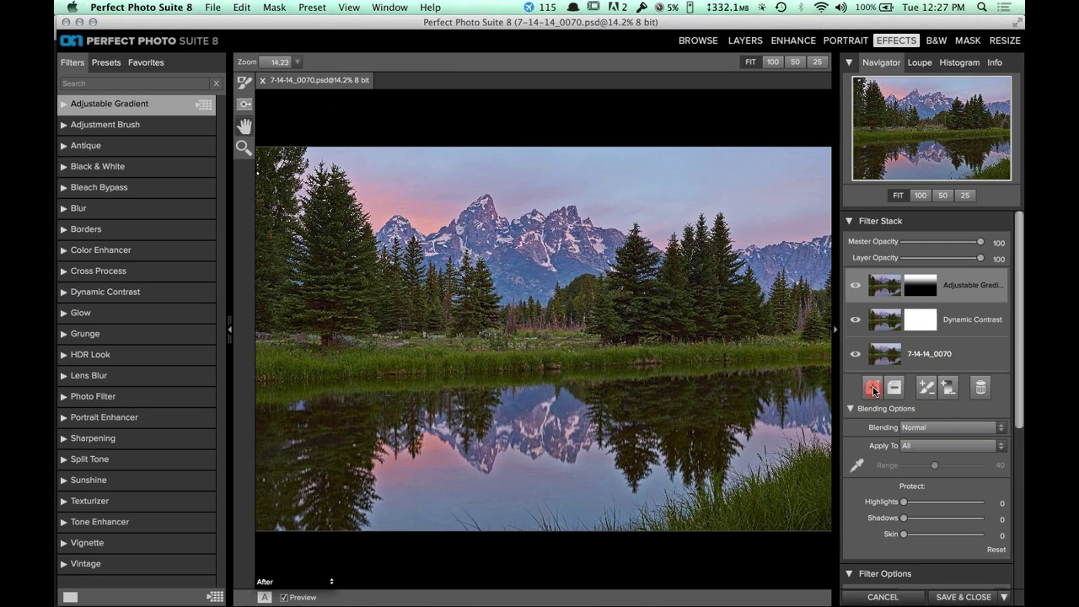
pyautogui.click(1017, 400)
pyautogui.moveTo(1017, 401); pyautogui.dragTo(1018, 511)
pyautogui.click(963, 555)
pyautogui.click(960, 524)
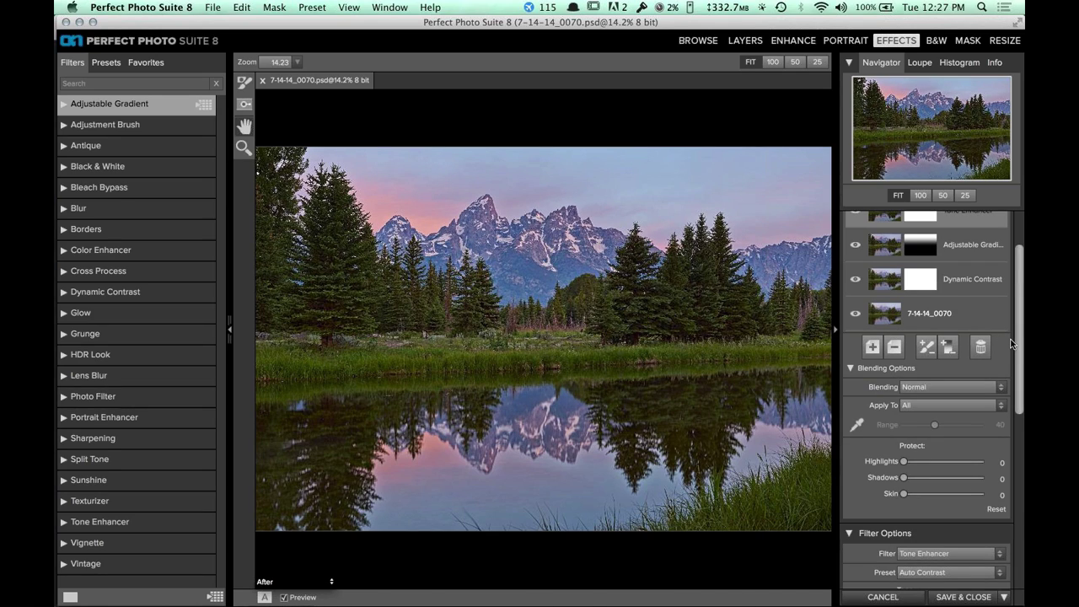
# Set the Tone Enhancer's shadows to 19 and its brightness to 1.
pyautogui.scroll(-10, 1012, 343)
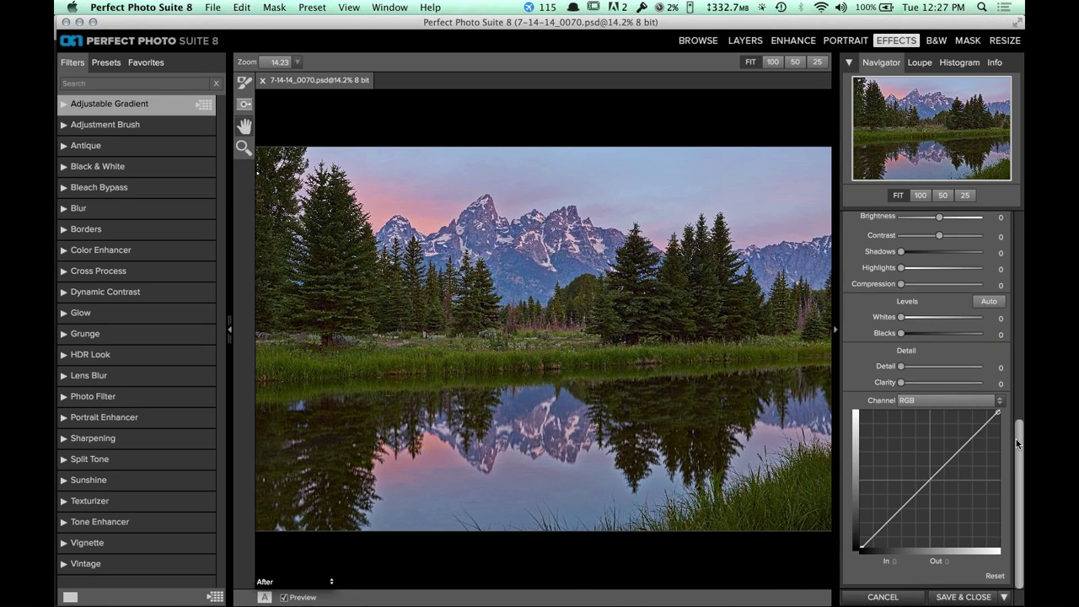
pyautogui.scroll(3, 1014, 430)
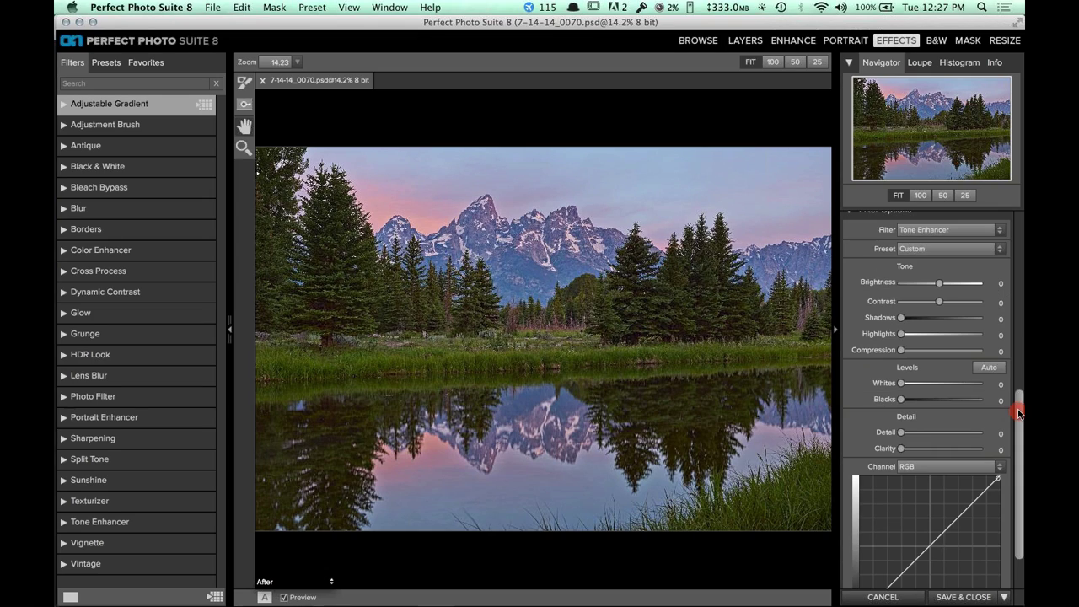
pyautogui.scroll(2, 945, 379)
pyautogui.moveTo(902, 363); pyautogui.dragTo(914, 364)
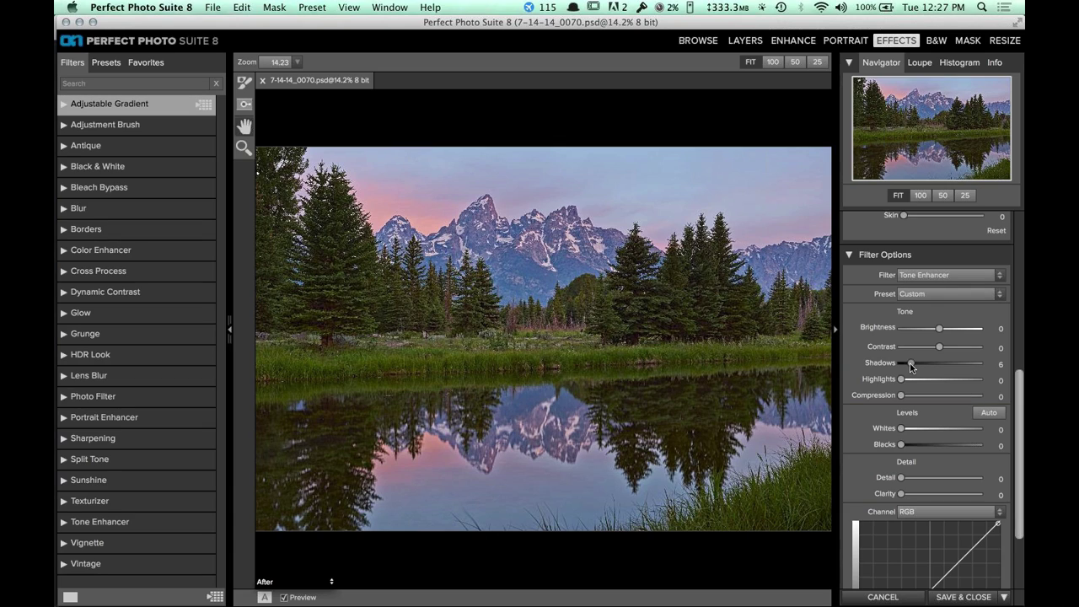
pyautogui.moveTo(911, 364); pyautogui.dragTo(991, 371)
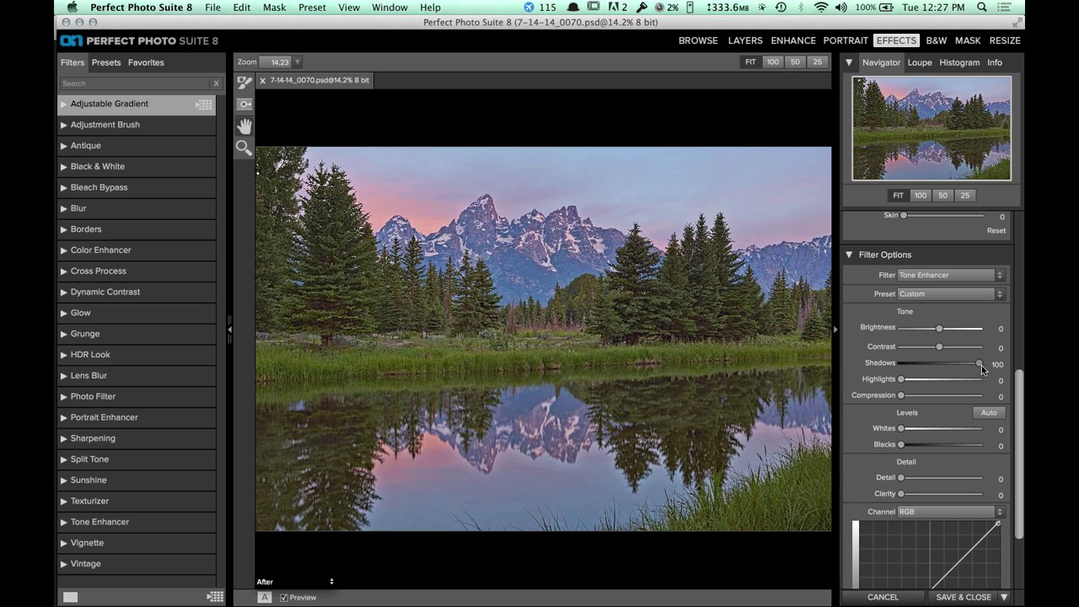
pyautogui.moveTo(982, 365); pyautogui.dragTo(927, 363)
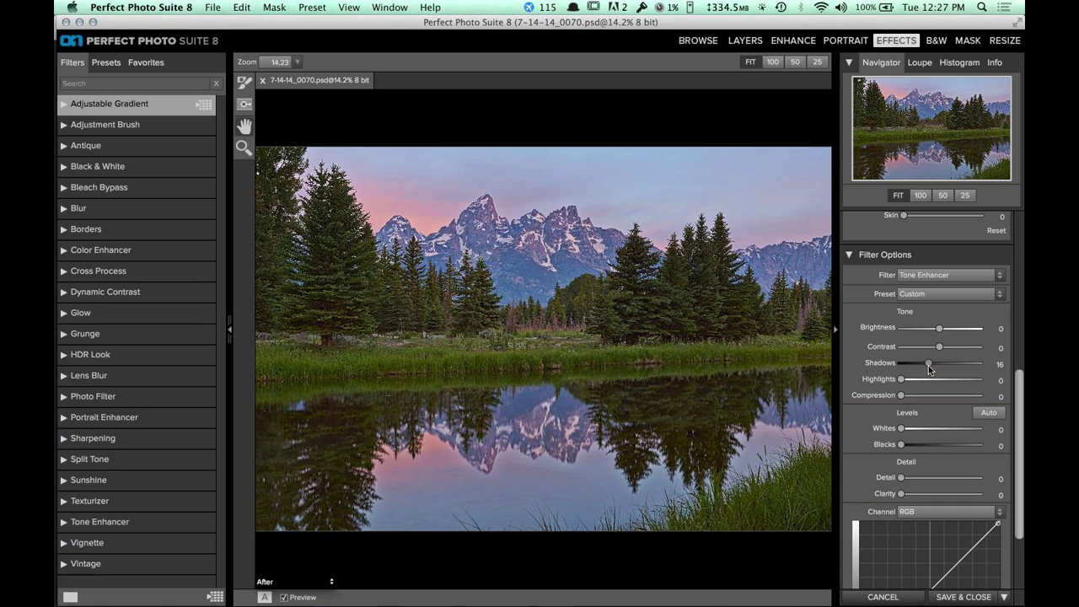
pyautogui.moveTo(927, 364); pyautogui.dragTo(931, 368)
pyautogui.moveTo(931, 368); pyautogui.dragTo(935, 367)
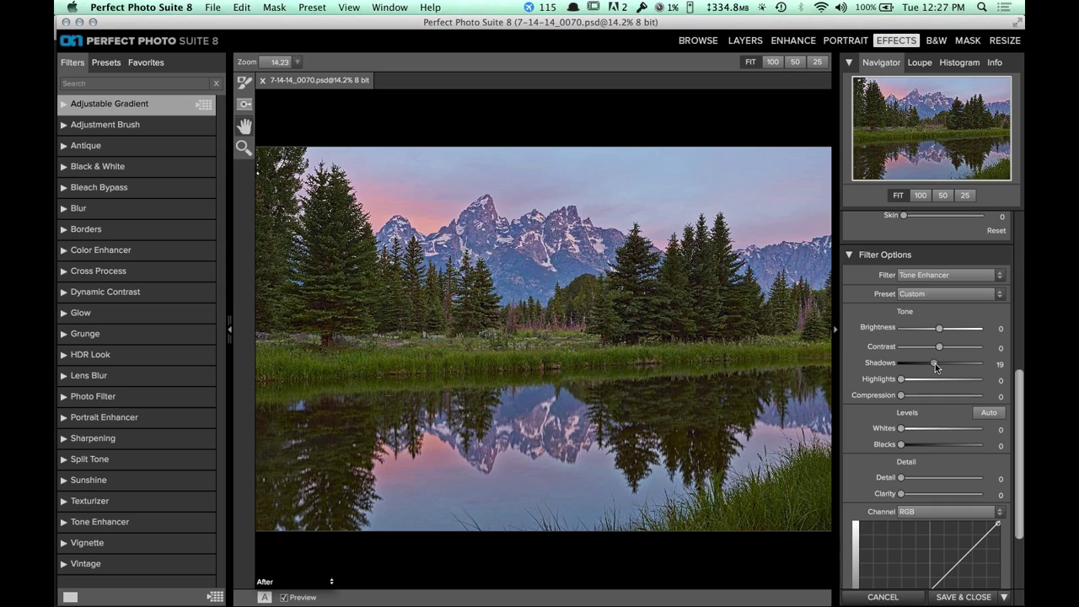
pyautogui.moveTo(936, 366); pyautogui.dragTo(943, 330)
pyautogui.moveTo(944, 331); pyautogui.dragTo(941, 332)
# Add a new filter layer on top of the stack and apply the Color Enhancer's Green Enhancer preset.
pyautogui.click(1021, 314)
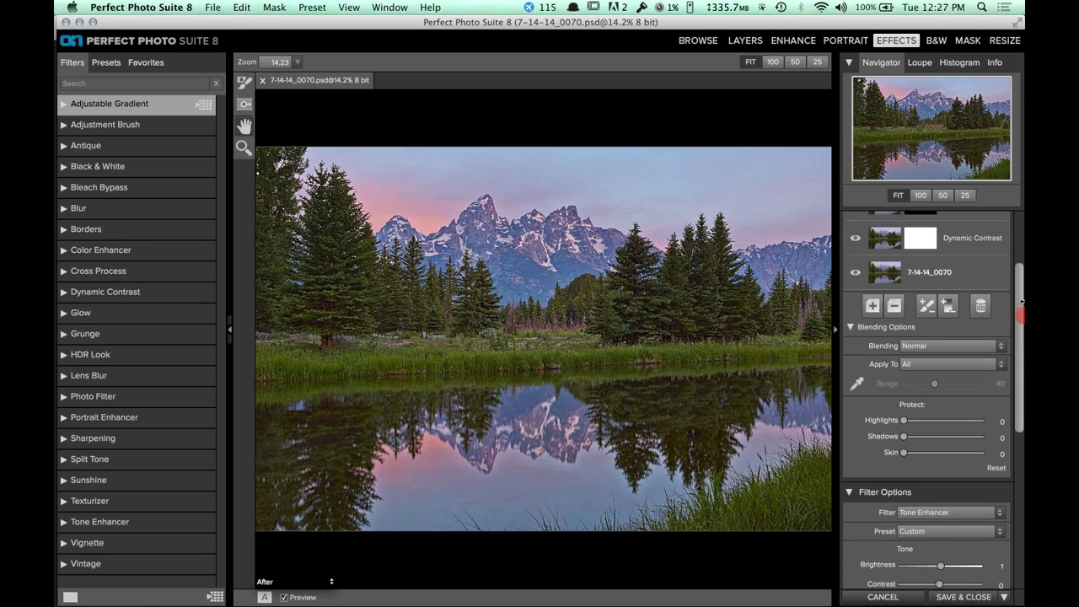
pyautogui.moveTo(1022, 301); pyautogui.dragTo(1022, 251)
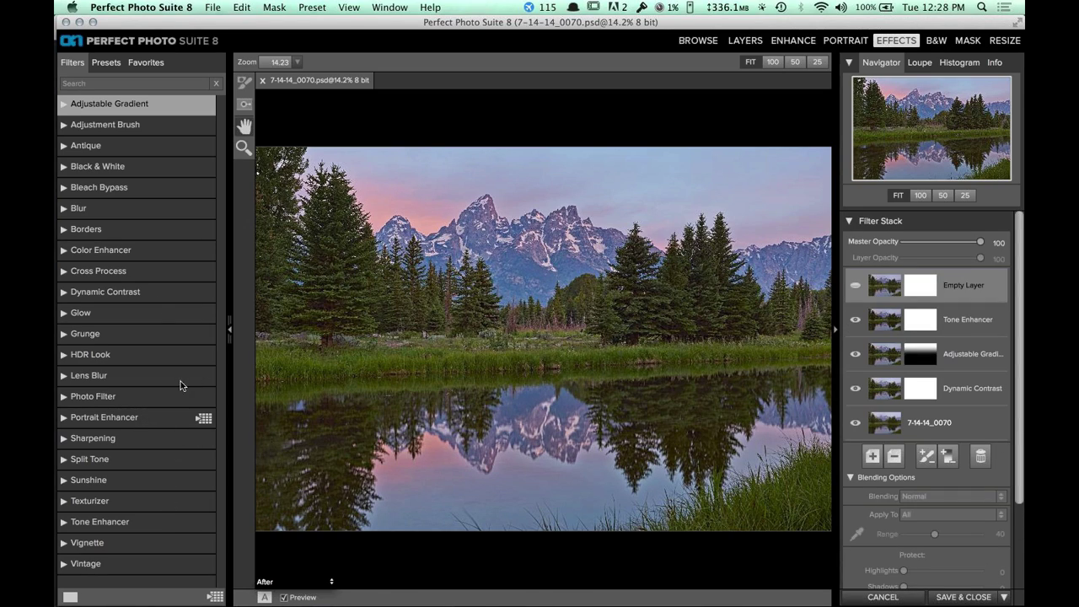
pyautogui.click(63, 396)
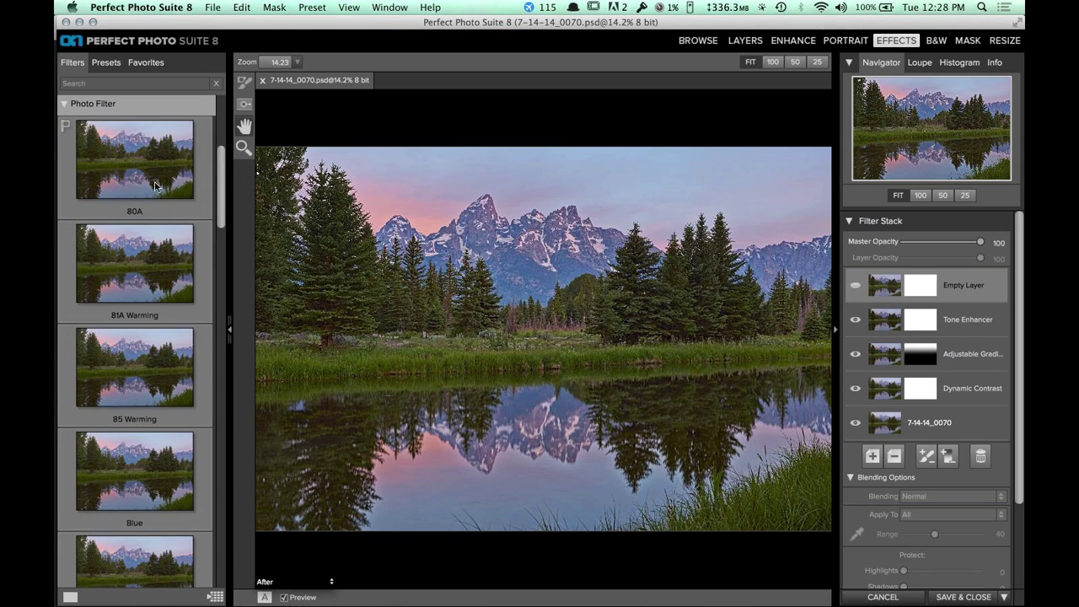
pyautogui.click(61, 104)
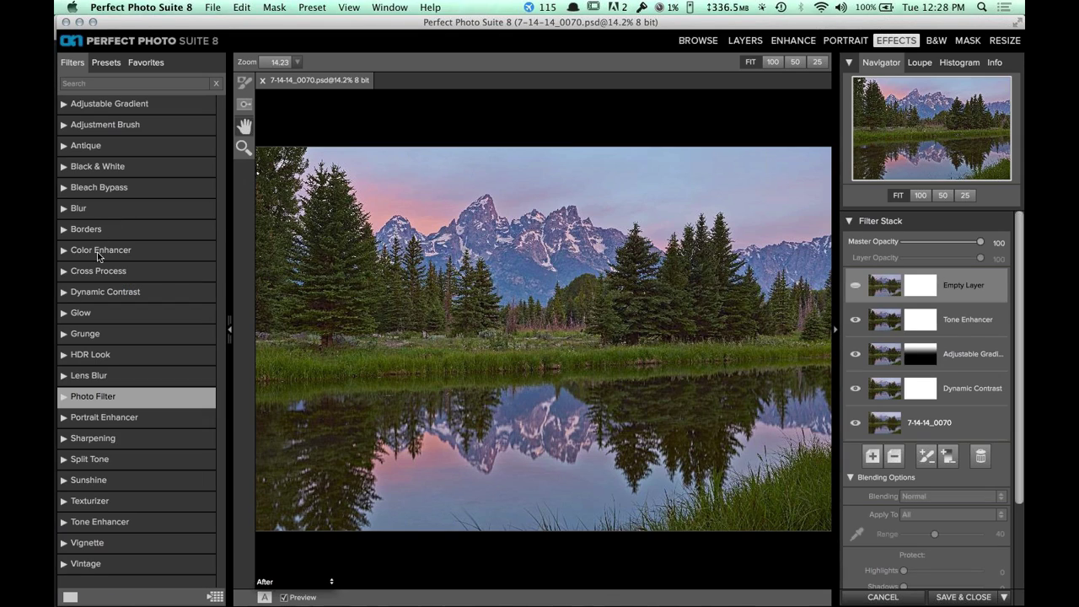
pyautogui.click(65, 250)
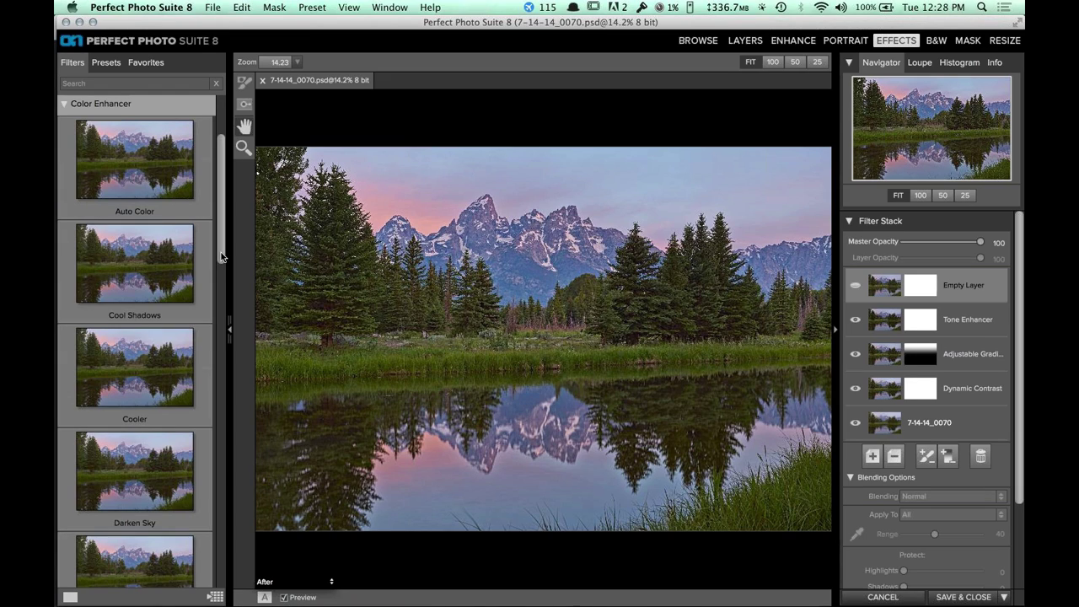
pyautogui.moveTo(221, 252); pyautogui.dragTo(218, 334)
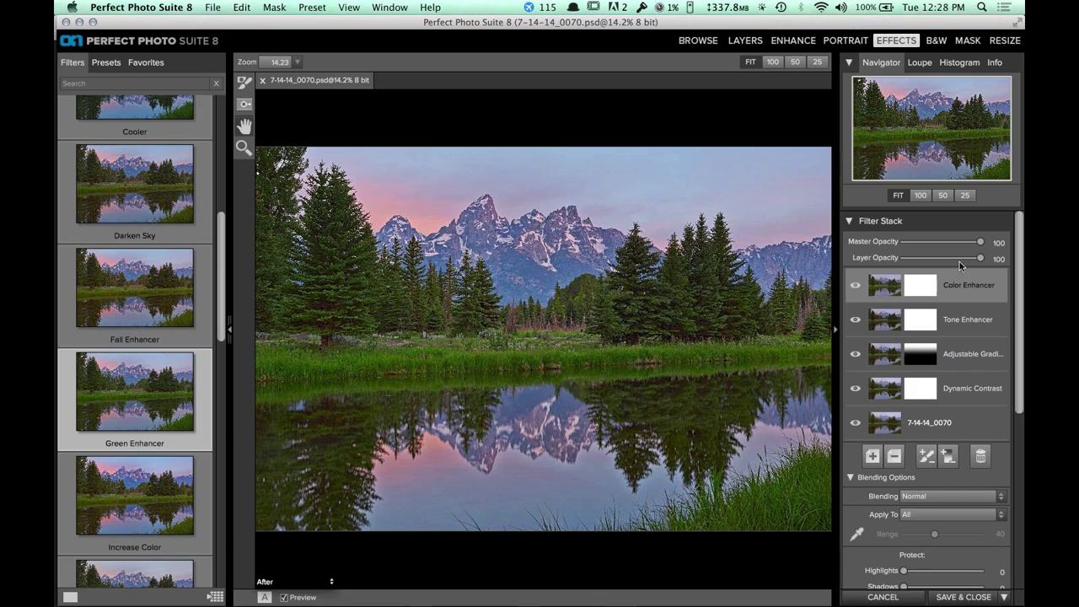
# Set the Green Enhancer layer's opacity to 73 and compare the photo with and without the layer.
pyautogui.moveTo(980, 258); pyautogui.dragTo(961, 260)
pyautogui.click(856, 285)
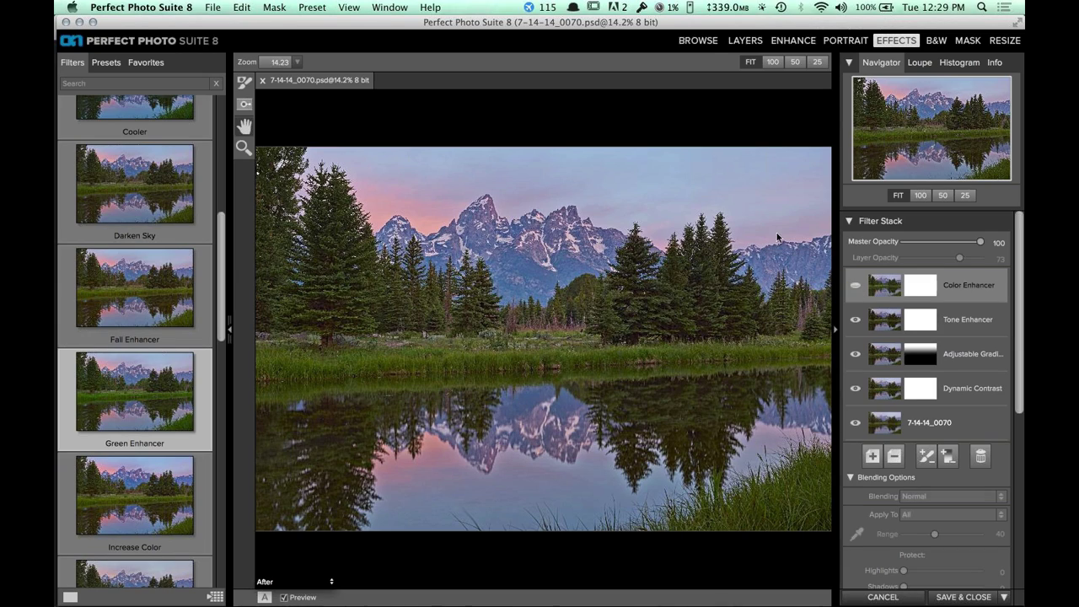
pyautogui.click(855, 285)
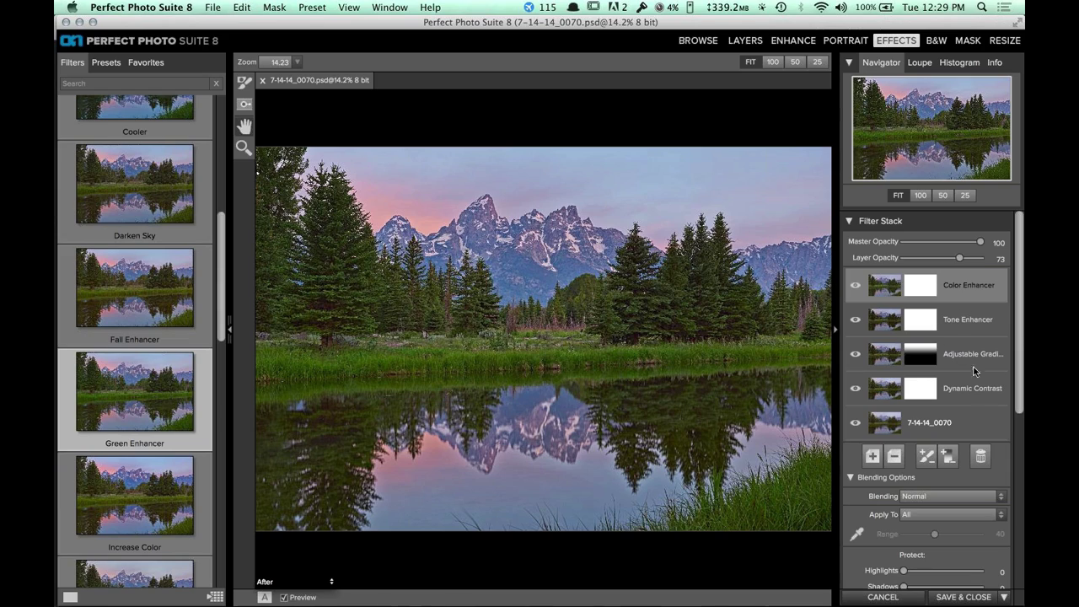
# Add another filter layer, set its filter to Color Enhancer and turn off the automatic color correction.
pyautogui.click(873, 455)
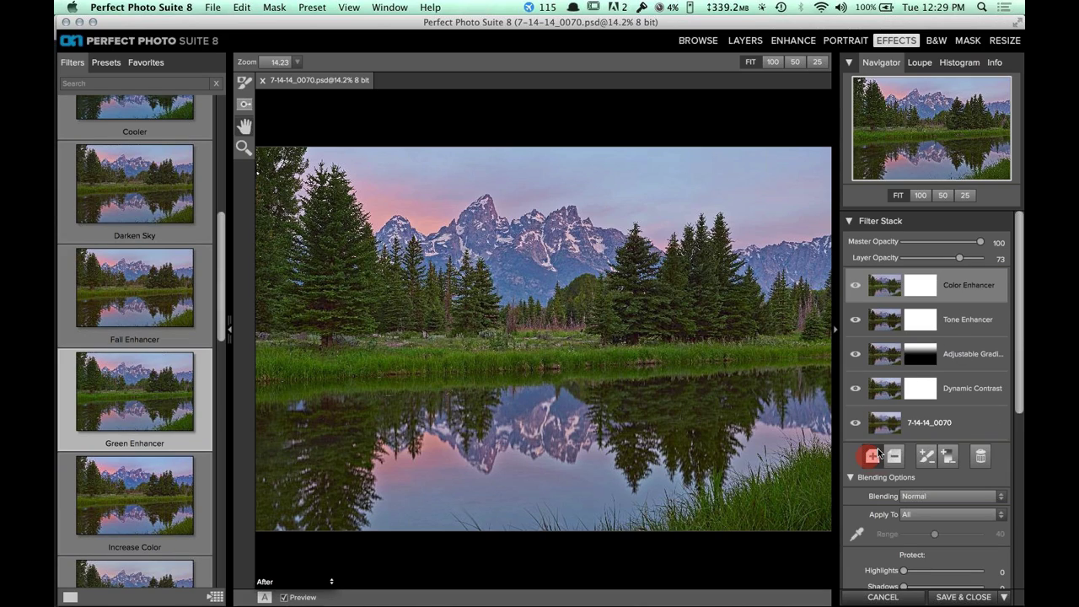
pyautogui.moveTo(1015, 406); pyautogui.dragTo(1011, 536)
pyautogui.click(949, 555)
pyautogui.click(949, 342)
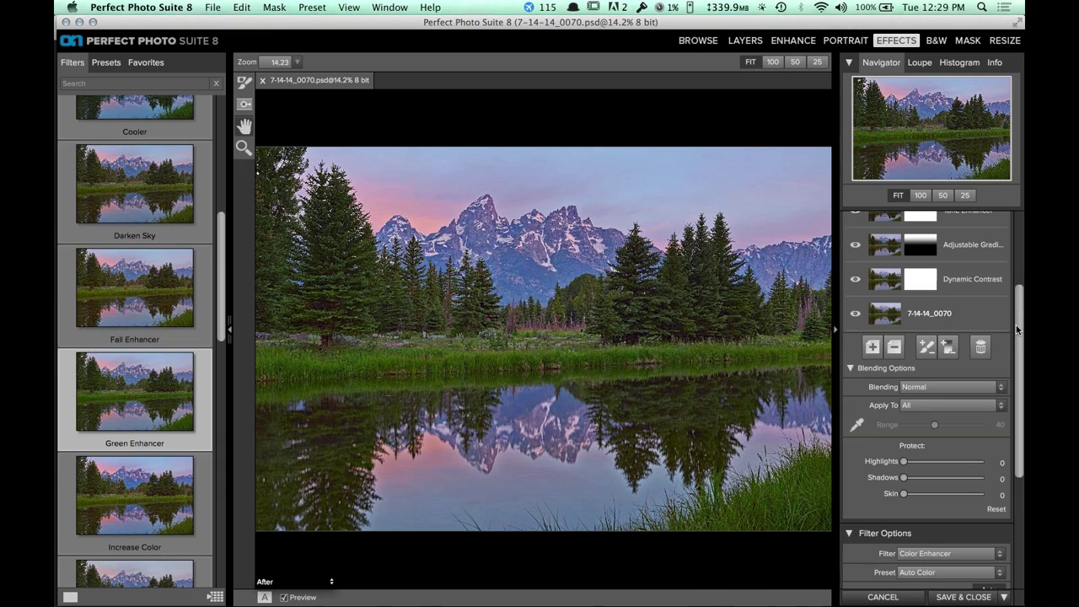
pyautogui.moveTo(1016, 325); pyautogui.dragTo(1016, 434)
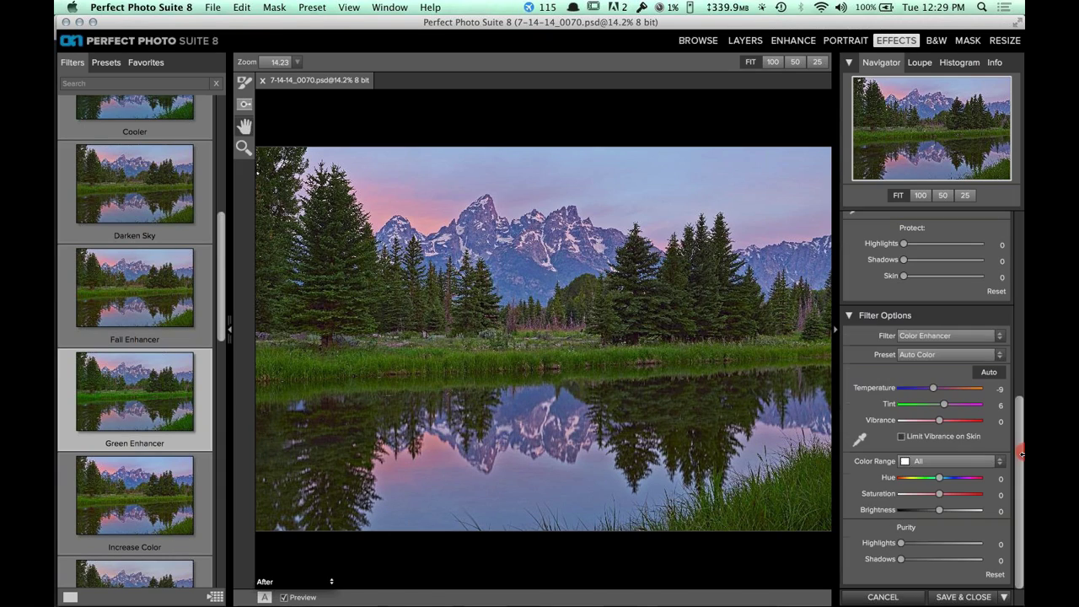
pyautogui.click(988, 371)
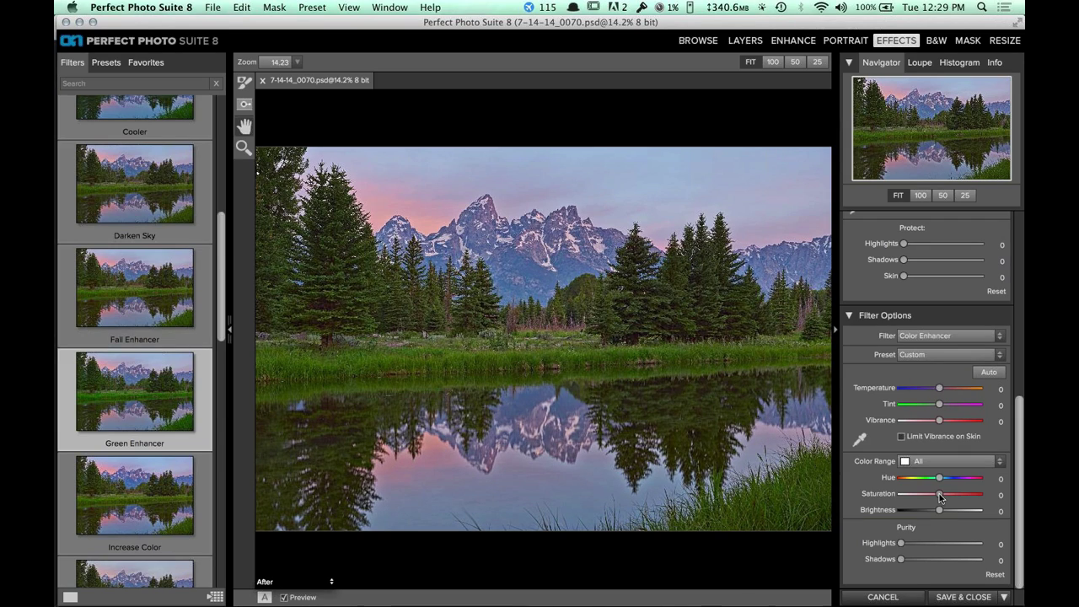
# Try stronger saturation across all colors in the new Color Enhancer layer, from 95 down to about 24.
pyautogui.moveTo(940, 498); pyautogui.dragTo(979, 498)
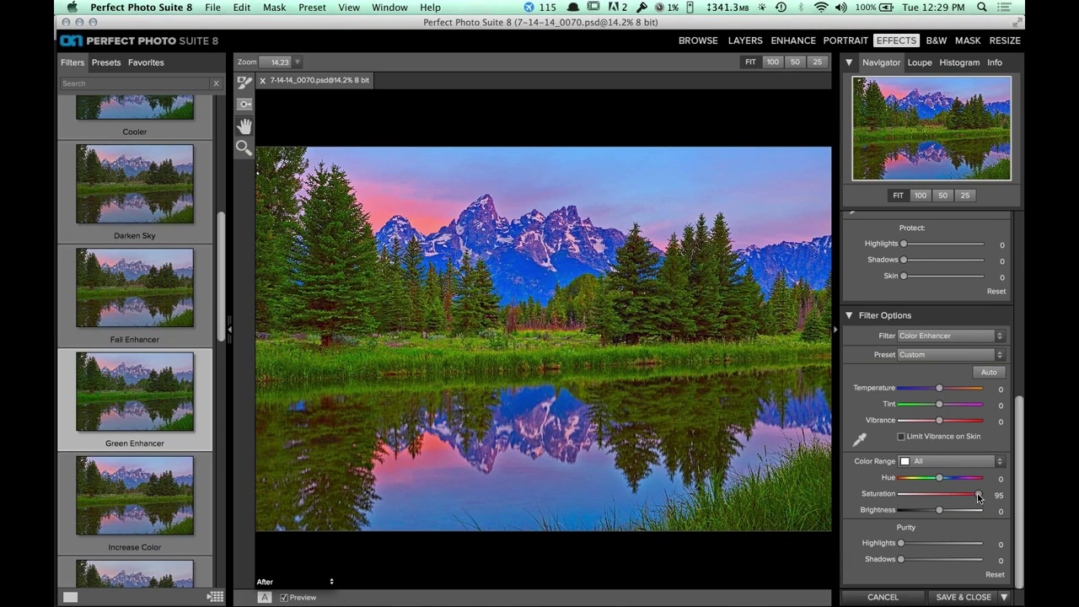
pyautogui.moveTo(979, 498); pyautogui.dragTo(956, 502)
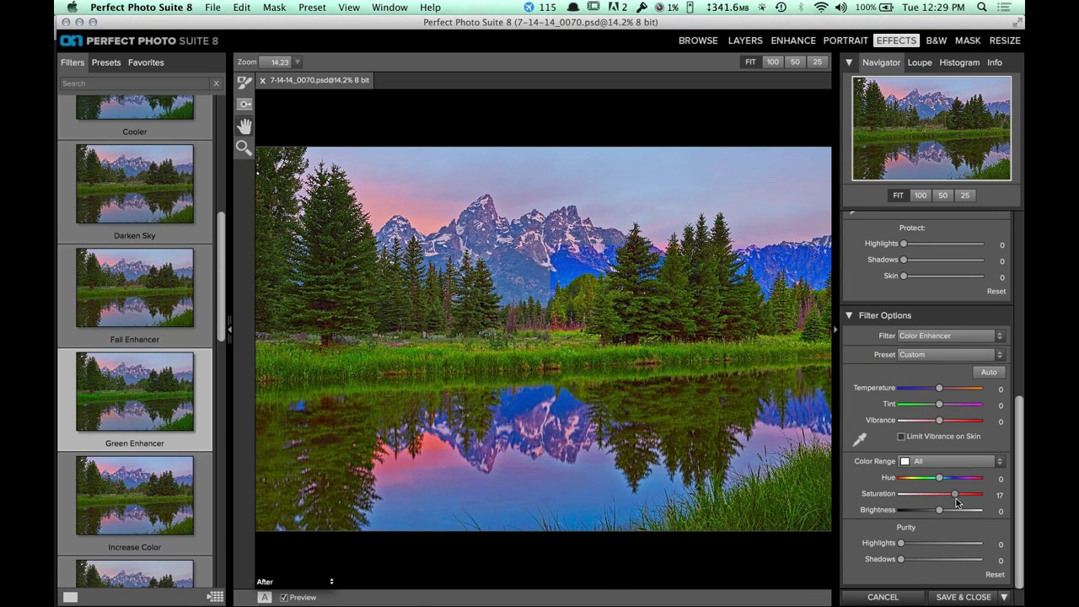
pyautogui.moveTo(956, 497); pyautogui.dragTo(960, 496)
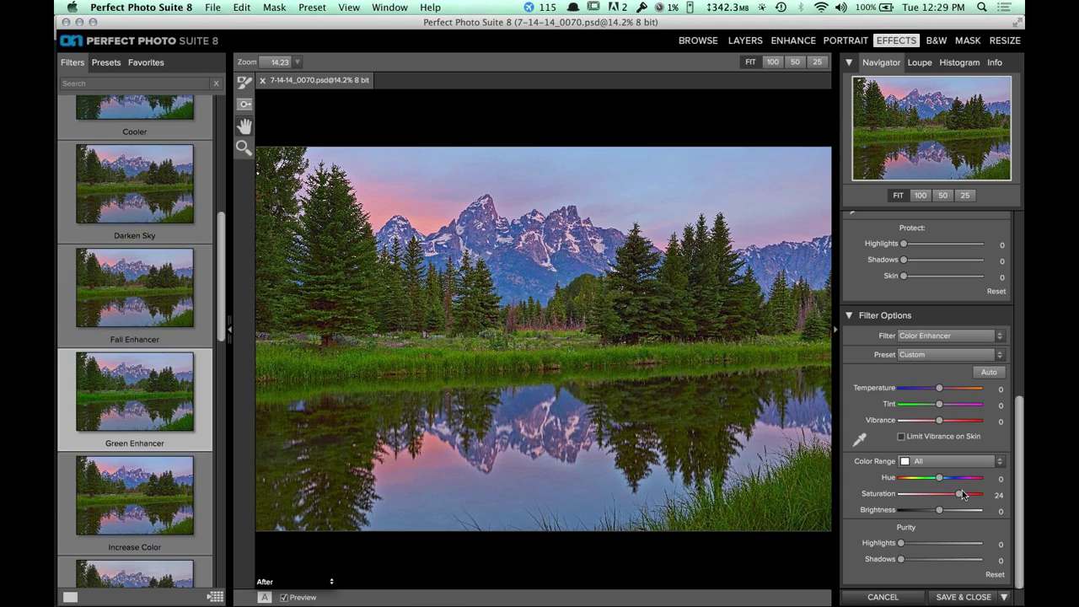
pyautogui.moveTo(959, 496); pyautogui.dragTo(964, 498)
# Choose the Blue color range in the Color Enhancer and reduce its saturation to -26.
pyautogui.click(956, 461)
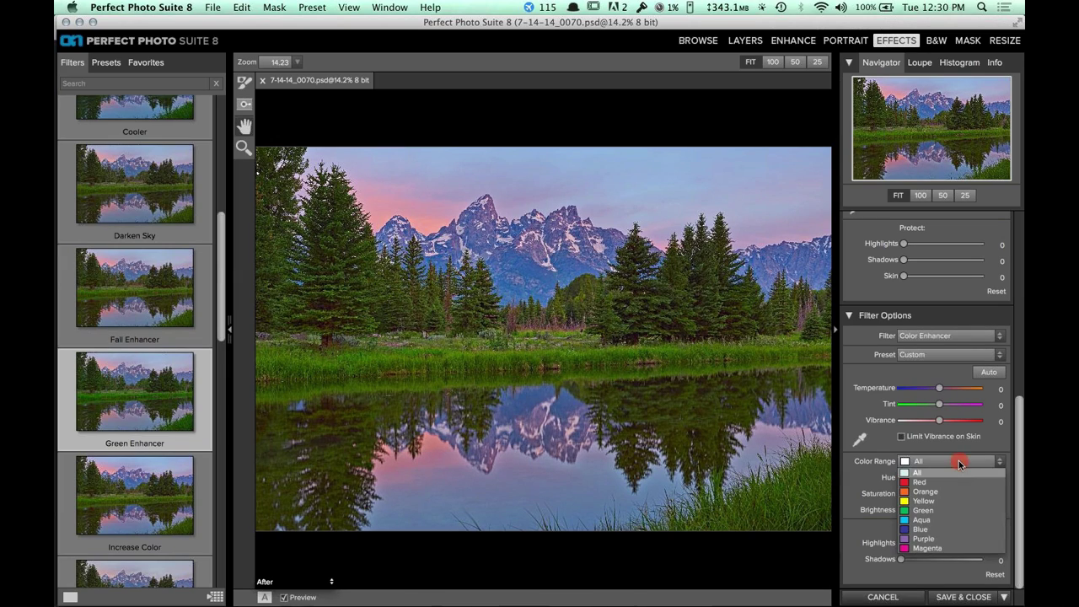
pyautogui.click(935, 533)
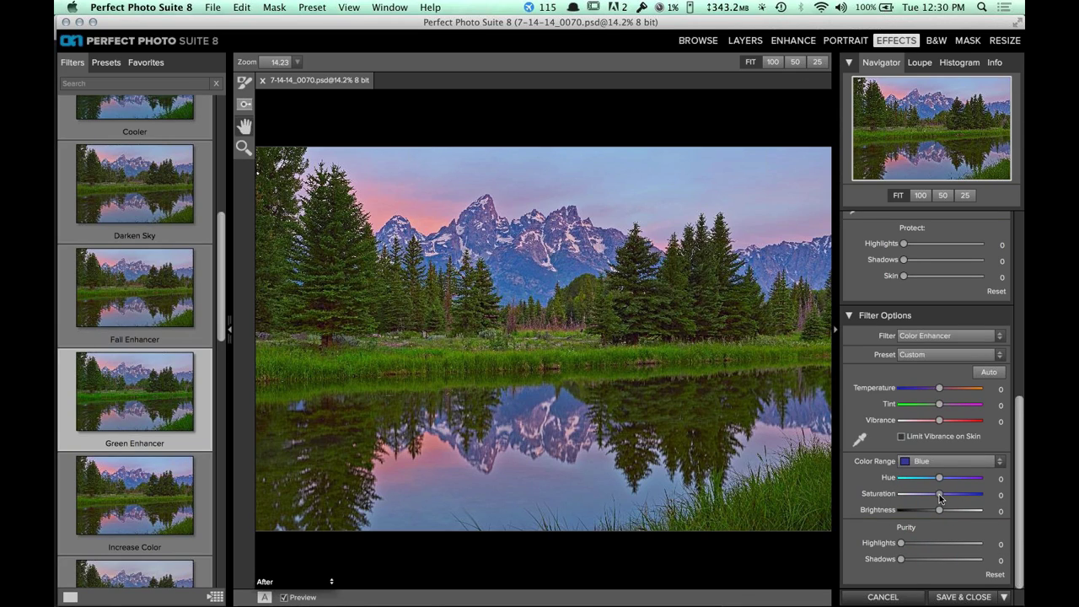
pyautogui.moveTo(941, 496); pyautogui.dragTo(991, 497)
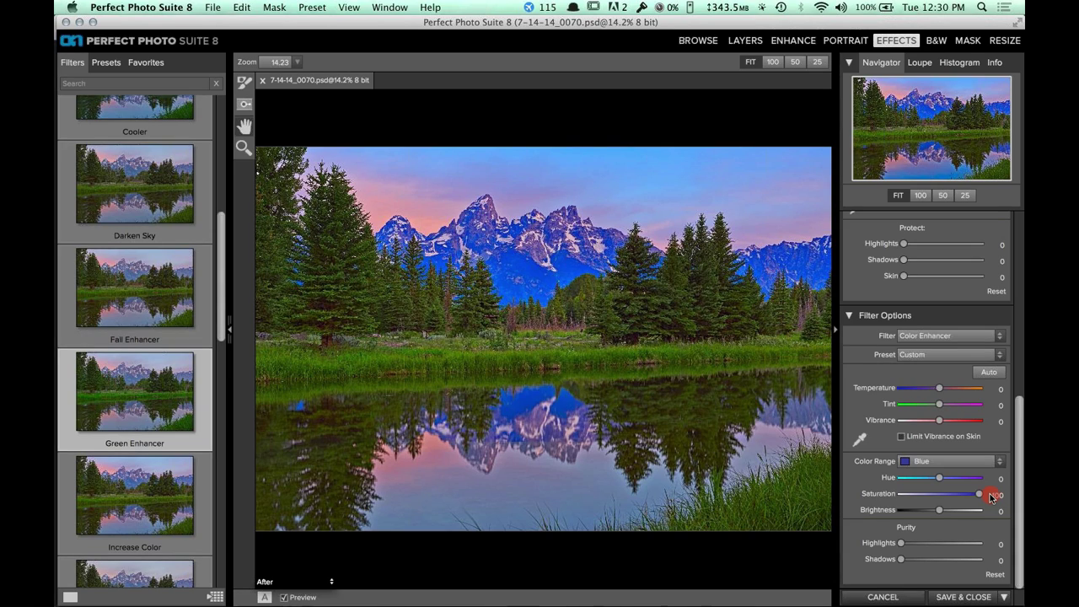
pyautogui.moveTo(980, 497); pyautogui.dragTo(922, 496)
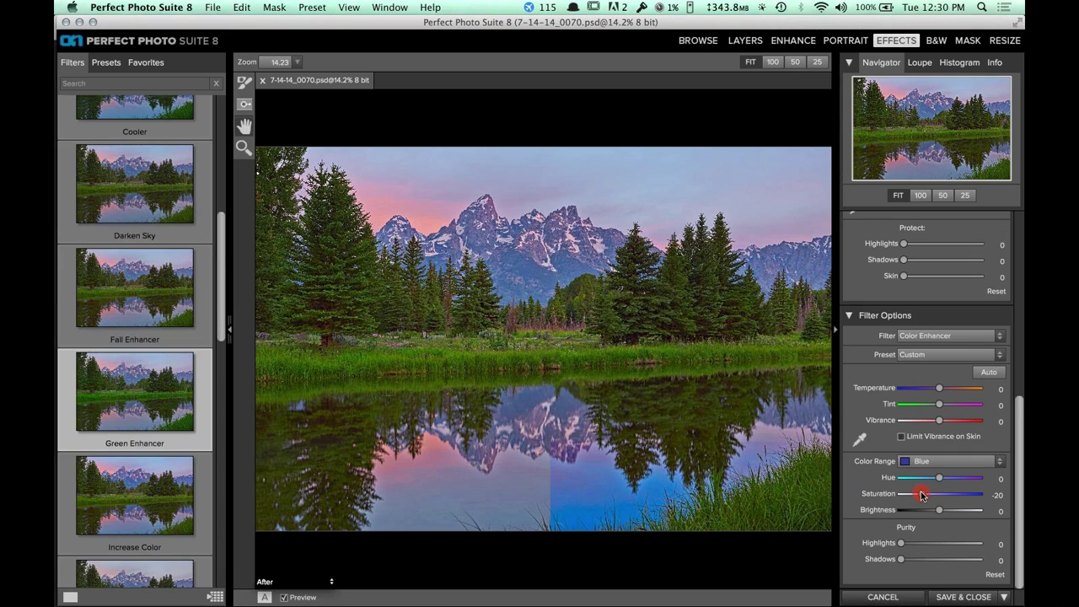
pyautogui.moveTo(922, 495); pyautogui.dragTo(924, 496)
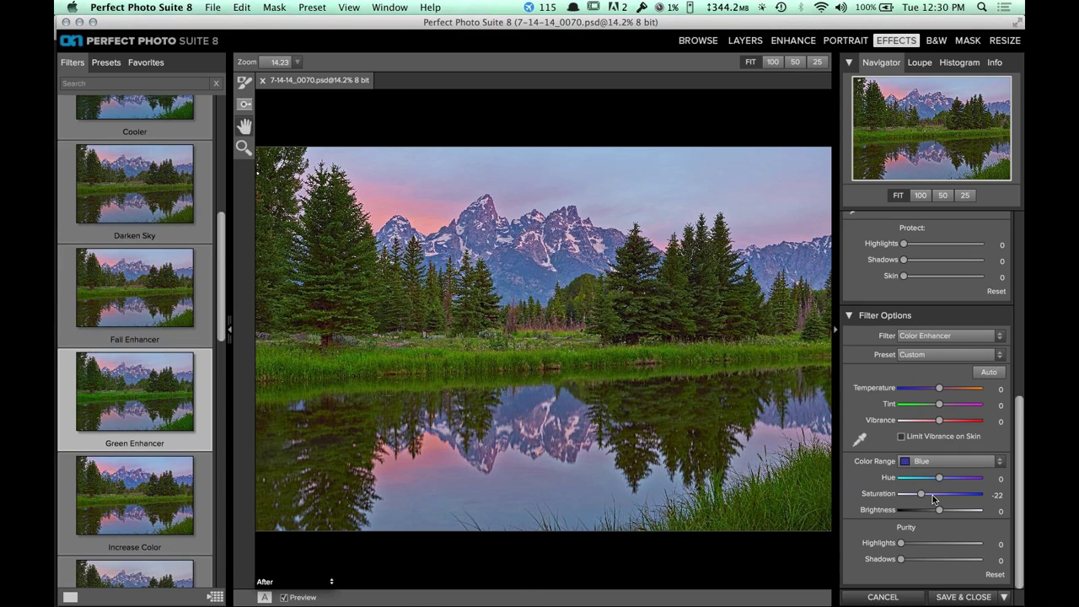
pyautogui.moveTo(932, 495); pyautogui.dragTo(937, 497)
pyautogui.moveTo(935, 494); pyautogui.dragTo(919, 495)
# Invert the top Color Enhancer layer's mask and paint the effect onto the mountains with a size 400 masking brush.
pyautogui.click(245, 83)
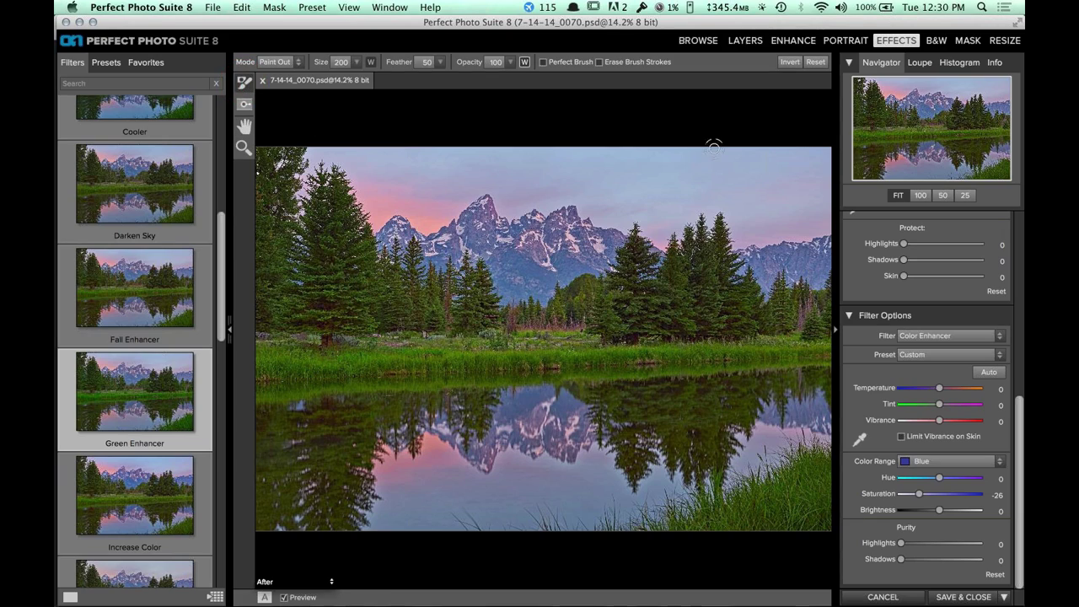
pyautogui.click(786, 61)
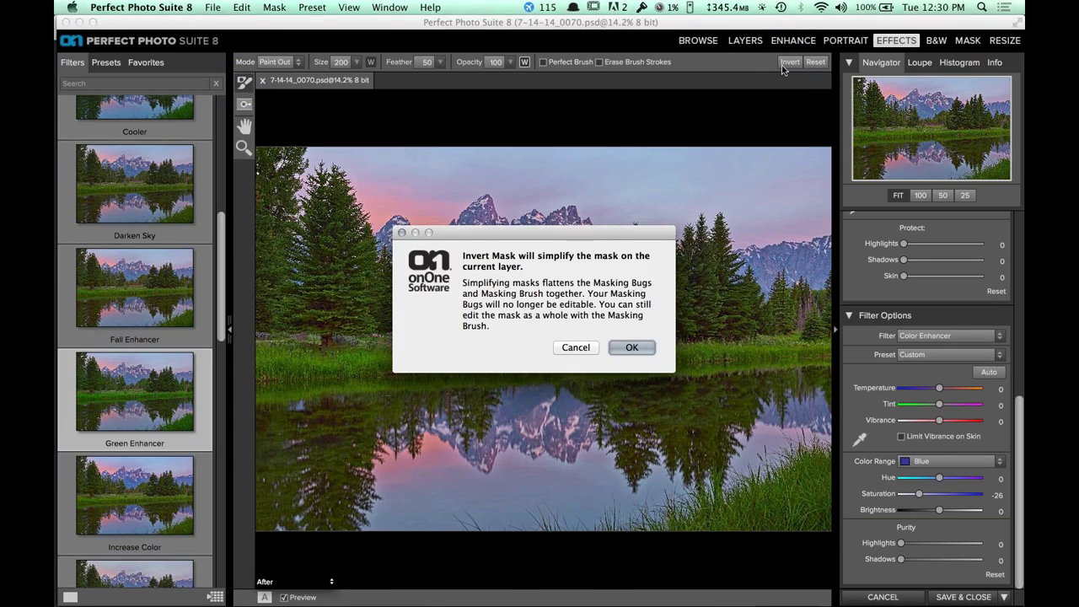
pyautogui.click(631, 347)
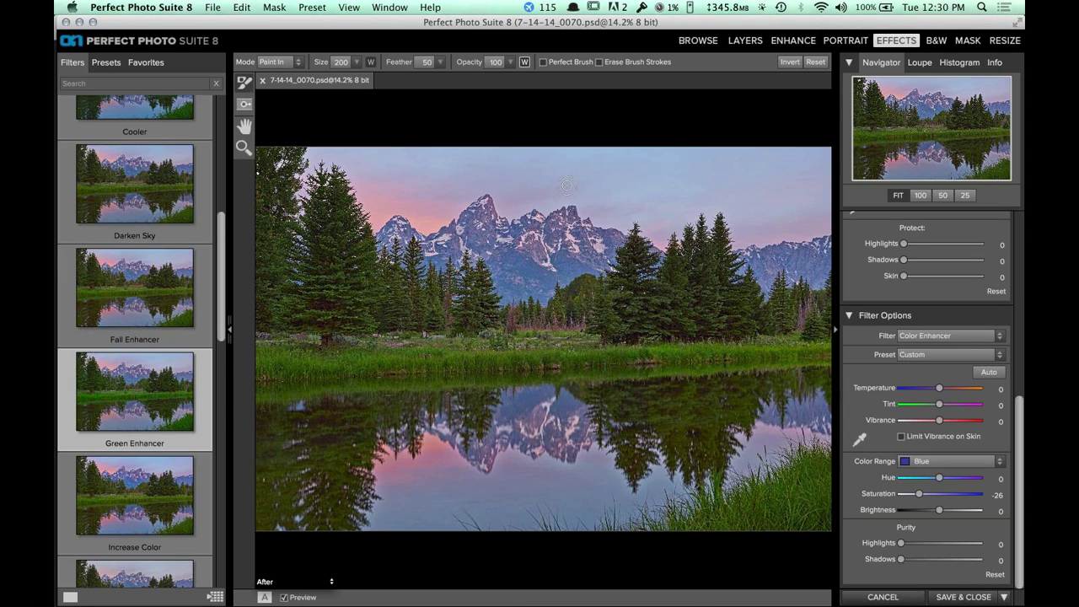
pyautogui.press(']')
pyautogui.press(']')
pyautogui.press(']')
pyautogui.press(']')
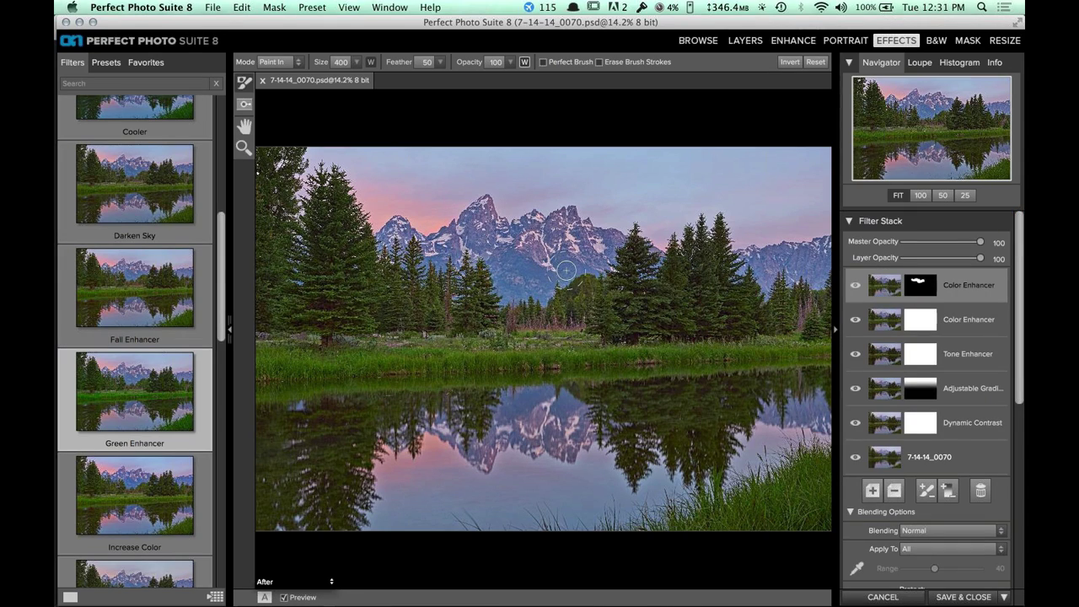
# Lower the blue saturation to -44 and paint the effect onto the remaining mountains and their reflection with Perfect Brush enabled.
pyautogui.moveTo(1017, 337); pyautogui.dragTo(1018, 519)
pyautogui.moveTo(918, 494); pyautogui.dragTo(911, 497)
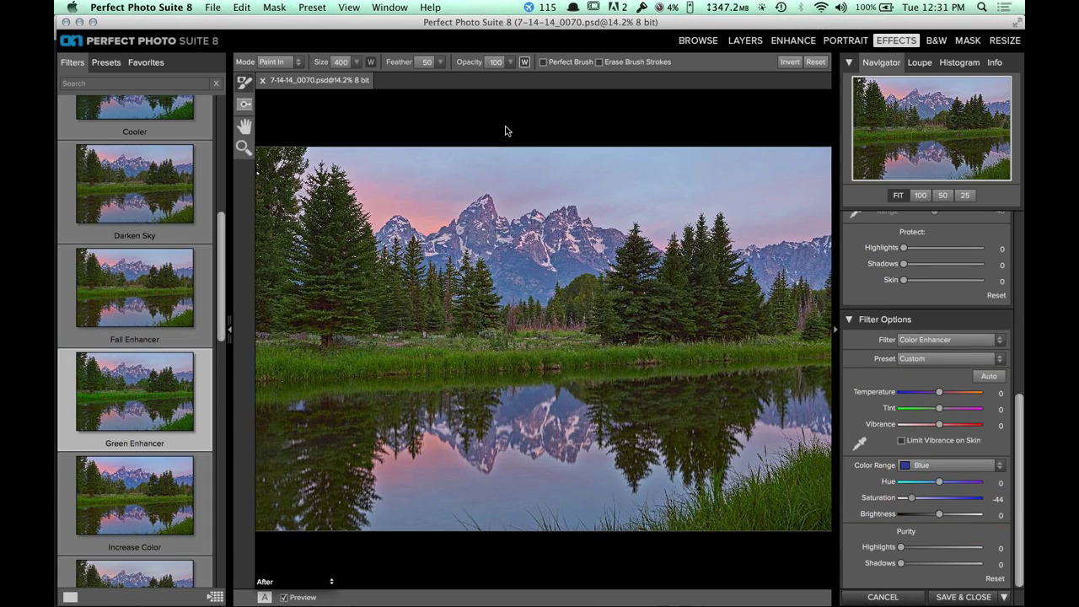
pyautogui.click(543, 62)
pyautogui.moveTo(522, 276)
pyautogui.mouseDown()
pyautogui.moveTo(571, 265)
pyautogui.moveTo(570, 249)
pyautogui.moveTo(566, 270)
pyautogui.moveTo(525, 281)
pyautogui.moveTo(539, 281)
pyautogui.moveTo(600, 243)
pyautogui.moveTo(610, 253)
pyautogui.moveTo(607, 243)
pyautogui.moveTo(583, 248)
pyautogui.moveTo(817, 265)
pyautogui.moveTo(761, 270)
pyautogui.moveTo(776, 256)
pyautogui.mouseUp()
pyautogui.moveTo(514, 440); pyautogui.dragTo(526, 401)
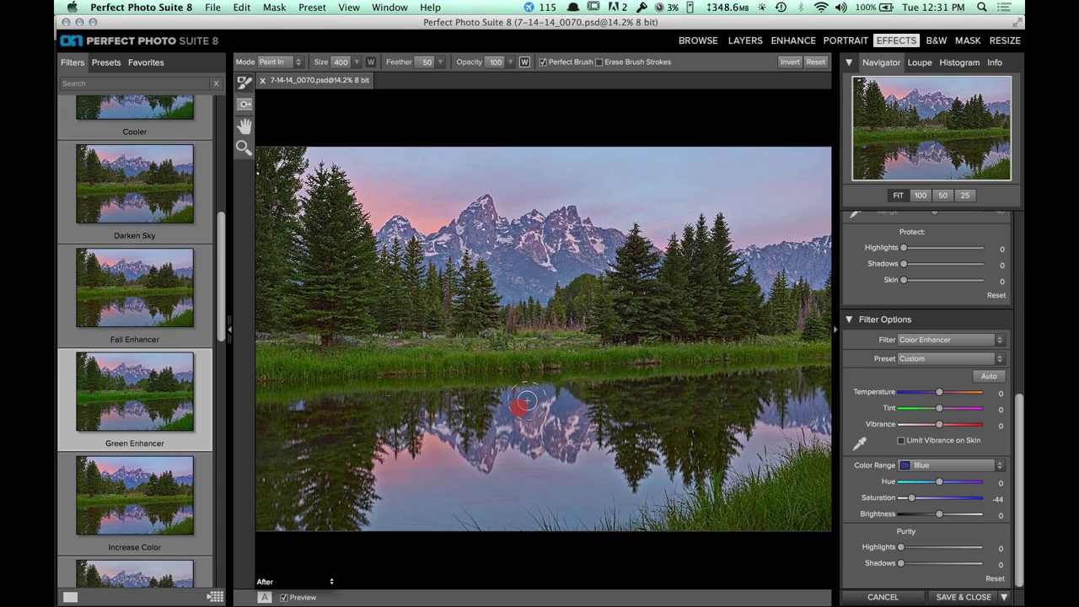
pyautogui.moveTo(526, 400); pyautogui.dragTo(526, 400)
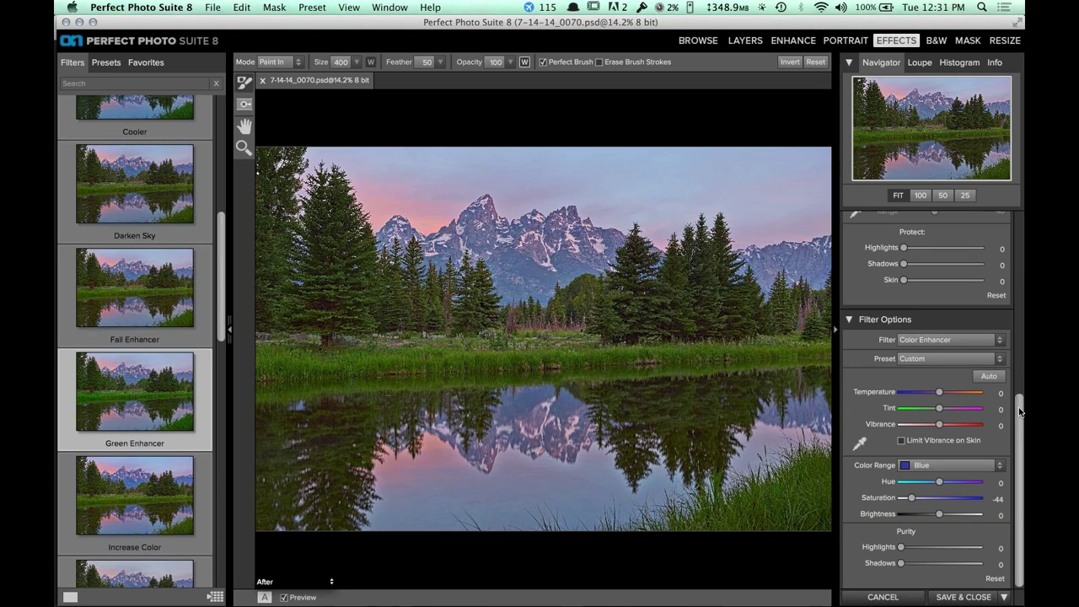
# Compare the photo with and without the masked Color Enhancer layer.
pyautogui.moveTo(1020, 358); pyautogui.dragTo(1021, 190)
pyautogui.click(855, 286)
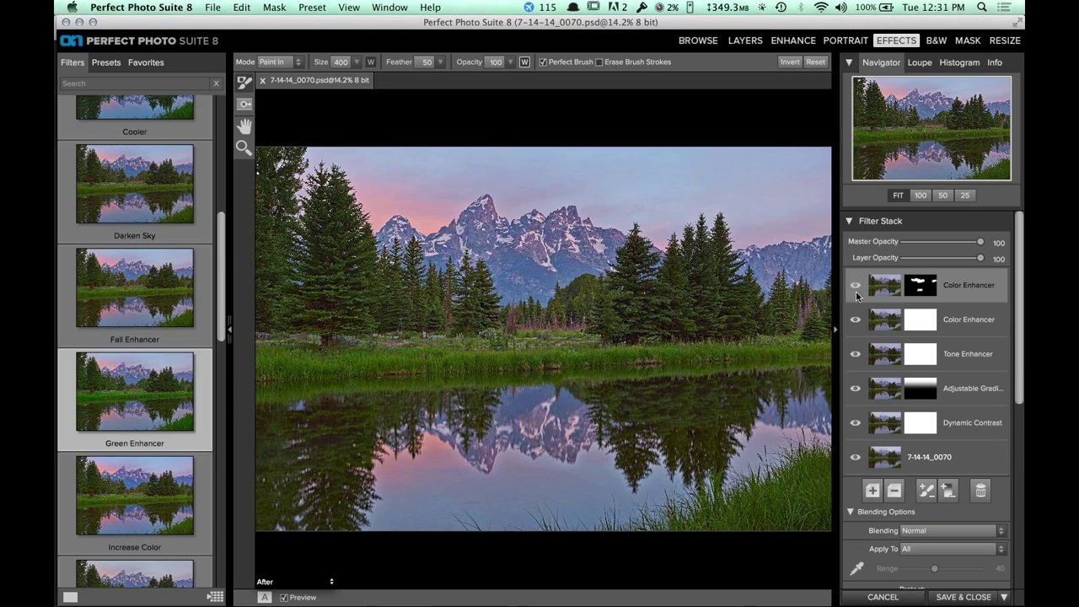
pyautogui.click(856, 287)
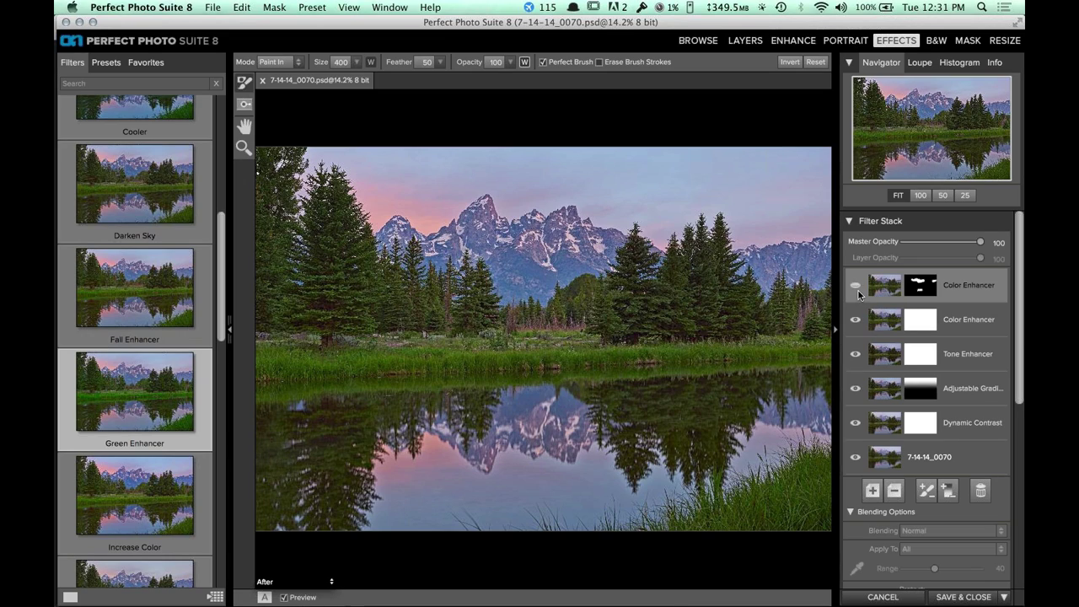
pyautogui.click(856, 287)
pyautogui.click(855, 287)
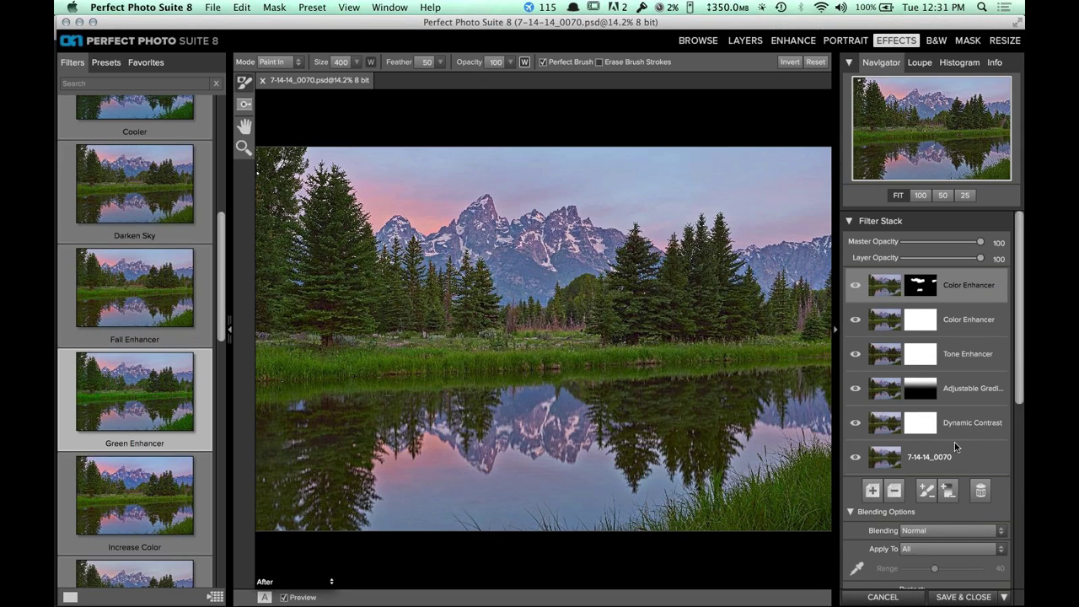
# Save the stacked effects to the photo and close it.
pyautogui.click(964, 596)
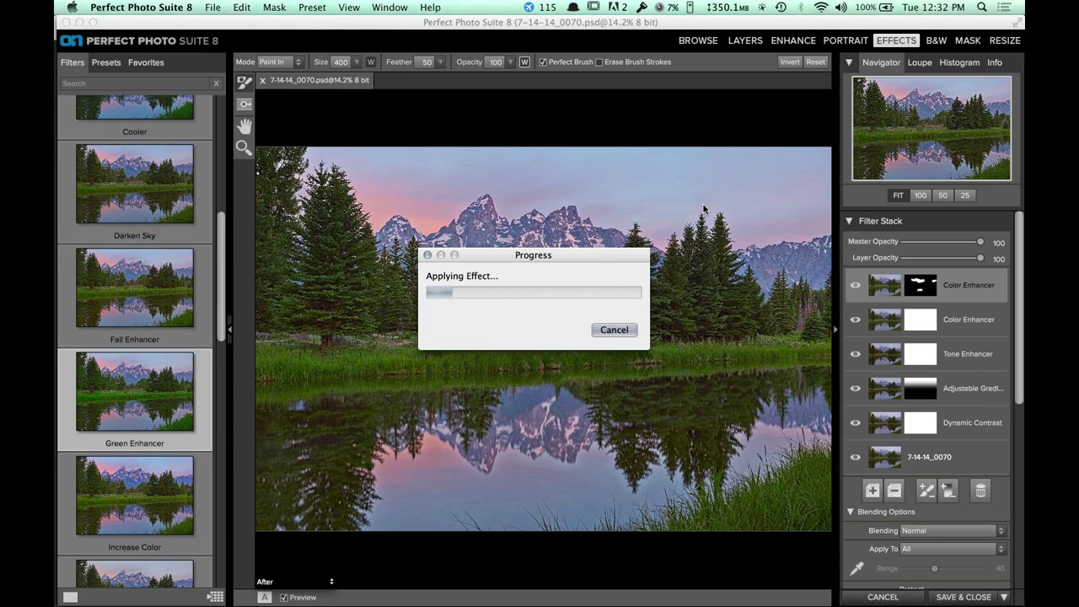
pyautogui.press('super+shift+Tab')
pyautogui.press('super+Tab')
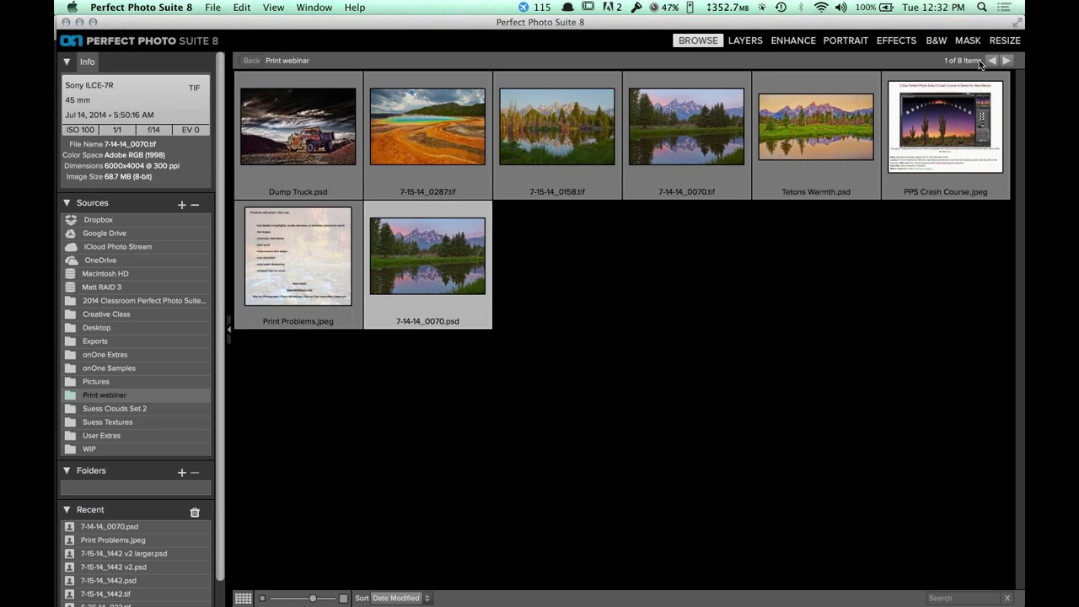
# Open an 8-bit Photoshop copy of 7-14-14_0070.psd for resizing in Adobe RGB (1998) at 300 pixels/inch and collapse the presets area.
pyautogui.click(1001, 42)
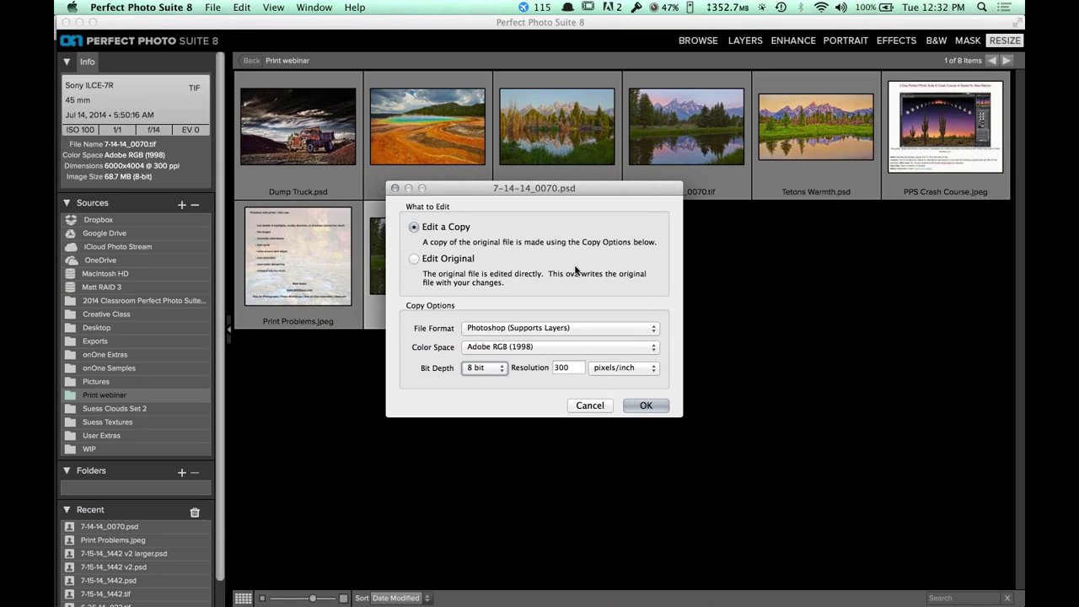
pyautogui.click(540, 348)
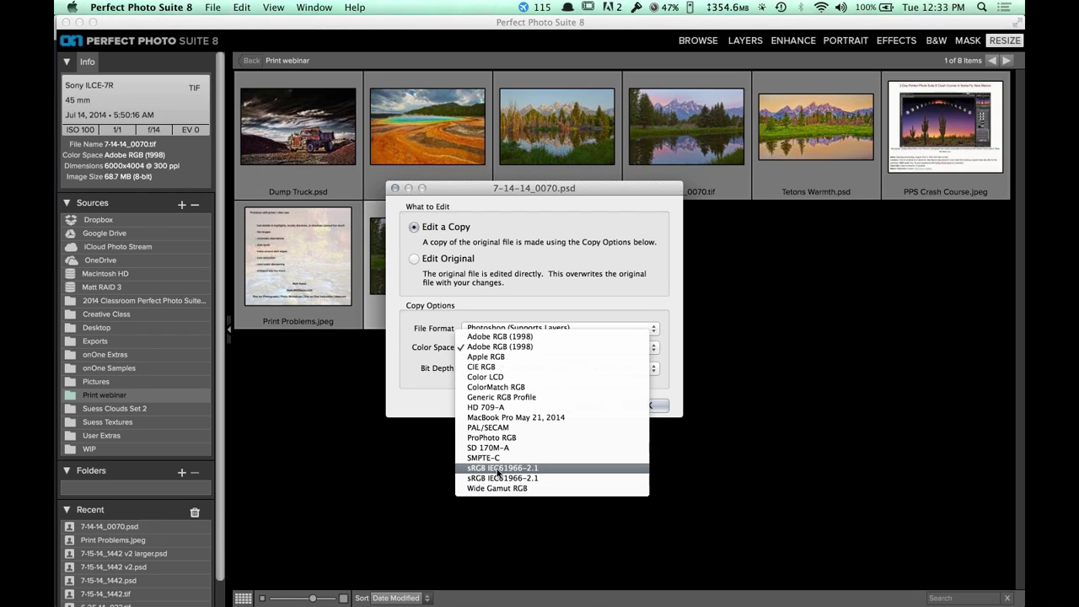
pyautogui.click(580, 236)
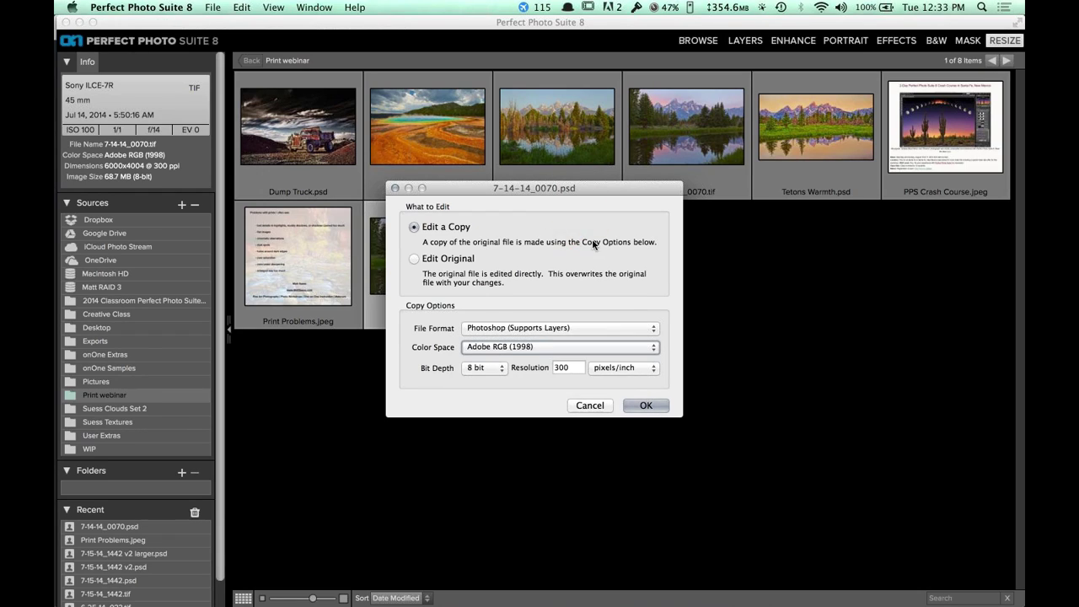
pyautogui.click(654, 406)
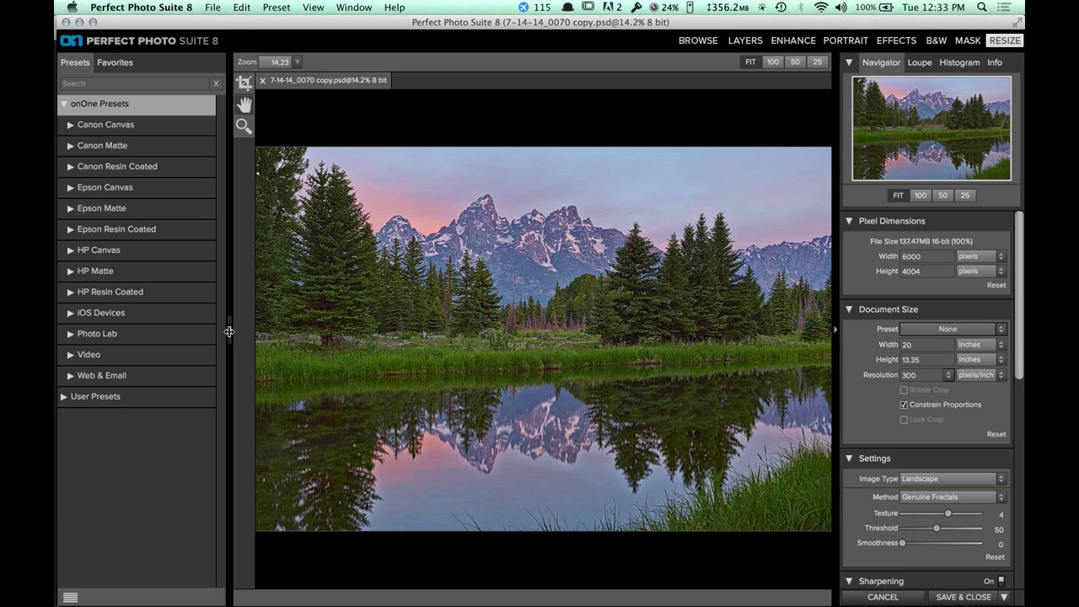
pyautogui.moveTo(227, 332); pyautogui.dragTo(65, 328)
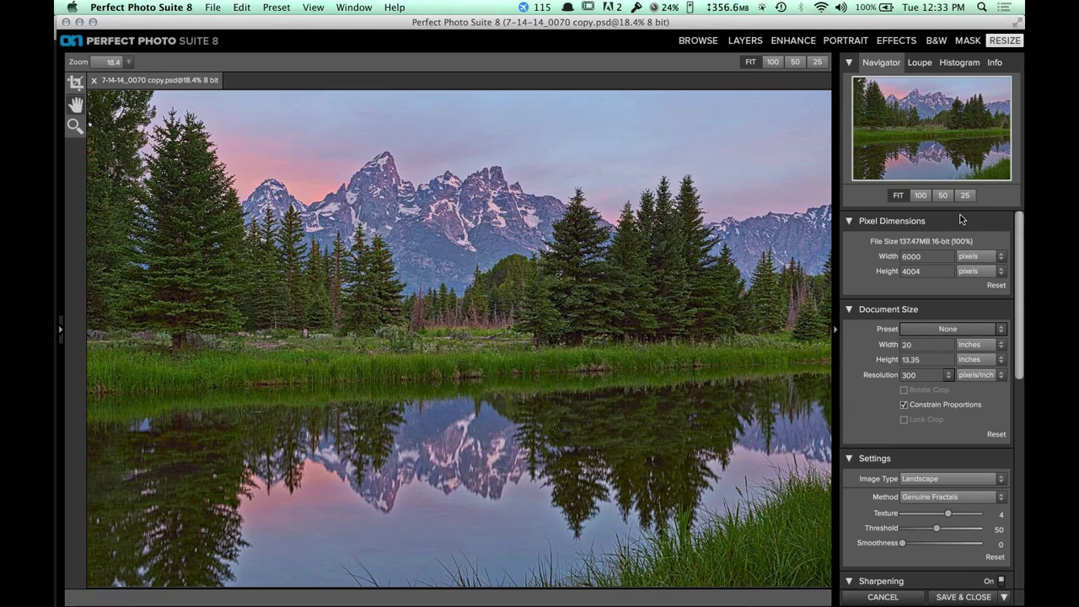
# Set the document width to 30 inches with proportions constrained and inspect the mountain peaks at 50% magnification.
pyautogui.doubleClick(926, 256)
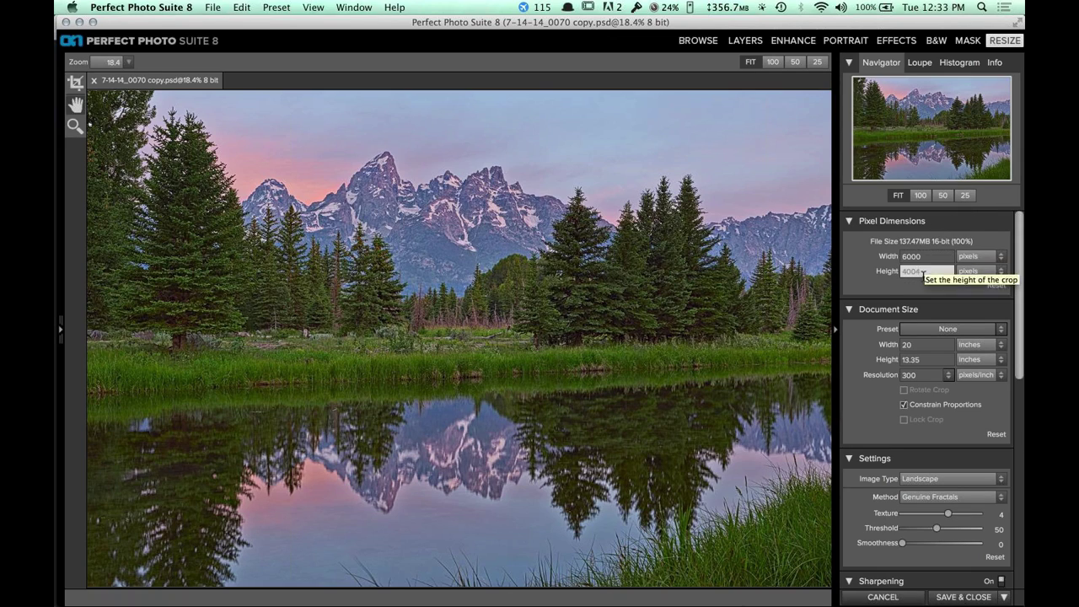
pyautogui.click(930, 357)
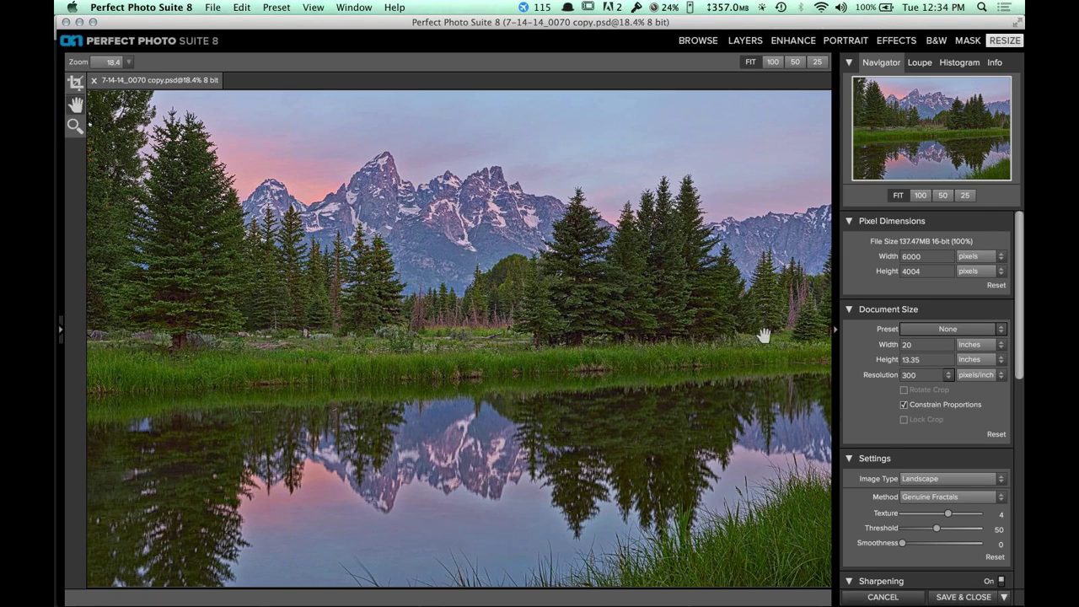
pyautogui.click(892, 344)
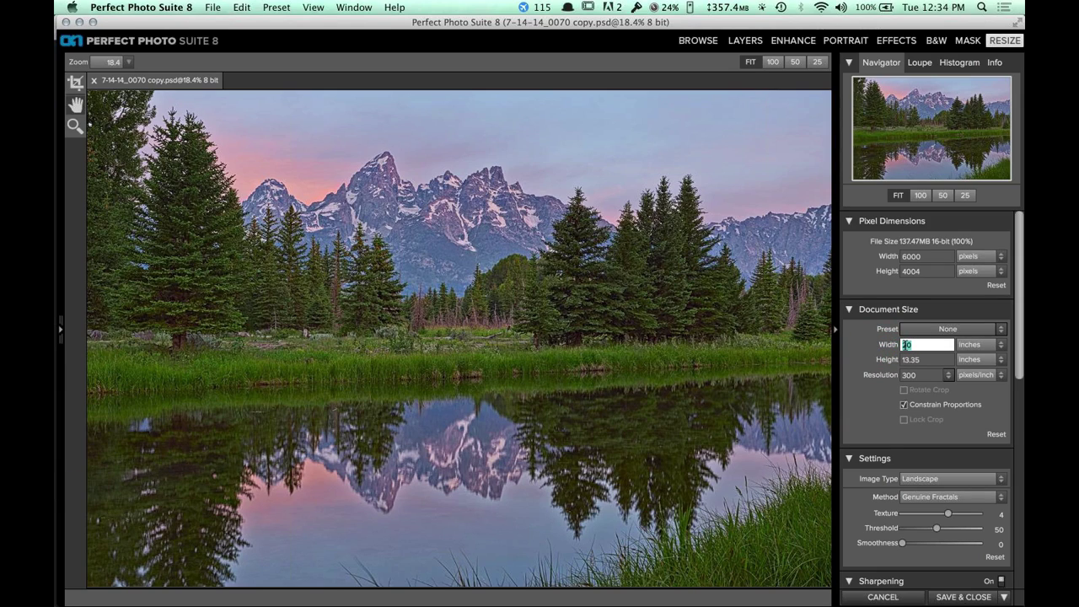
pyautogui.write('3')
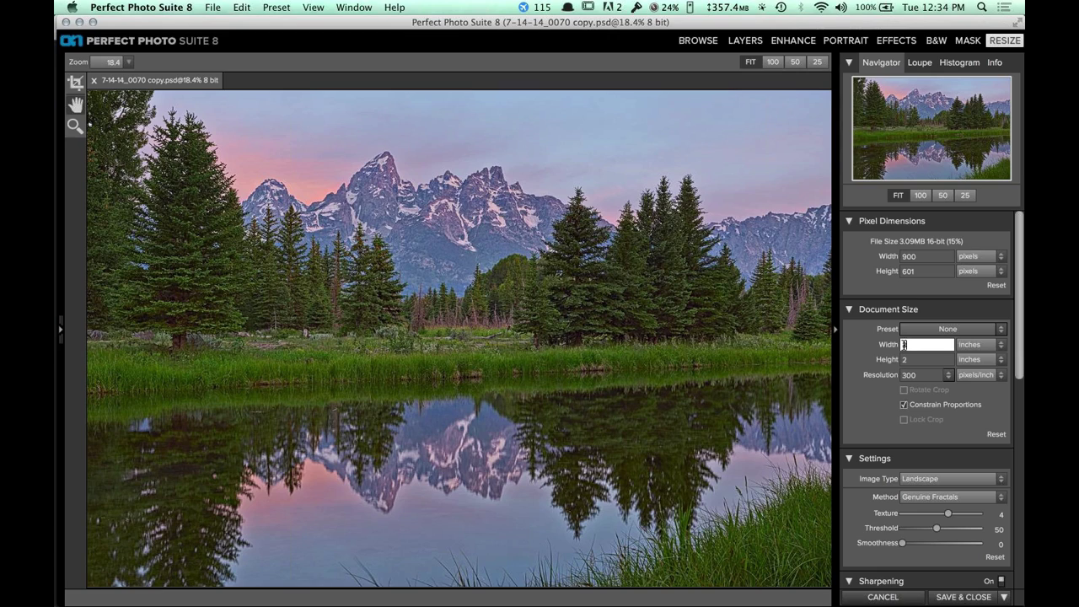
pyautogui.write('0')
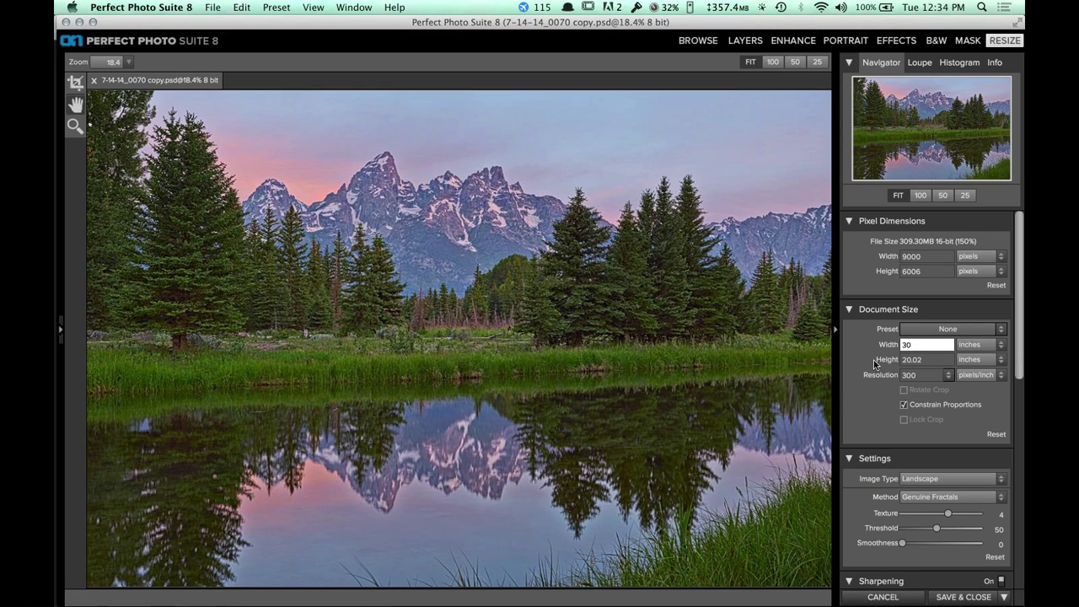
pyautogui.press('Tab')
pyautogui.click(941, 195)
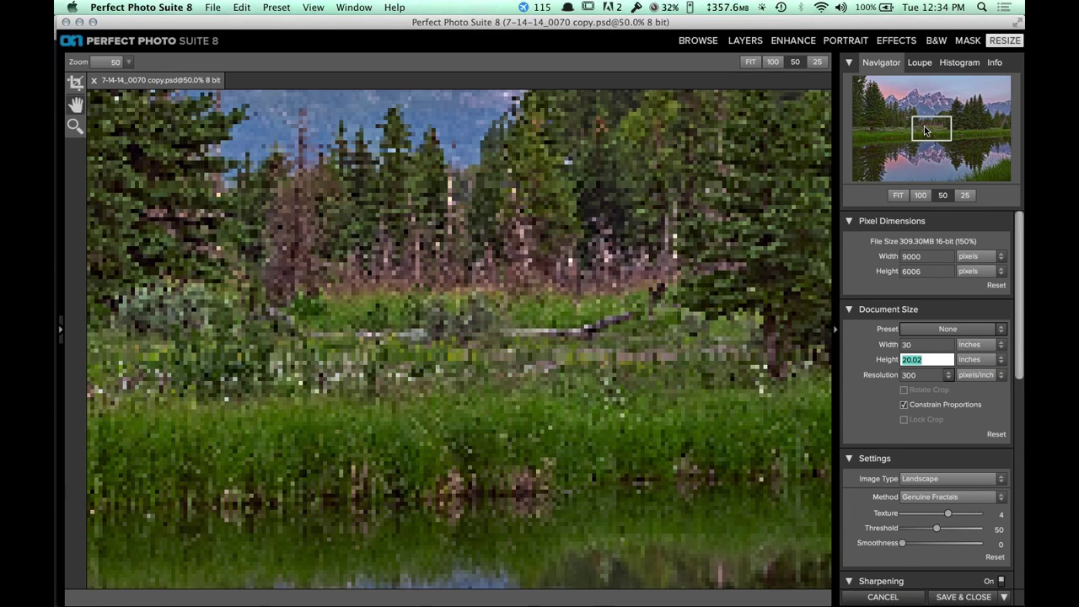
pyautogui.moveTo(924, 125); pyautogui.dragTo(923, 117)
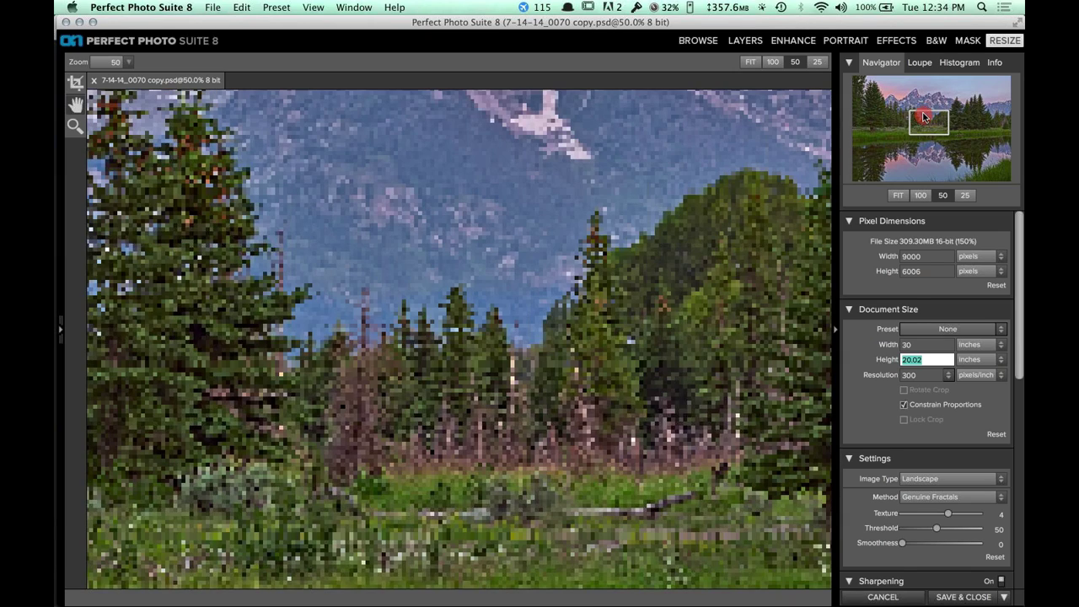
pyautogui.moveTo(924, 117); pyautogui.dragTo(923, 95)
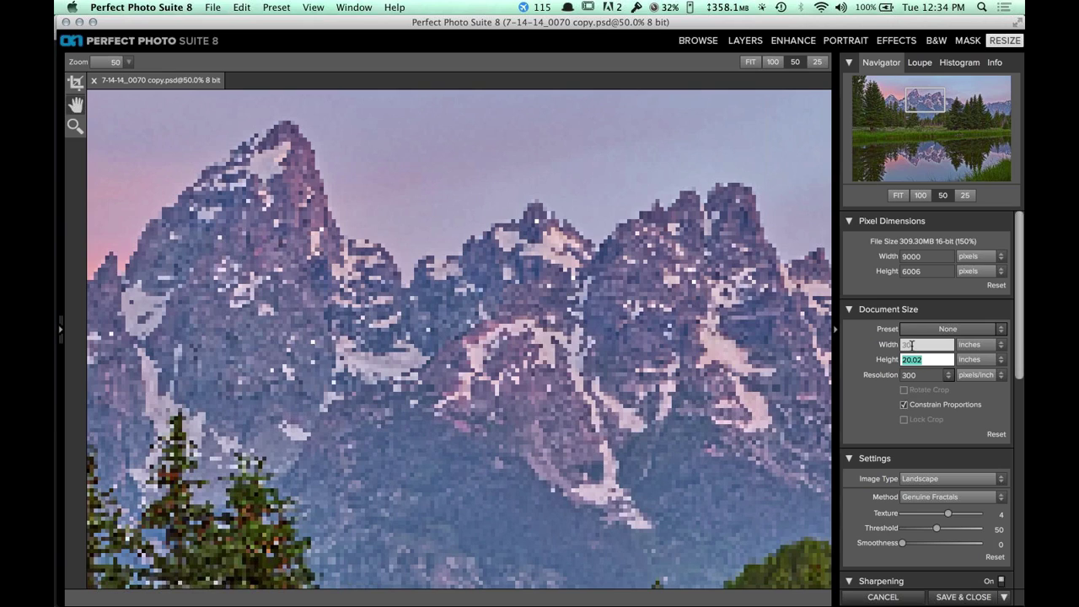
# Return the document width to 20 inches and examine the mountains at that size for comparison.
pyautogui.click(912, 346)
pyautogui.write('20')
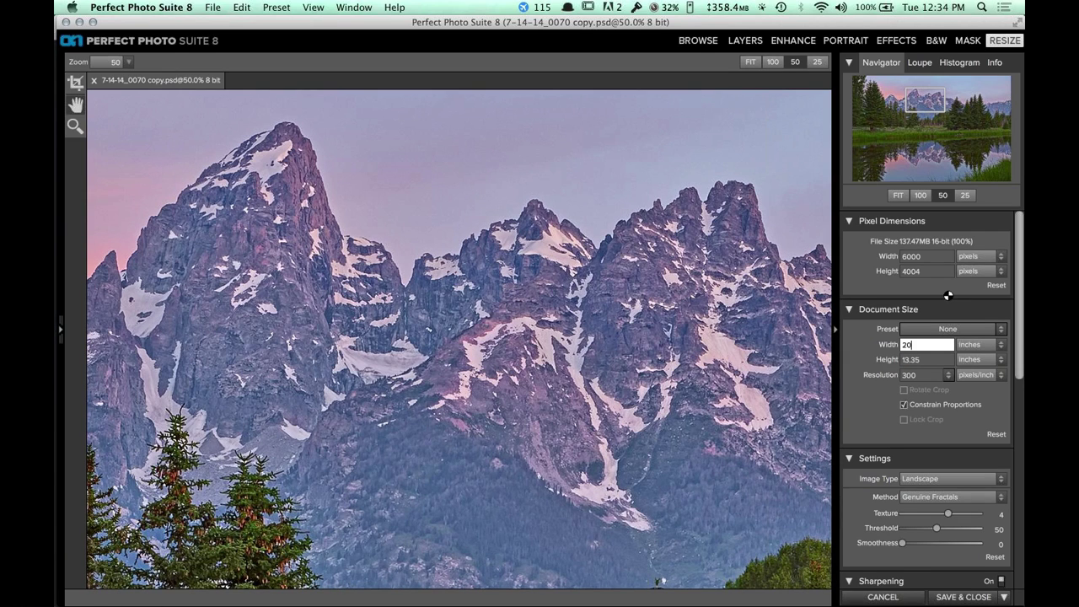
pyautogui.press('Tab')
pyautogui.click(934, 112)
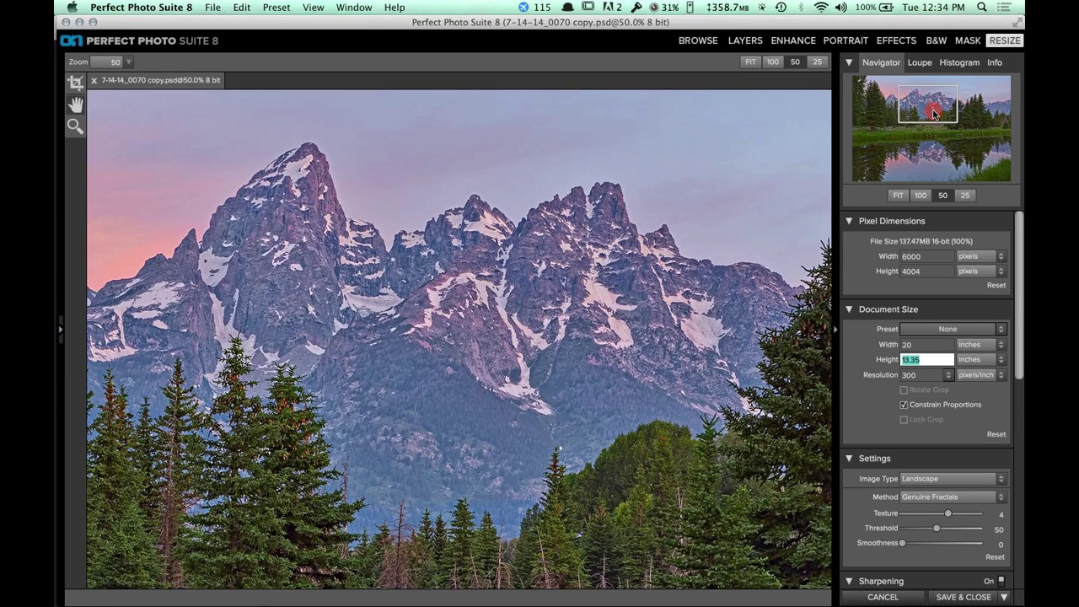
pyautogui.moveTo(933, 114); pyautogui.dragTo(931, 115)
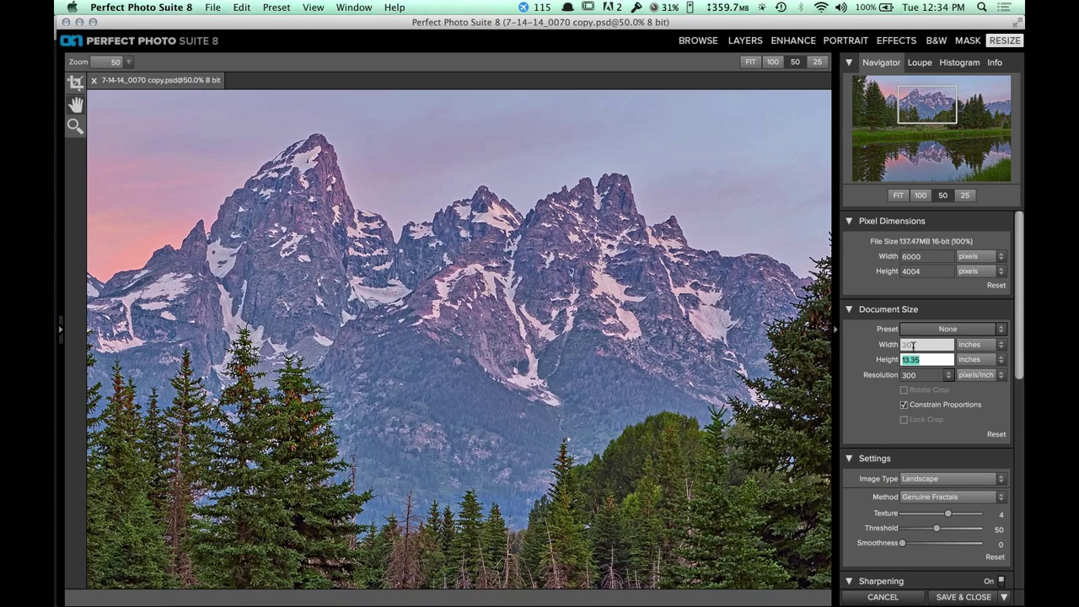
# Enlarge the document width to 30 inches again and check the detail in the mountains and the tall pine.
pyautogui.moveTo(913, 345); pyautogui.dragTo(887, 345)
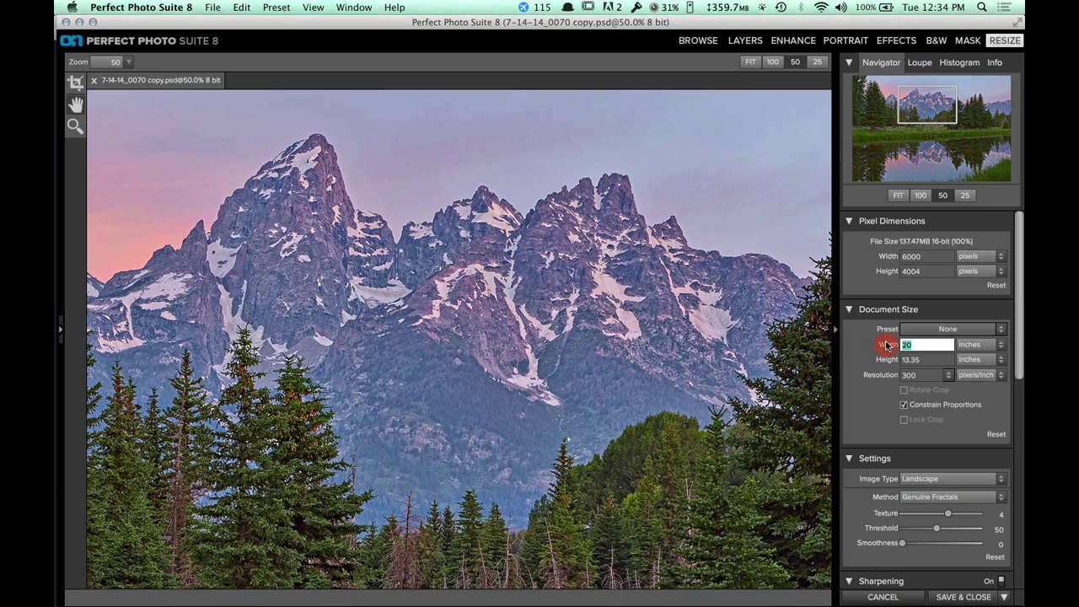
pyautogui.write('30')
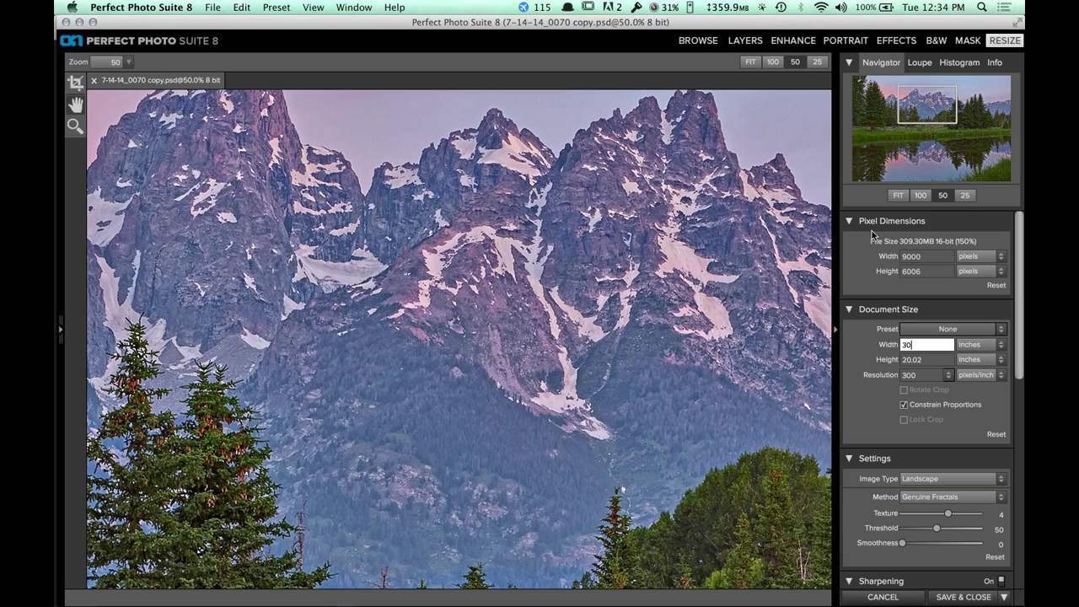
pyautogui.press('Tab')
pyautogui.moveTo(715, 257); pyautogui.dragTo(622, 269)
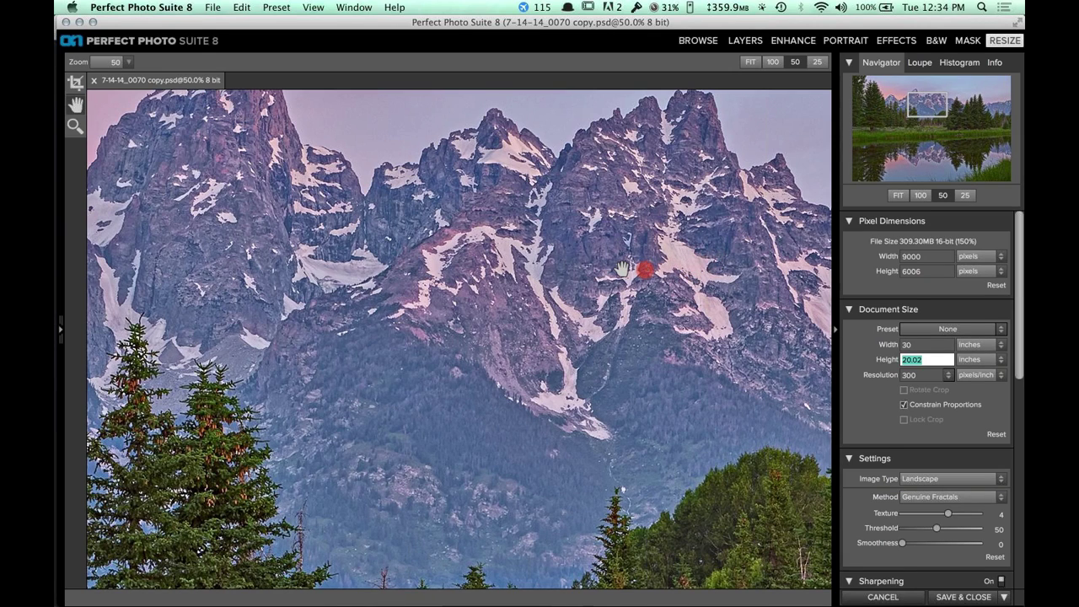
pyautogui.moveTo(622, 270); pyautogui.dragTo(388, 293)
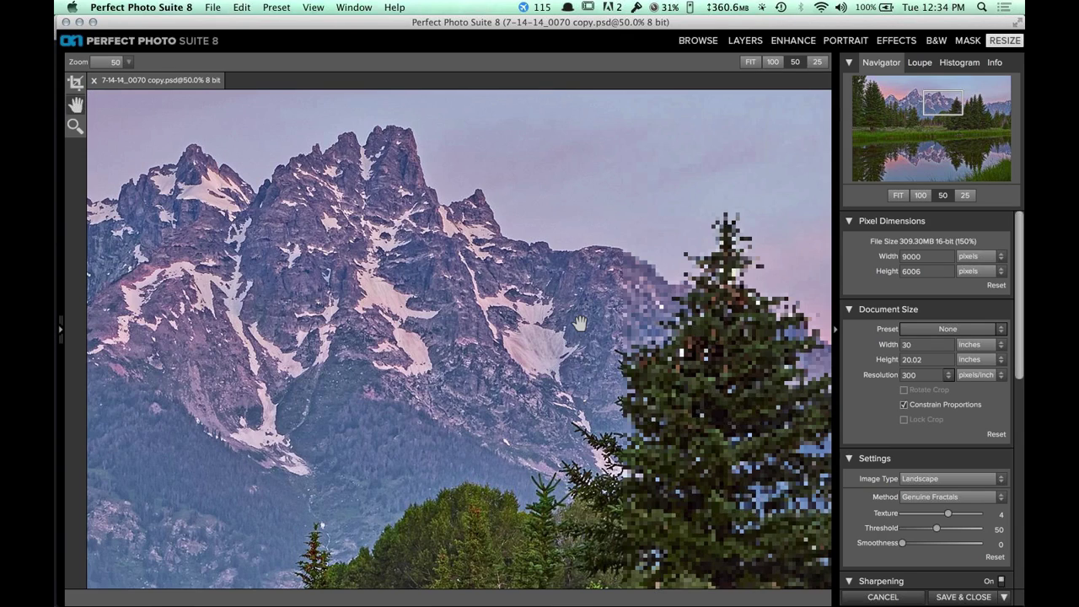
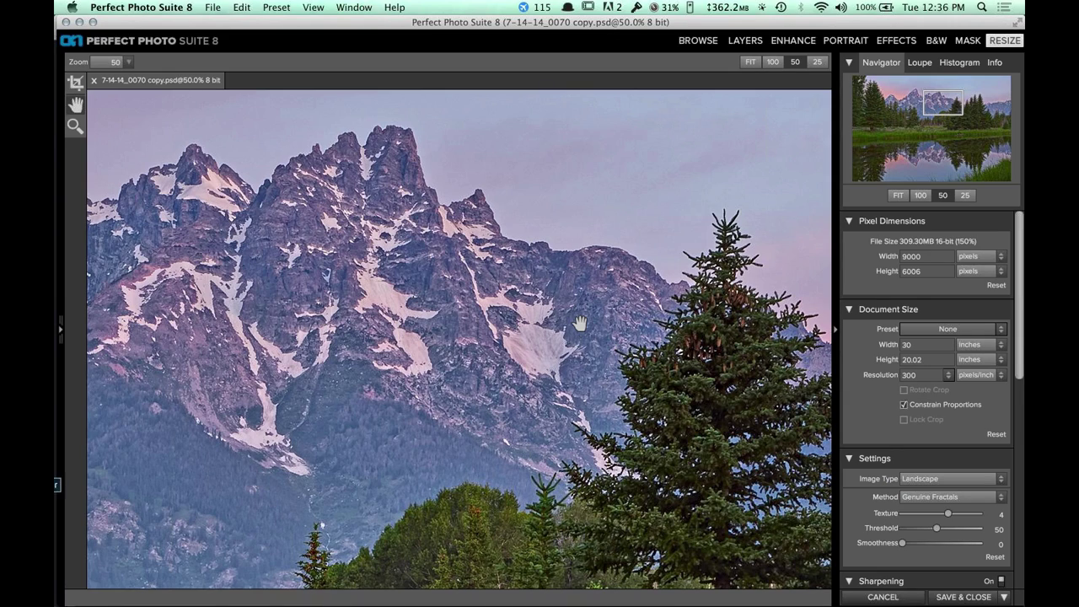
# Set the document width to 60 inches and inspect the enlarged detail of the snowfields, mountain slopes and pine tree.
pyautogui.moveTo(919, 347); pyautogui.dragTo(887, 344)
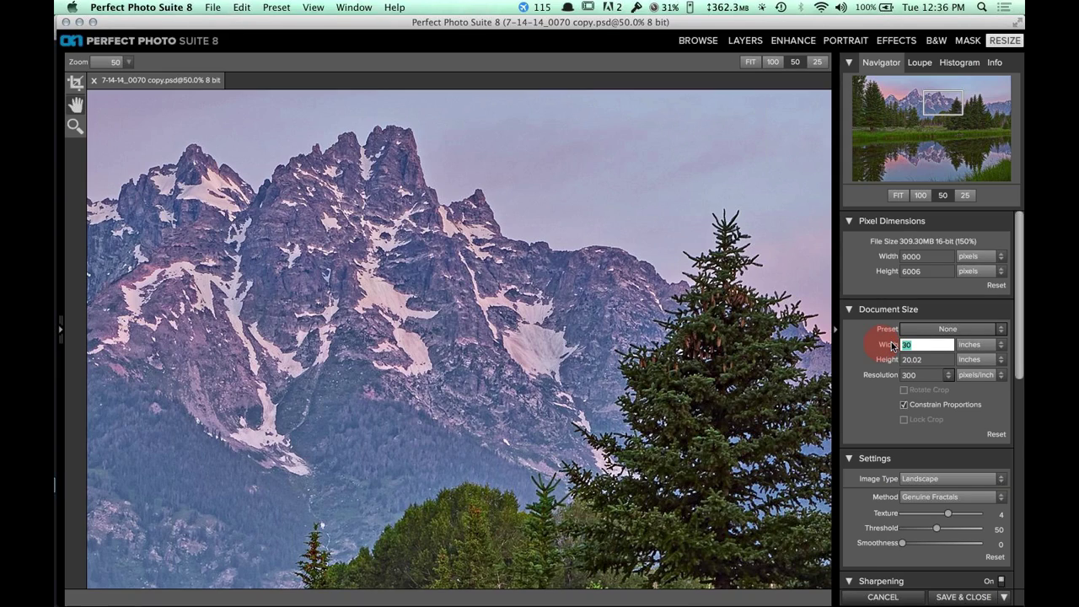
pyautogui.write('60')
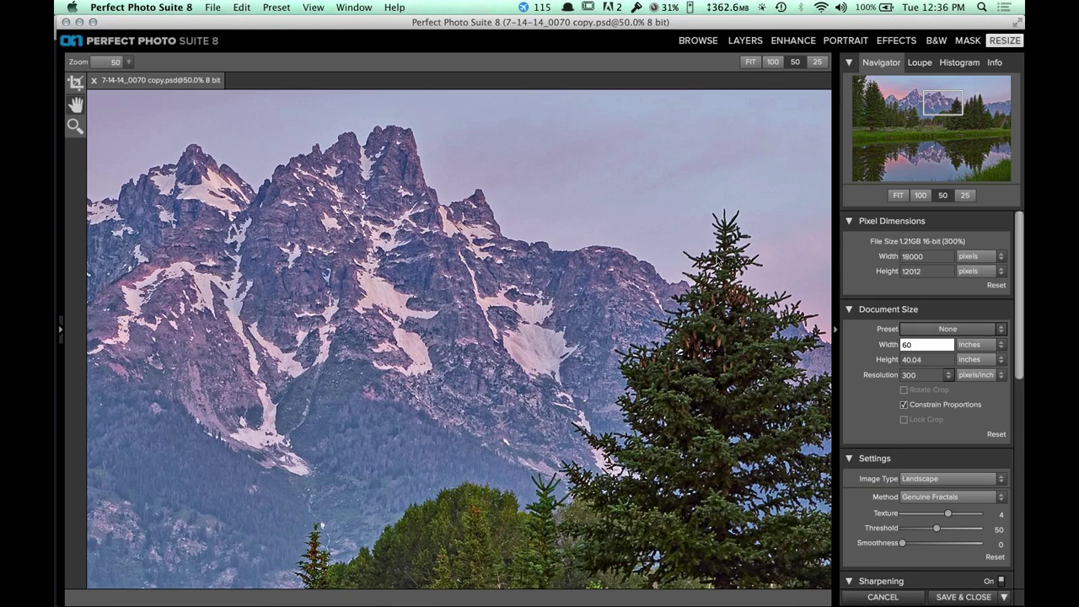
pyautogui.press('Tab')
pyautogui.click(595, 282)
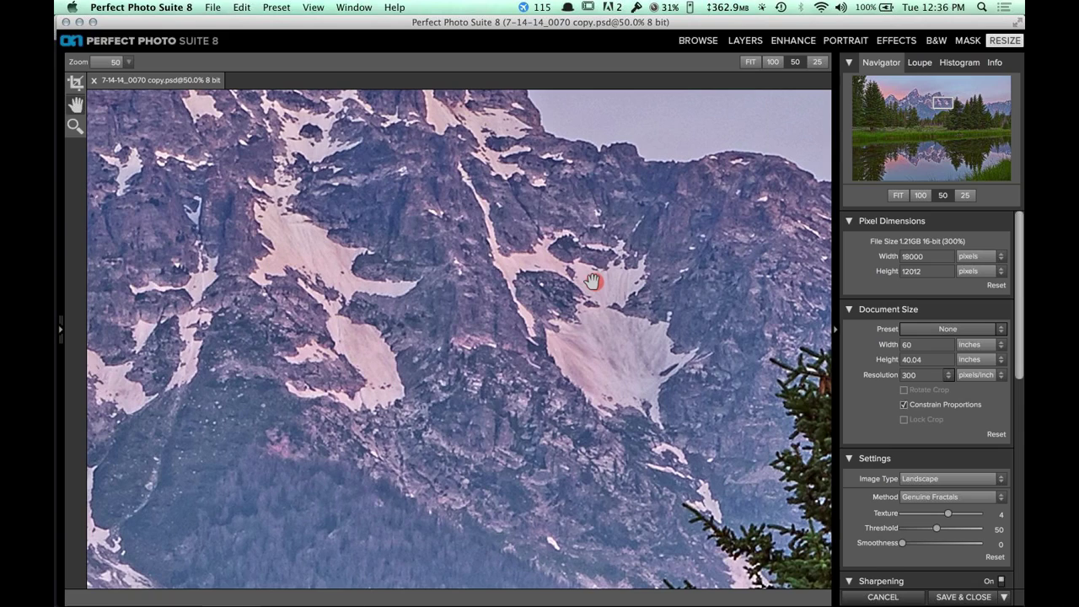
pyautogui.moveTo(593, 281)
pyautogui.mouseDown()
pyautogui.moveTo(514, 325)
pyautogui.moveTo(509, 352)
pyautogui.mouseUp()
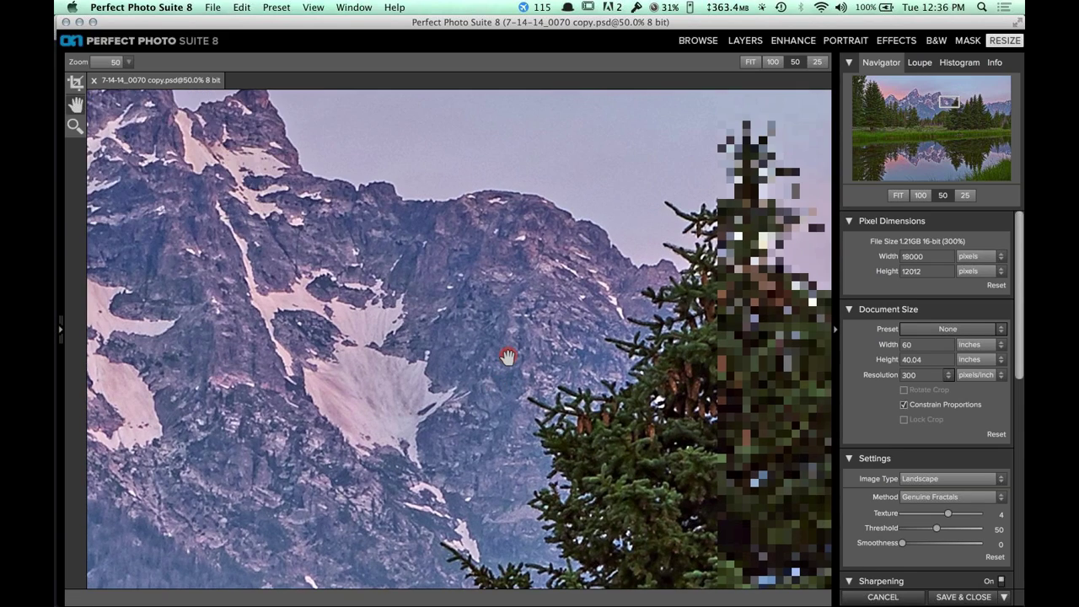
pyautogui.moveTo(509, 356); pyautogui.dragTo(506, 360)
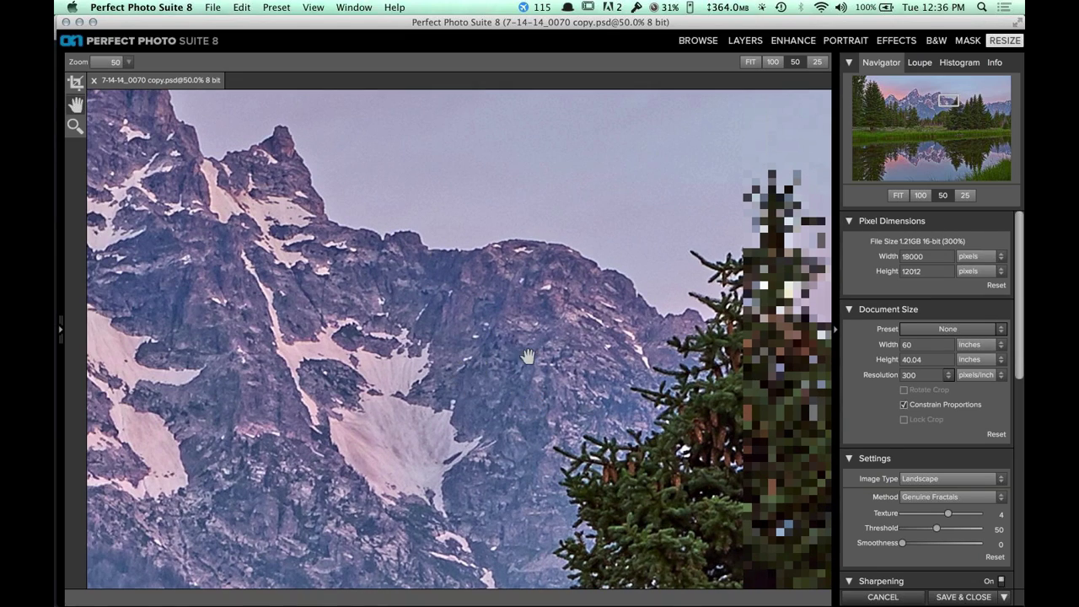
pyautogui.moveTo(393, 436); pyautogui.dragTo(629, 168)
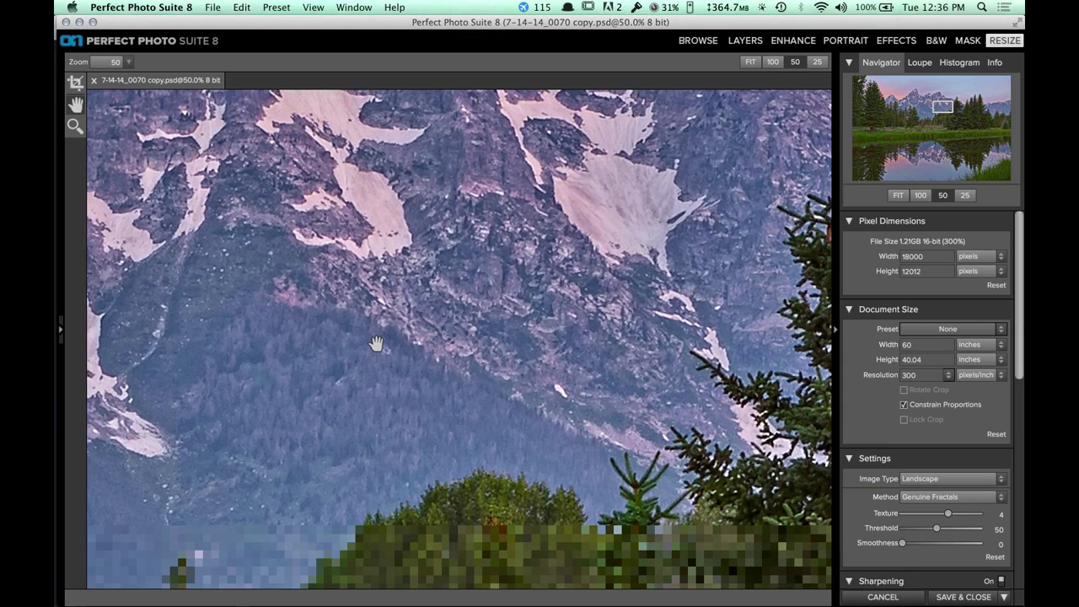
pyautogui.moveTo(376, 344)
pyautogui.mouseDown()
pyautogui.moveTo(400, 416)
pyautogui.moveTo(395, 442)
pyautogui.mouseUp()
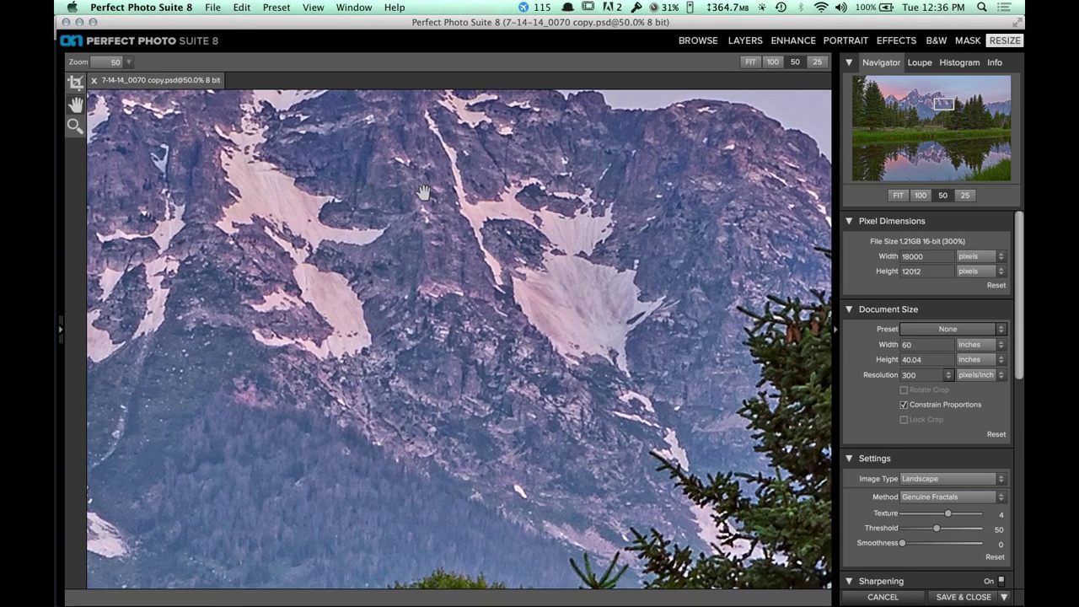
pyautogui.moveTo(424, 192)
pyautogui.mouseDown()
pyautogui.moveTo(524, 411)
pyautogui.moveTo(541, 413)
pyautogui.moveTo(662, 346)
pyautogui.moveTo(646, 301)
pyautogui.moveTo(578, 261)
pyautogui.moveTo(618, 270)
pyautogui.mouseUp()
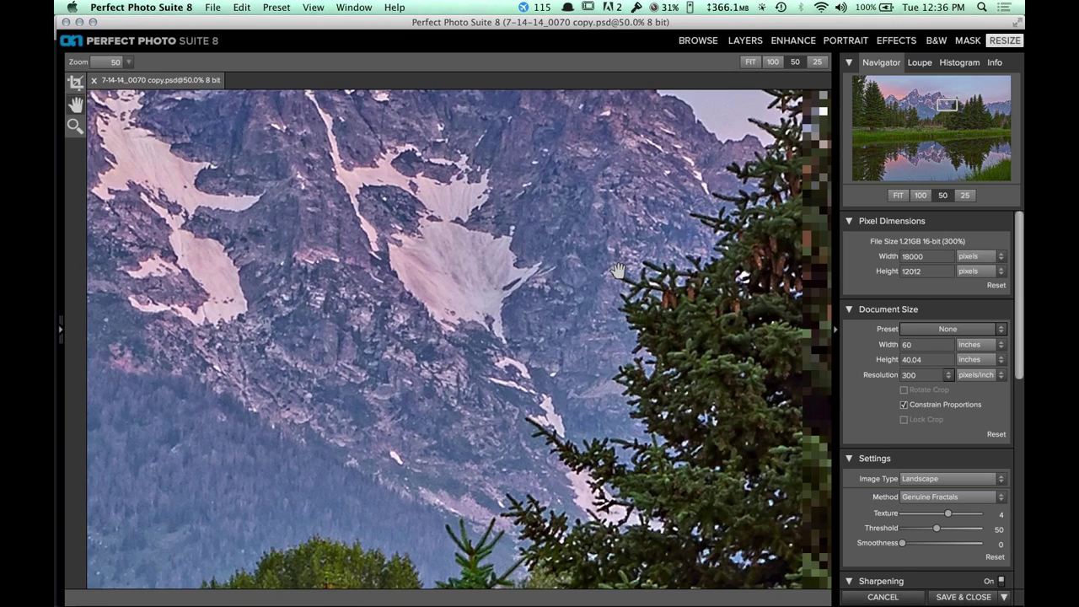
# Review the image type choices in the resize settings and keep Landscape selected.
pyautogui.moveTo(1018, 283); pyautogui.dragTo(1018, 367)
pyautogui.click(936, 303)
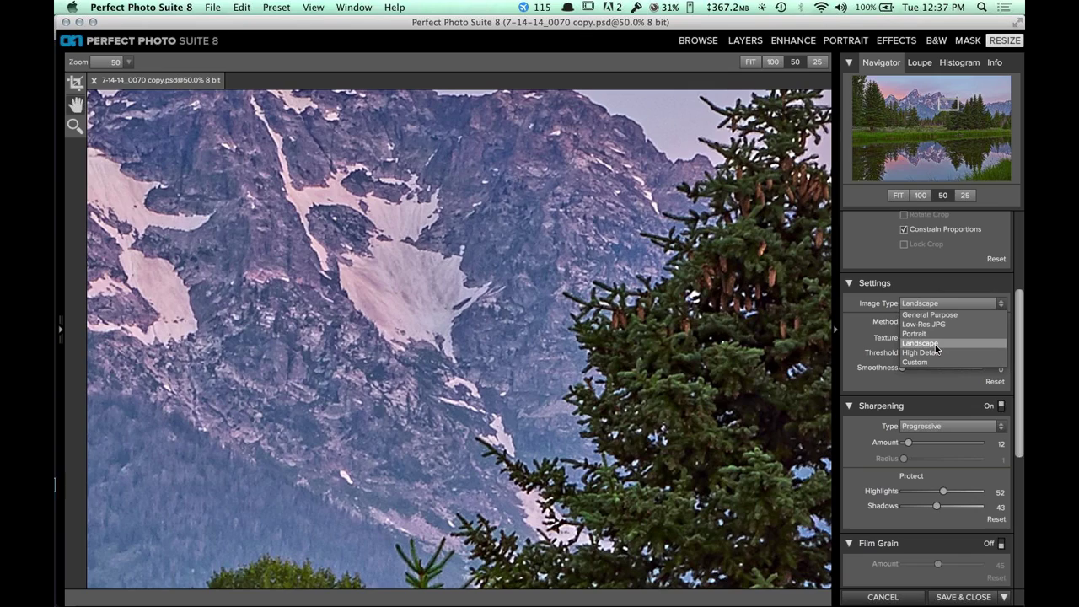
pyautogui.click(935, 348)
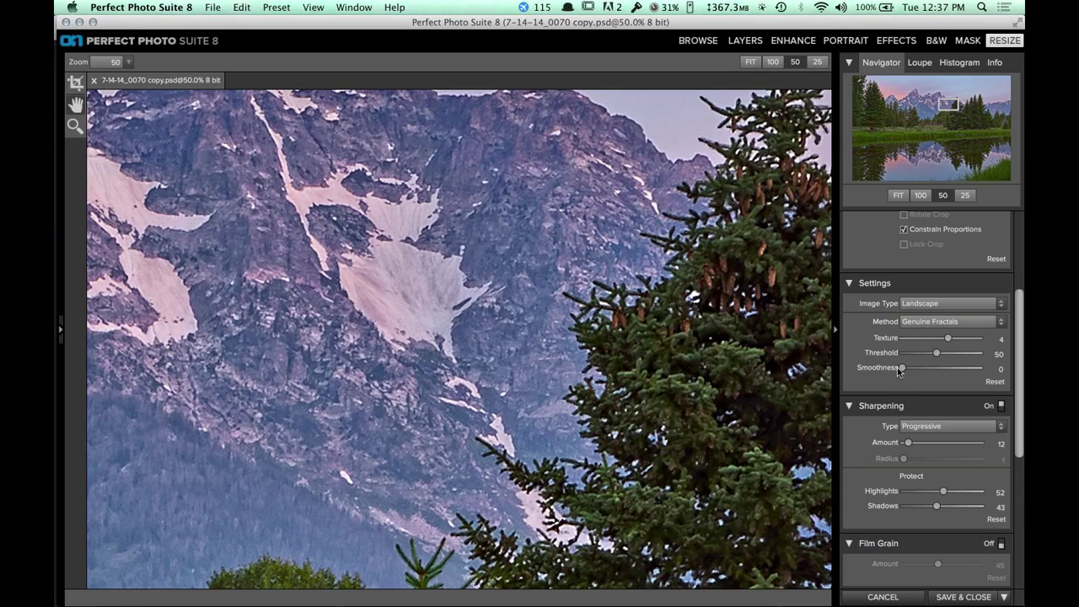
# Try the resize settings at texture 6, threshold 100 and smoothness 100, and reset them.
pyautogui.moveTo(903, 368); pyautogui.dragTo(1000, 378)
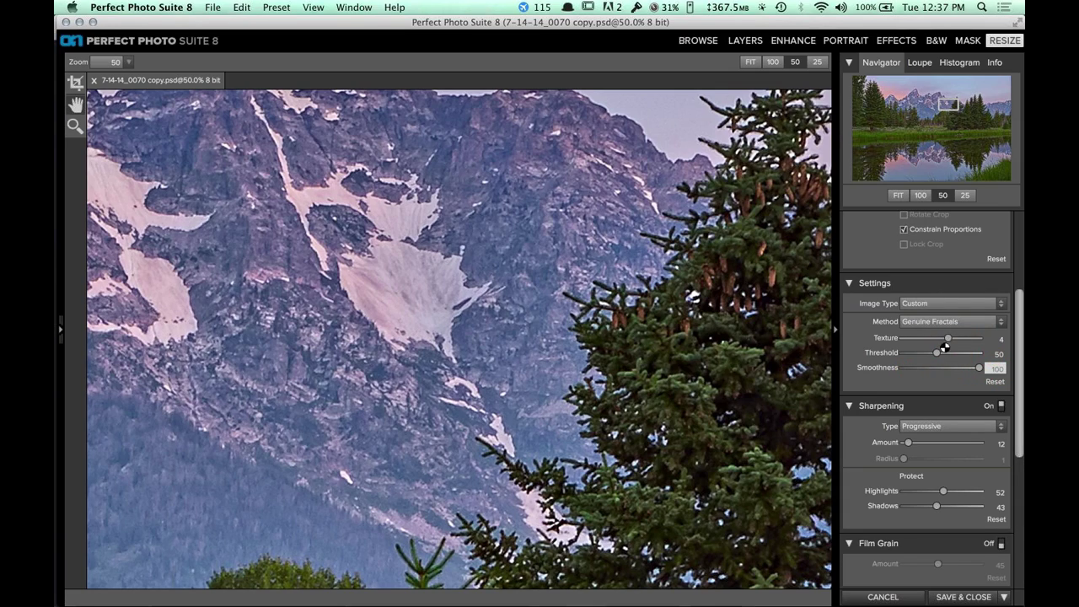
pyautogui.moveTo(937, 354); pyautogui.dragTo(988, 342)
pyautogui.click(995, 384)
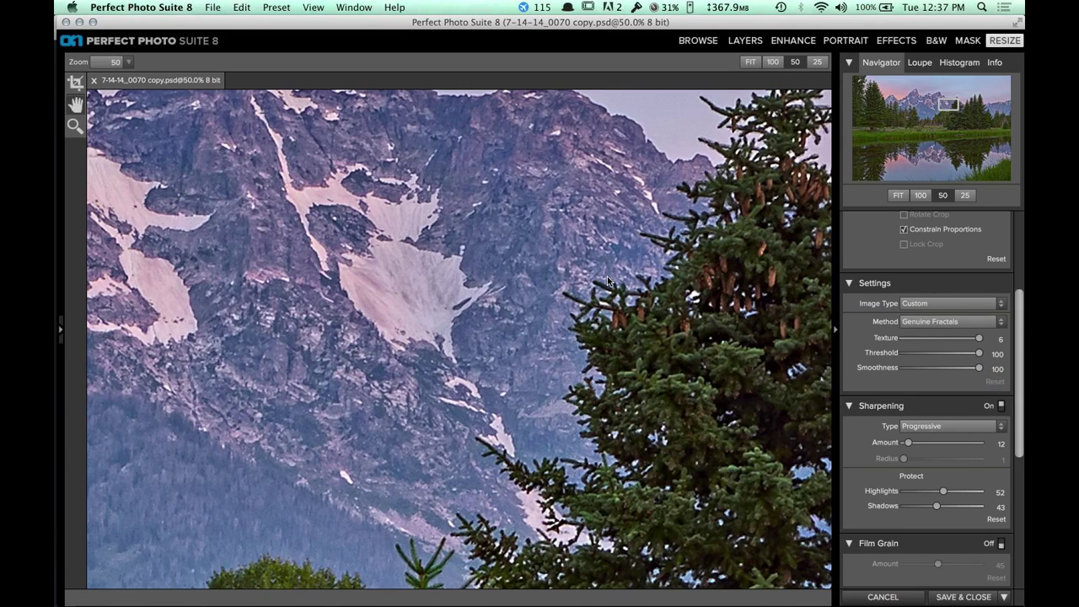
pyautogui.click(624, 224)
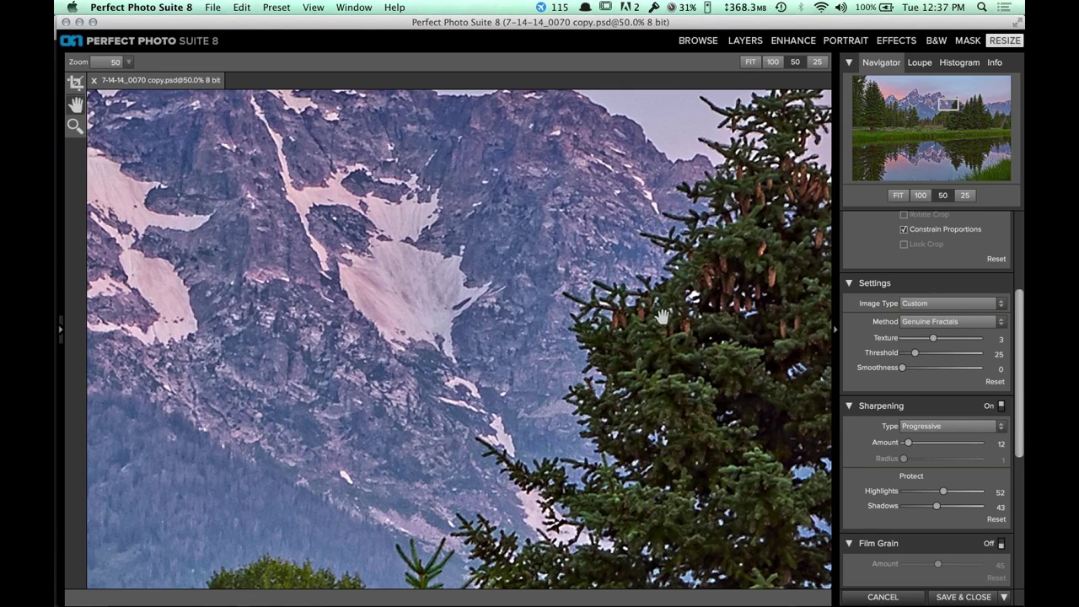
# Set the image type back to Landscape and review the resize methods, keeping Genuine Fractals.
pyautogui.click(940, 321)
pyautogui.click(943, 321)
pyautogui.click(934, 322)
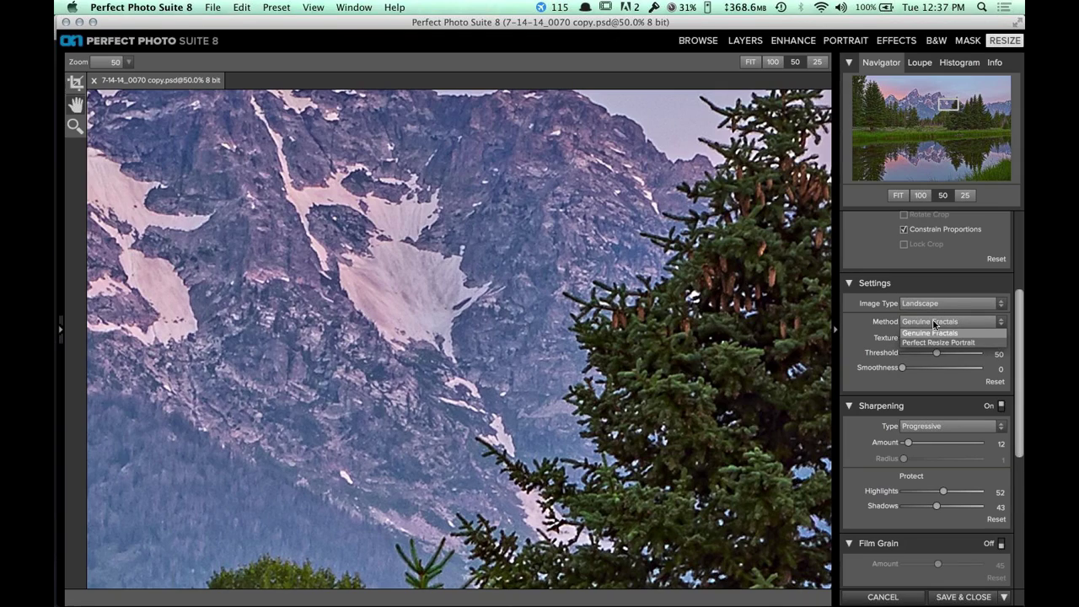
pyautogui.click(856, 321)
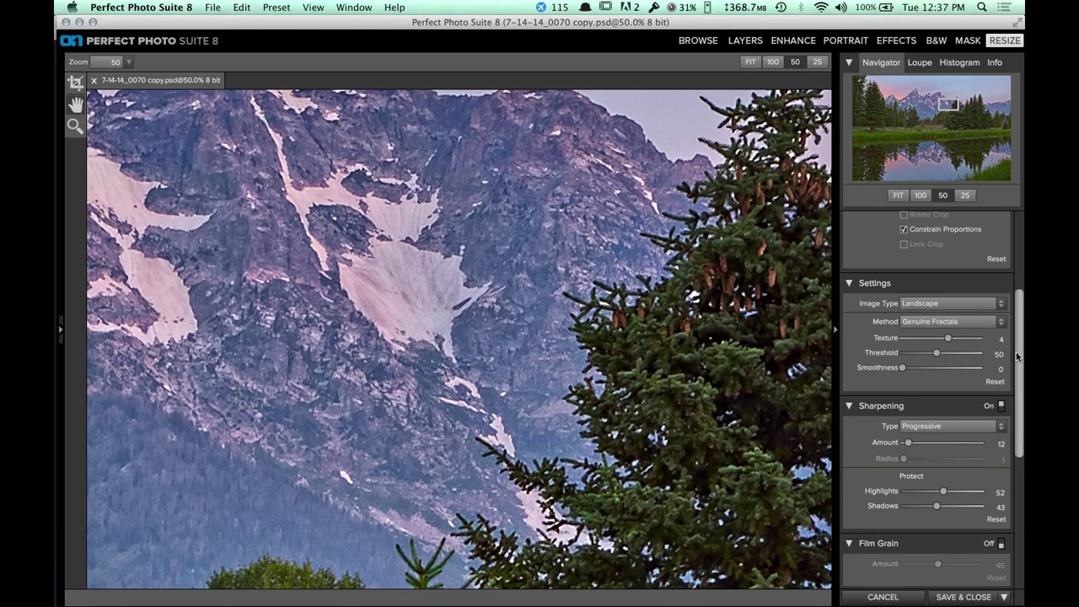
# Review the available sharpening types, keeping Progressive, with the tall pine and mountain ridge in view.
pyautogui.moveTo(1016, 352); pyautogui.dragTo(1015, 401)
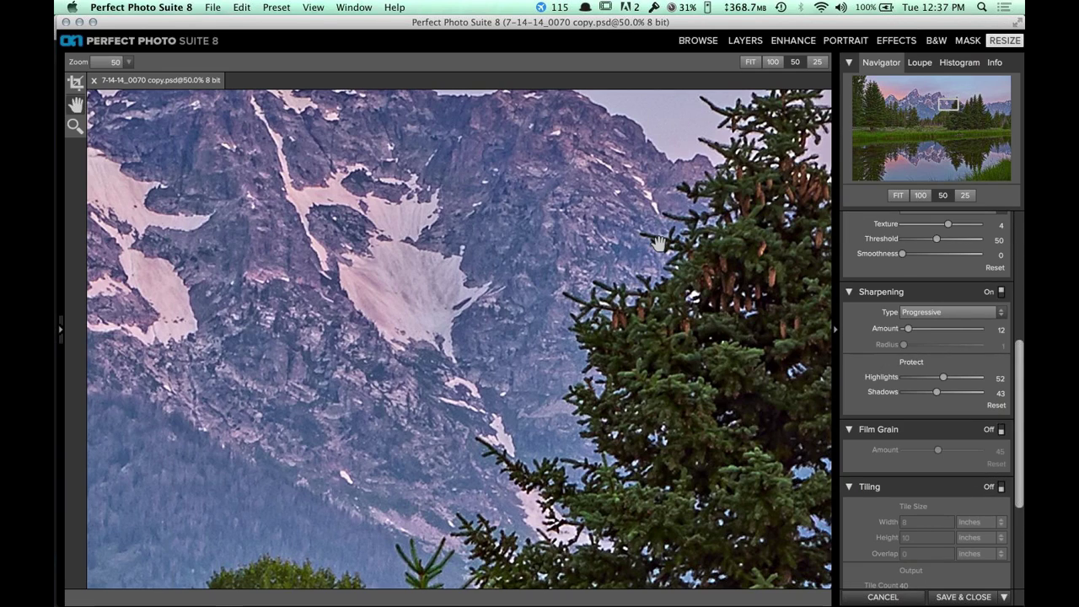
pyautogui.moveTo(659, 244); pyautogui.dragTo(599, 328)
pyautogui.click(921, 312)
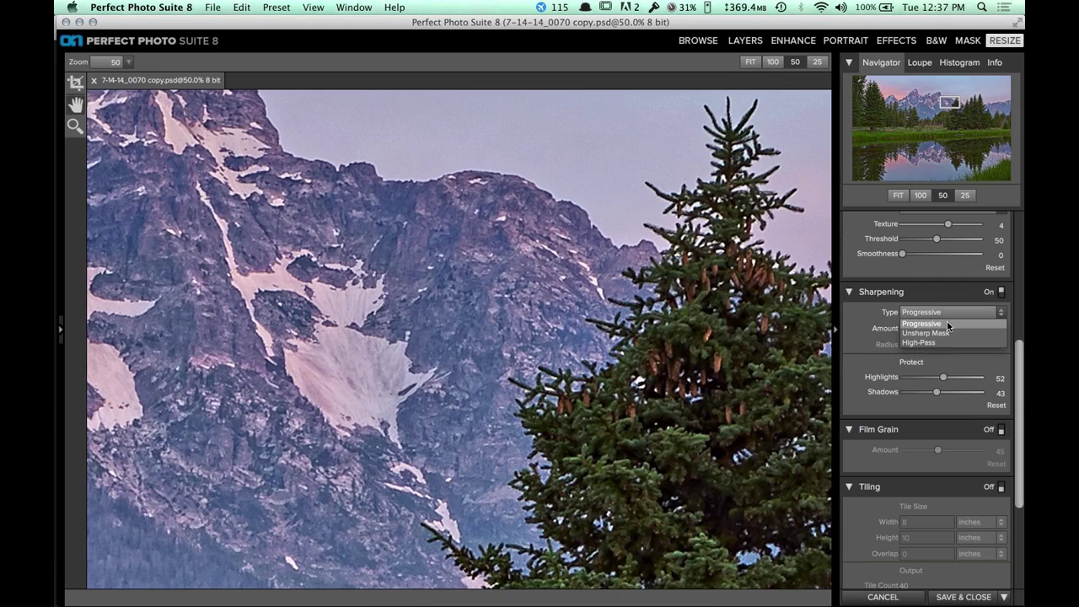
pyautogui.click(850, 308)
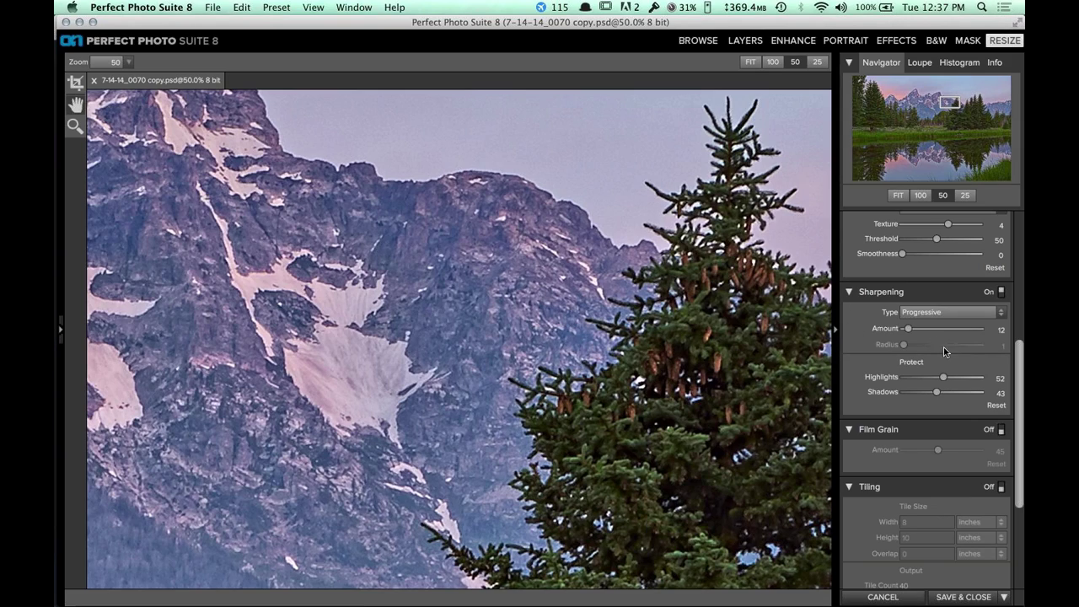
# Try a sharpening amount of 193 on the pine and mountains and reduce it to 33.
pyautogui.moveTo(909, 330); pyautogui.dragTo(986, 339)
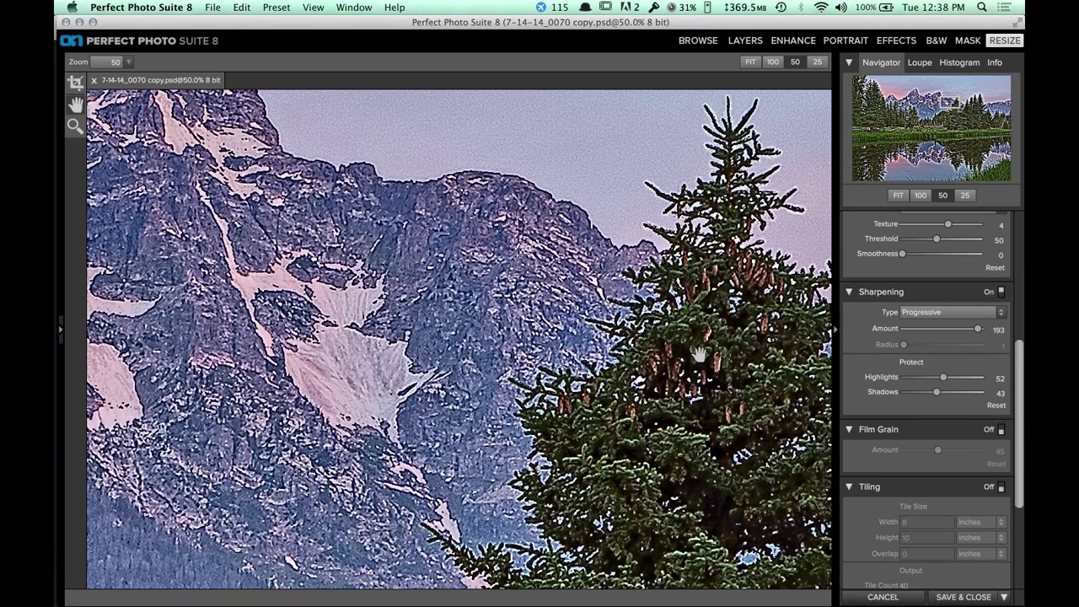
pyautogui.moveTo(699, 354); pyautogui.dragTo(610, 345)
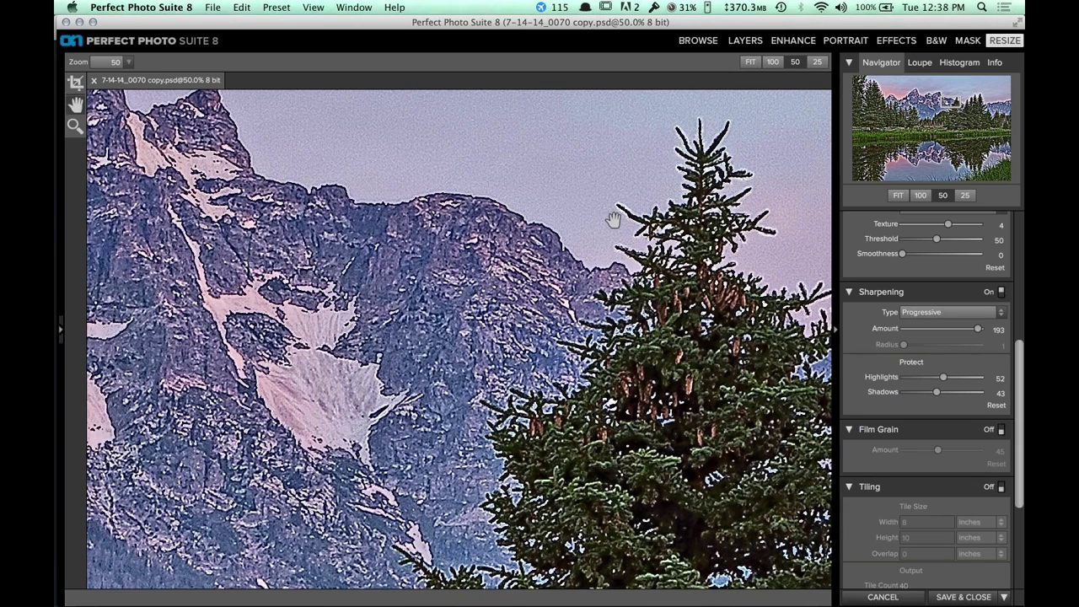
pyautogui.click(936, 329)
pyautogui.moveTo(933, 329); pyautogui.dragTo(923, 329)
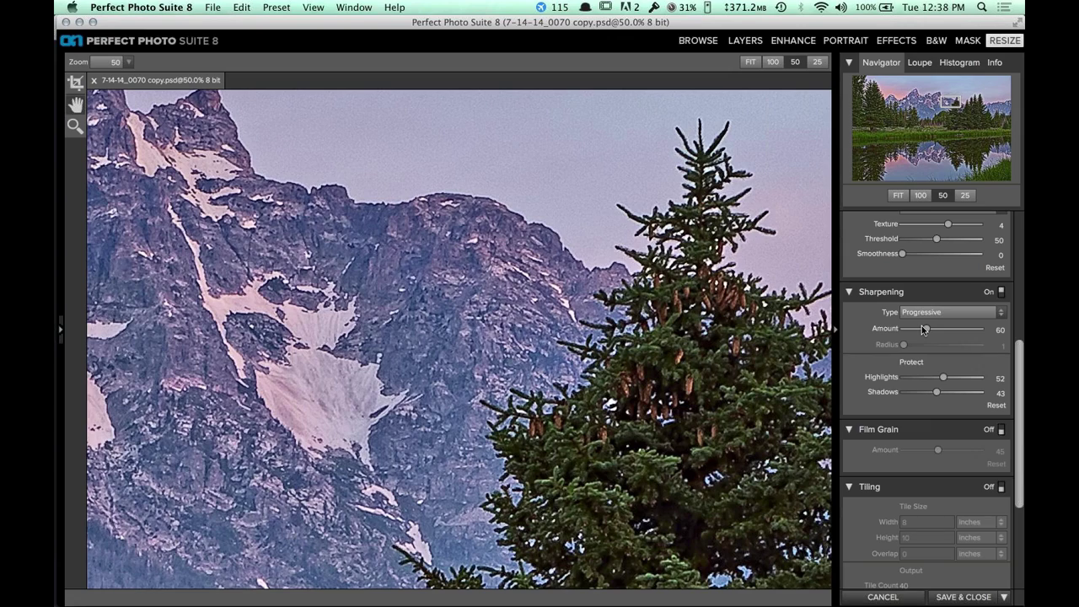
pyautogui.moveTo(924, 329); pyautogui.dragTo(911, 329)
pyautogui.moveTo(911, 328); pyautogui.dragTo(917, 328)
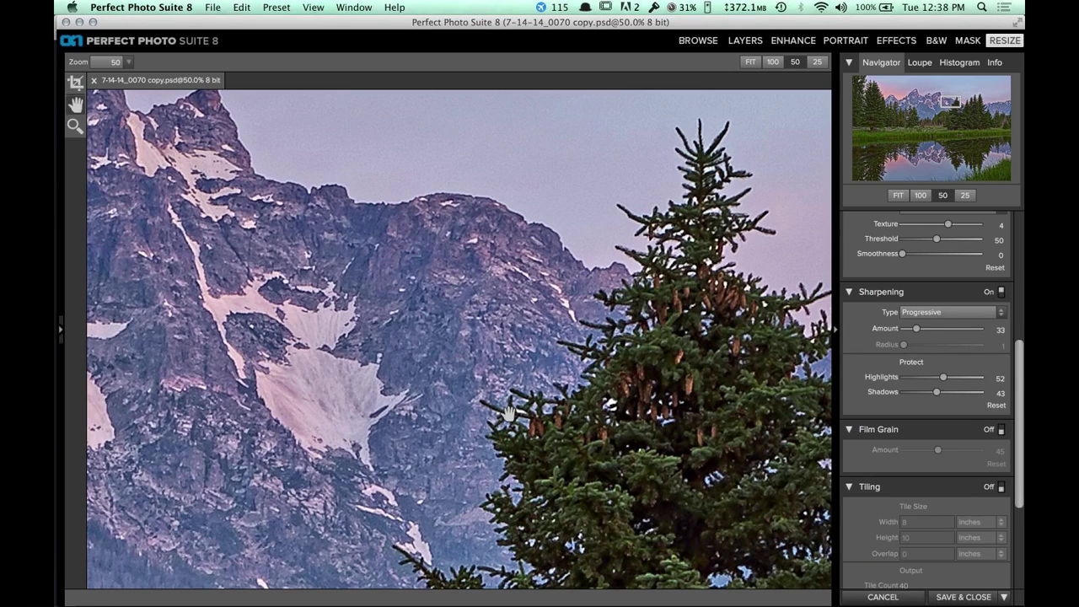
# Inspect the trees below the mountain slopes, comparing a sharpening amount of 153 with 33.
pyautogui.moveTo(508, 414); pyautogui.dragTo(515, 328)
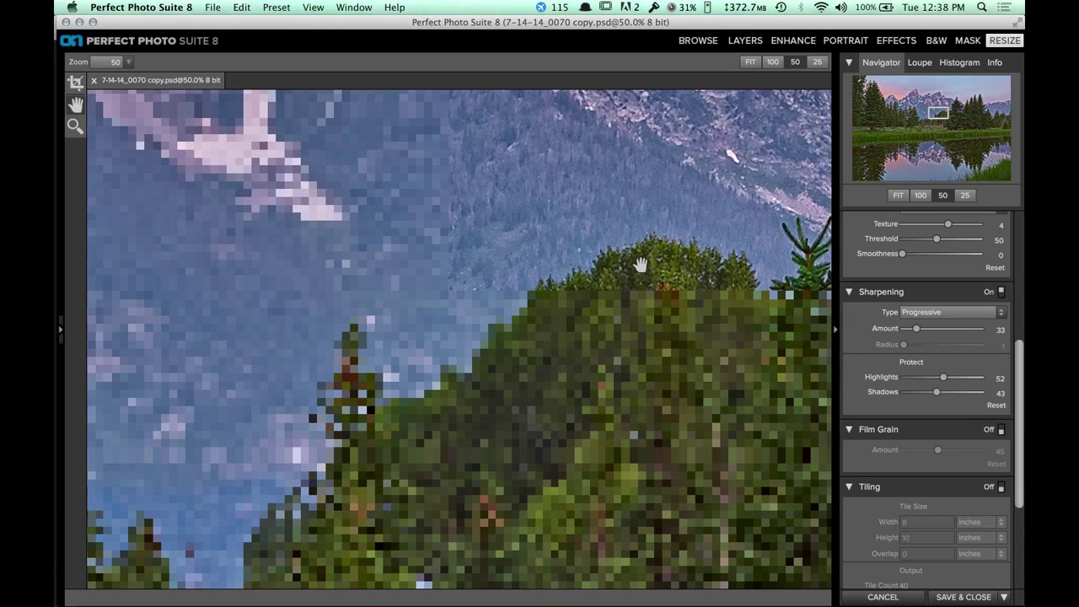
pyautogui.moveTo(640, 265); pyautogui.dragTo(615, 293)
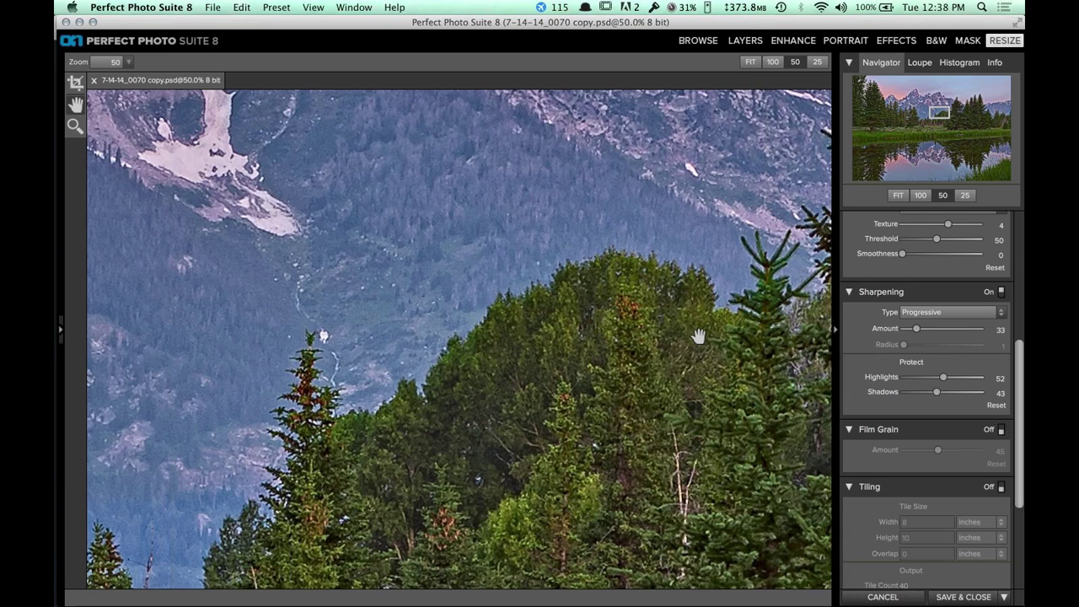
pyautogui.scroll(-3, 700, 329)
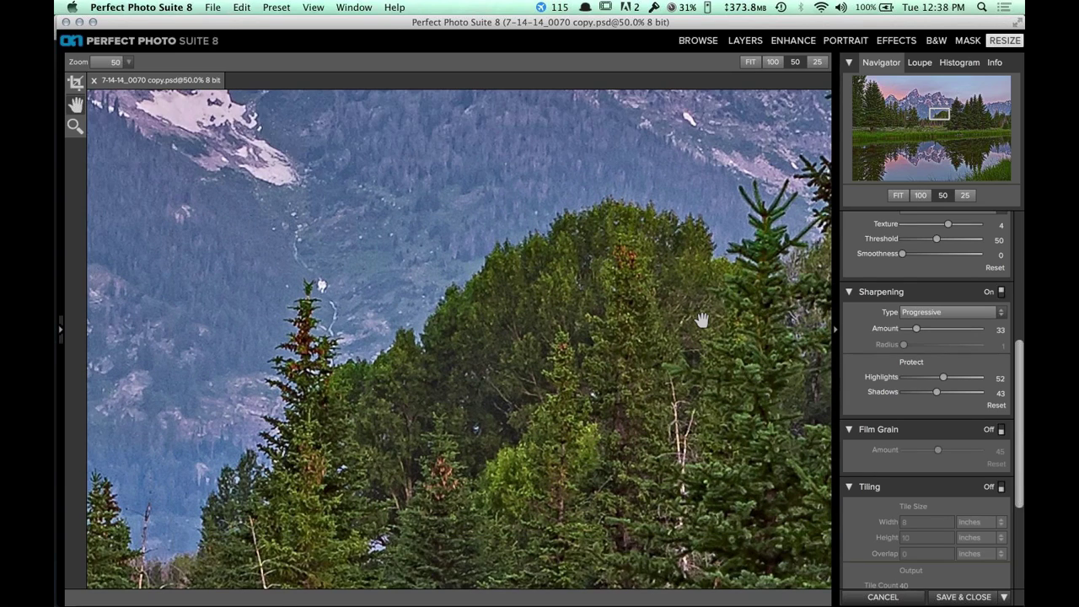
pyautogui.scroll(-3, 700, 321)
pyautogui.moveTo(917, 329); pyautogui.dragTo(974, 337)
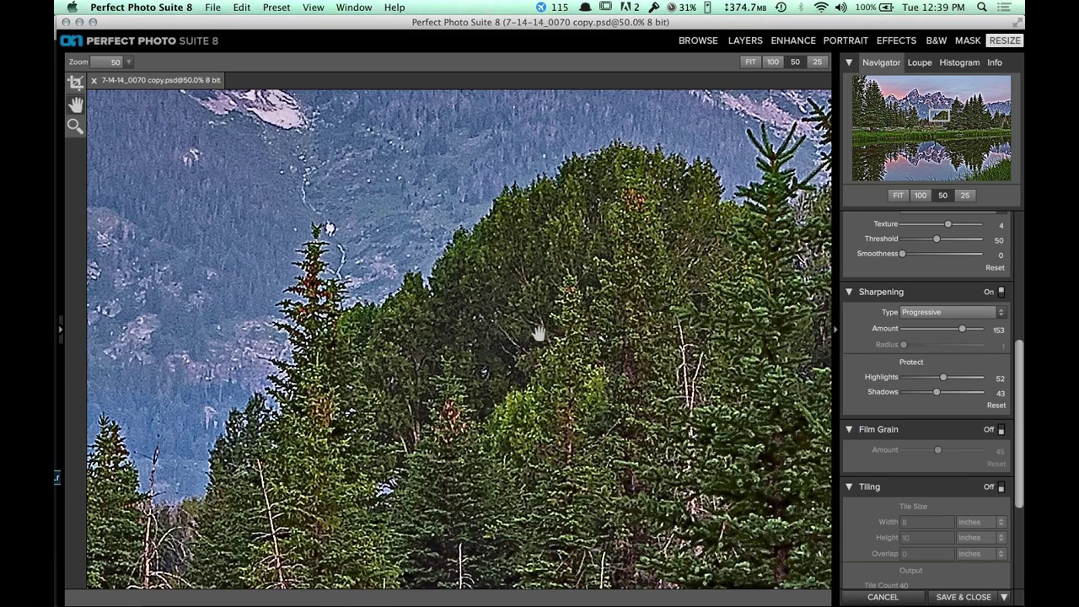
pyautogui.click(918, 331)
pyautogui.moveTo(920, 330); pyautogui.dragTo(916, 330)
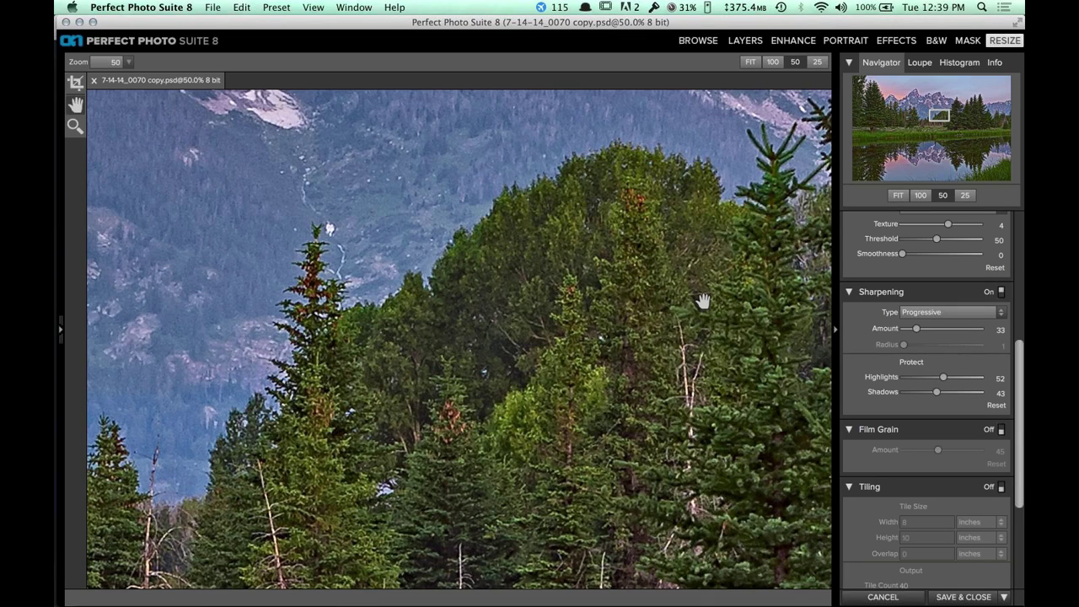
# Inspect the mountain slopes, peaks and ridge line against the sky at the current sharpening.
pyautogui.moveTo(702, 301); pyautogui.dragTo(614, 458)
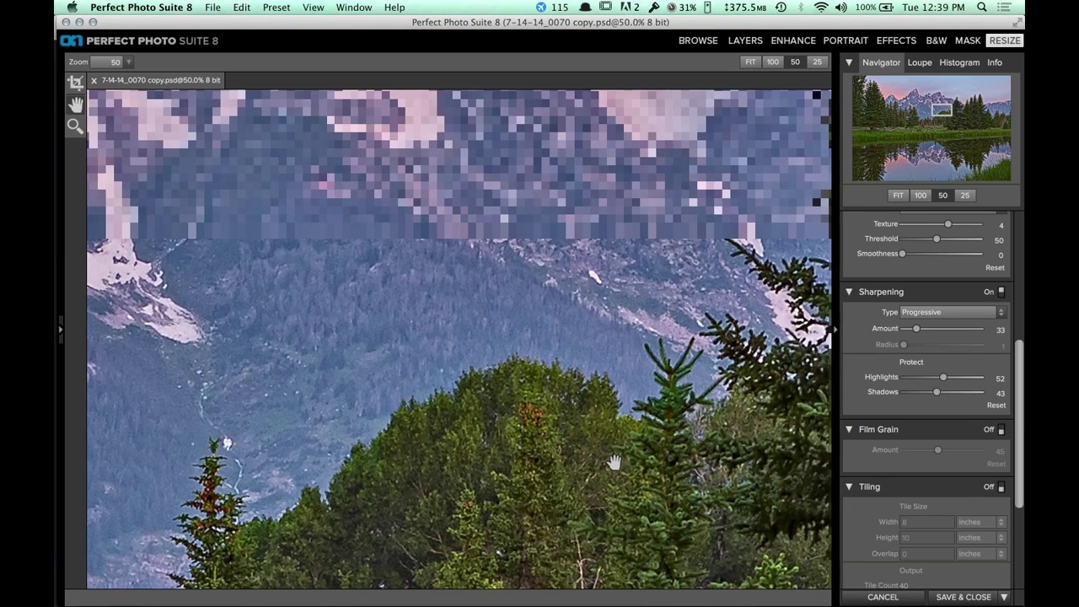
pyautogui.moveTo(506, 127); pyautogui.dragTo(511, 299)
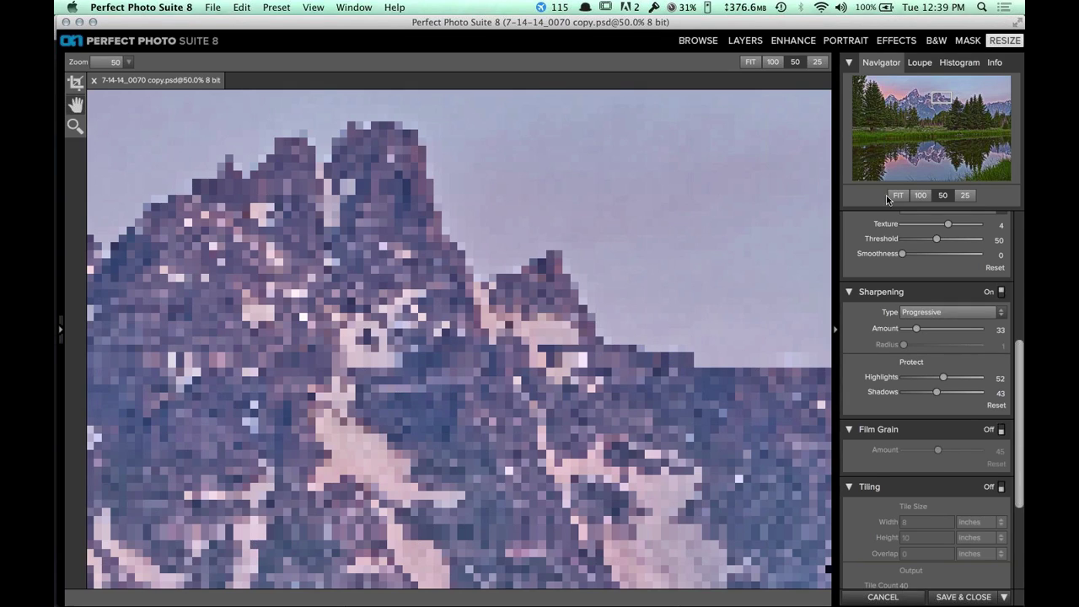
pyautogui.moveTo(717, 342); pyautogui.dragTo(691, 316)
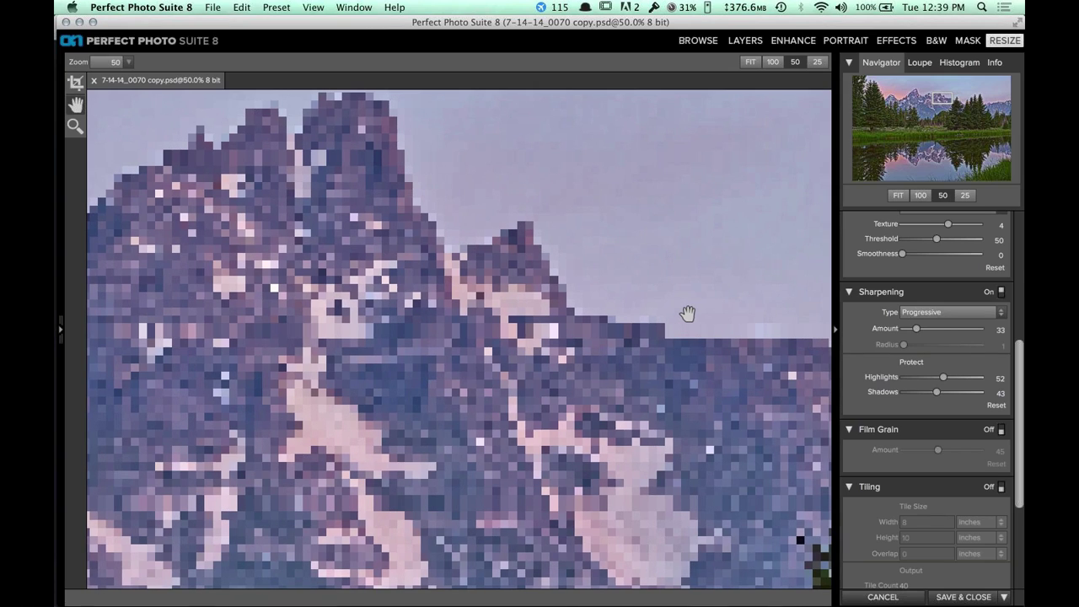
pyautogui.moveTo(696, 299); pyautogui.dragTo(606, 347)
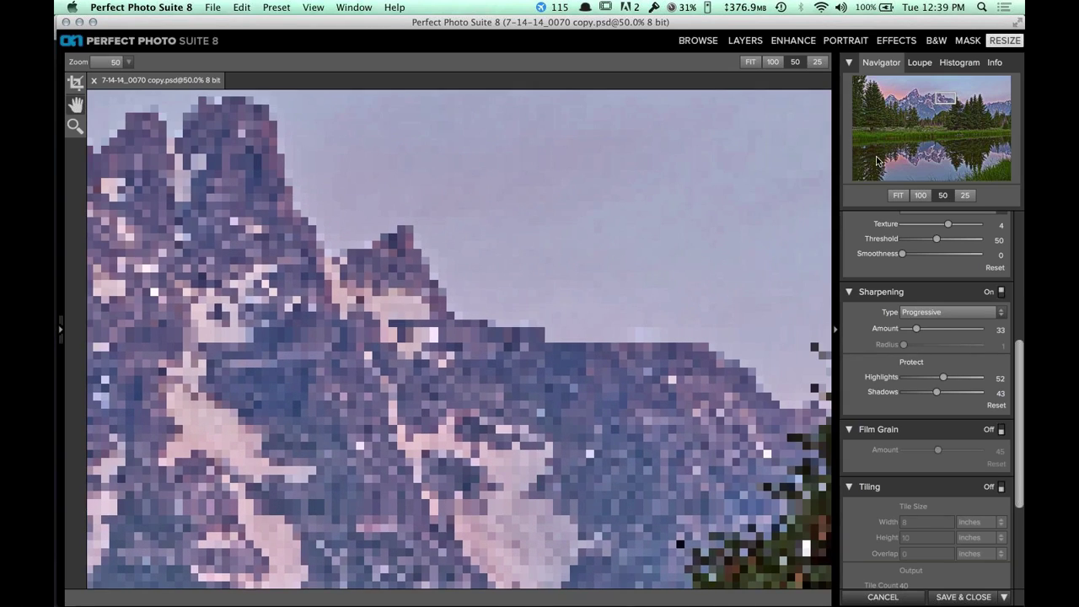
pyautogui.press('super+Tab')
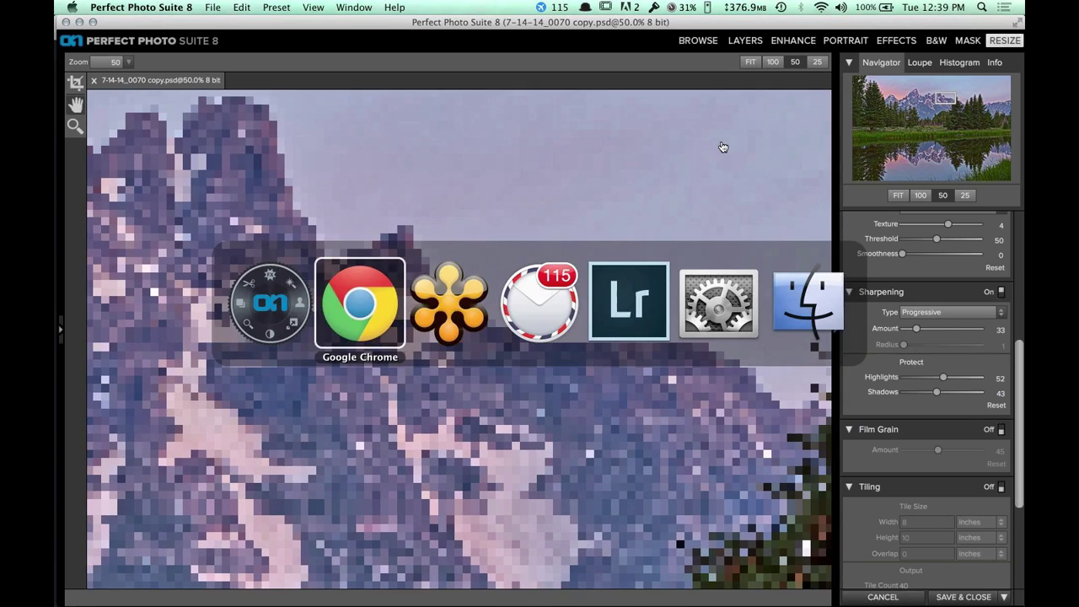
pyautogui.click(634, 302)
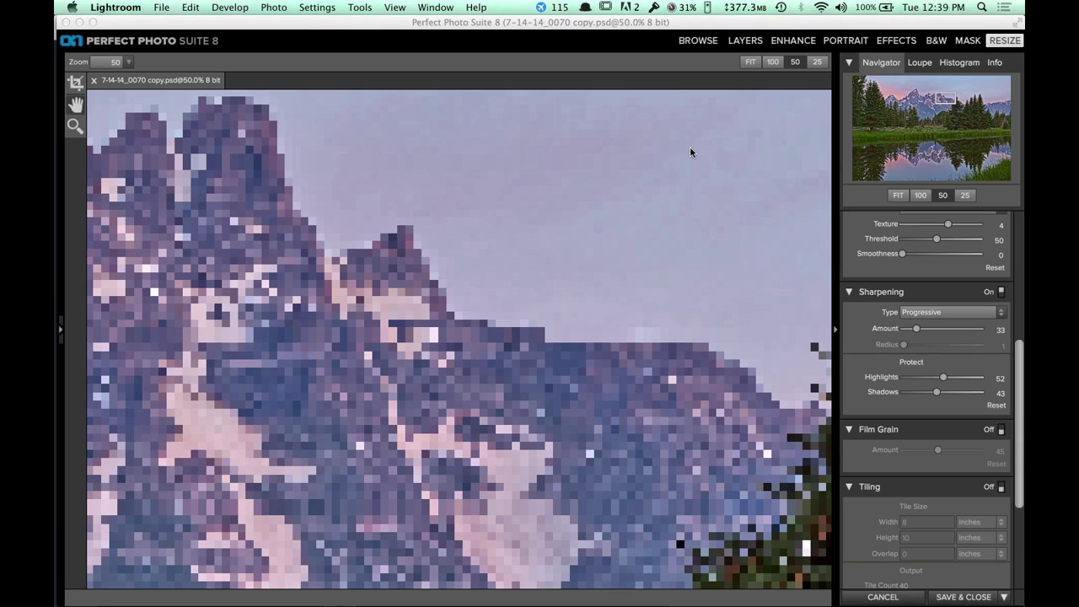
# Try sharpening the mountain peaks and sky with highlight protection at 0 and the amount at 70.
pyautogui.moveTo(942, 377); pyautogui.dragTo(903, 385)
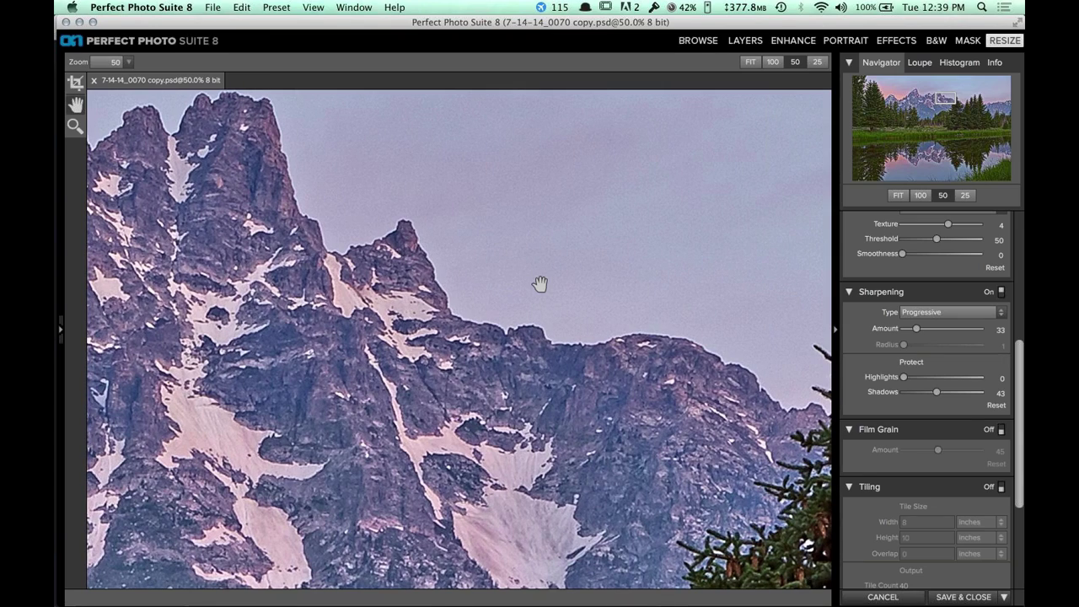
pyautogui.moveTo(540, 284); pyautogui.dragTo(571, 288)
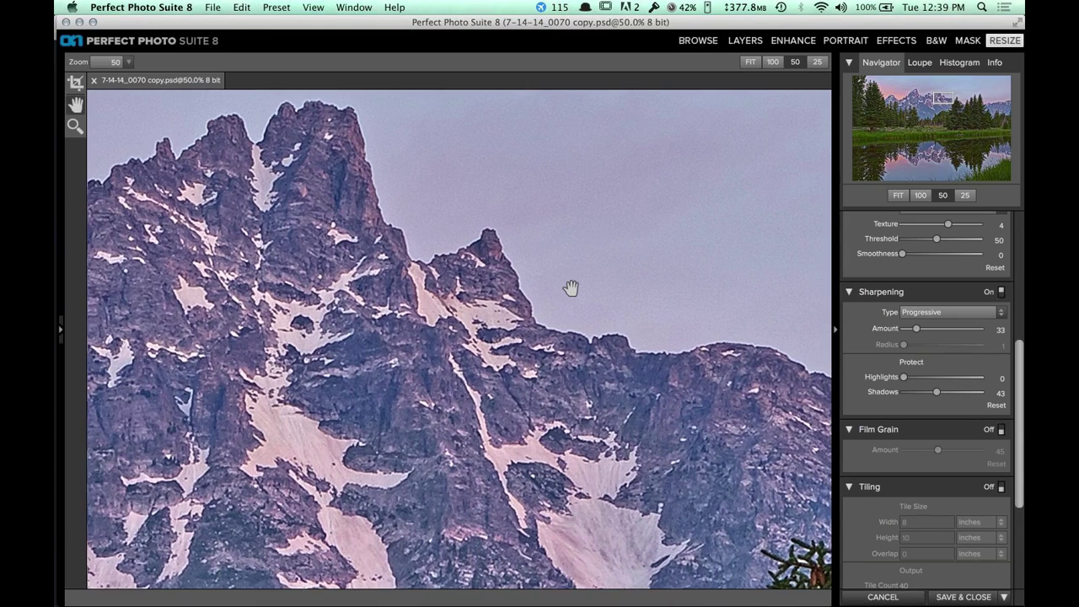
pyautogui.moveTo(917, 329); pyautogui.dragTo(931, 330)
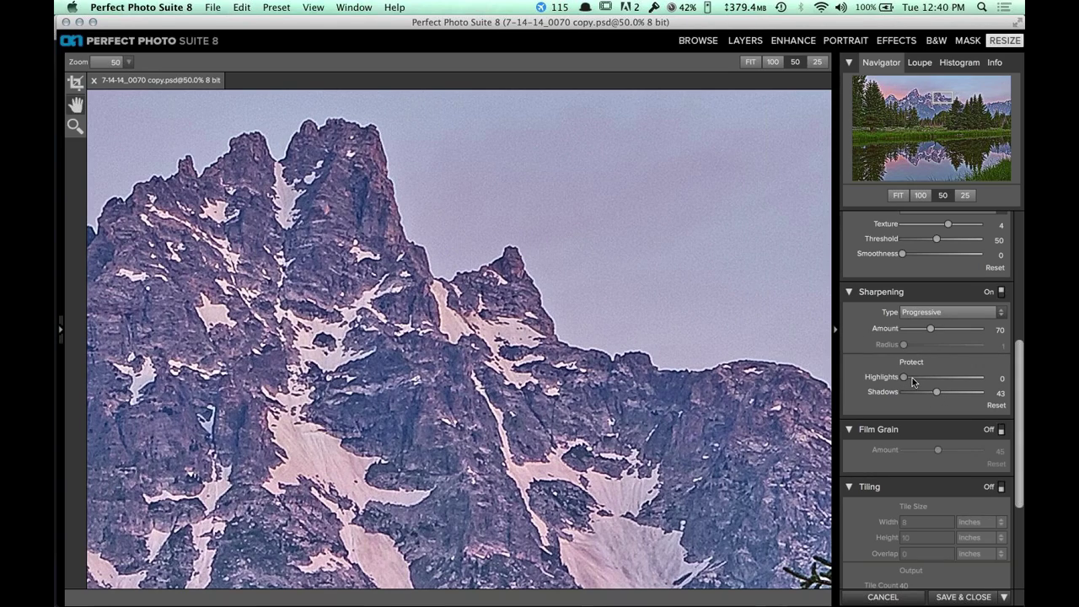
# Compare several highlight protection levels, and set the sharpening amount to 37 and highlight protection to 56.
pyautogui.moveTo(904, 378); pyautogui.dragTo(946, 382)
pyautogui.moveTo(951, 379); pyautogui.dragTo(962, 384)
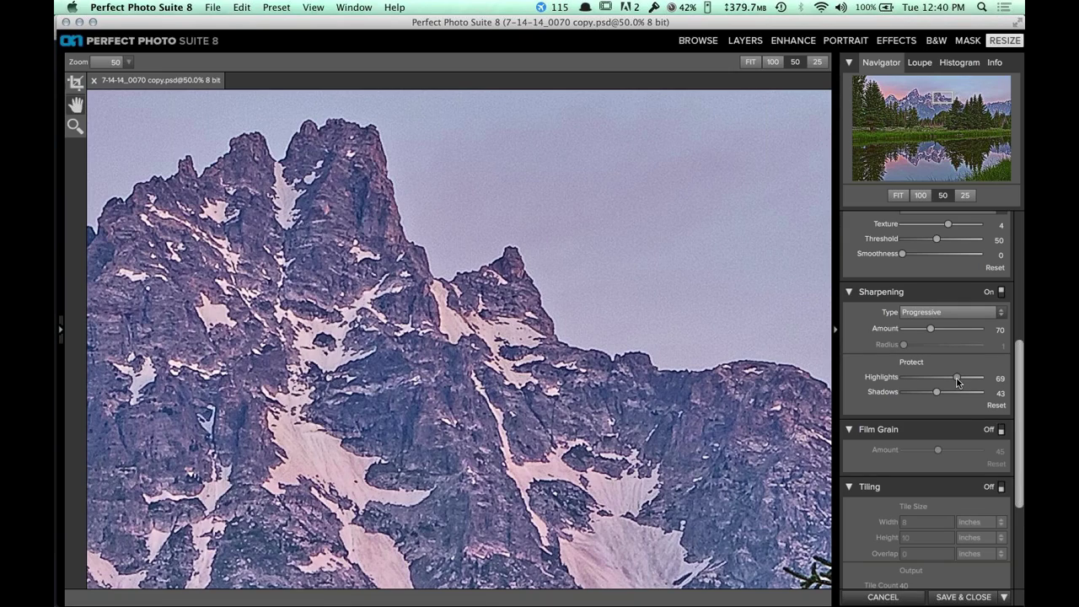
pyautogui.moveTo(957, 381); pyautogui.dragTo(951, 385)
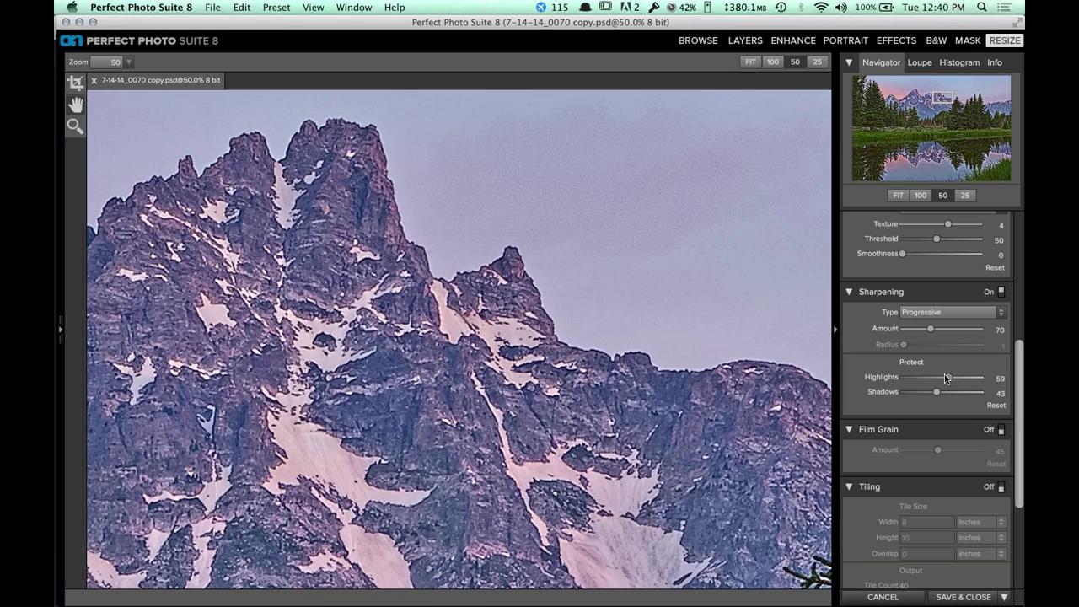
pyautogui.moveTo(946, 379); pyautogui.dragTo(941, 380)
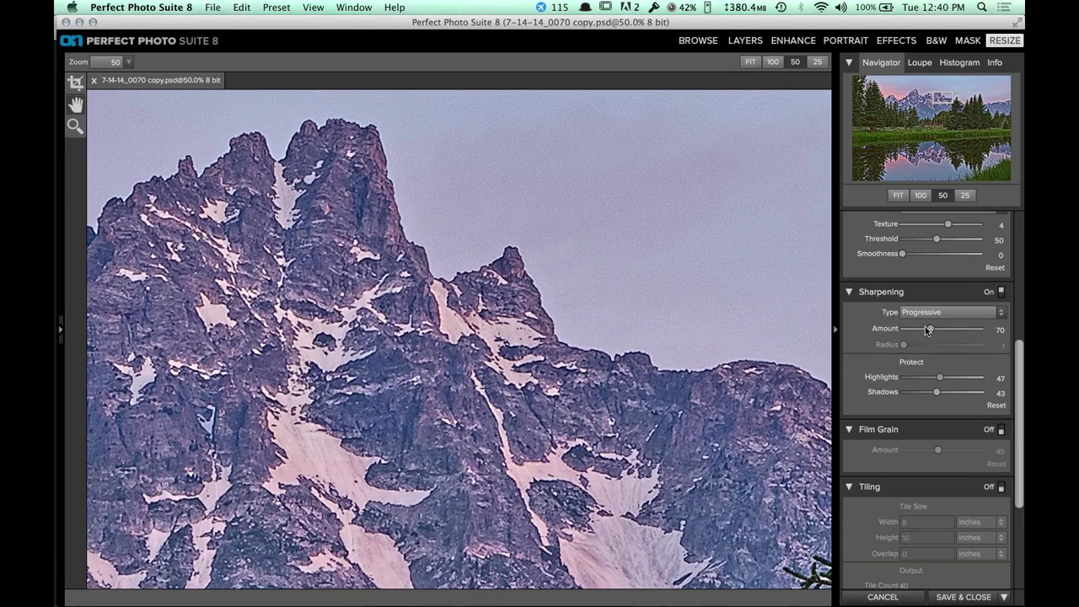
pyautogui.moveTo(928, 331); pyautogui.dragTo(918, 332)
pyautogui.moveTo(939, 381); pyautogui.dragTo(948, 380)
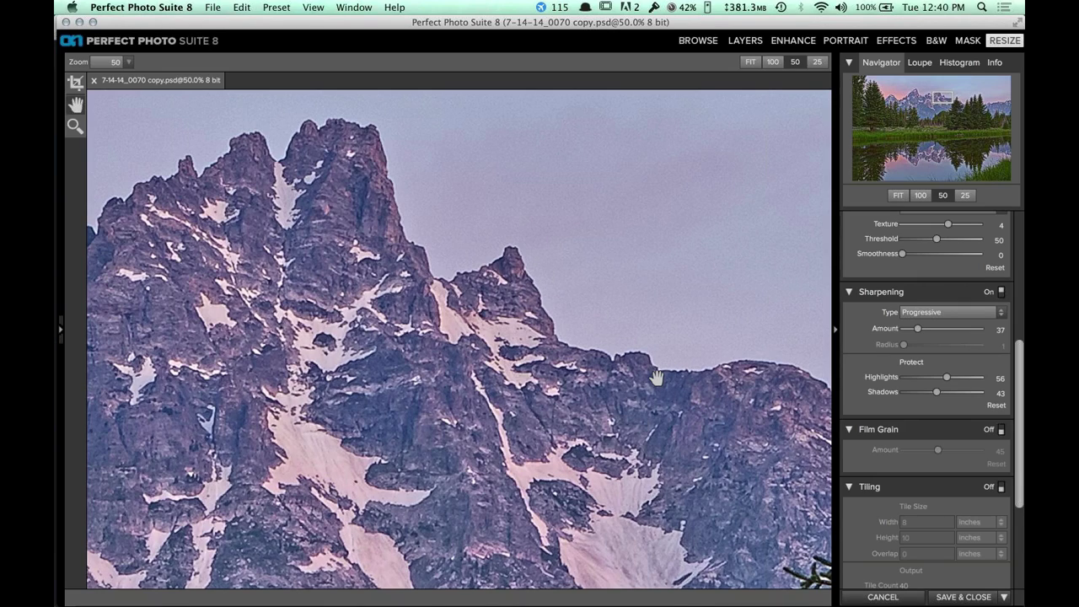
# Inspect the sharpened mountain ridge, the pine top and the smooth areas of sky for noise.
pyautogui.moveTo(656, 377); pyautogui.dragTo(632, 372)
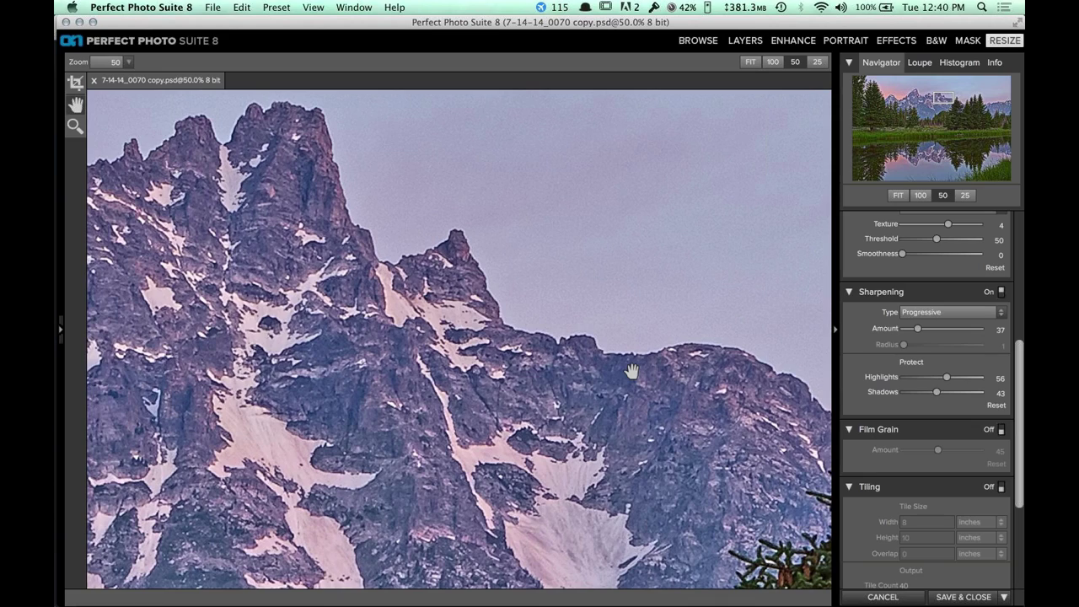
pyautogui.moveTo(632, 372); pyautogui.dragTo(607, 321)
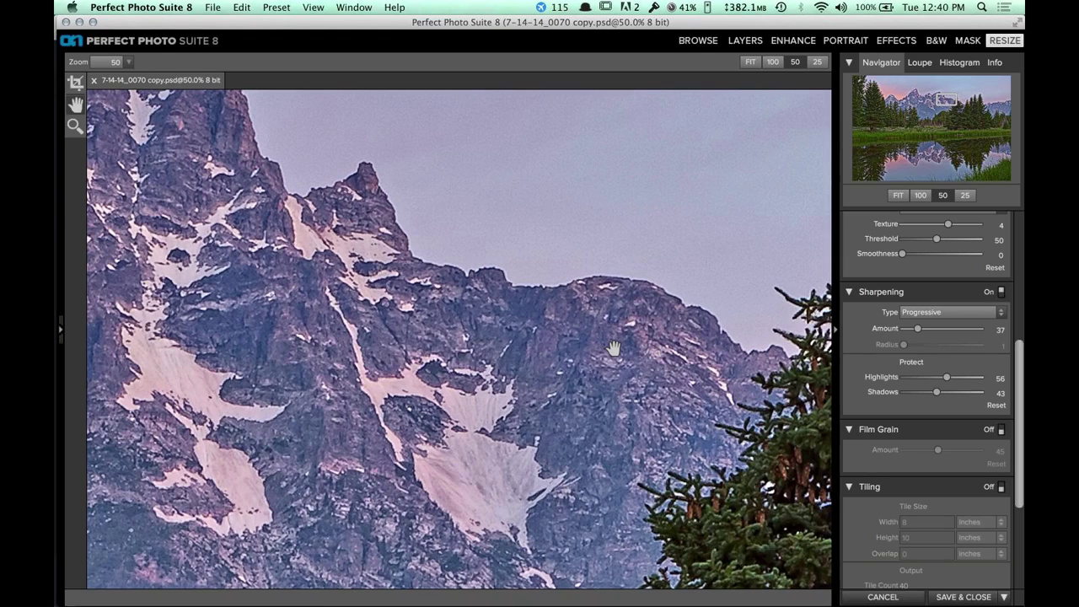
pyautogui.moveTo(614, 348); pyautogui.dragTo(605, 368)
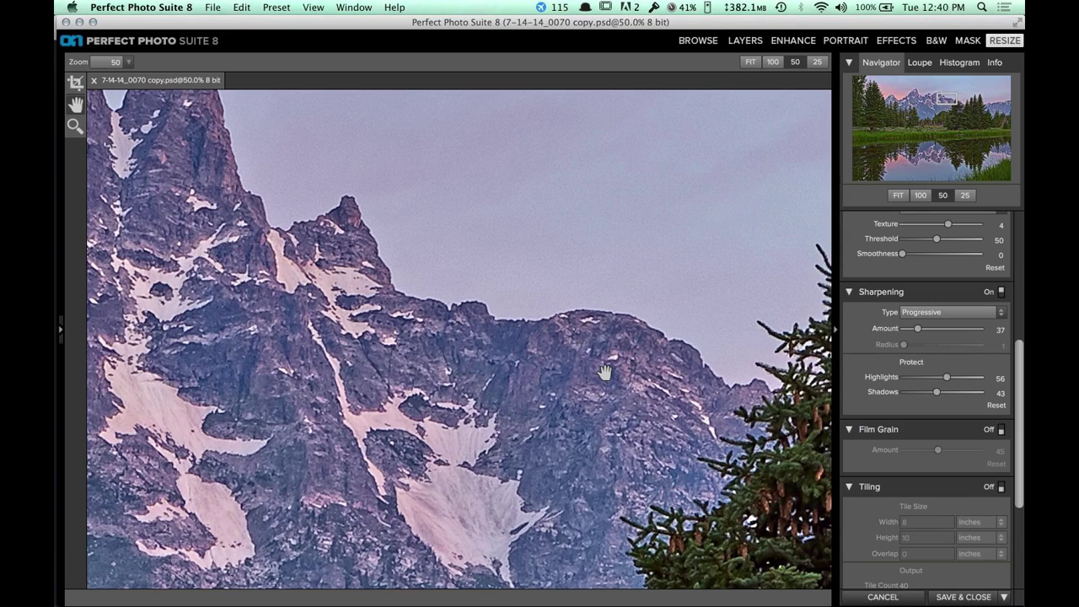
pyautogui.moveTo(604, 373); pyautogui.dragTo(588, 403)
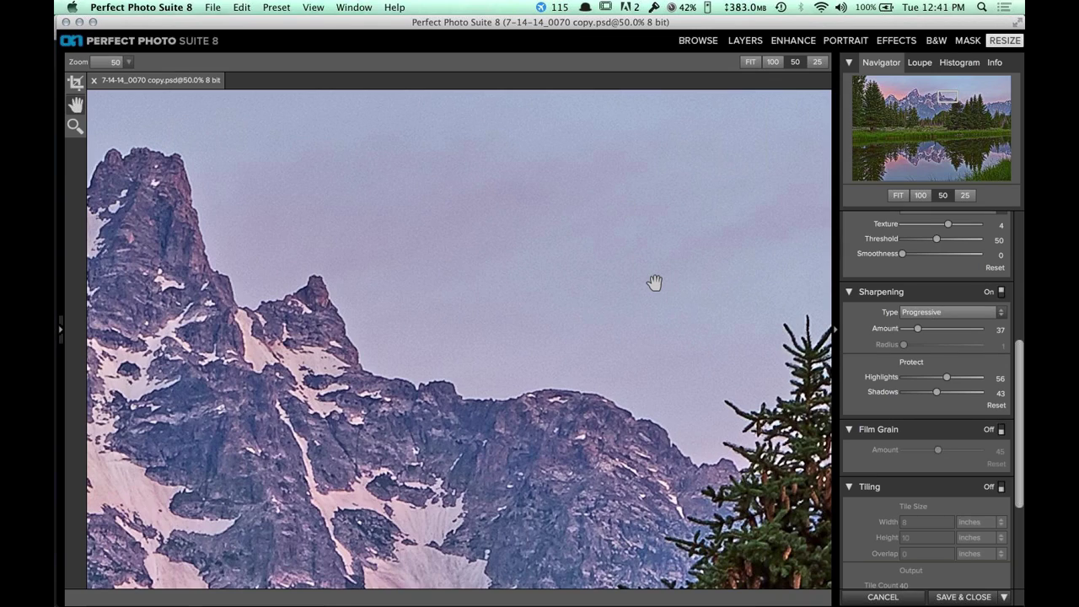
pyautogui.moveTo(655, 282); pyautogui.dragTo(679, 289)
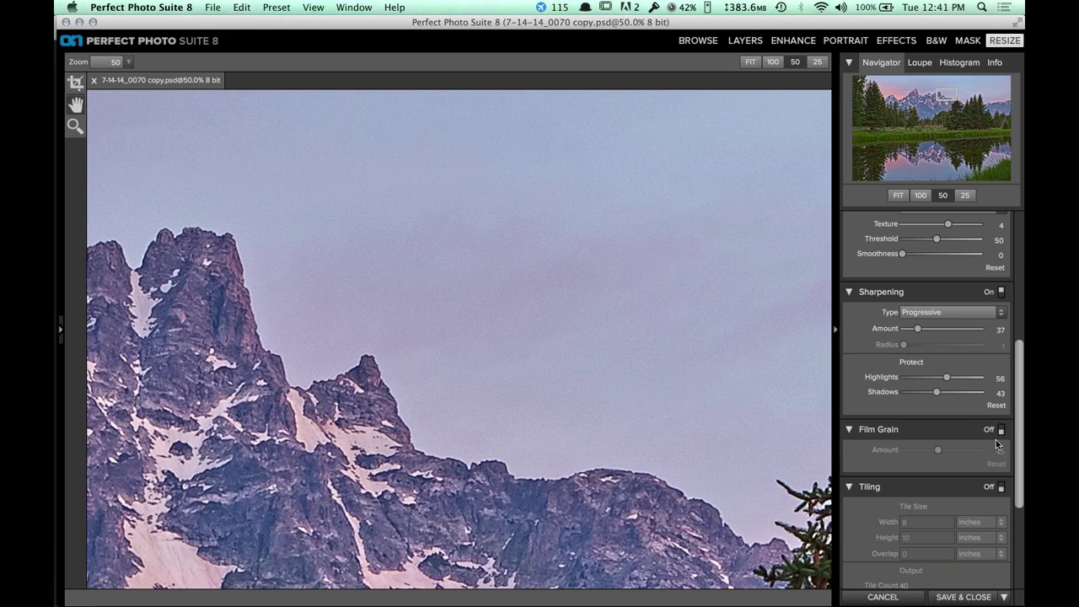
# Try film grain at an amount of 27 and turn it back off.
pyautogui.click(996, 439)
pyautogui.moveTo(937, 449); pyautogui.dragTo(926, 458)
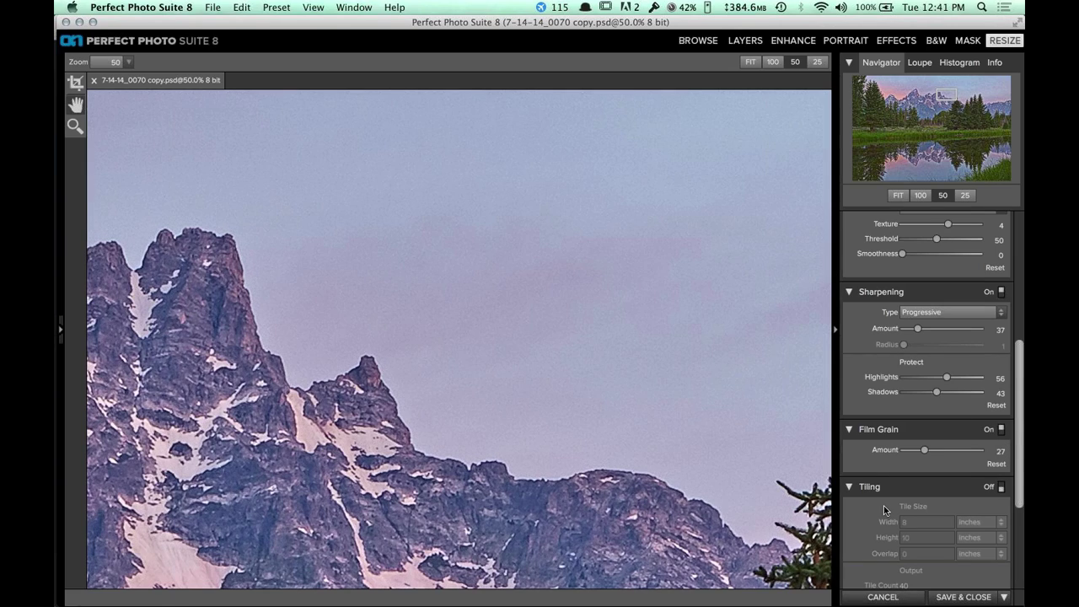
pyautogui.click(1001, 429)
# View the whole enlarged photo and check its document width in the size settings.
pyautogui.scroll(1, 1017, 478)
pyautogui.moveTo(1018, 467); pyautogui.dragTo(1022, 391)
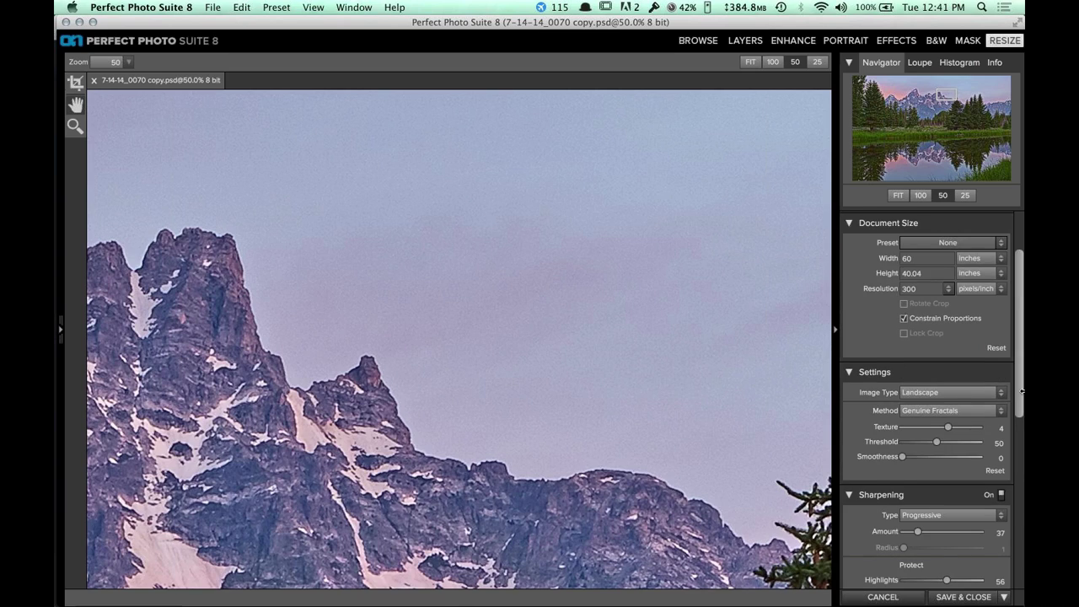
pyautogui.click(899, 197)
pyautogui.click(921, 262)
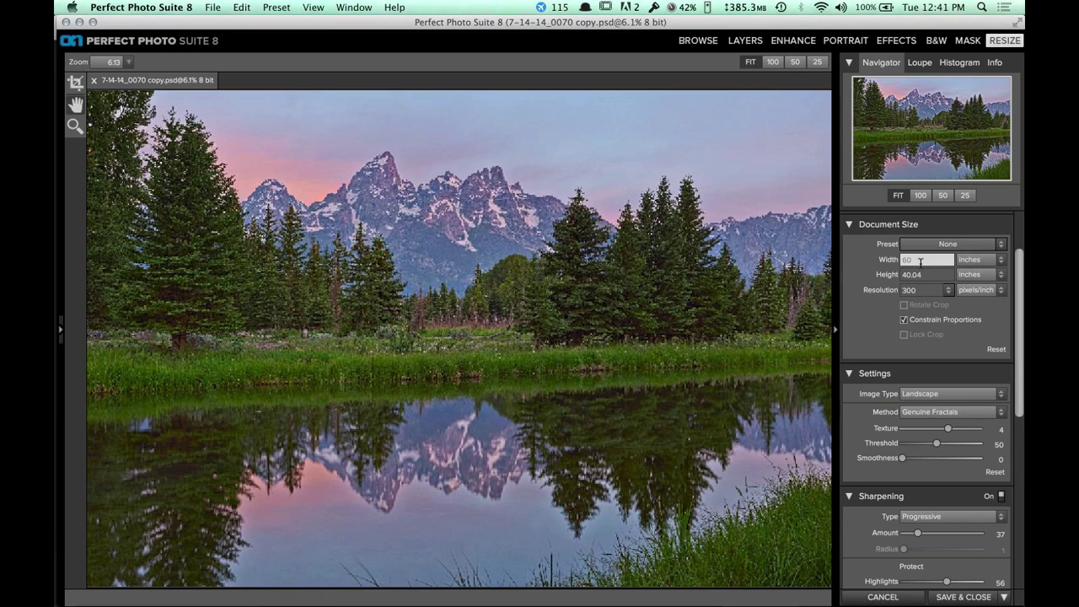
pyautogui.press('Return')
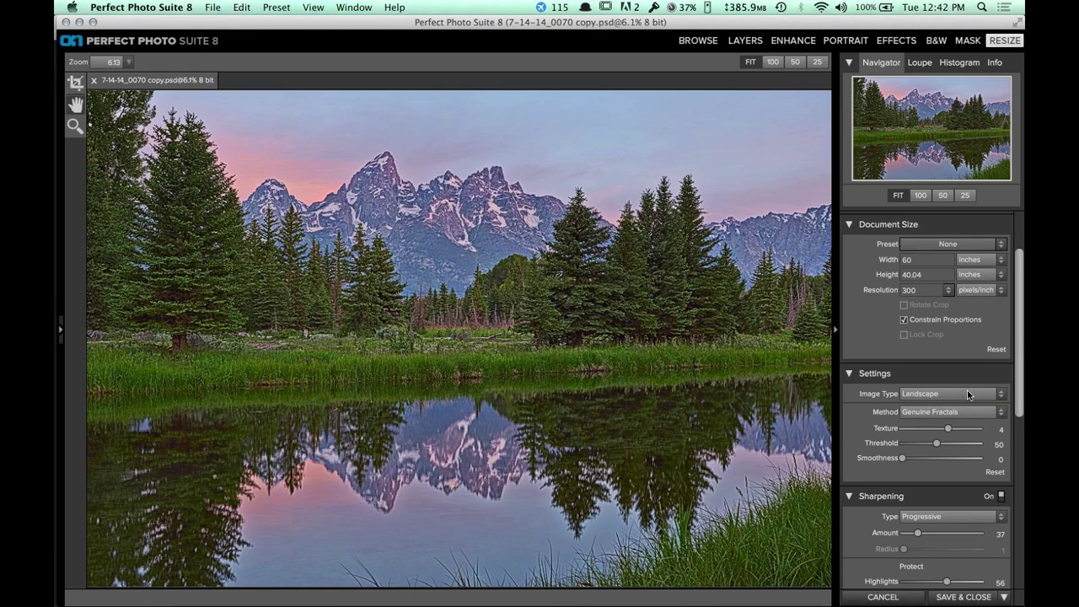
# Cancel the resize, discarding its edits, and open an 8-bit Photoshop copy of Tetons Warmth.psd for resizing.
pyautogui.click(883, 598)
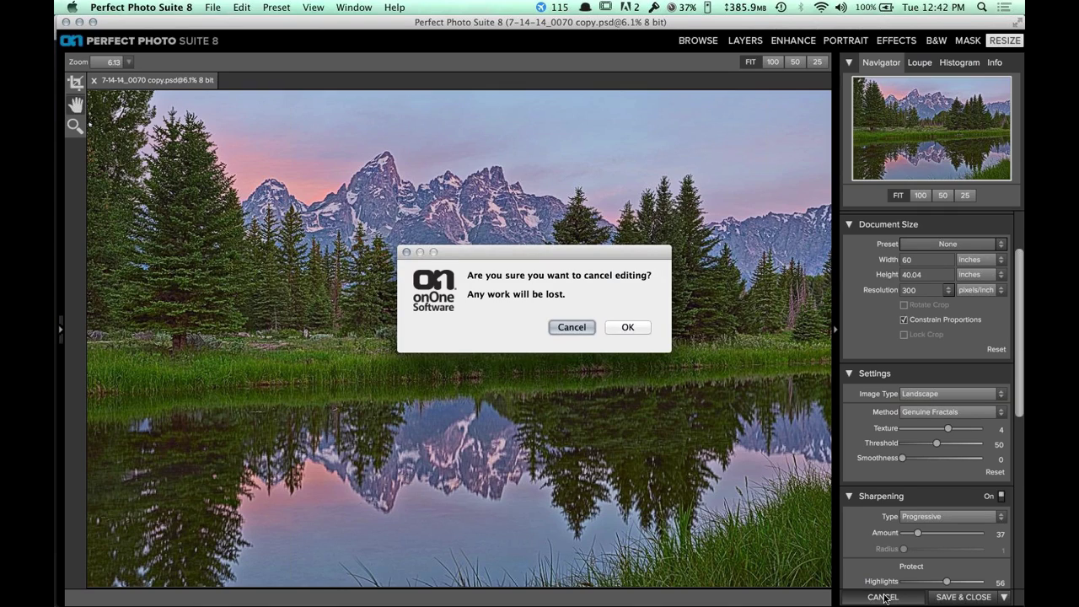
pyautogui.click(626, 329)
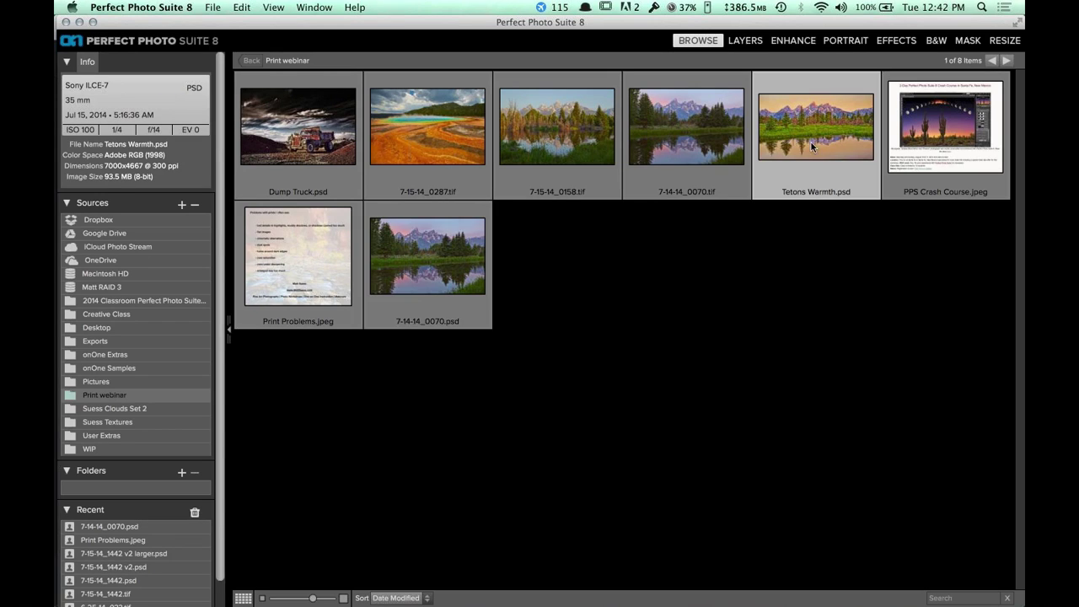
pyautogui.click(1004, 42)
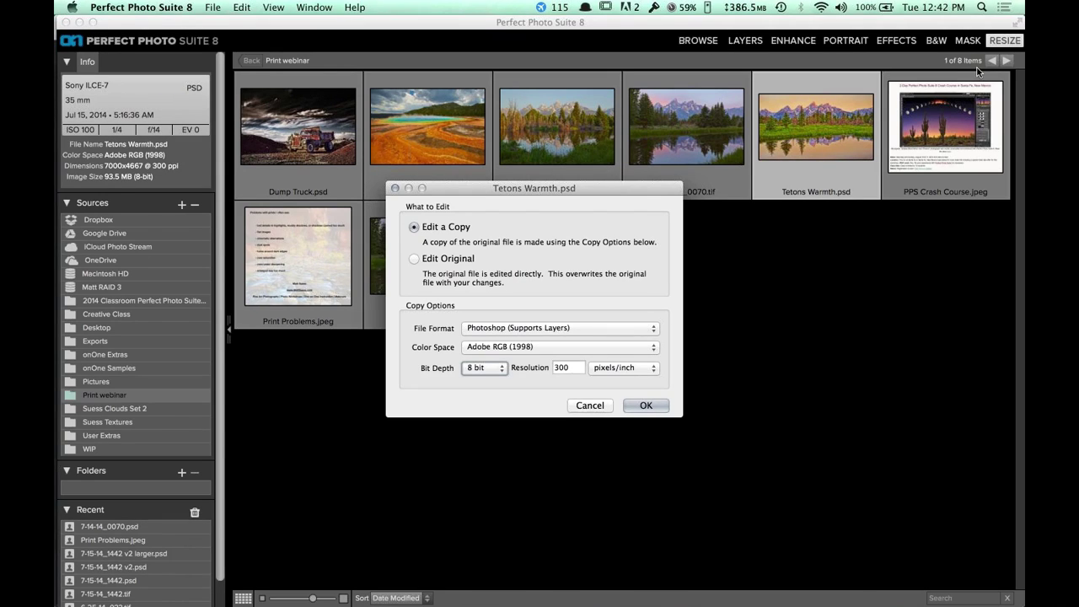
pyautogui.click(662, 407)
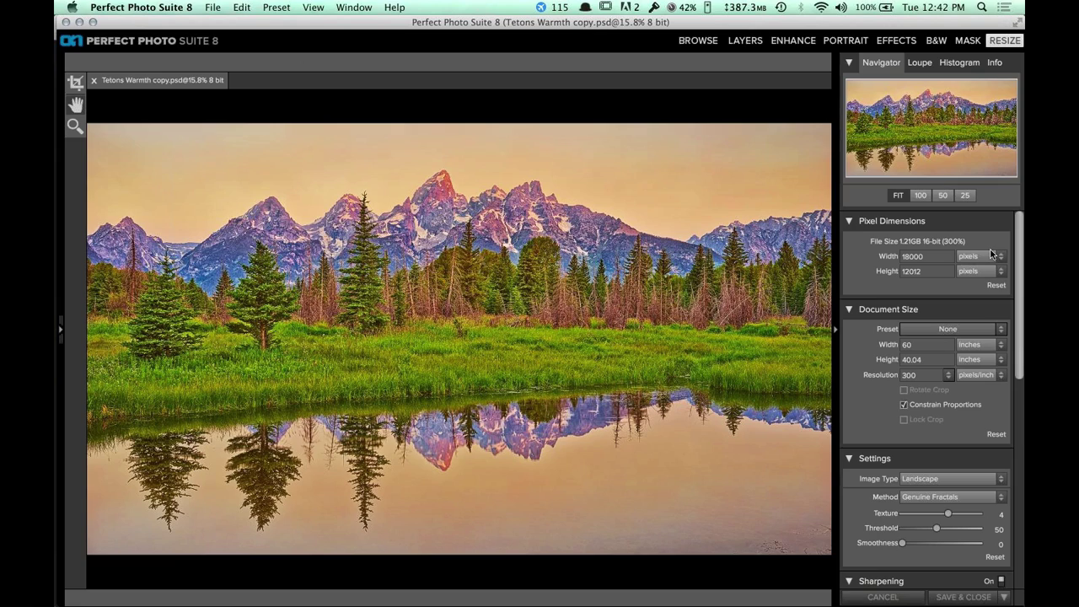
# Turn on tiling and set the tile size to 3 columns by 1 row.
pyautogui.scroll(-10, 991, 255)
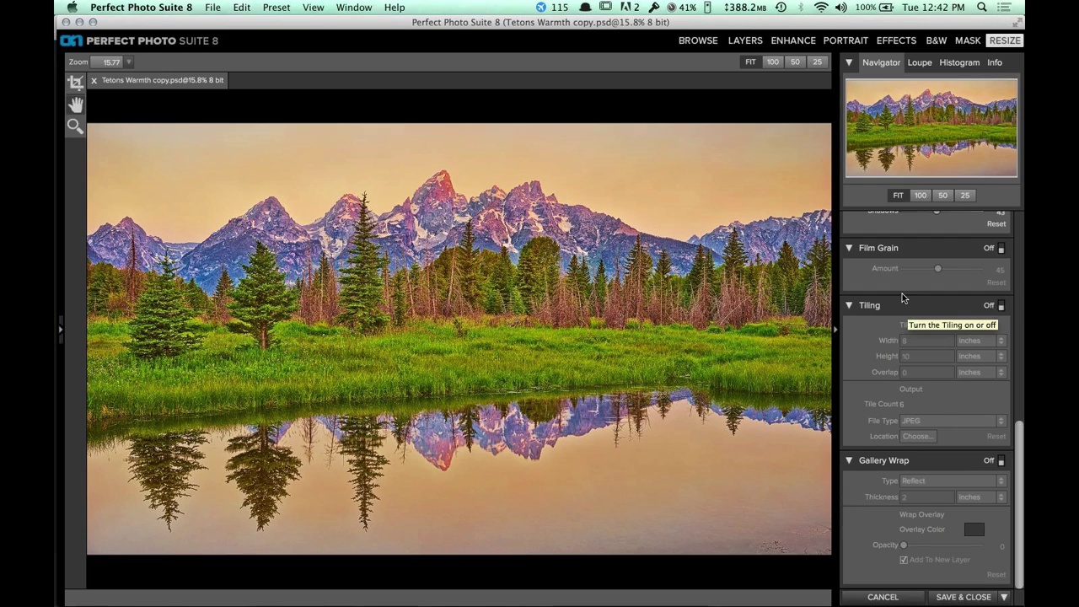
pyautogui.click(1000, 307)
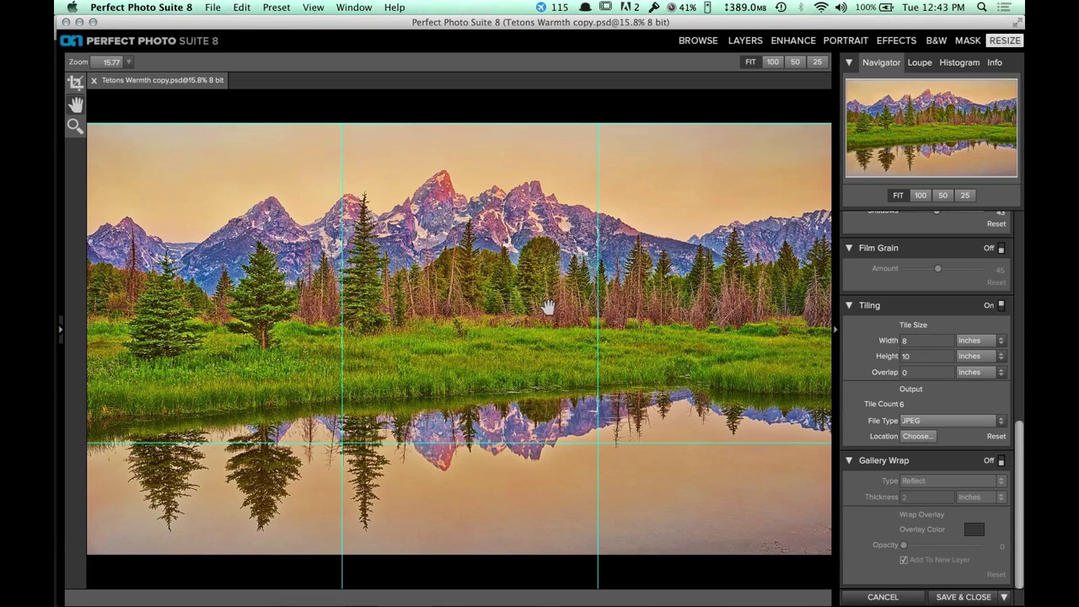
pyautogui.click(978, 342)
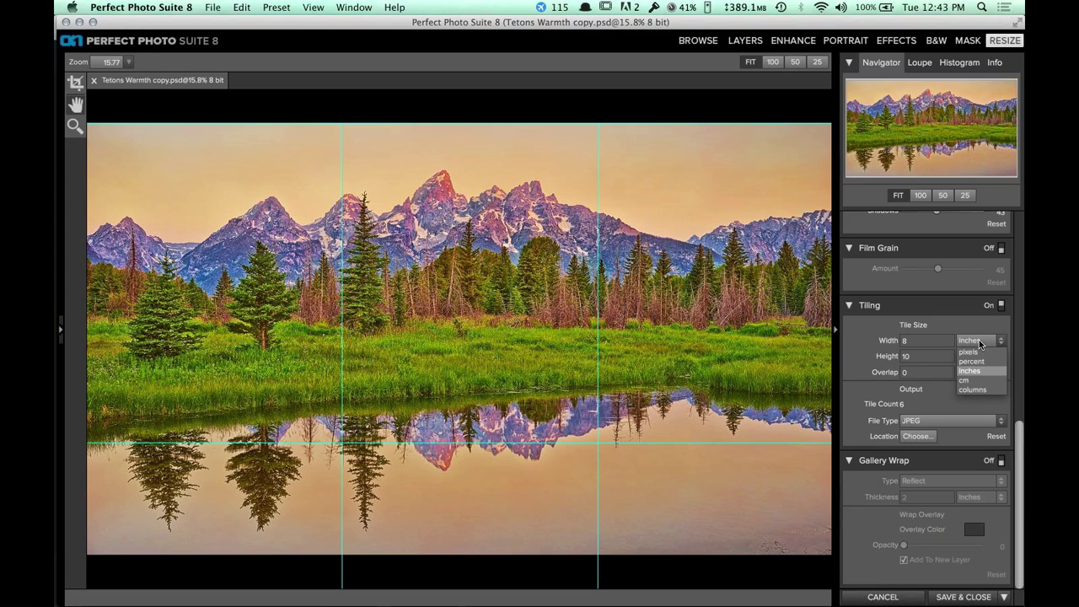
pyautogui.press('Escape')
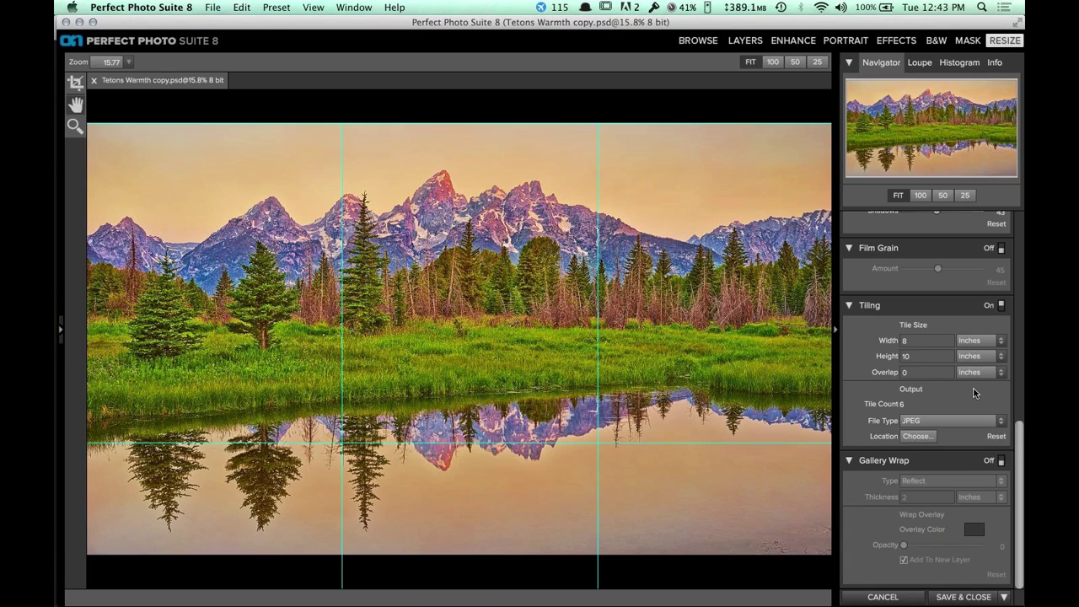
pyautogui.click(926, 340)
pyautogui.click(906, 357)
pyautogui.write('3')
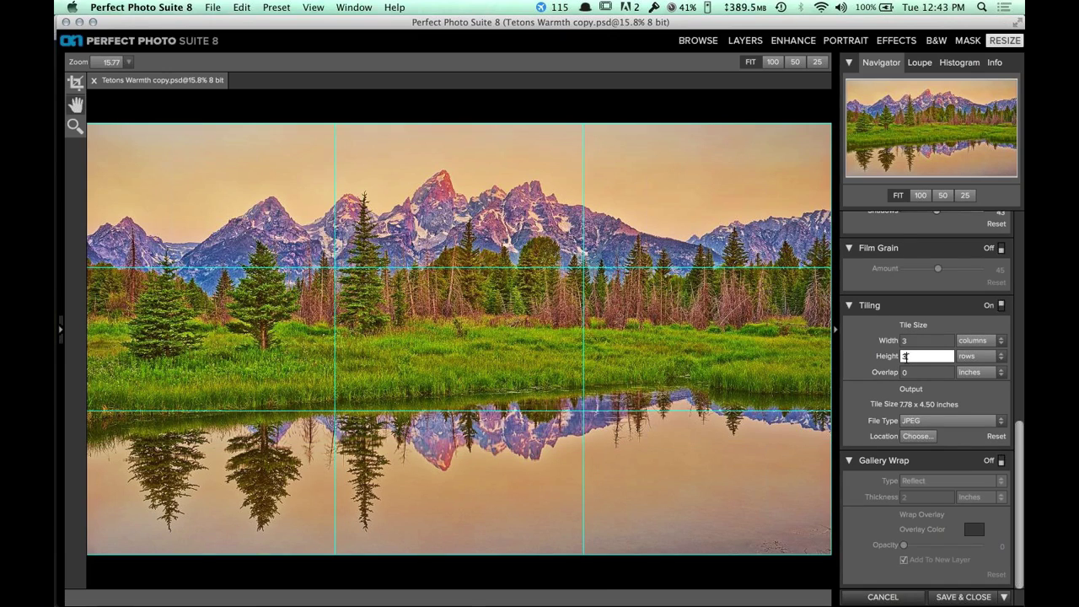
pyautogui.press('BackSpace')
pyautogui.write('1')
pyautogui.press('Tab')
pyautogui.click(868, 387)
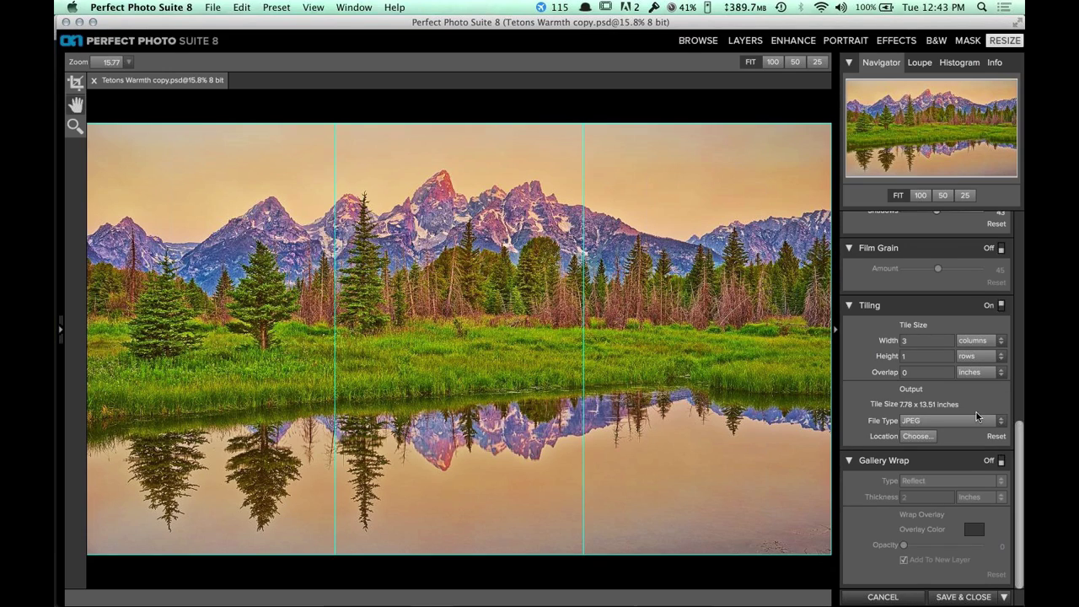
# Choose JPEG as the output file type for the tiles.
pyautogui.click(930, 421)
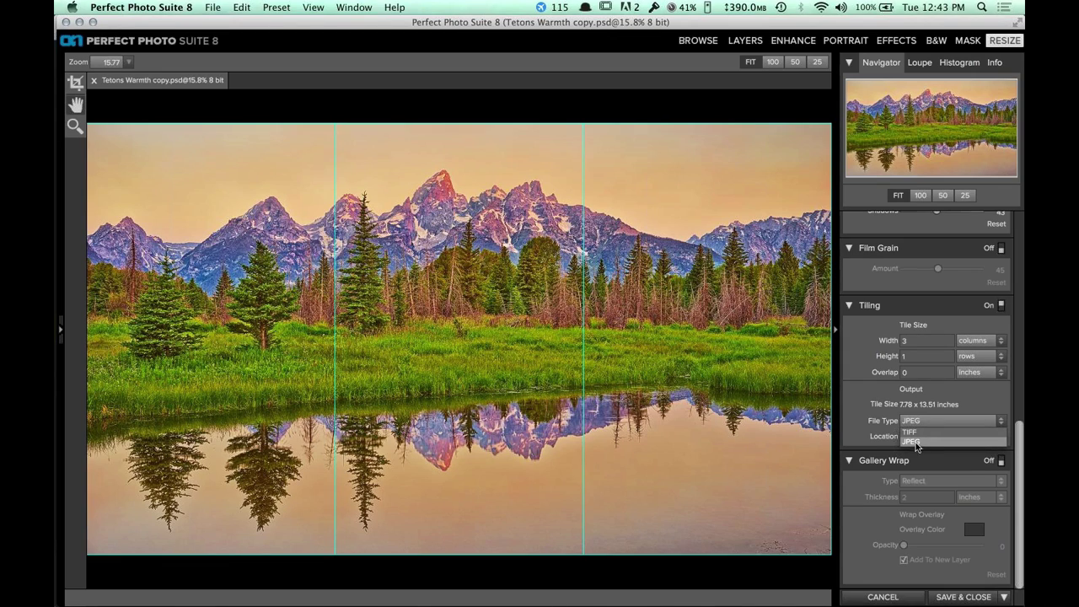
pyautogui.click(914, 442)
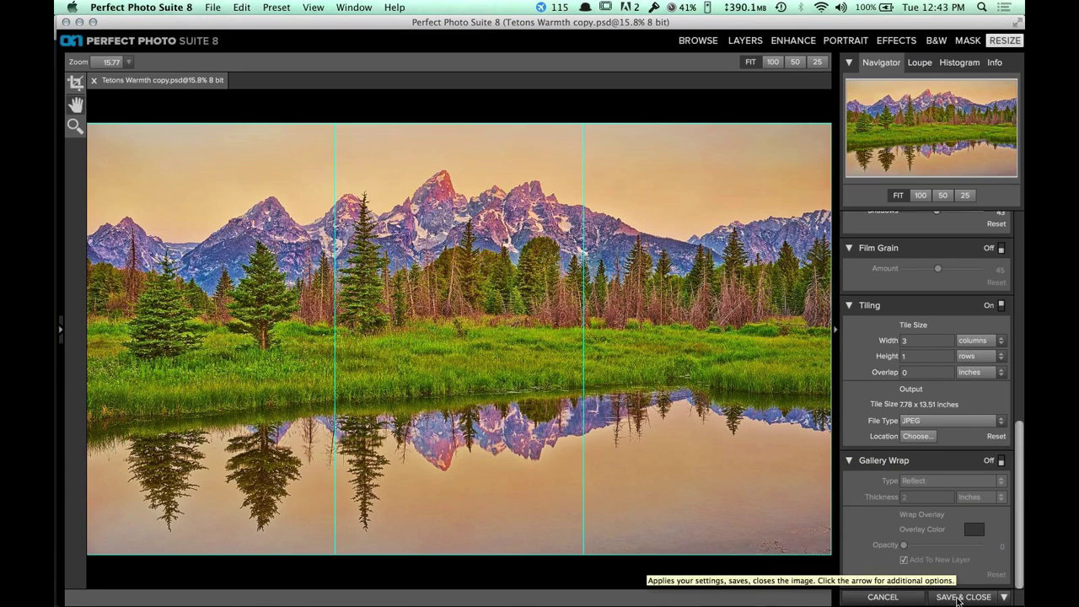
pyautogui.click(927, 339)
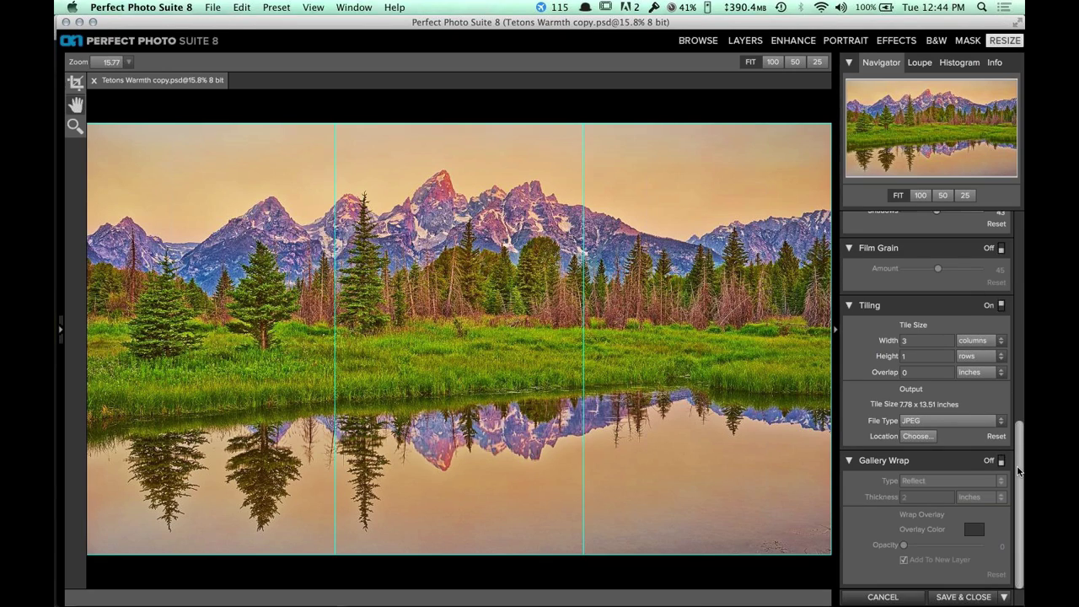
# Turn tiling off and turn on Gallery Wrap with a thickness of 2 inches.
pyautogui.click(1002, 307)
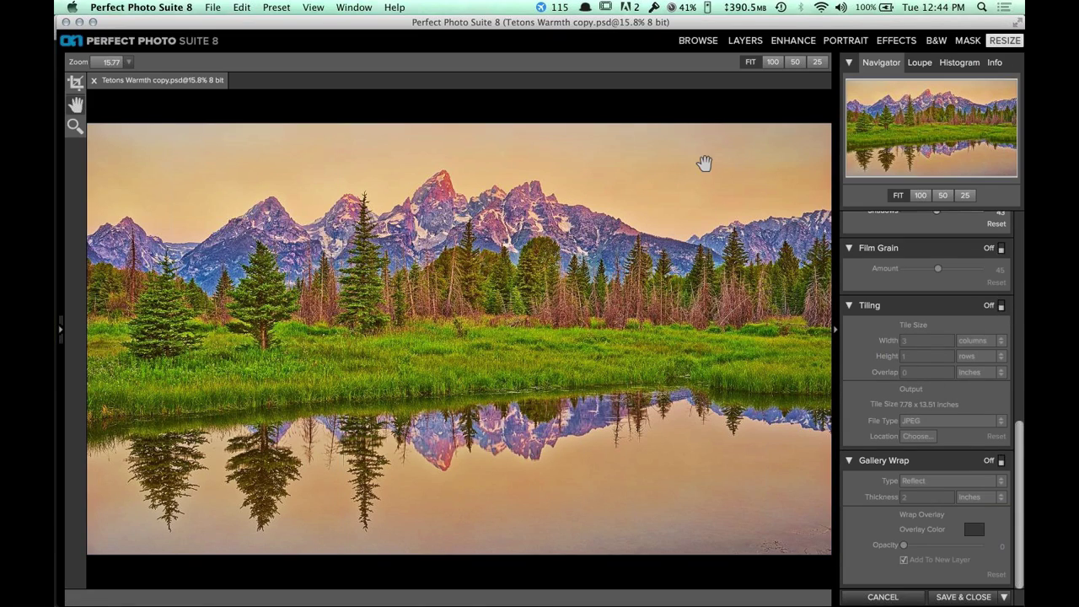
pyautogui.click(1001, 464)
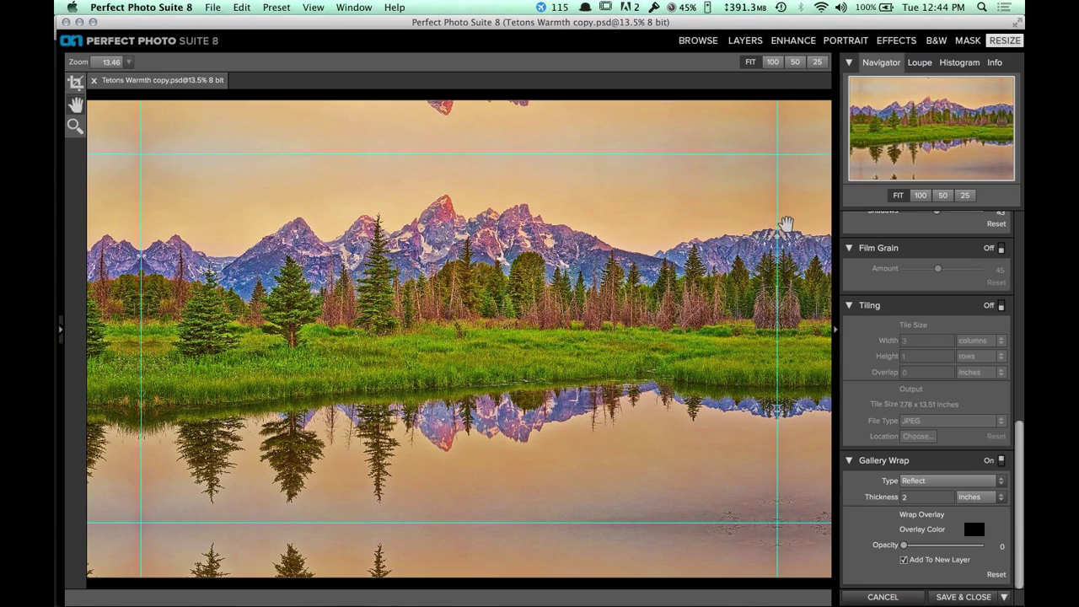
pyautogui.click(905, 498)
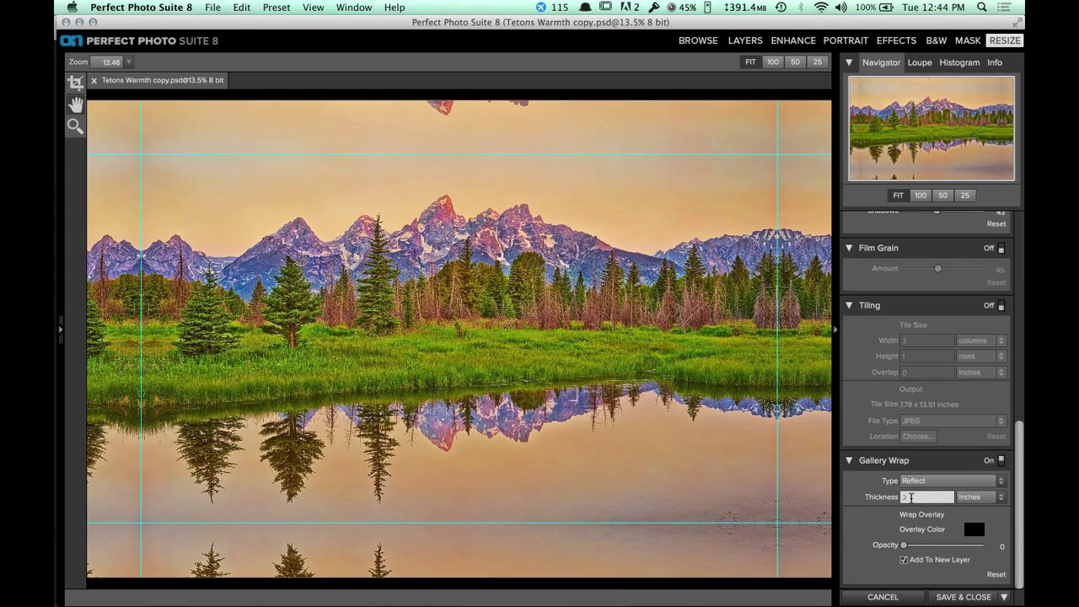
pyautogui.press('Return')
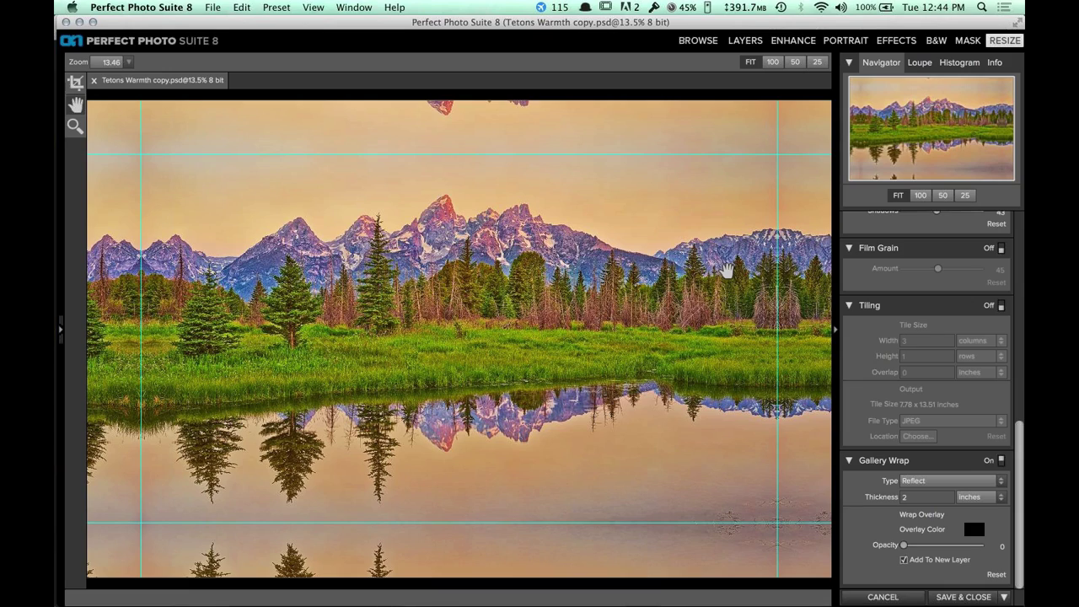
# Compare the Stretch and Reflect wrap types, and try the black wrap overlay at an opacity of 100.
pyautogui.click(959, 482)
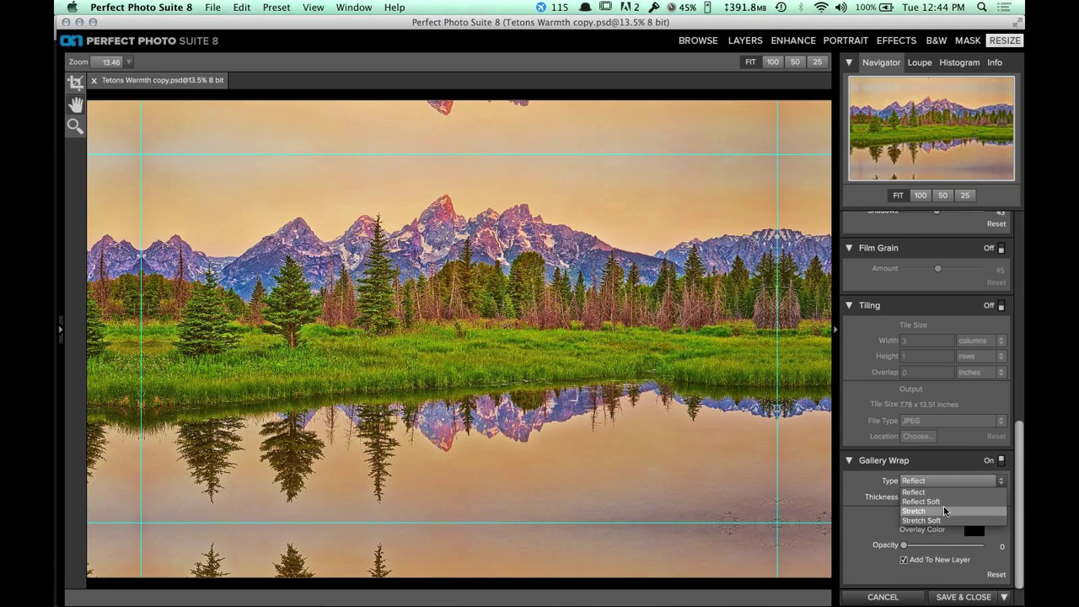
pyautogui.click(932, 491)
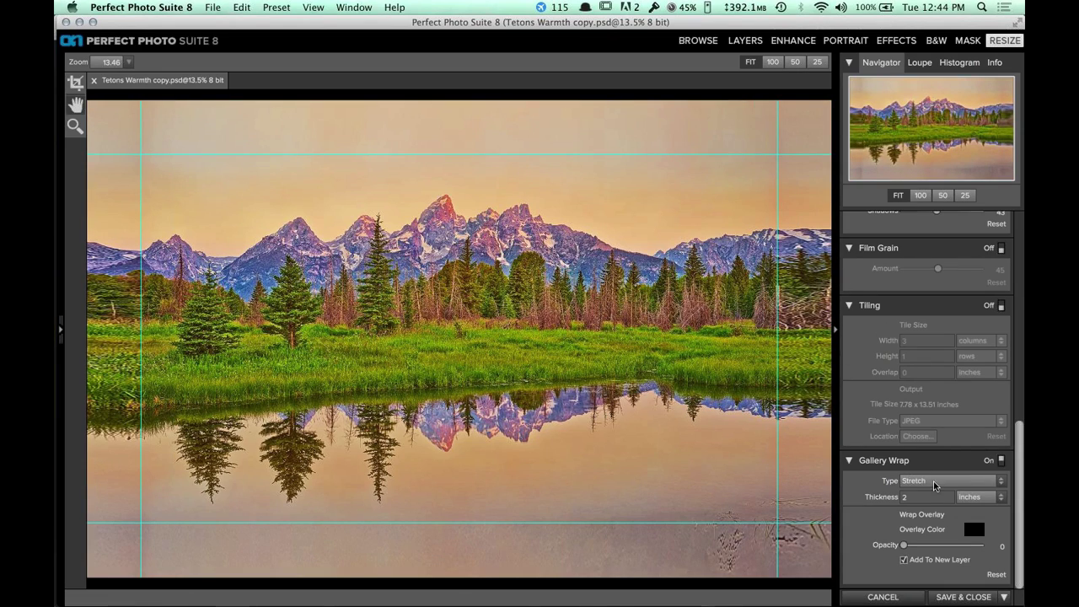
pyautogui.click(949, 483)
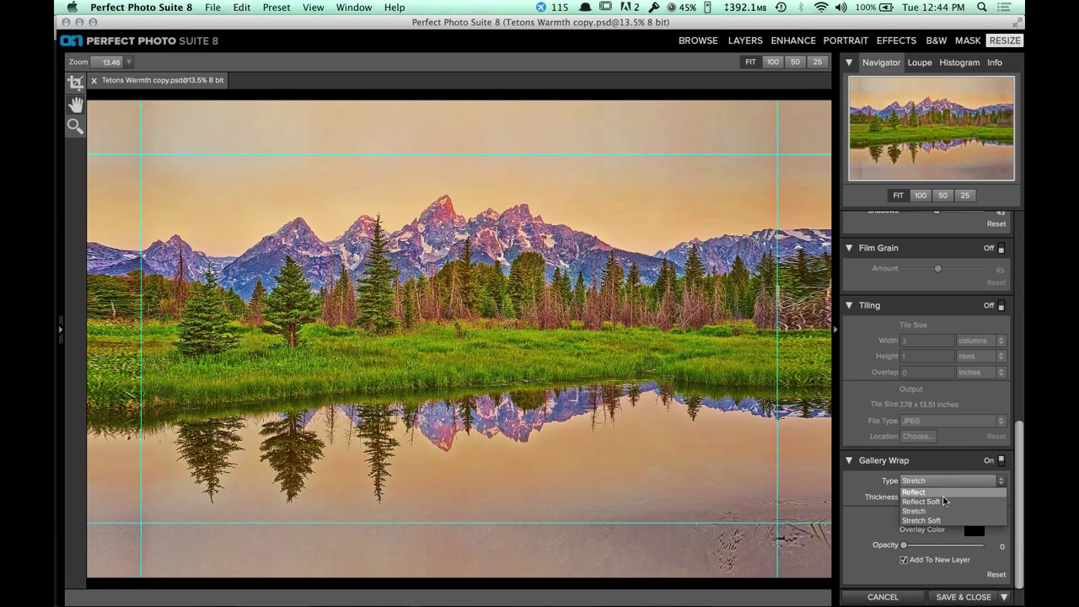
pyautogui.click(944, 500)
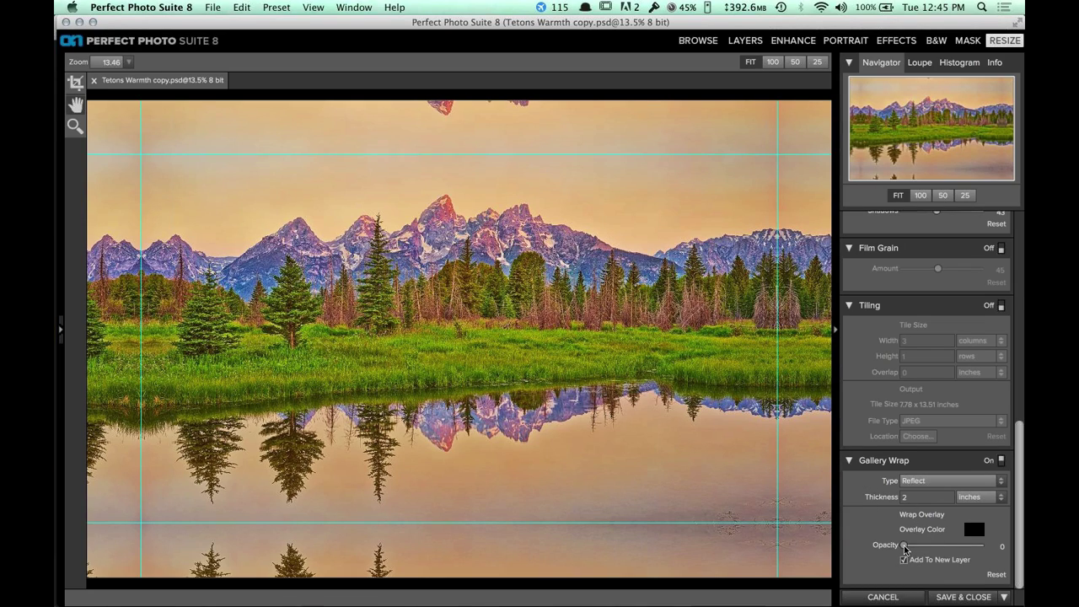
pyautogui.moveTo(908, 549); pyautogui.dragTo(983, 542)
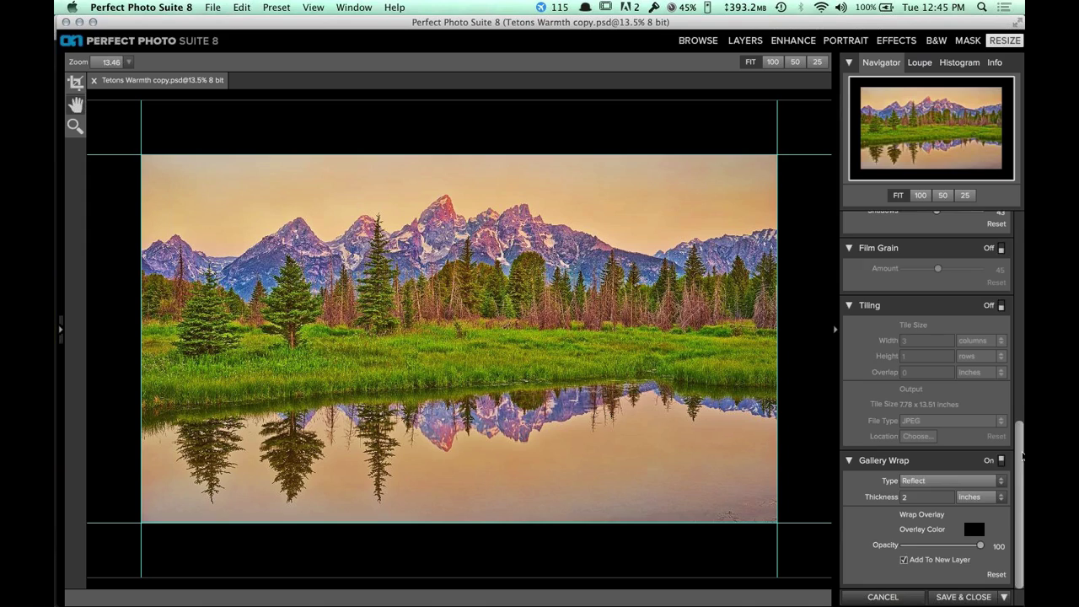
# Turn tiling back on together with Gallery Wrap and accept the notice about previewing the wrap wings.
pyautogui.scroll(2, 1022, 430)
pyautogui.scroll(5, 1022, 430)
pyautogui.scroll(-4, 1022, 447)
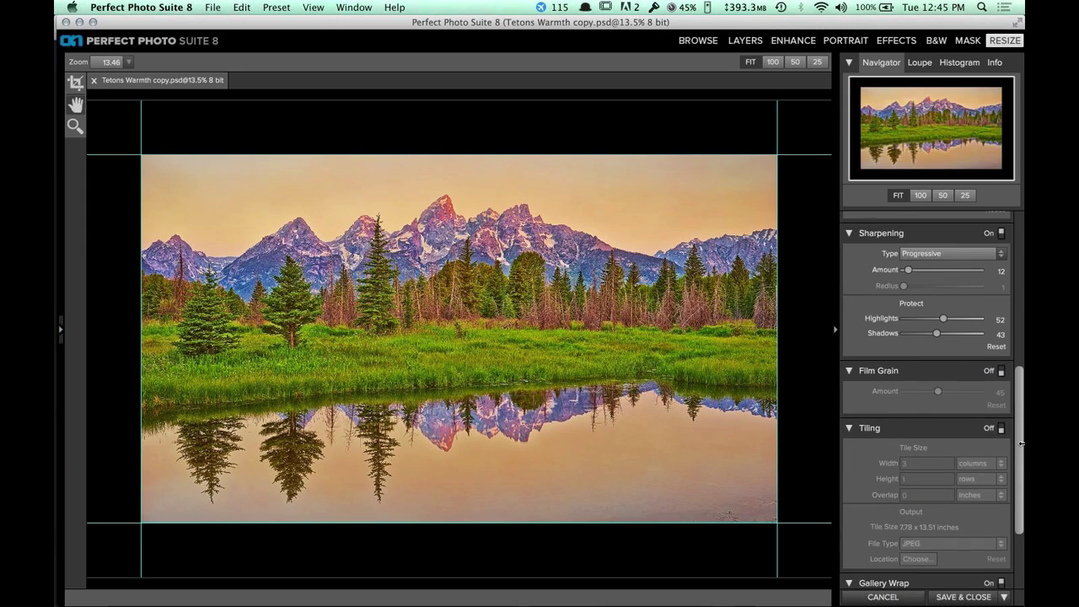
pyautogui.scroll(5, 1021, 461)
pyautogui.scroll(-6, 1008, 388)
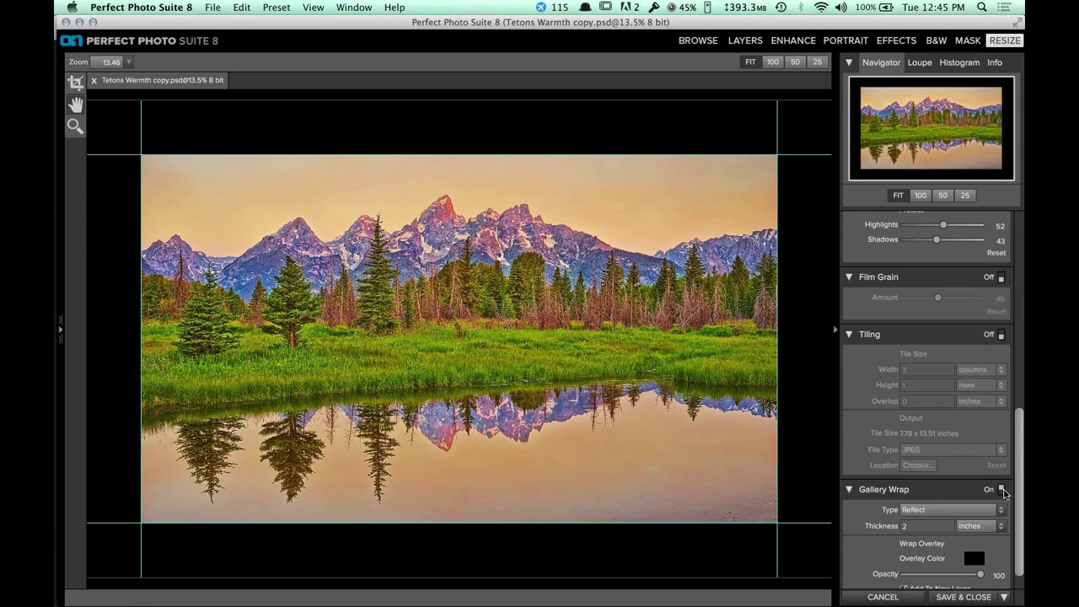
pyautogui.click(1001, 319)
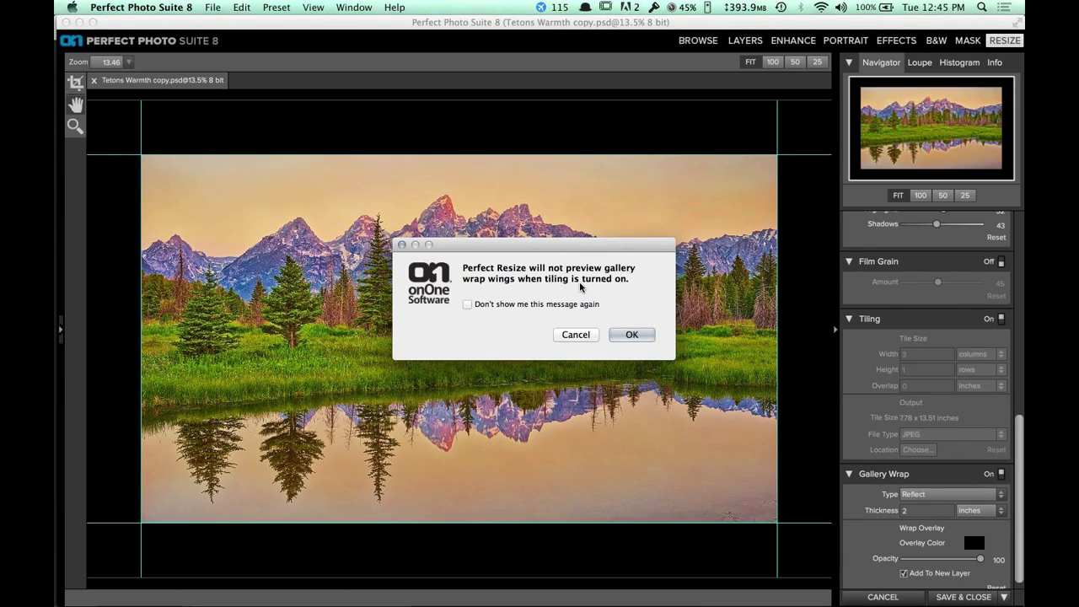
pyautogui.click(628, 337)
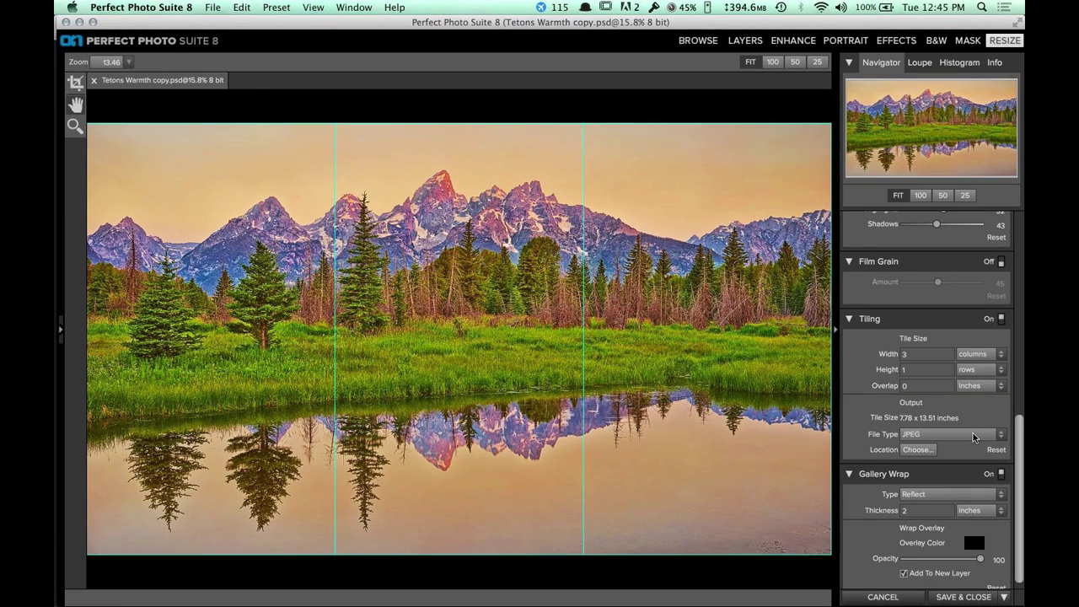
pyautogui.click(909, 371)
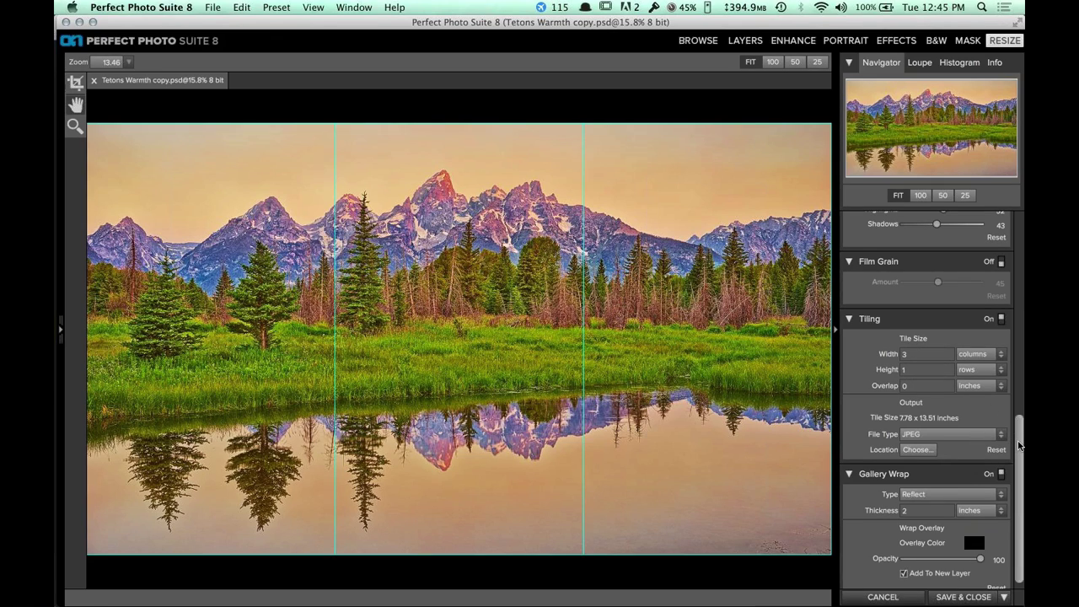
# Set the wrap overlay's opacity to 0 and keep Reflect as the gallery wrap type.
pyautogui.scroll(-1, 1018, 449)
pyautogui.scroll(-2, 1019, 448)
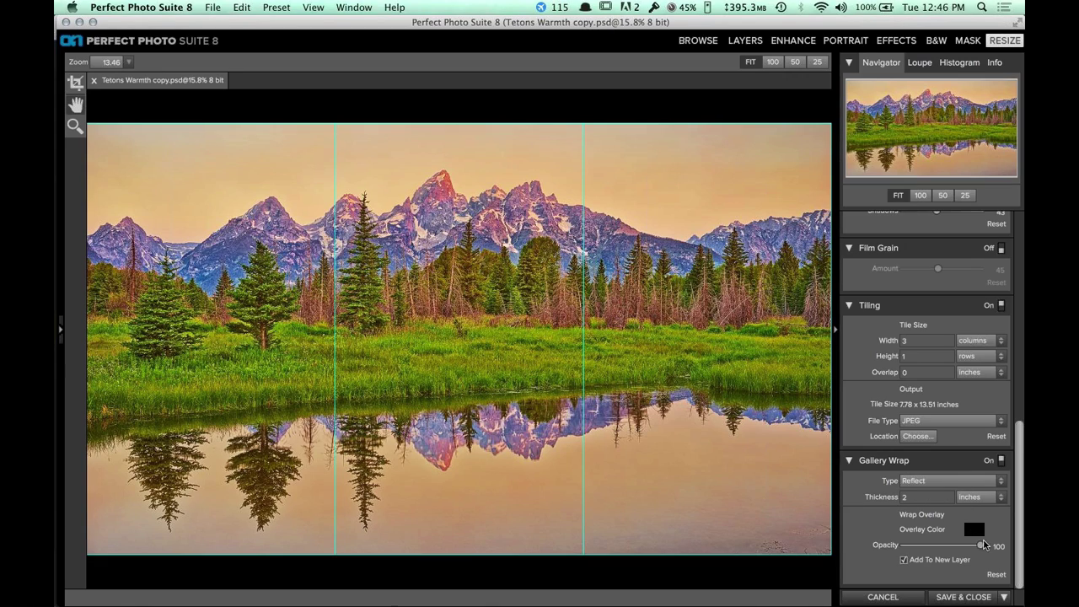
pyautogui.moveTo(981, 545); pyautogui.dragTo(899, 545)
pyautogui.click(936, 482)
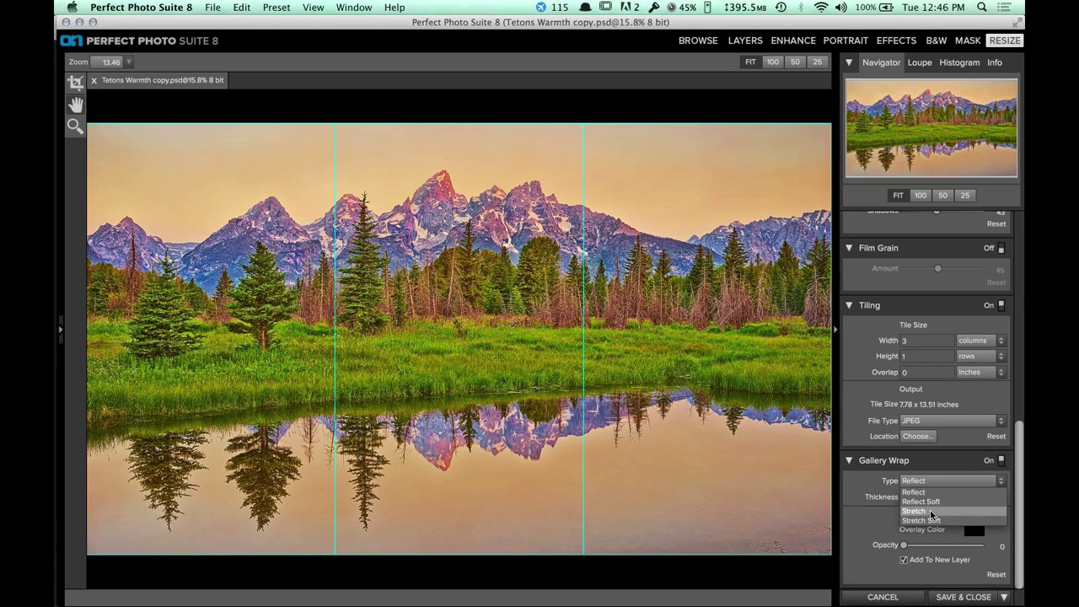
pyautogui.click(853, 487)
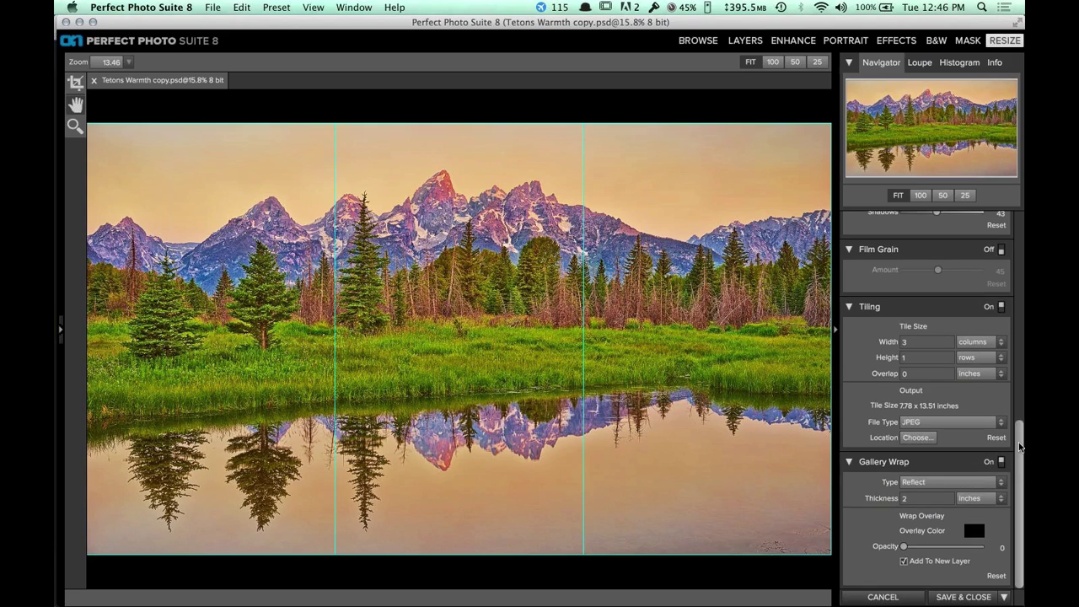
# Turn off both Gallery Wrap and Tiling for the Tetons Warmth copy.
pyautogui.scroll(1, 1021, 424)
pyautogui.scroll(10, 1021, 424)
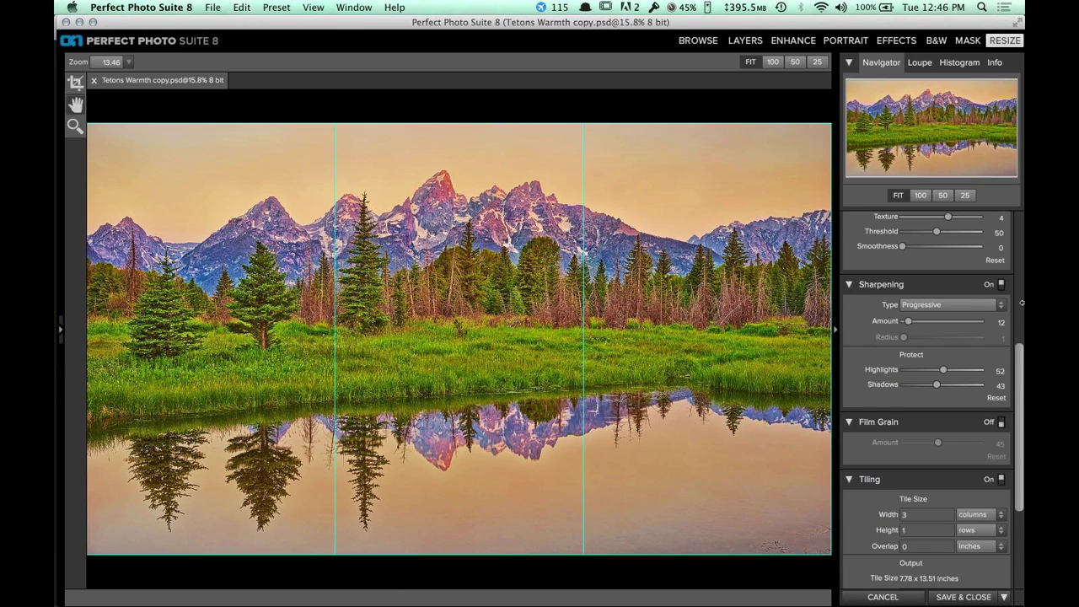
pyautogui.scroll(6, 1022, 271)
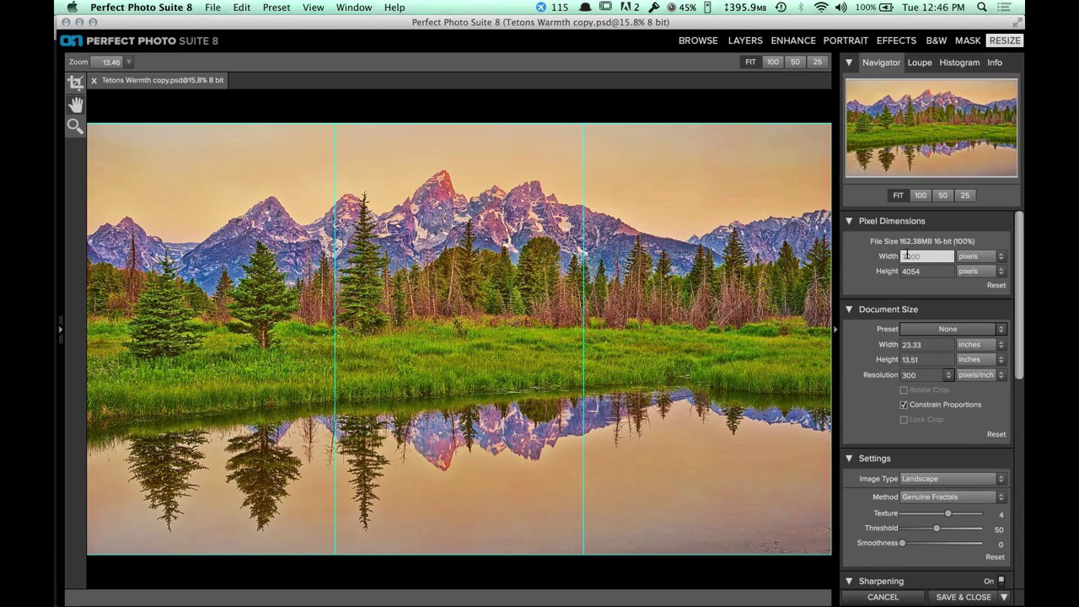
pyautogui.click(925, 345)
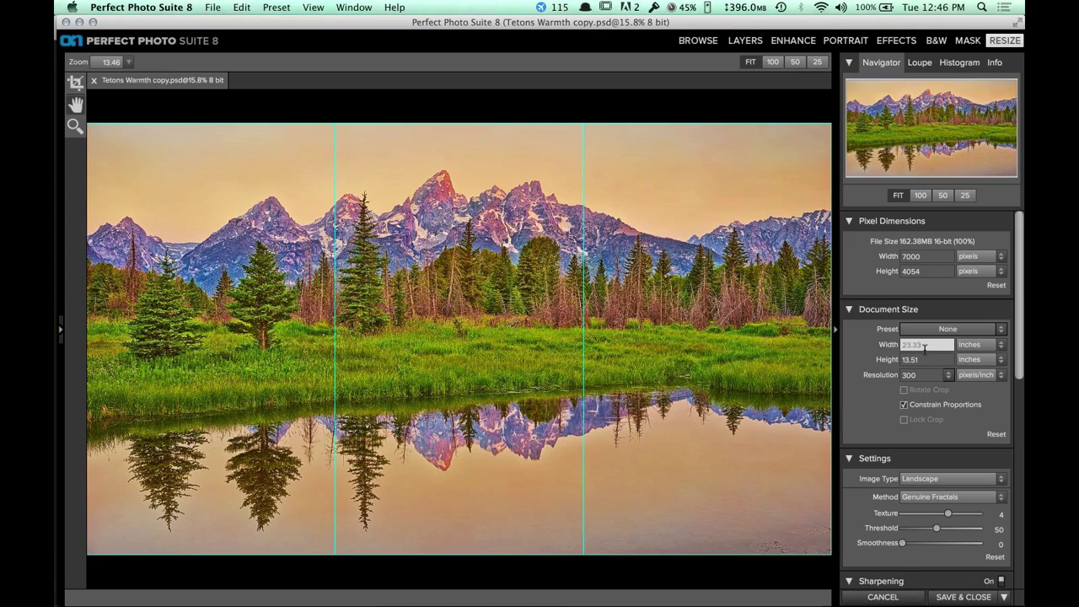
pyautogui.click(896, 352)
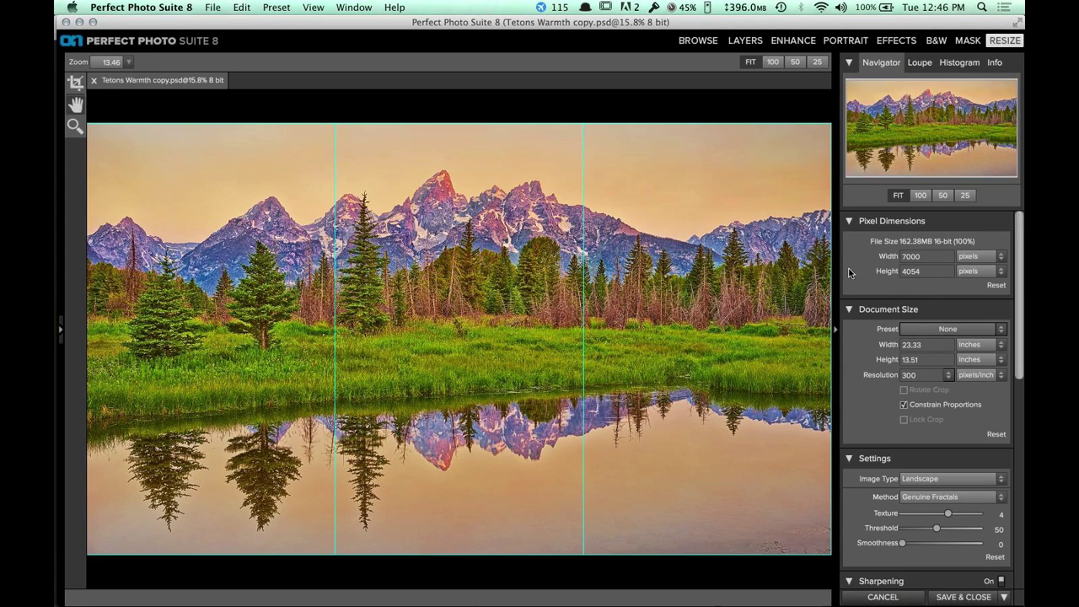
pyautogui.scroll(-1, 1017, 396)
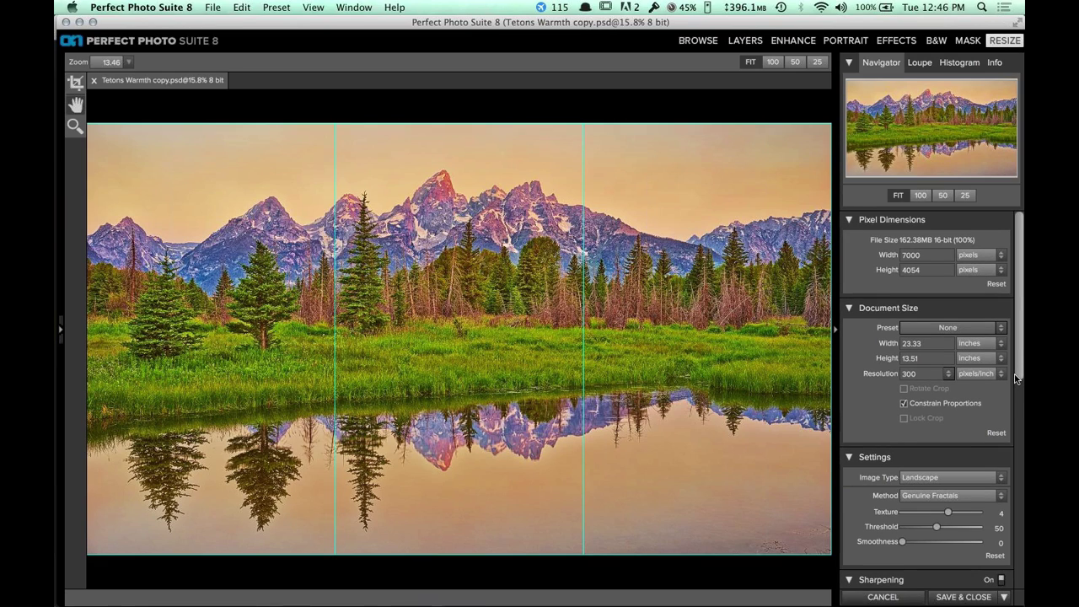
pyautogui.scroll(-10, 1016, 426)
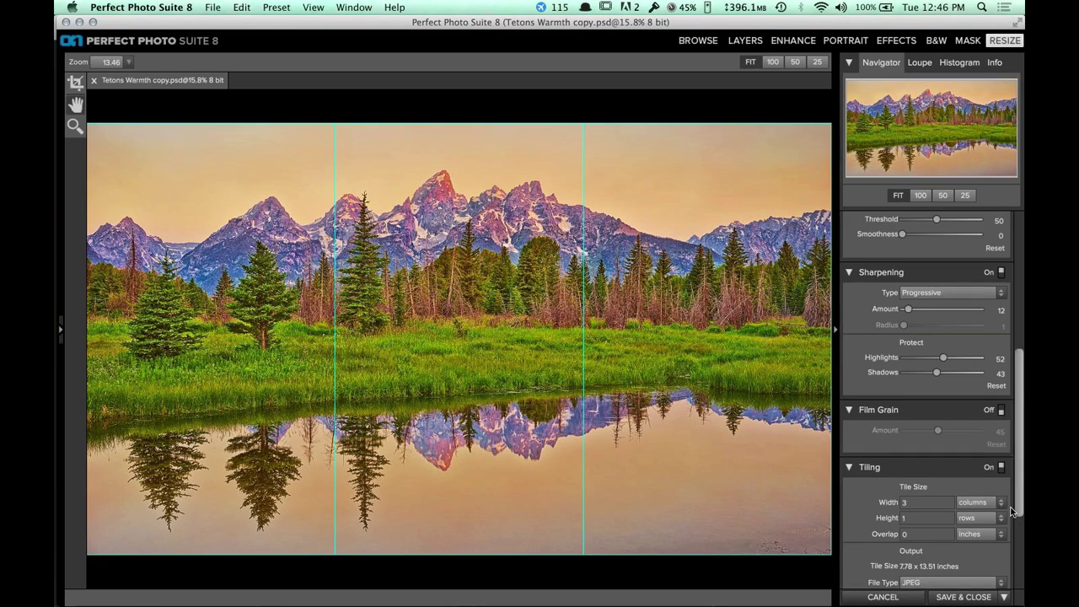
pyautogui.scroll(-3, 1016, 523)
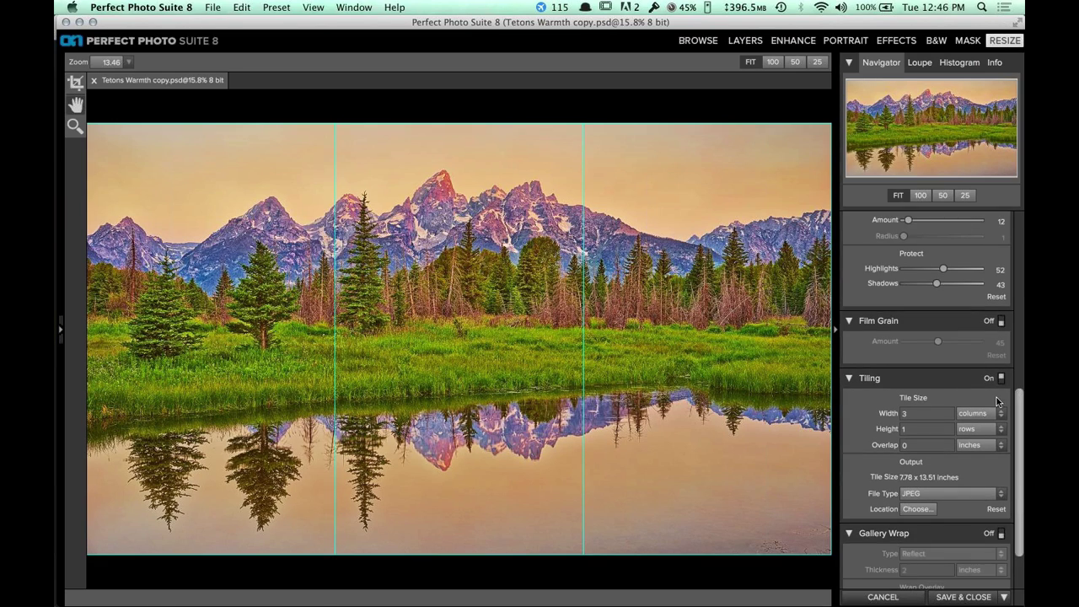
pyautogui.click(1001, 379)
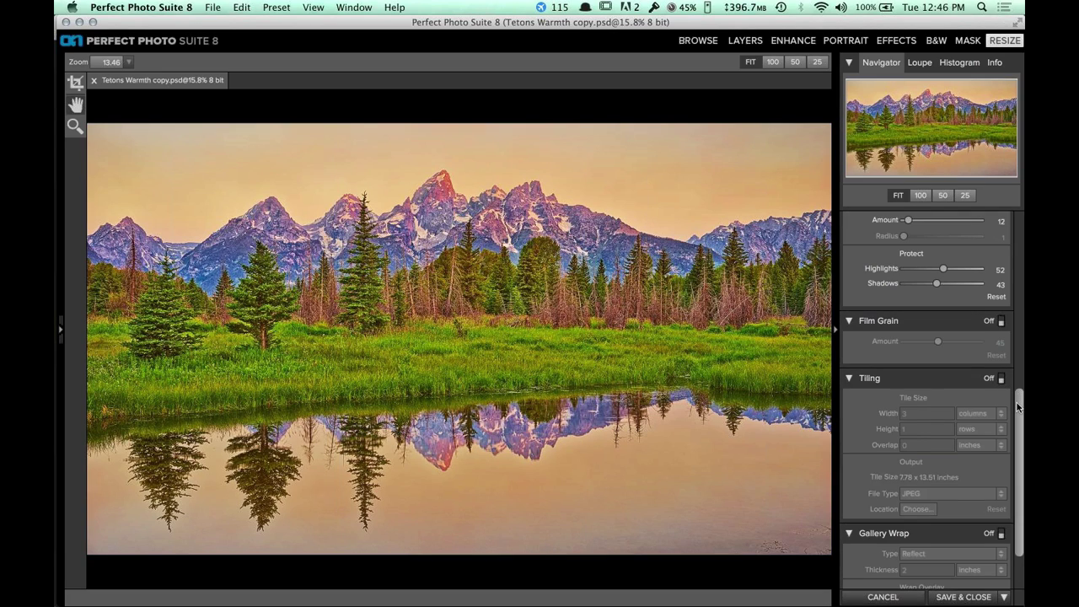
# Set the document resolution to 72 pixels/inch and the pixel width to 1200 with proportions constrained.
pyautogui.scroll(10, 1018, 396)
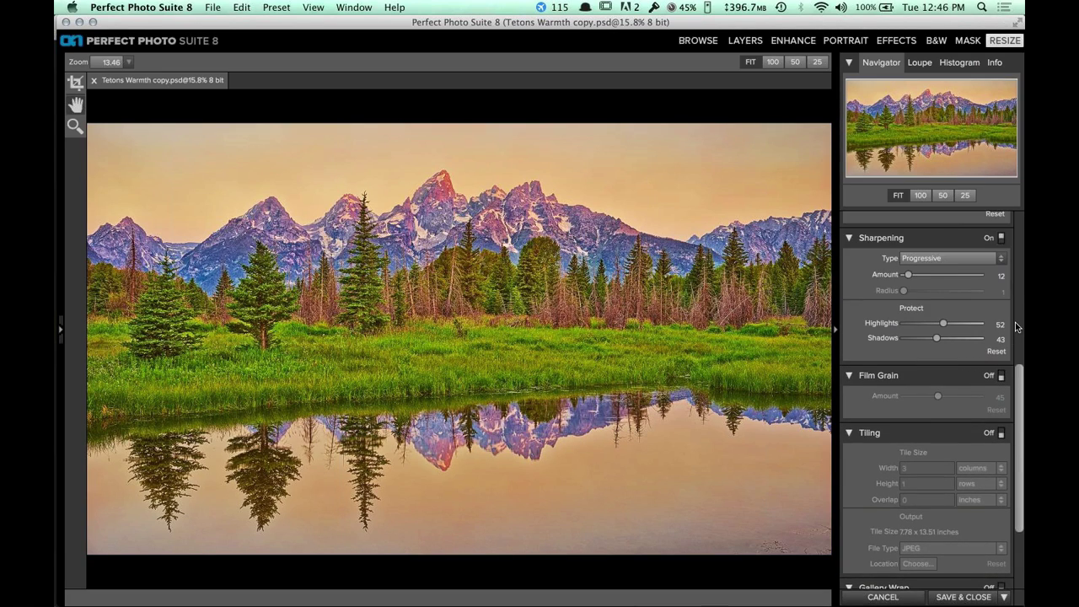
pyautogui.scroll(4, 1016, 235)
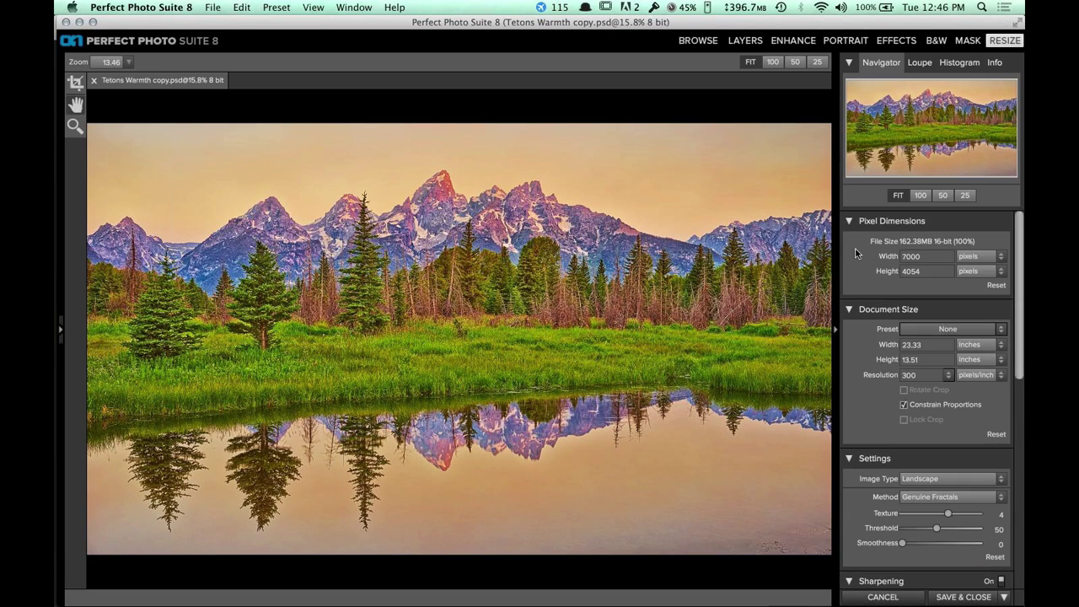
pyautogui.click(922, 374)
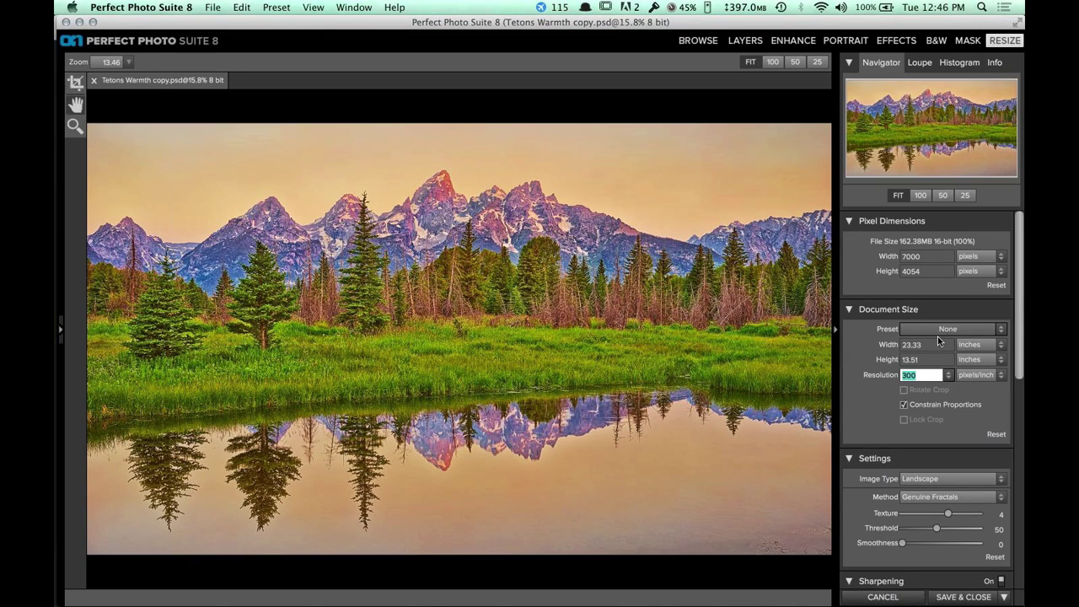
pyautogui.write('72')
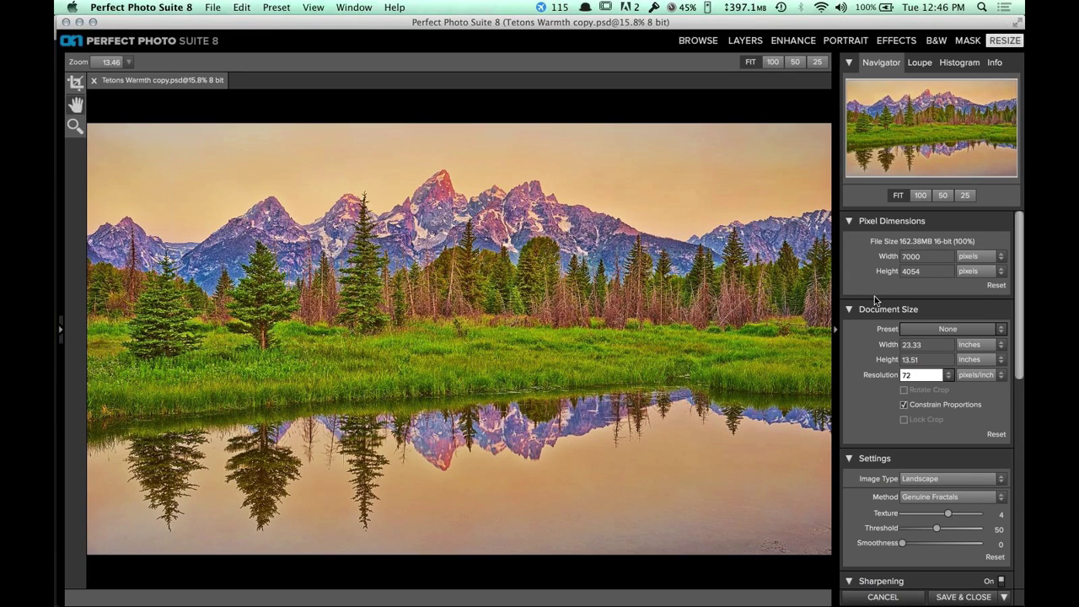
pyautogui.click(908, 256)
pyautogui.write('1200')
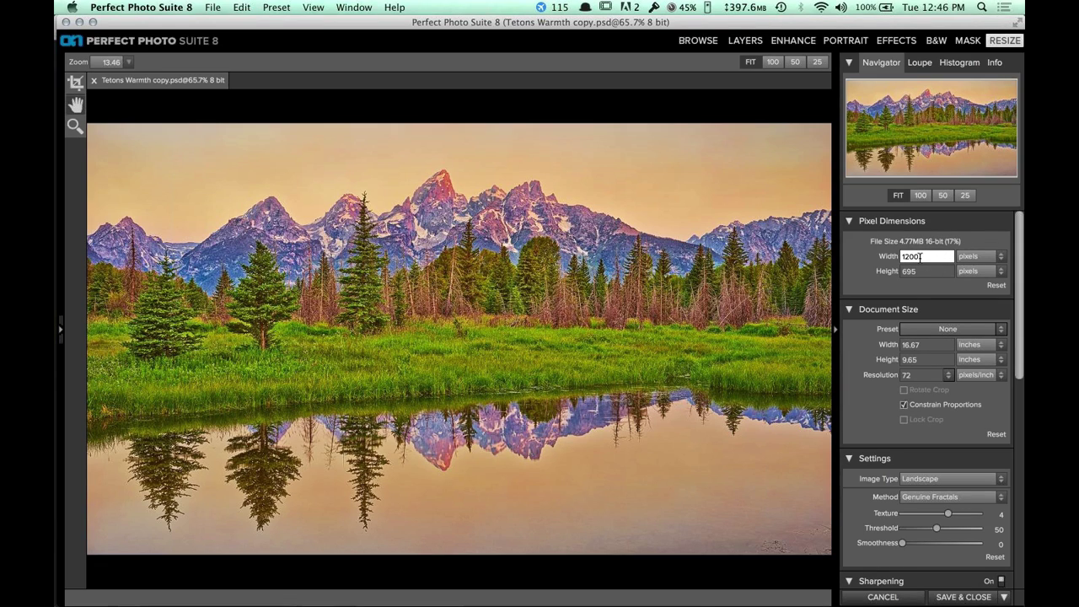
pyautogui.press('Tab')
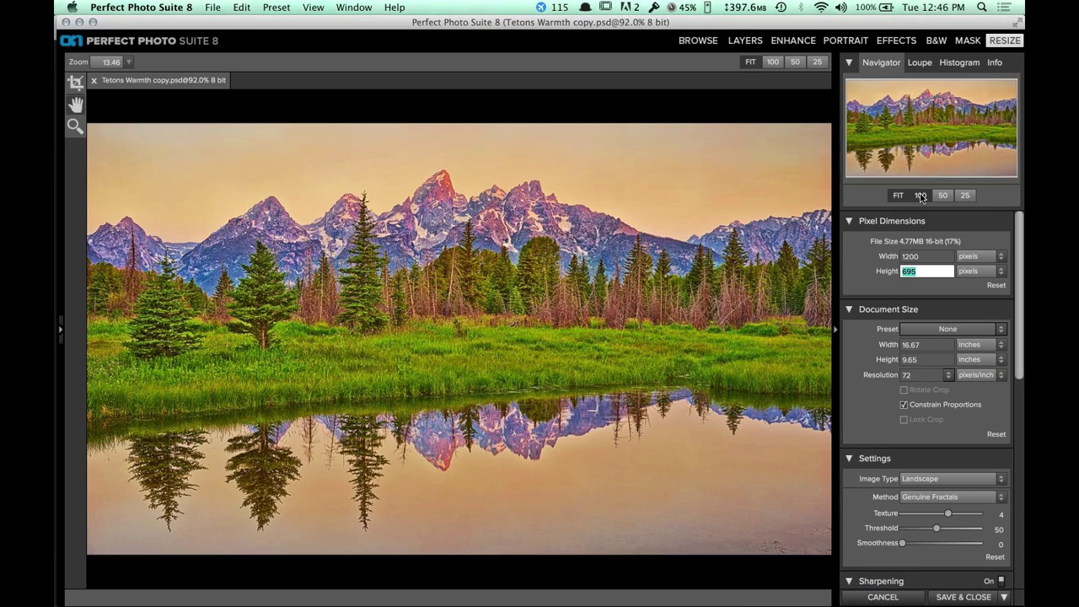
# At 100% view, try a progressive sharpening amount of 40, then settle on 9 and set the highlights protection to 46.
pyautogui.click(920, 196)
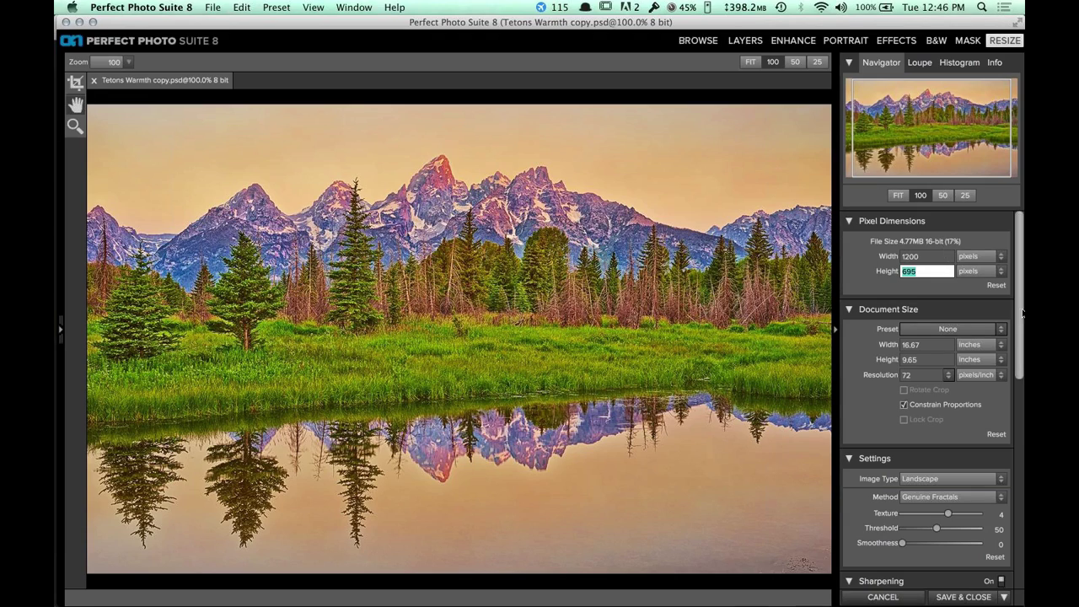
pyautogui.moveTo(1021, 319); pyautogui.dragTo(1016, 420)
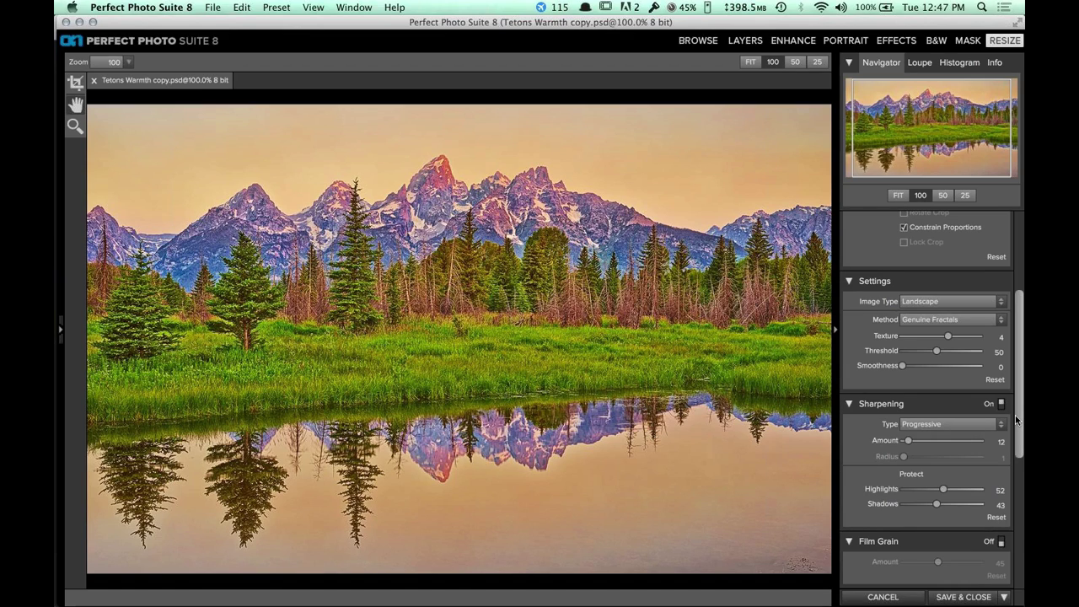
pyautogui.moveTo(1016, 420); pyautogui.dragTo(1016, 467)
pyautogui.moveTo(908, 335); pyautogui.dragTo(919, 337)
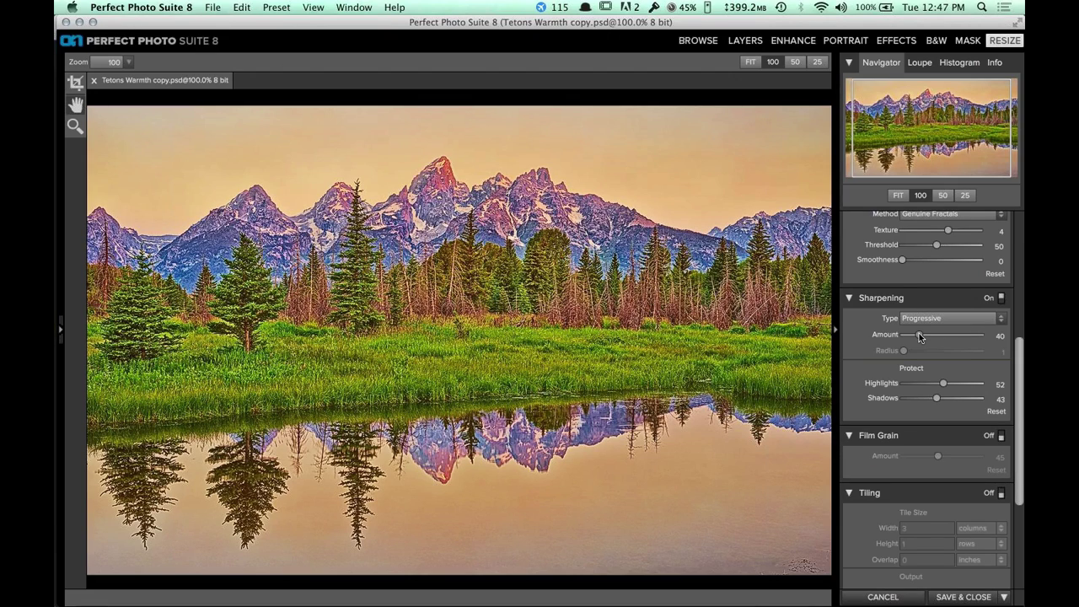
pyautogui.moveTo(919, 337); pyautogui.dragTo(907, 339)
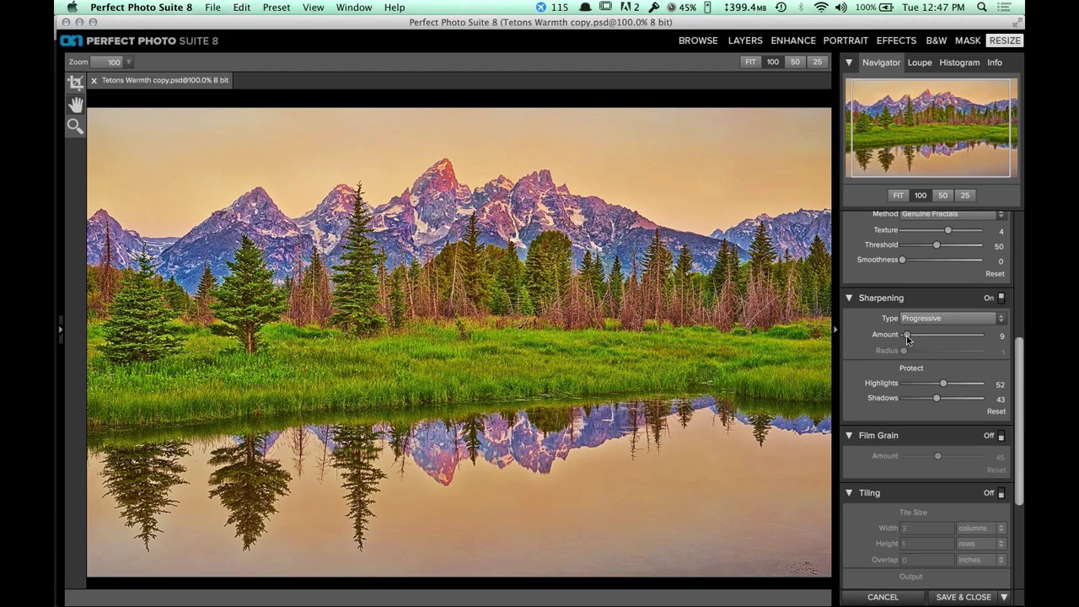
pyautogui.moveTo(943, 384); pyautogui.dragTo(938, 383)
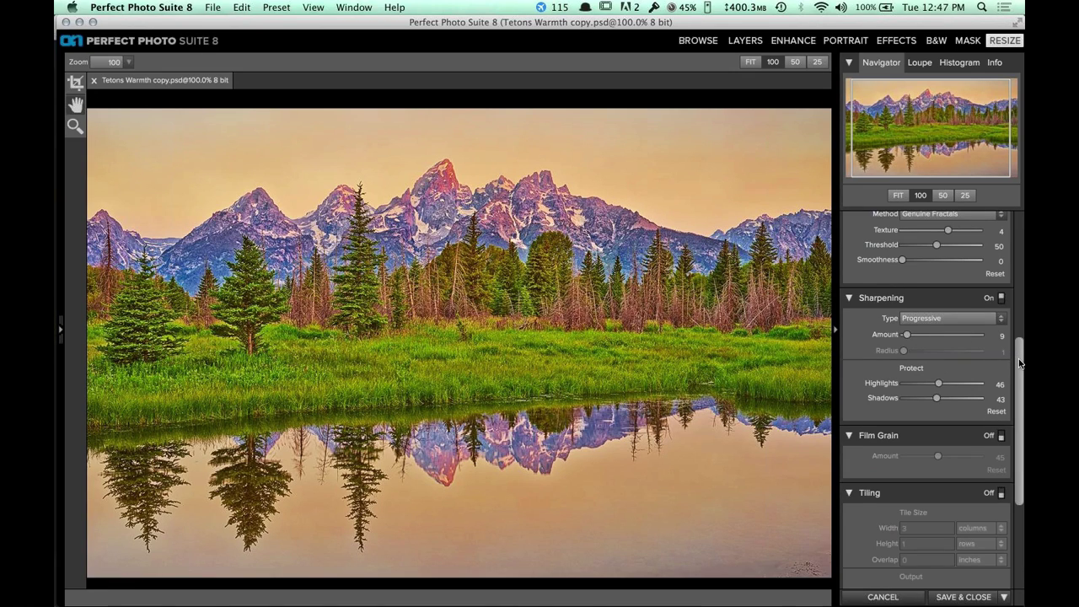
# Cancel the resize, discarding its edits, and open an 8-bit Photoshop copy of Tetons Warmth.psd in Layers.
pyautogui.moveTo(1019, 359); pyautogui.dragTo(1014, 253)
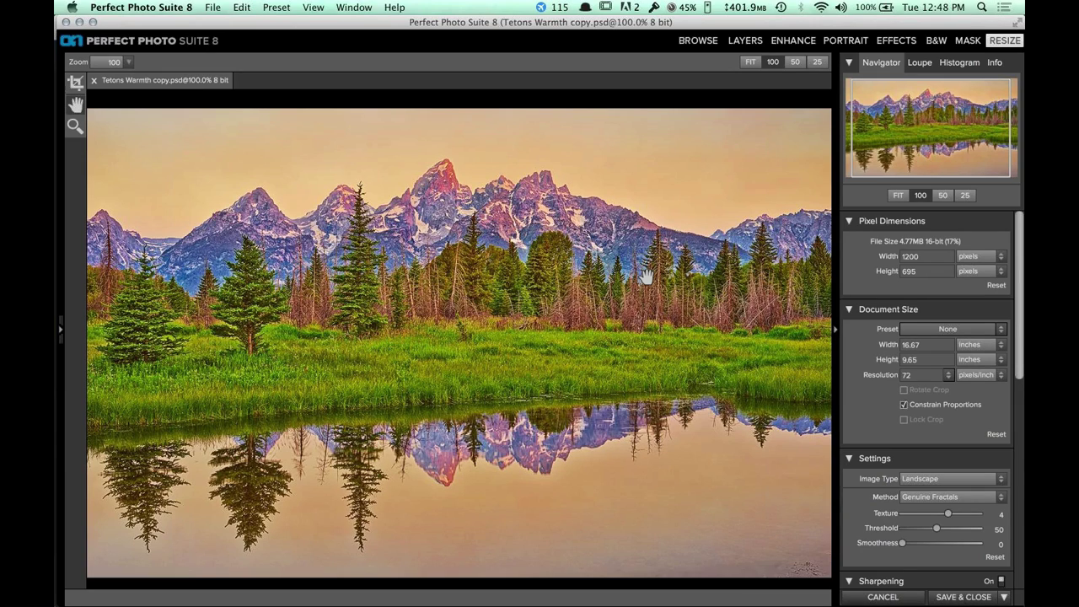
pyautogui.click(884, 597)
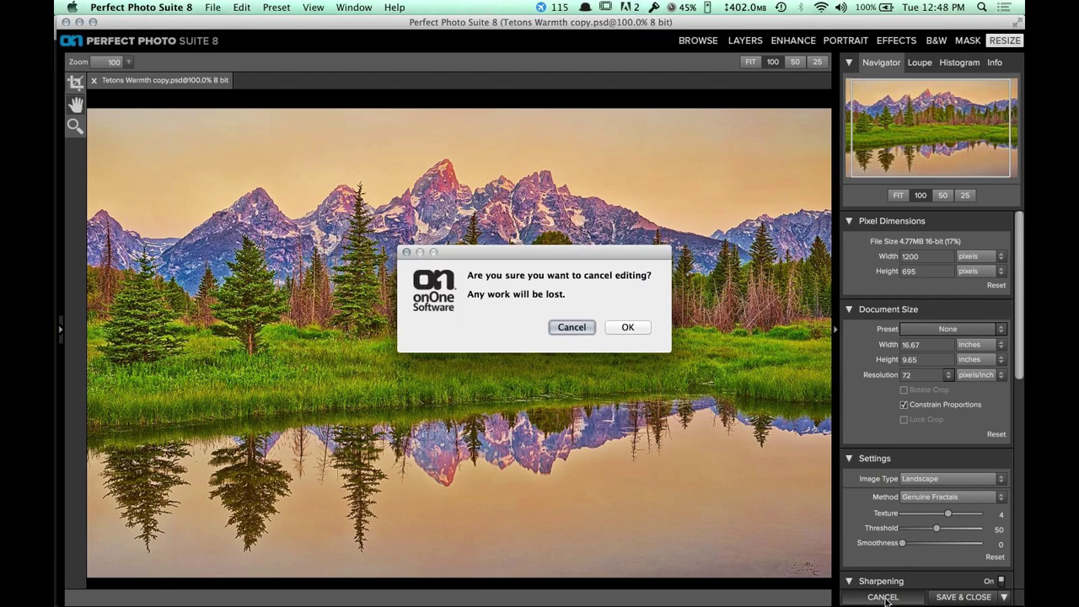
pyautogui.click(630, 328)
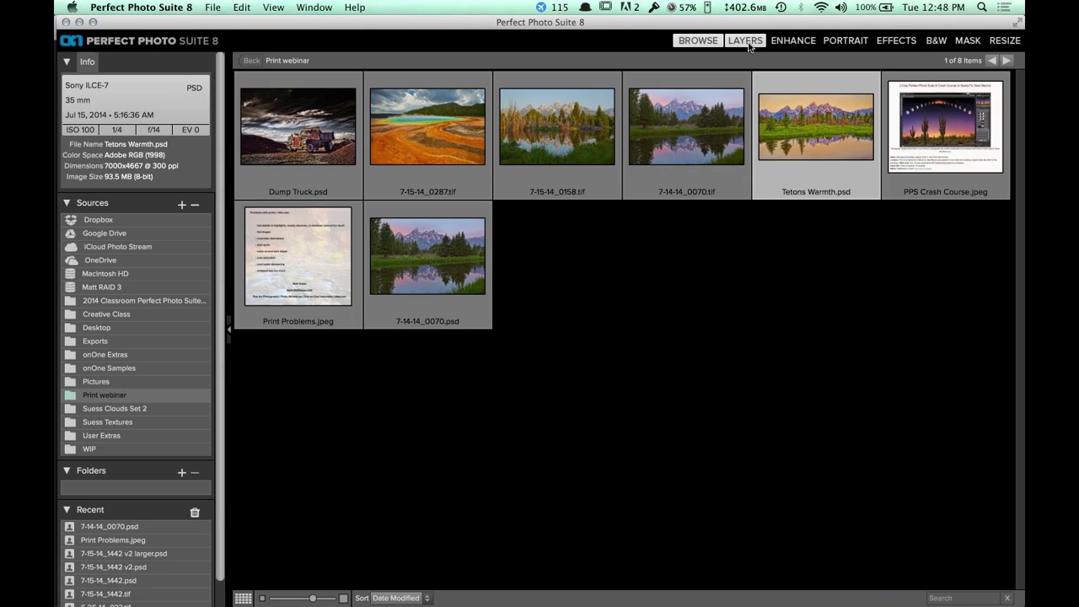
pyautogui.click(747, 44)
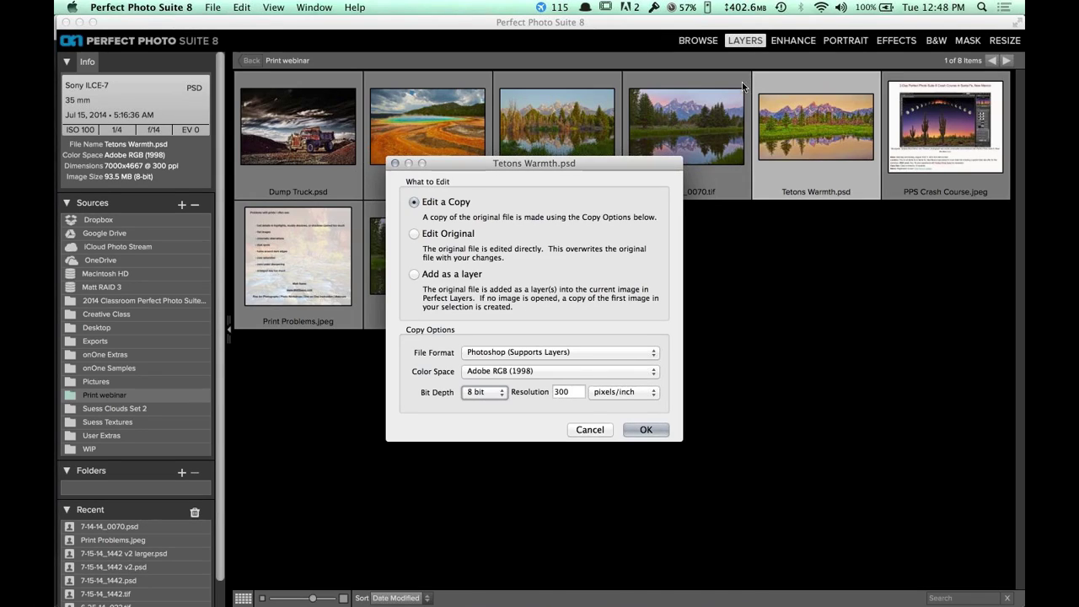
pyautogui.click(643, 430)
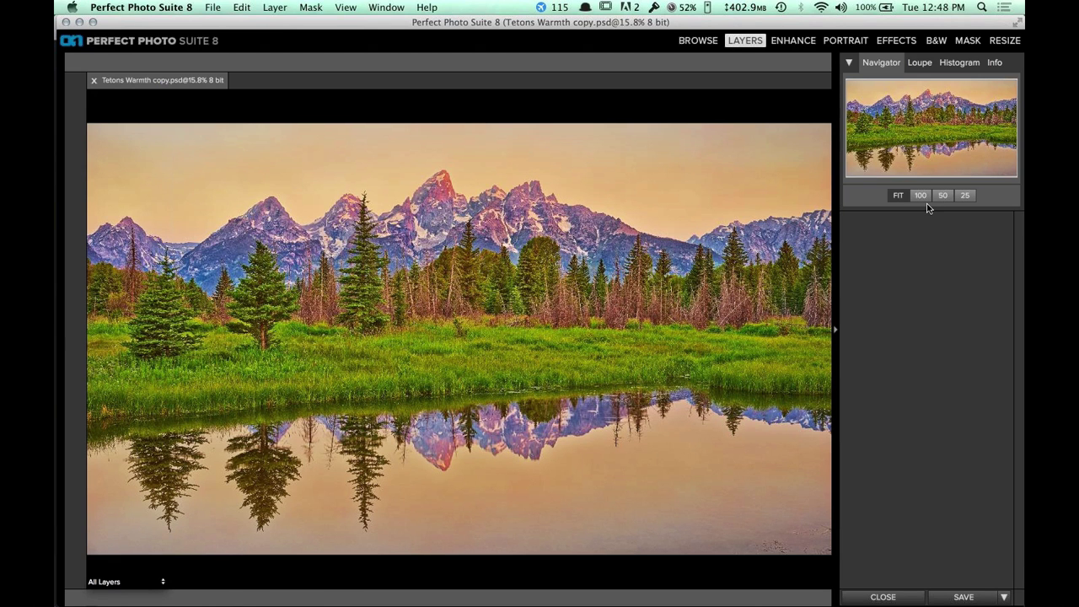
# Examine the sky above the mountain peaks at 100% for flaws that need retouching.
pyautogui.click(932, 129)
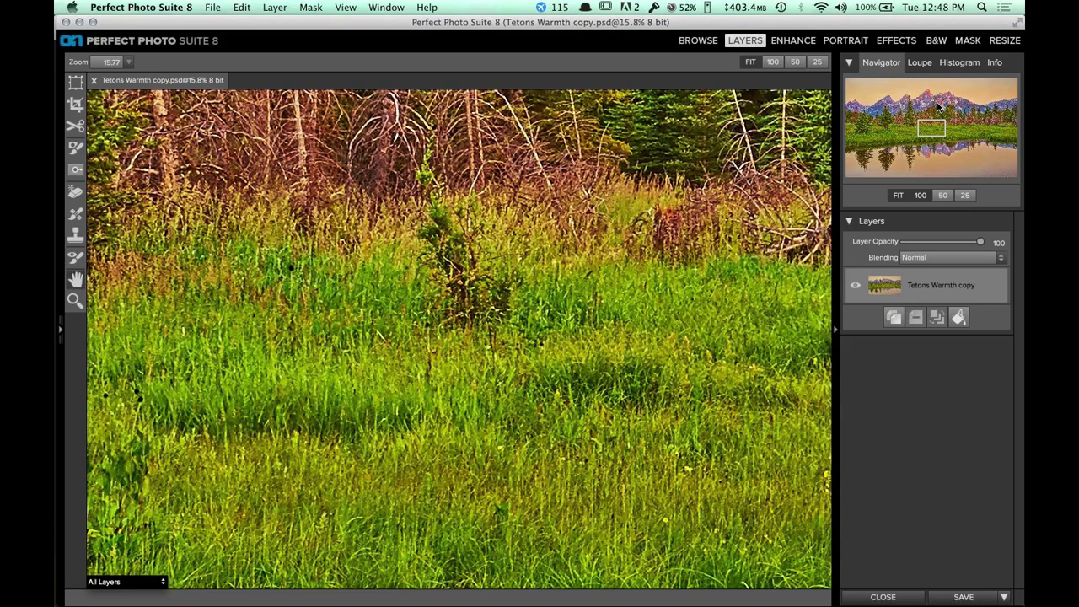
pyautogui.click(932, 86)
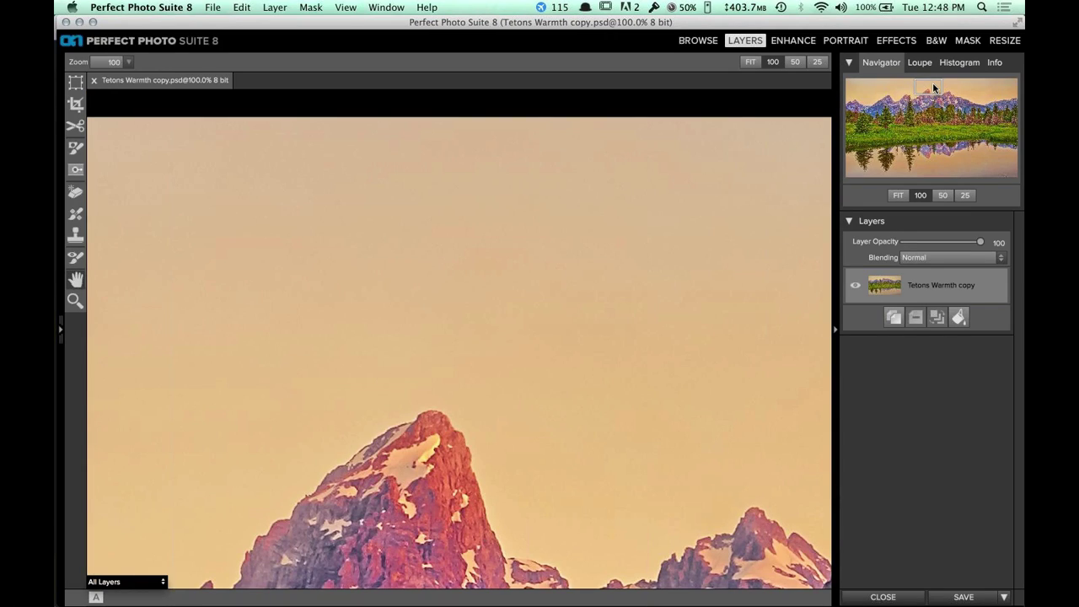
pyautogui.click(938, 91)
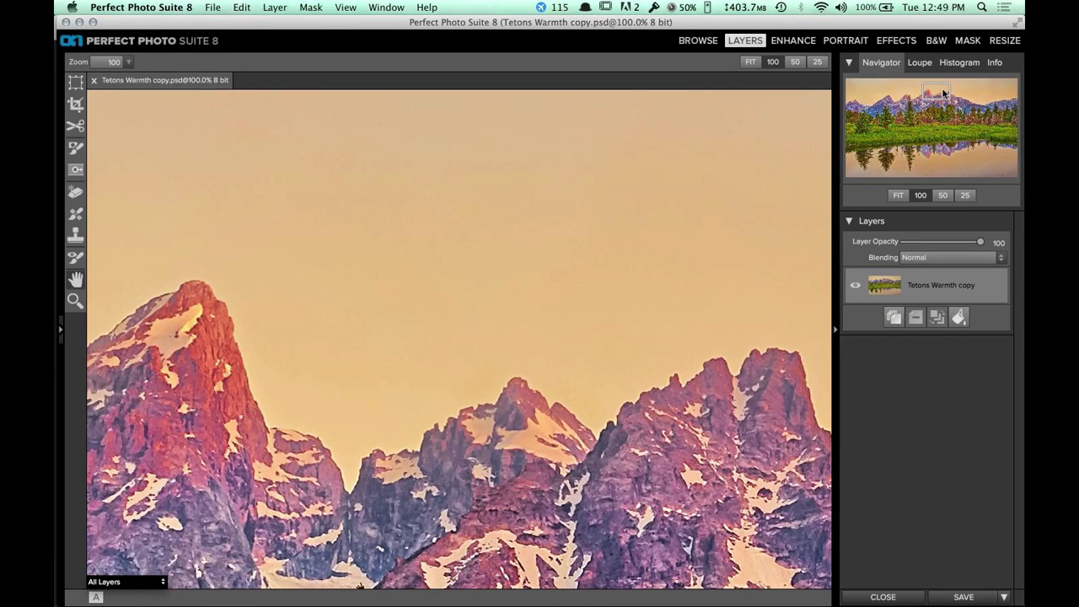
pyautogui.click(955, 89)
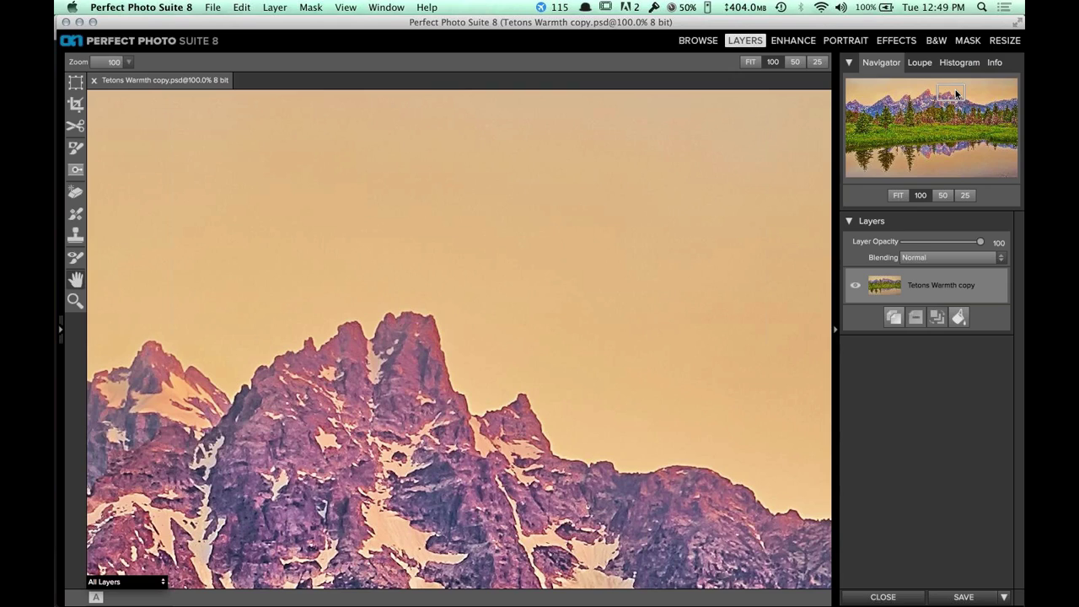
pyautogui.moveTo(956, 92); pyautogui.dragTo(964, 90)
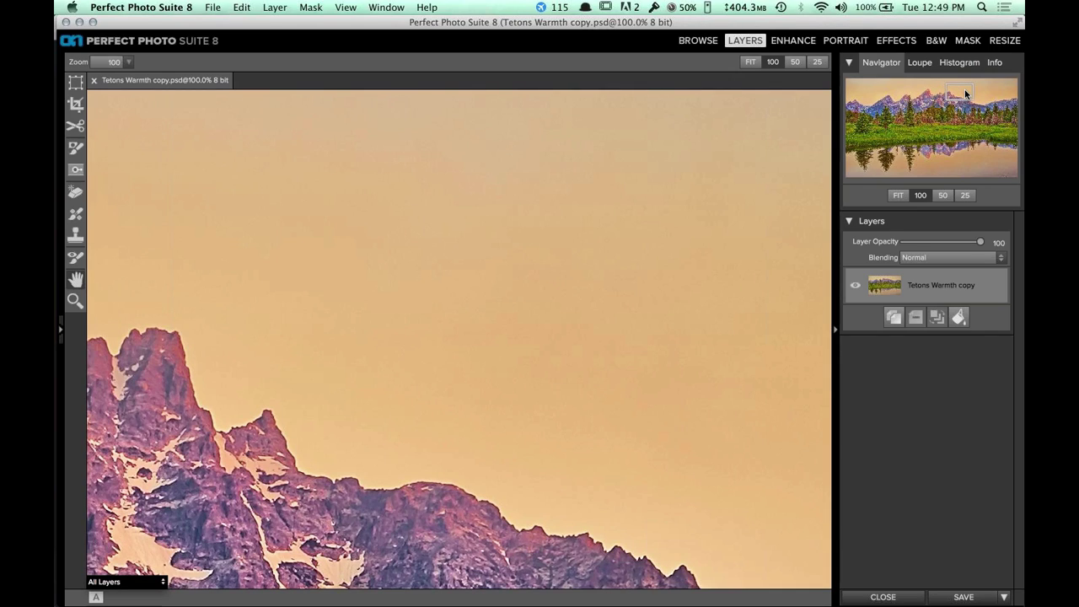
pyautogui.moveTo(966, 92); pyautogui.dragTo(892, 95)
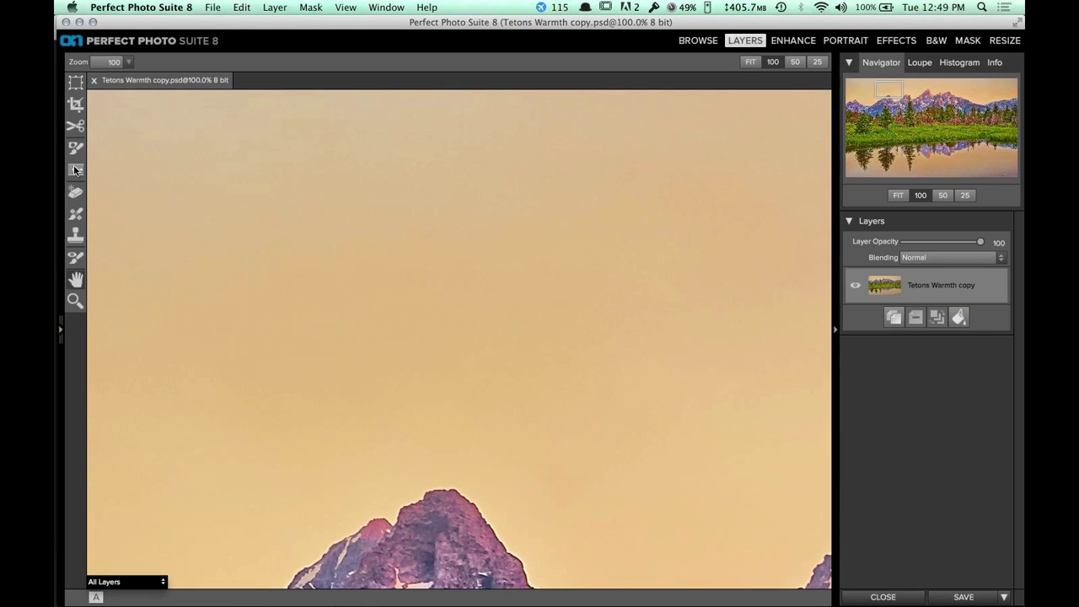
# Ready the Retouch Brush at size 90 for cleaning up the upper sky.
pyautogui.click(75, 215)
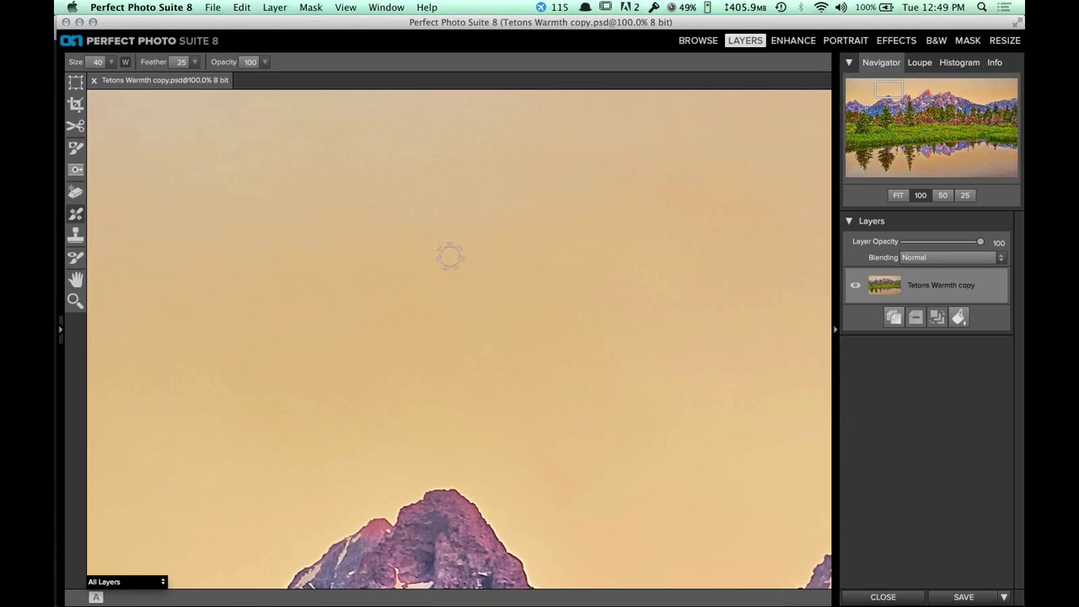
pyautogui.press(']')
pyautogui.press(']')
pyautogui.press(']')
pyautogui.press(']')
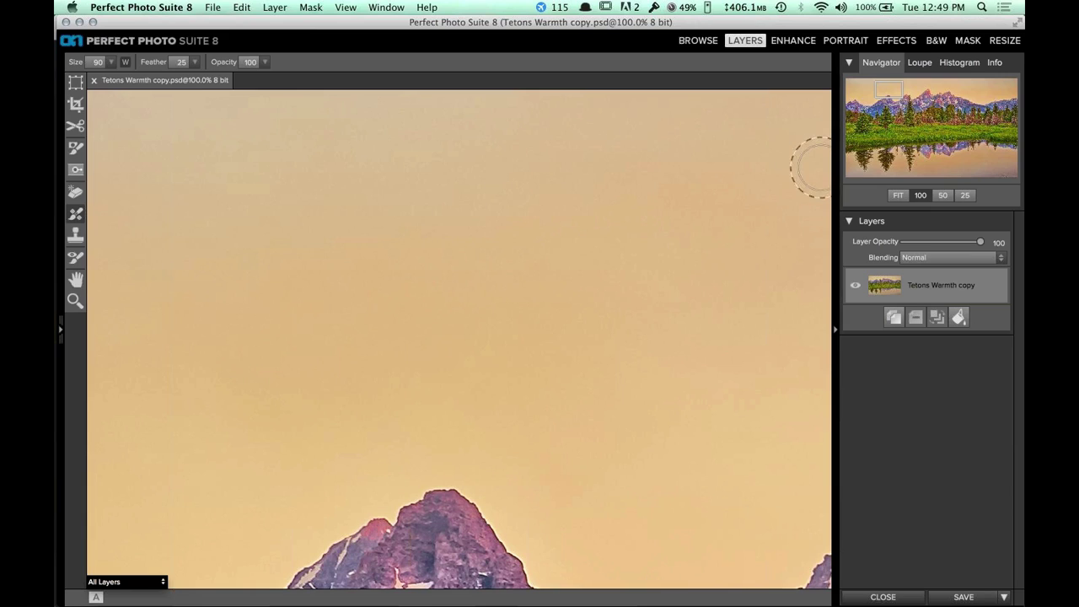
pyautogui.moveTo(892, 99)
pyautogui.mouseDown()
pyautogui.moveTo(908, 102)
pyautogui.moveTo(858, 88)
pyautogui.moveTo(897, 95)
pyautogui.moveTo(896, 85)
pyautogui.mouseUp()
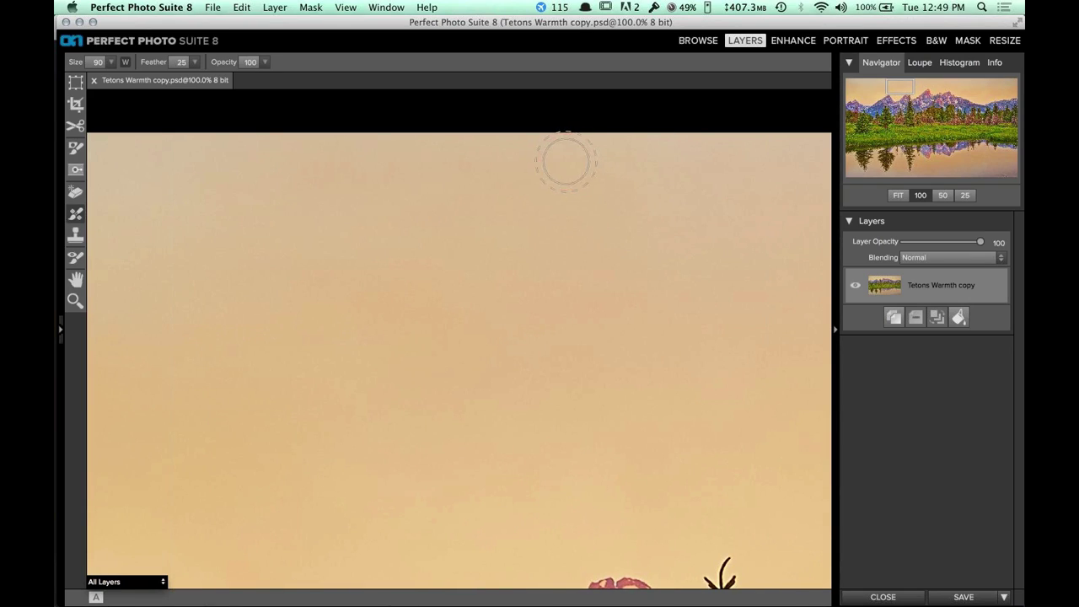